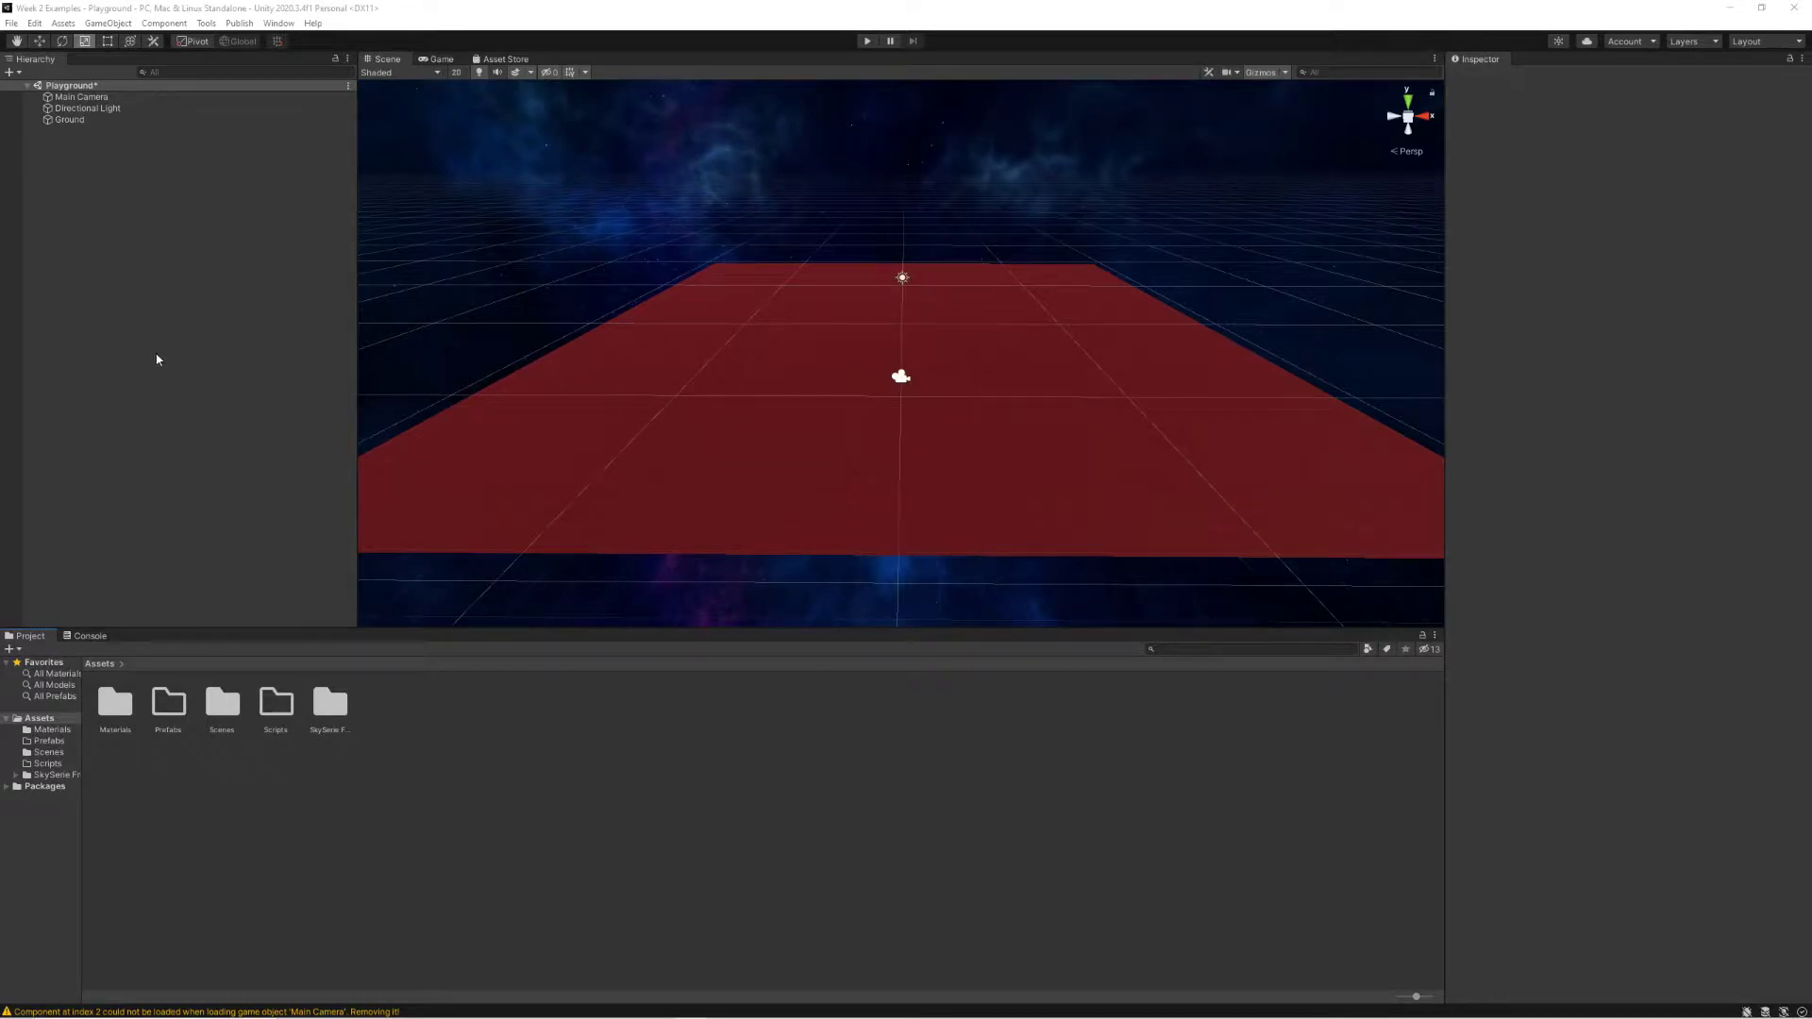
- Add a cube to the scene and reset its transform to the origin
right_click(147, 280)
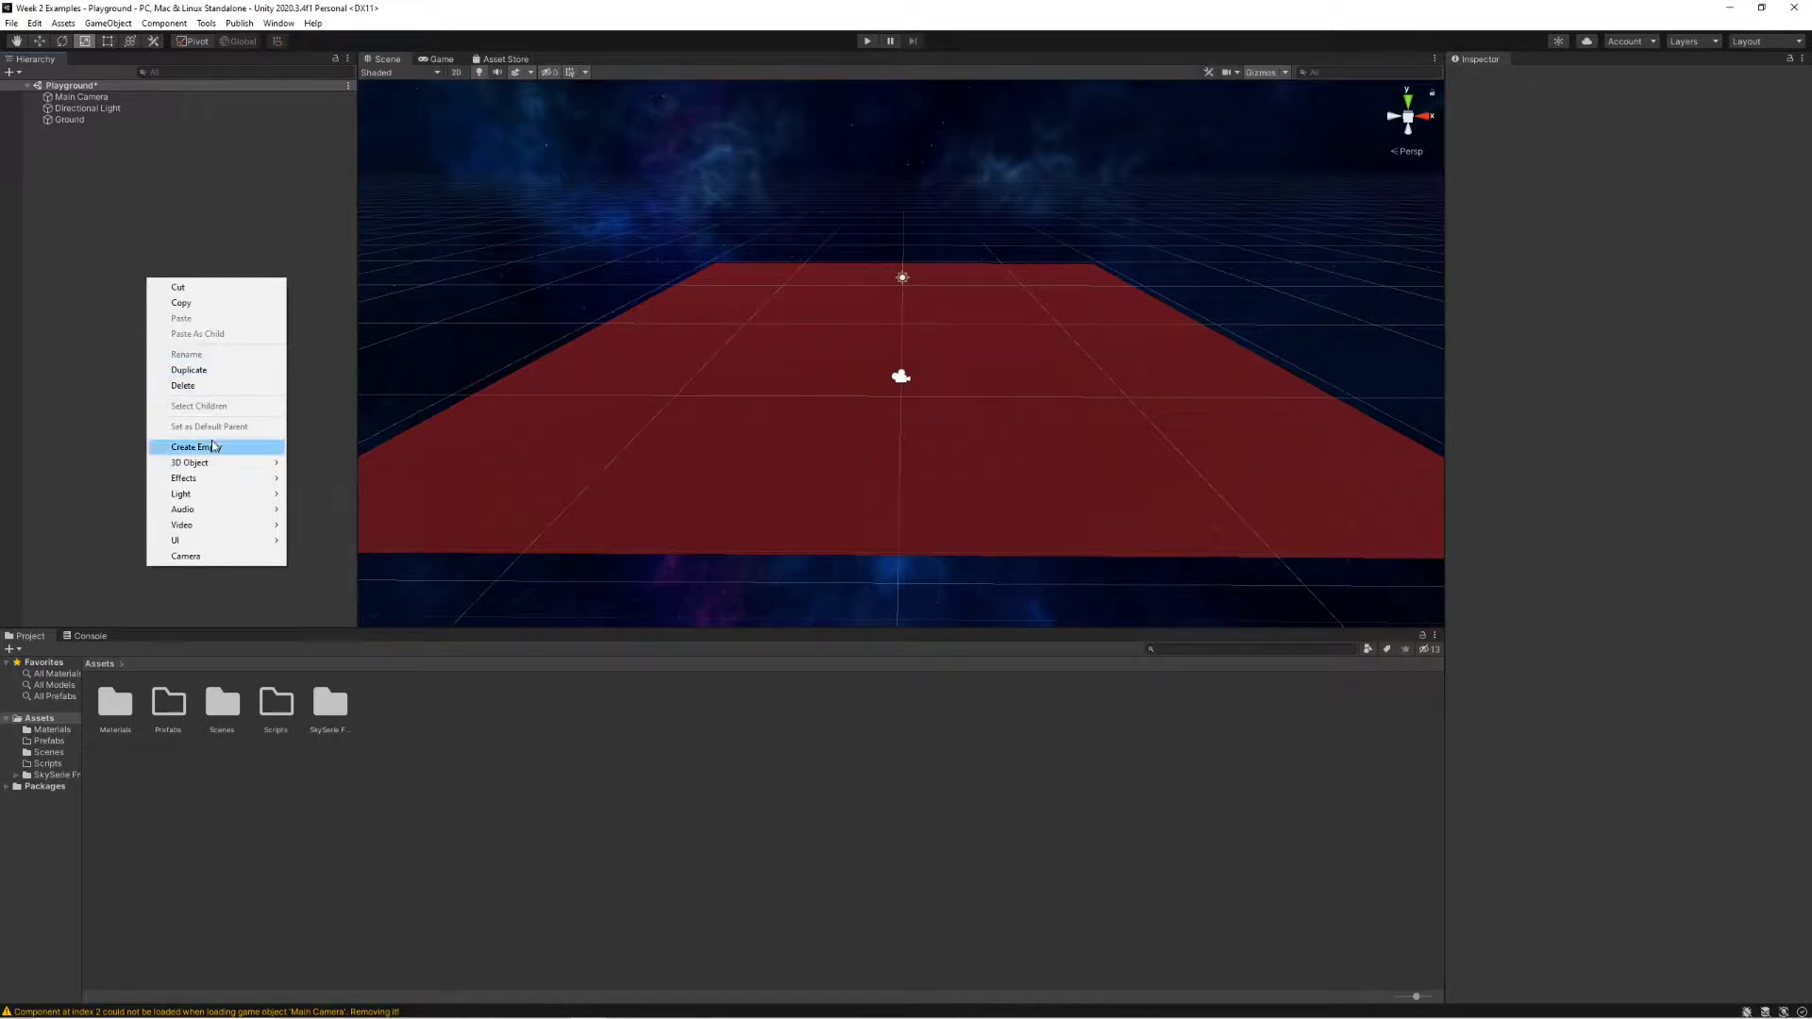
mouse_move(227, 462)
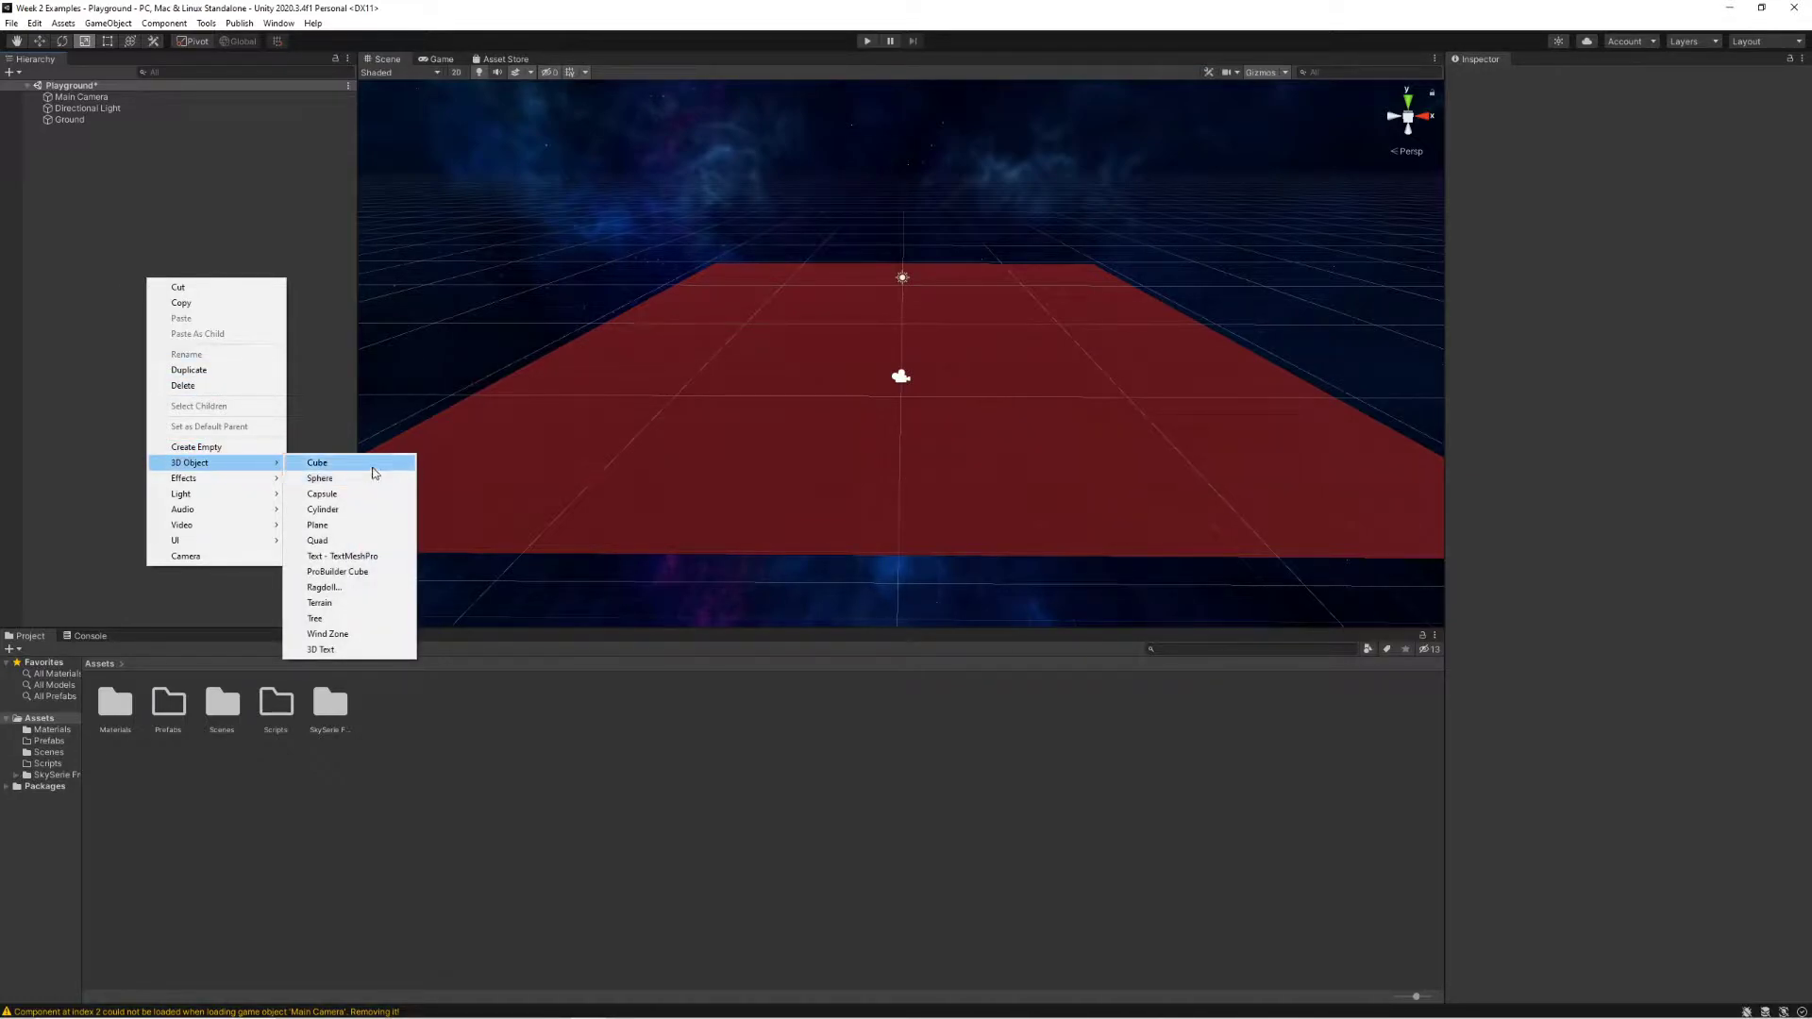
left_click(375, 473)
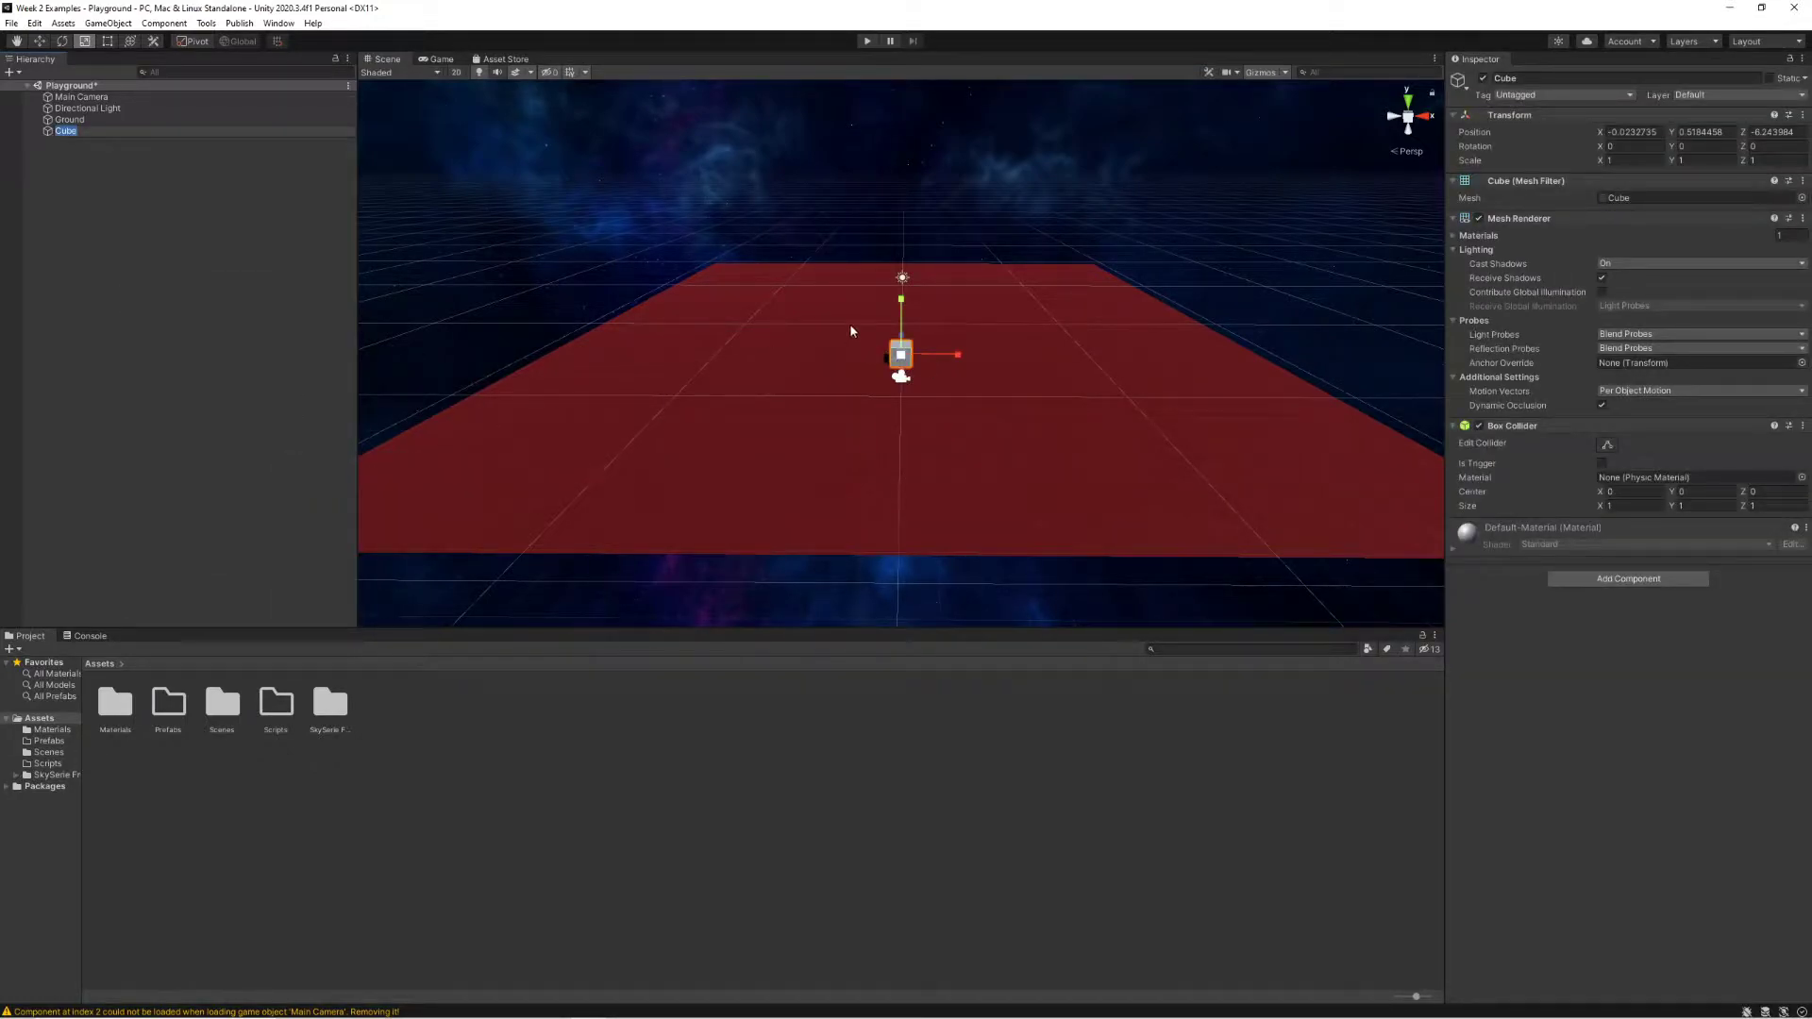
left_click_drag(892, 360, 924, 383, "alt")
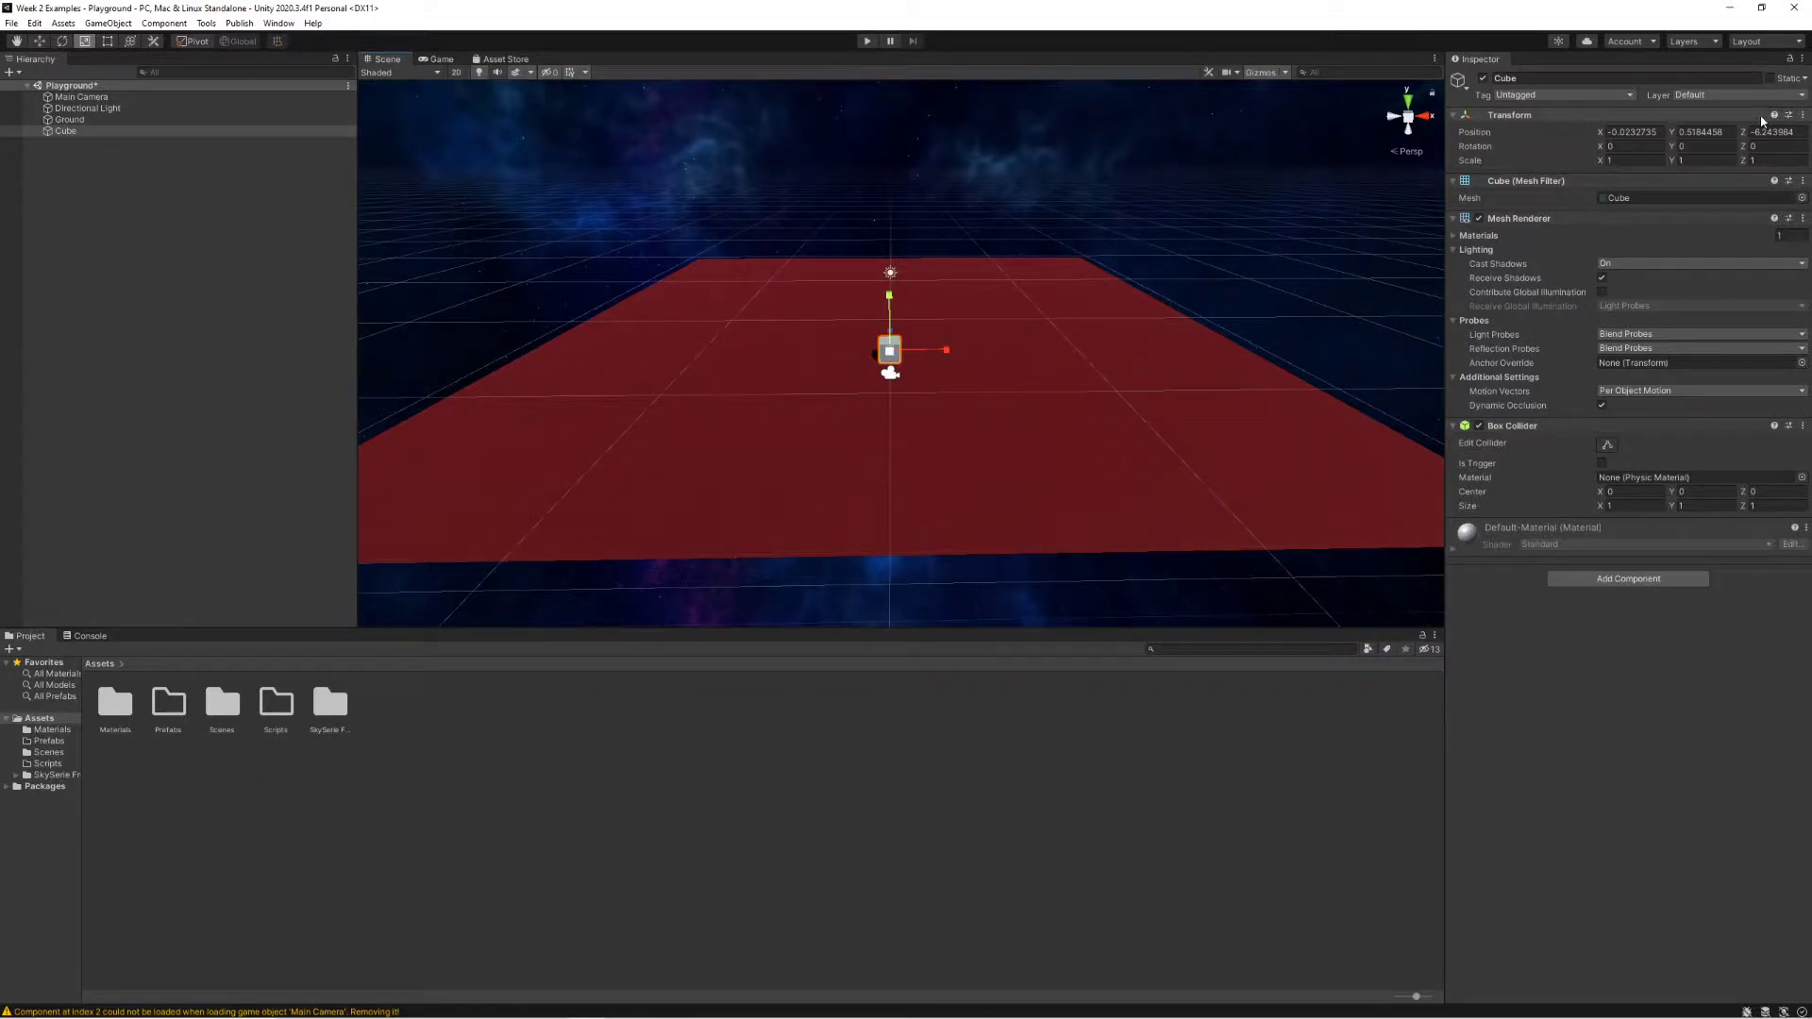
left_click(1803, 116)
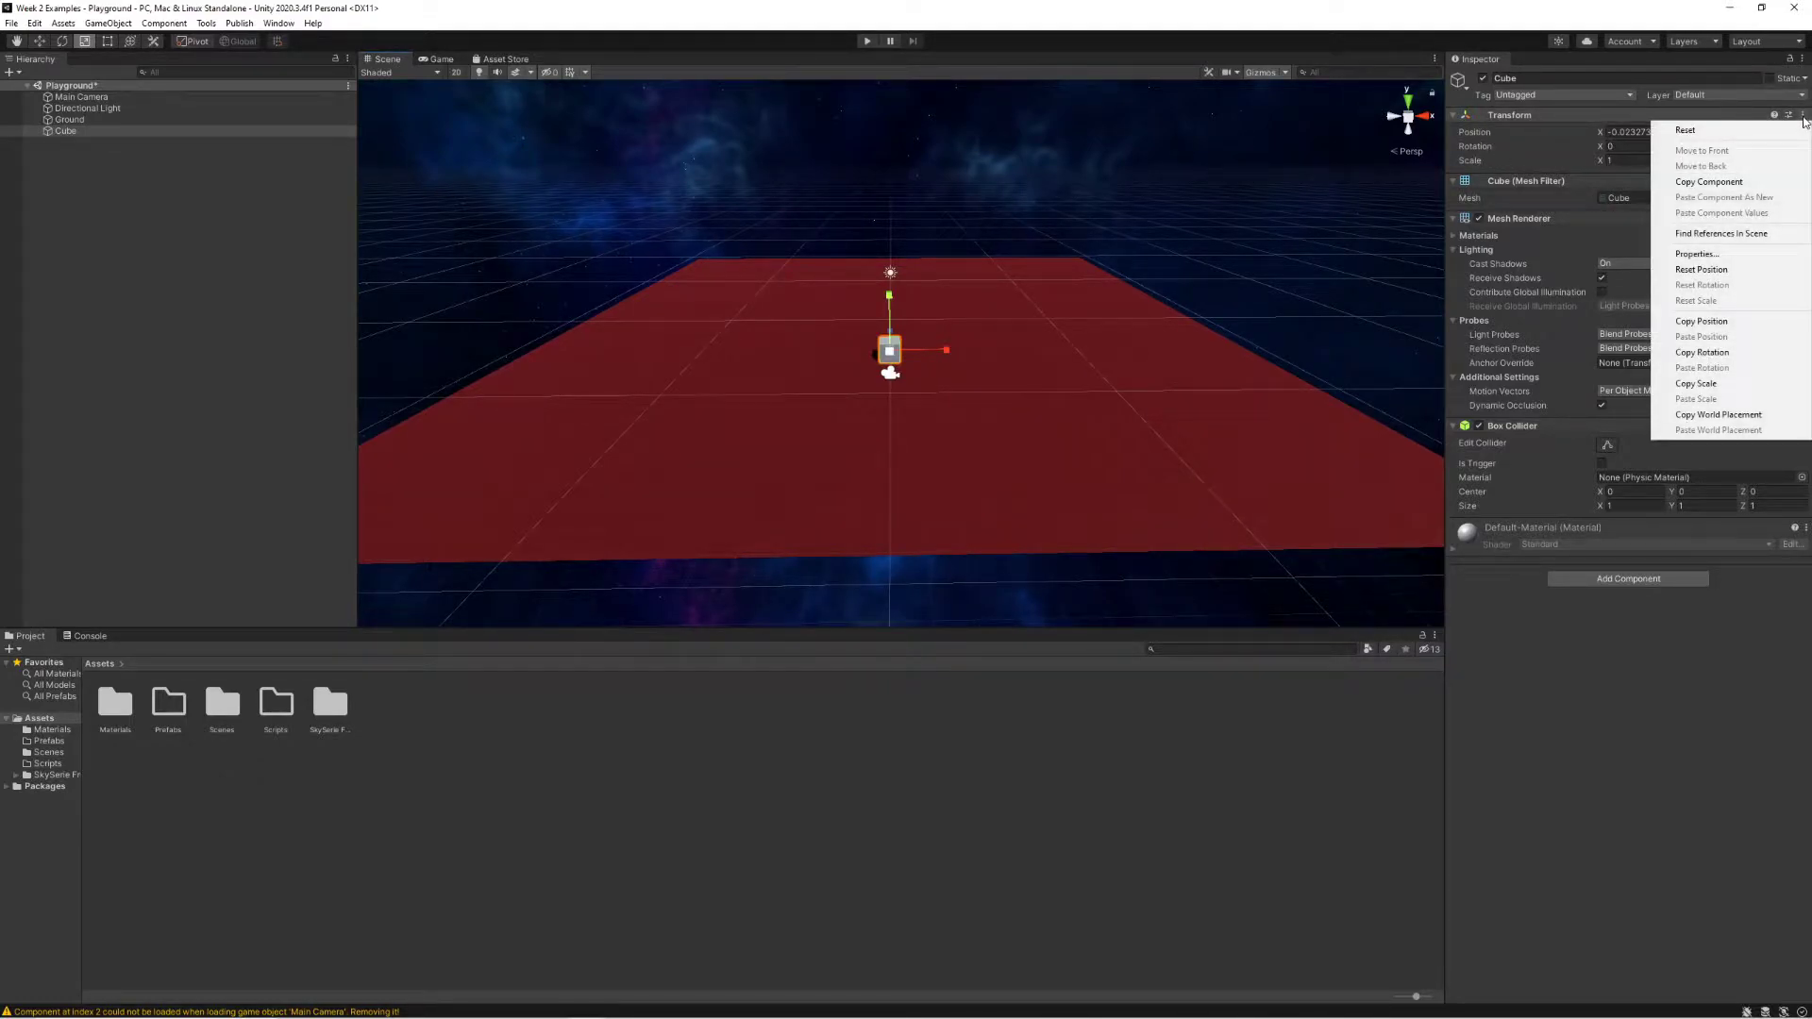
left_click(1750, 130)
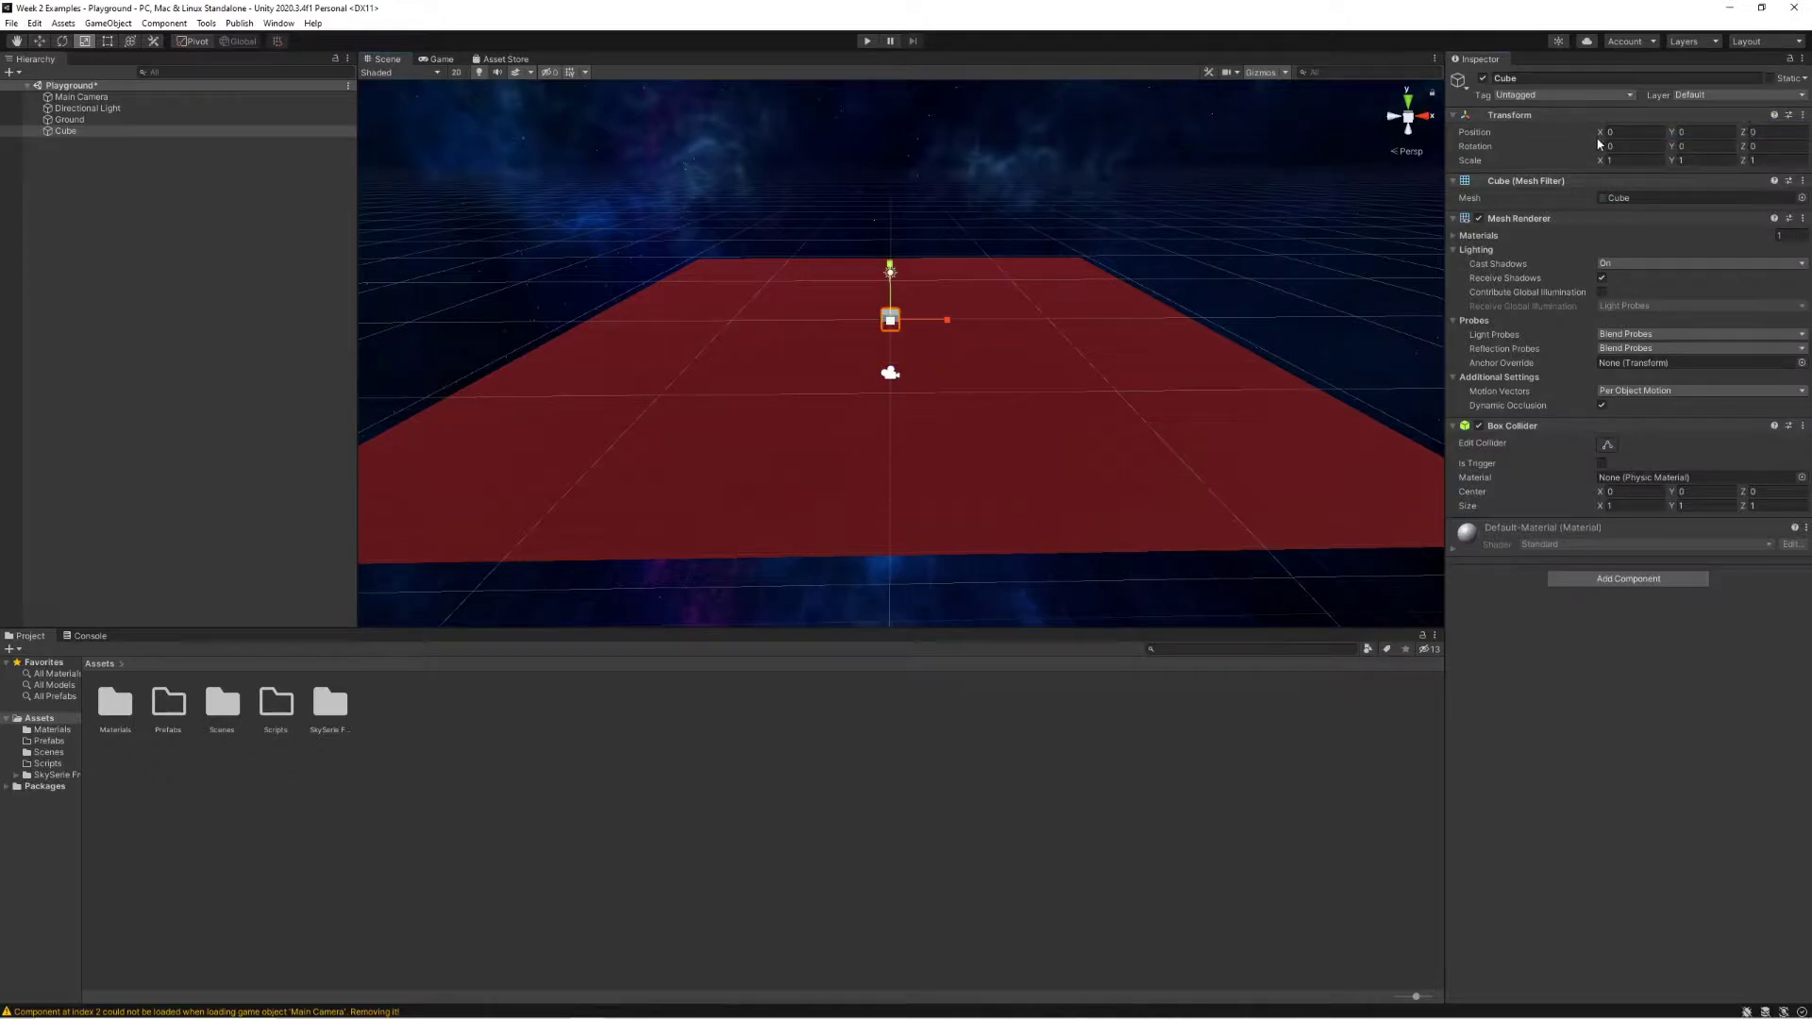
- Raise the cube onto the ground by setting its Y position to 0.5
left_click_drag(1098, 180, 1151, 251, "alt")
key("w")
mouse_move(1151, 251)
right_mouse_down()
mouse_move(1113, 242)
mouse_move(1161, 255)
mouse_move(1147, 265)
right_mouse_up()
key("s")
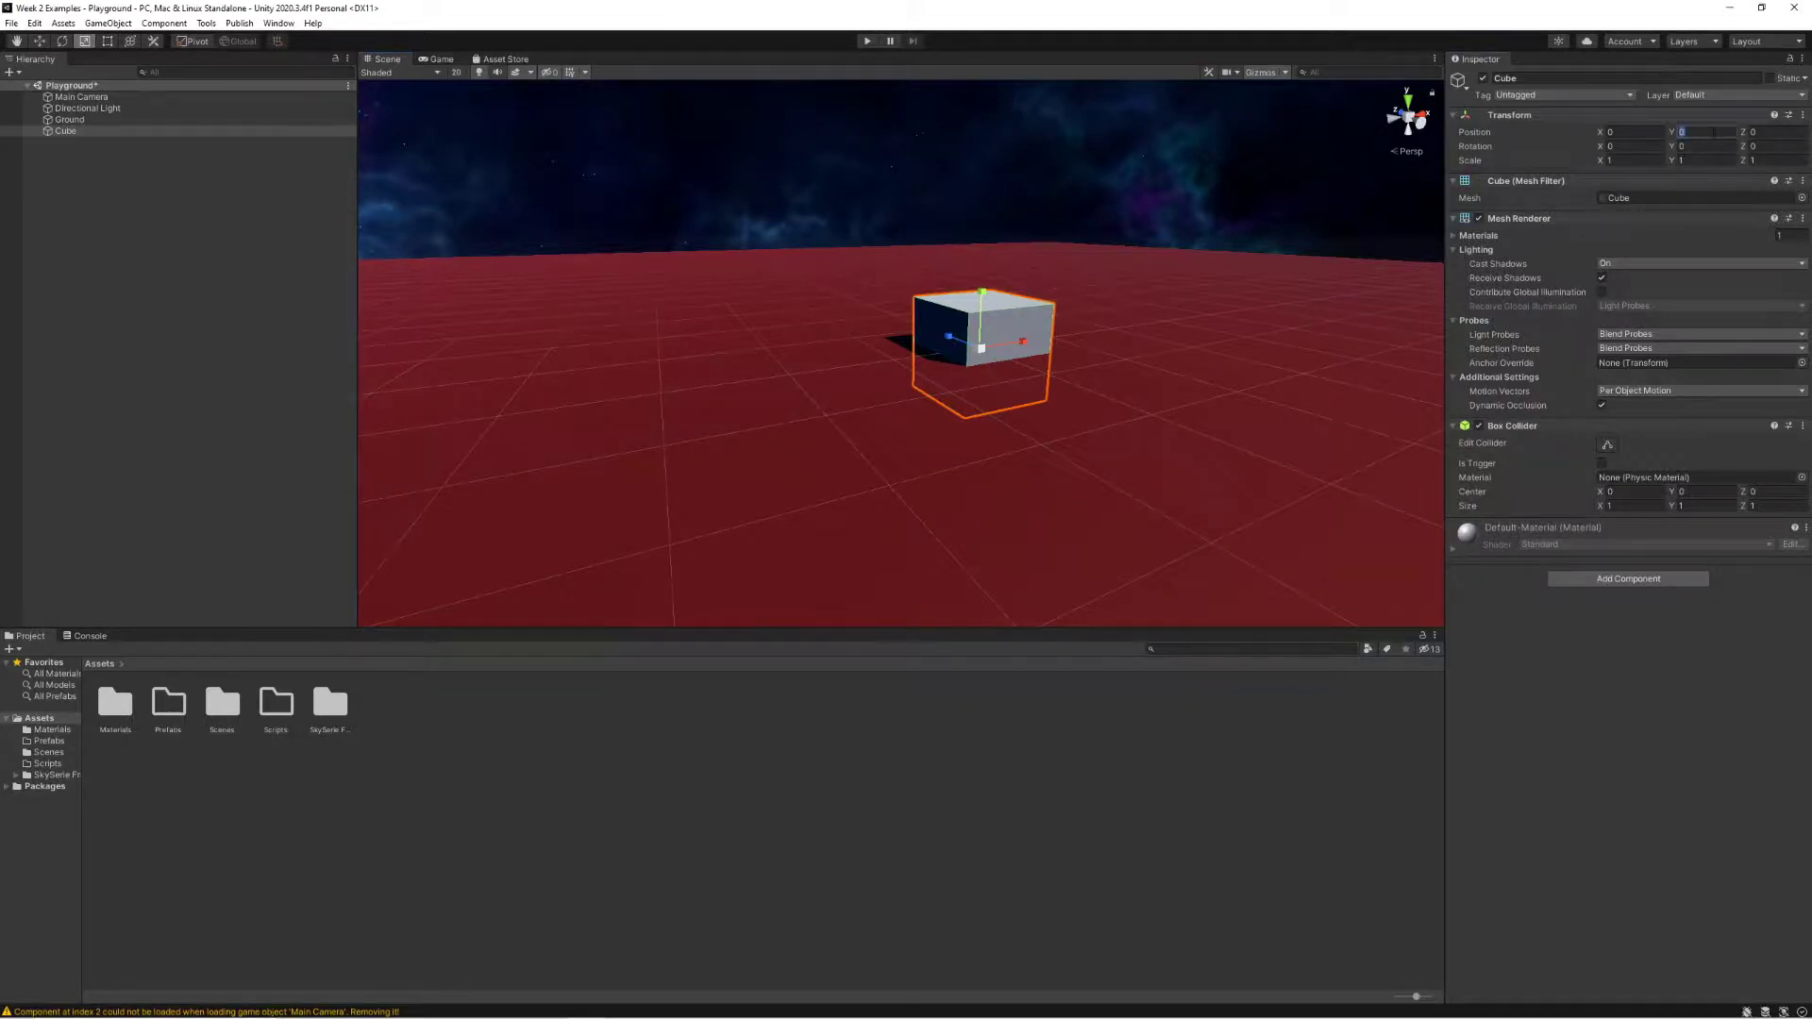
type("5")
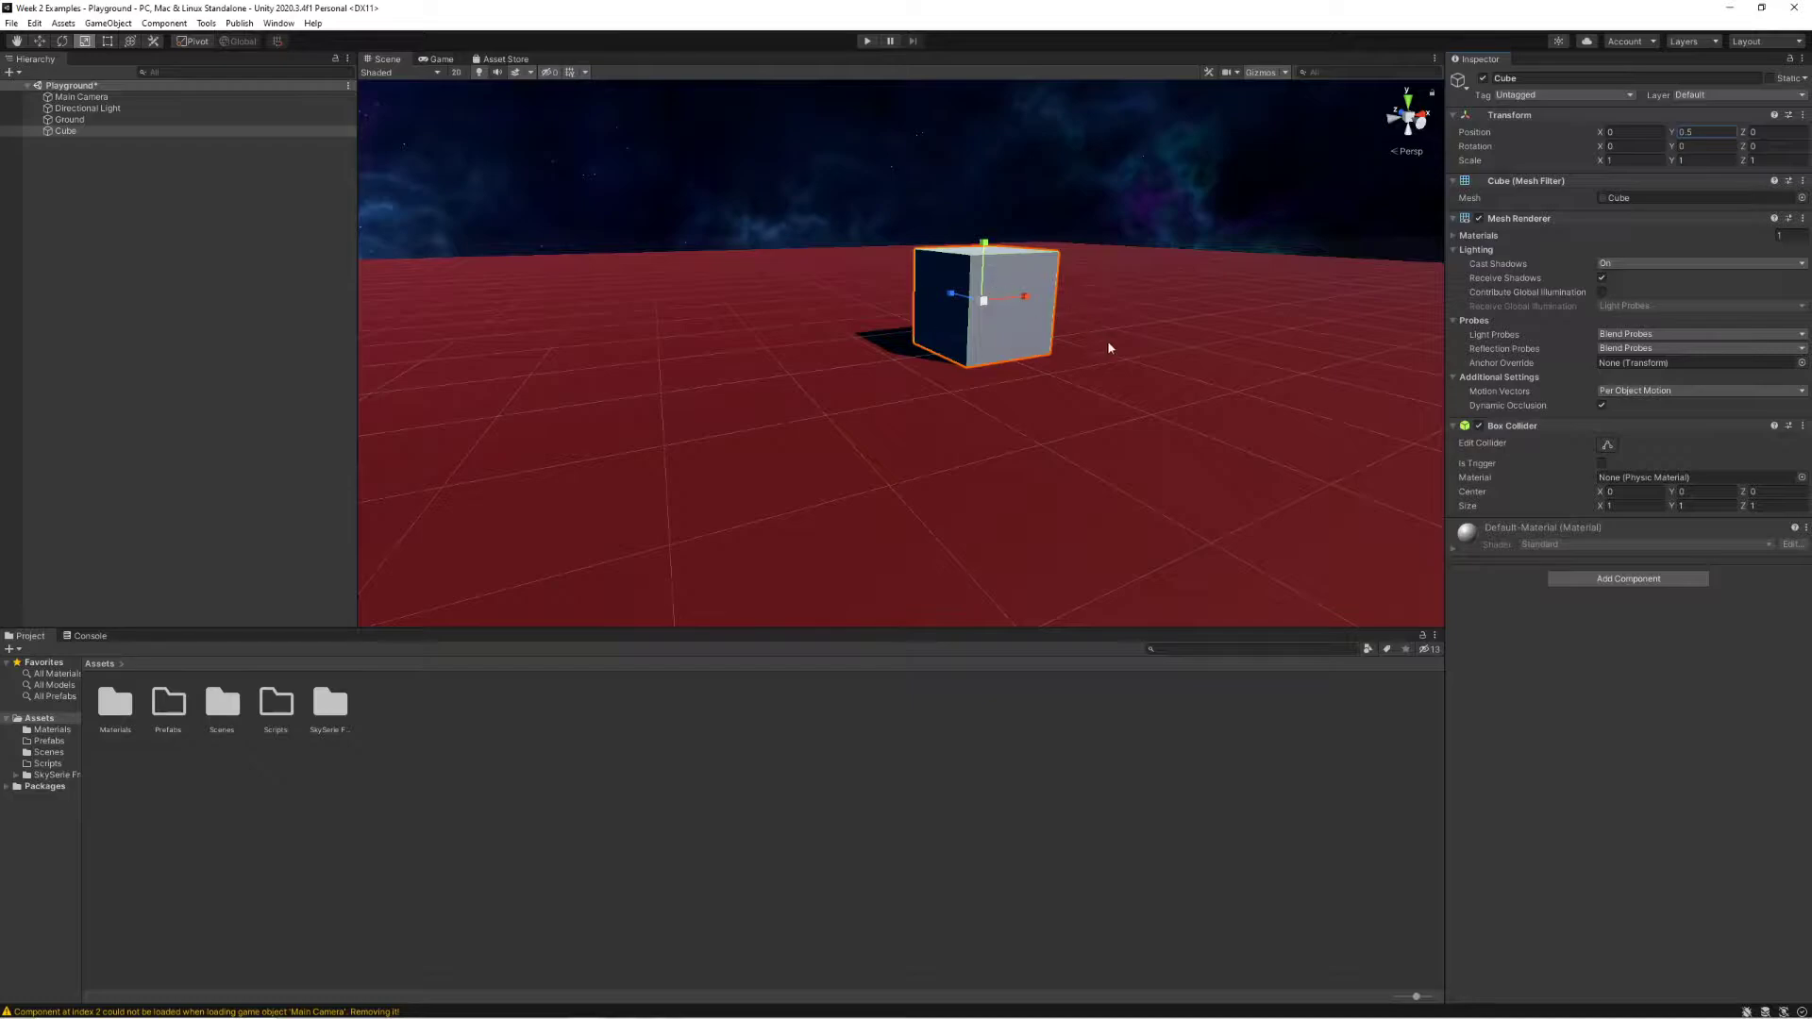
- Flatten the cube along its Z axis to a scale of about 0.42
left_click_drag(1083, 340, 1286, 352, "alt")
mouse_move(872, 321)
left_mouse_down()
mouse_move(911, 308)
mouse_move(699, 305)
mouse_move(854, 294)
left_mouse_up()
left_click(902, 235)
left_click_drag(902, 235, 1003, 329, "alt")
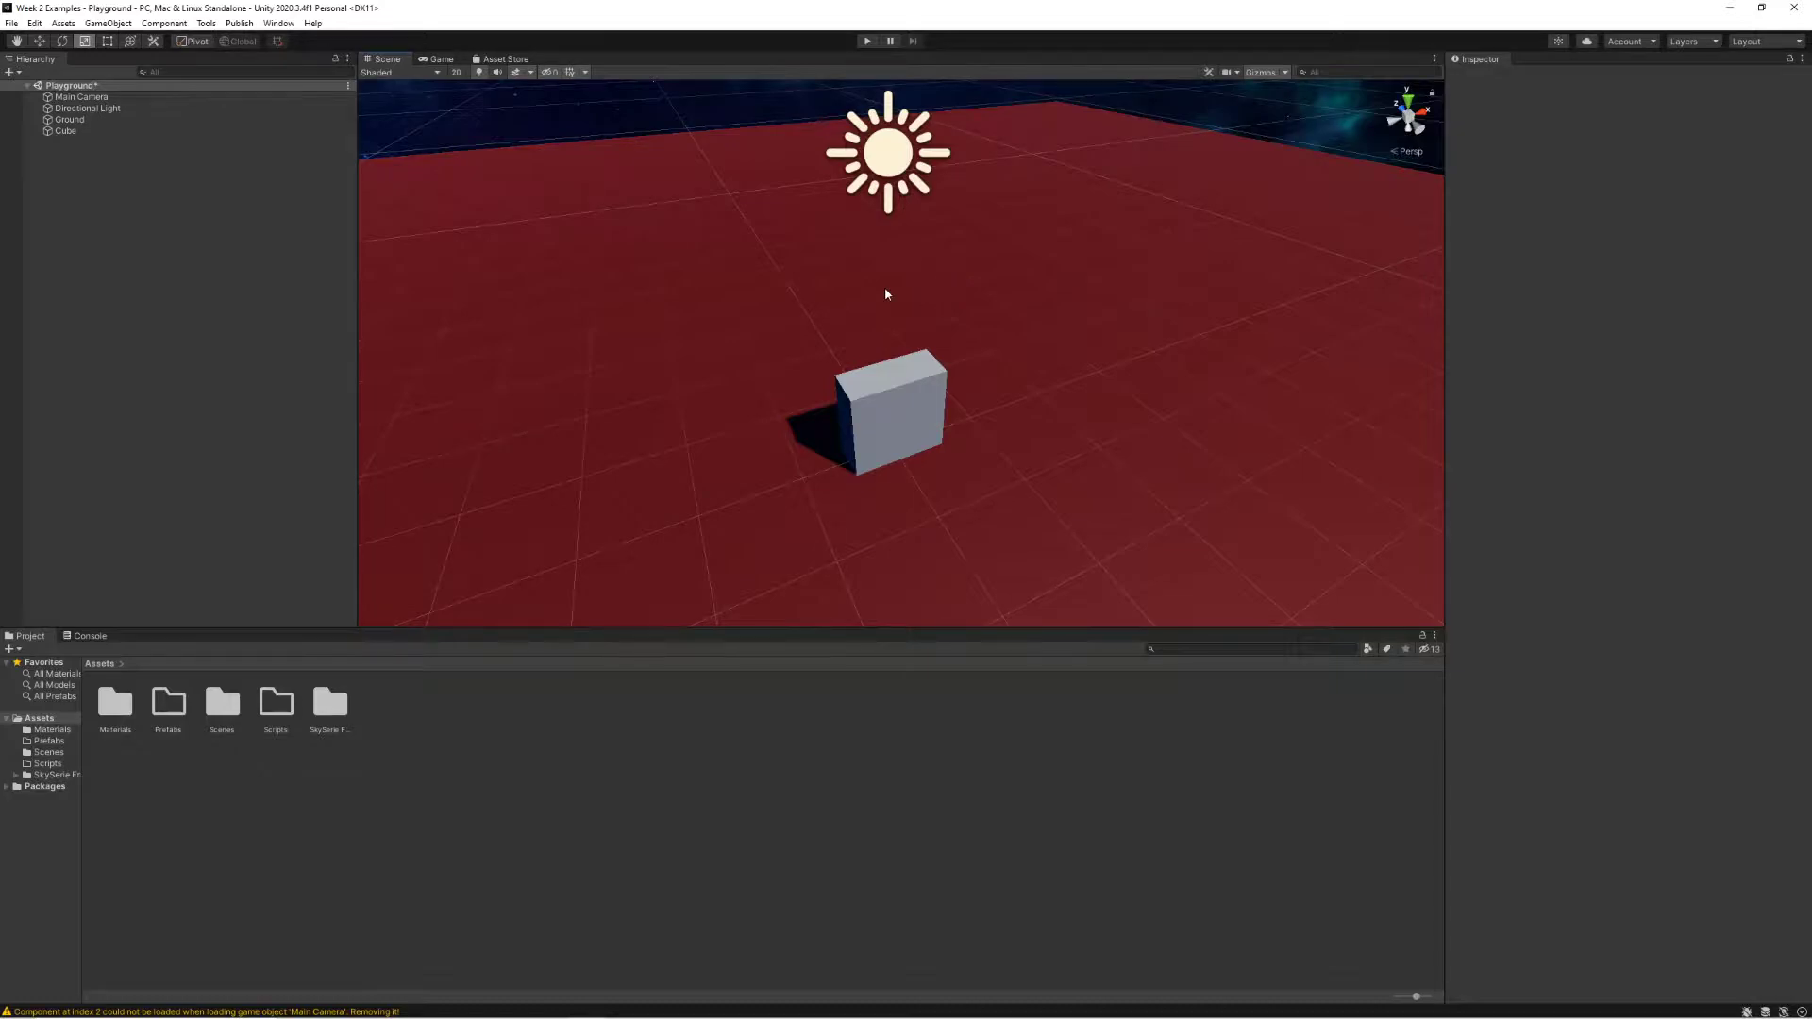
- Rename the cube object as Body
left_click(128, 131)
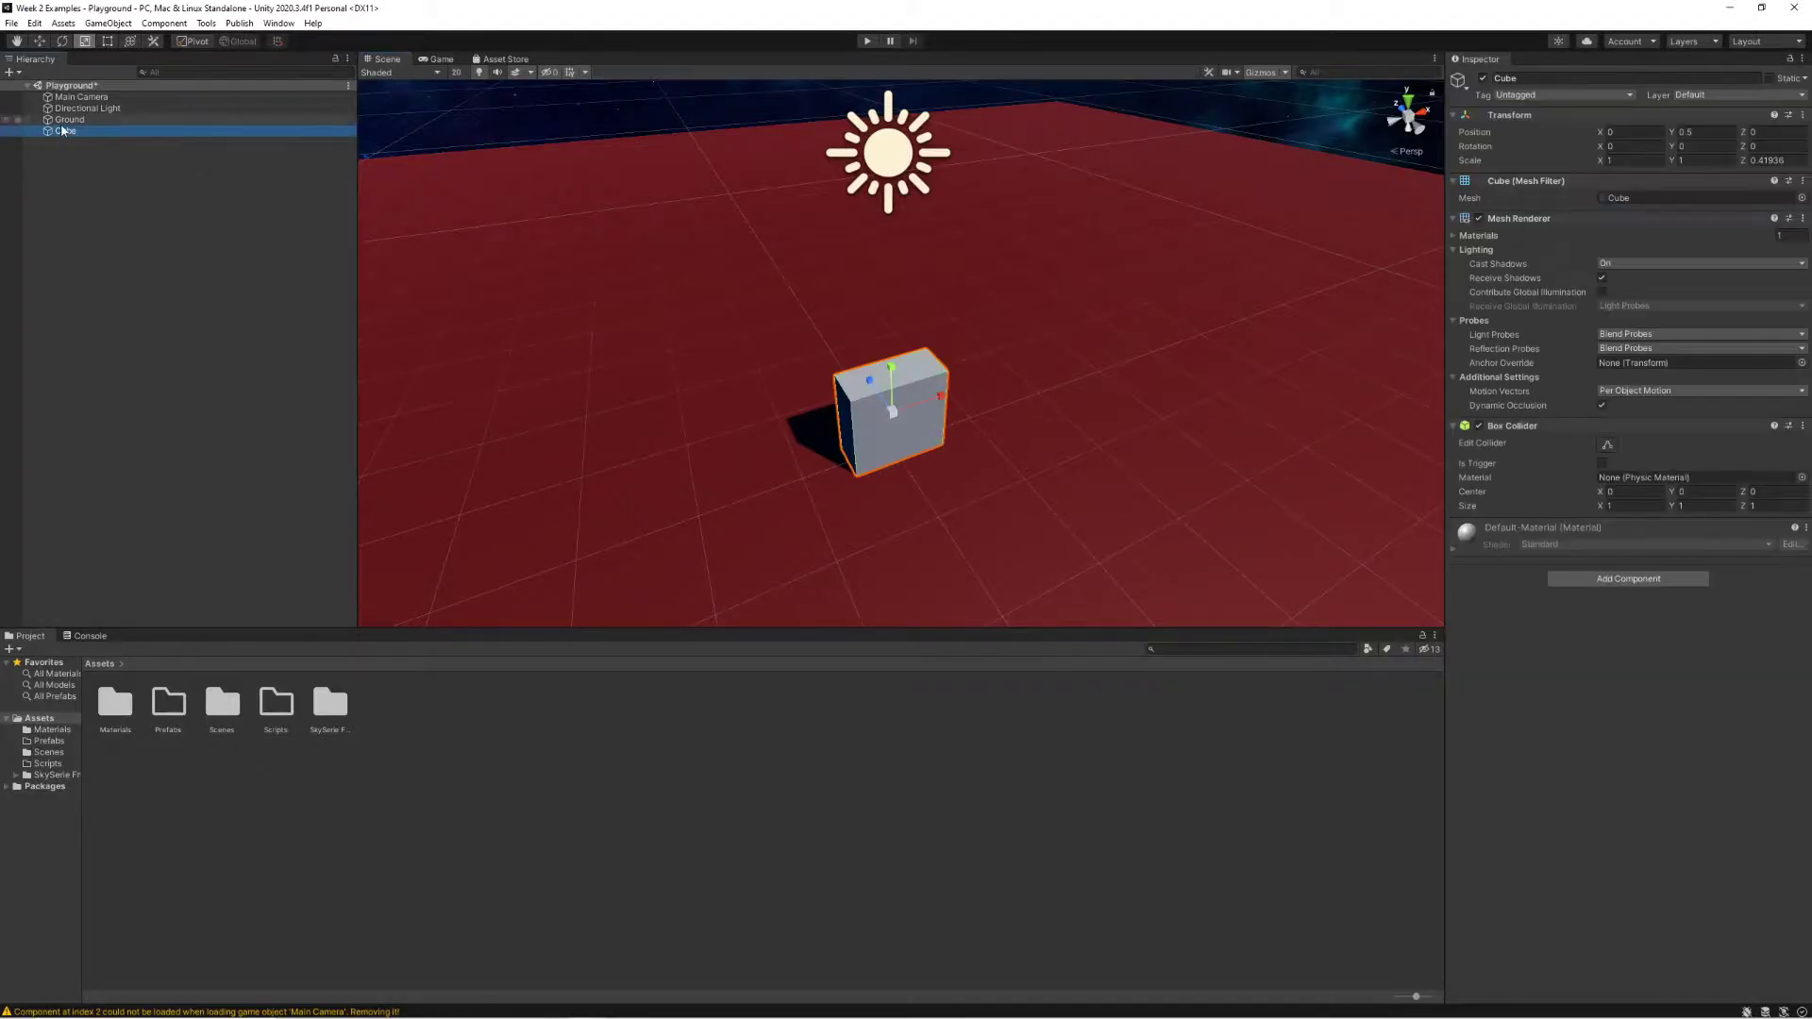
left_click(69, 149)
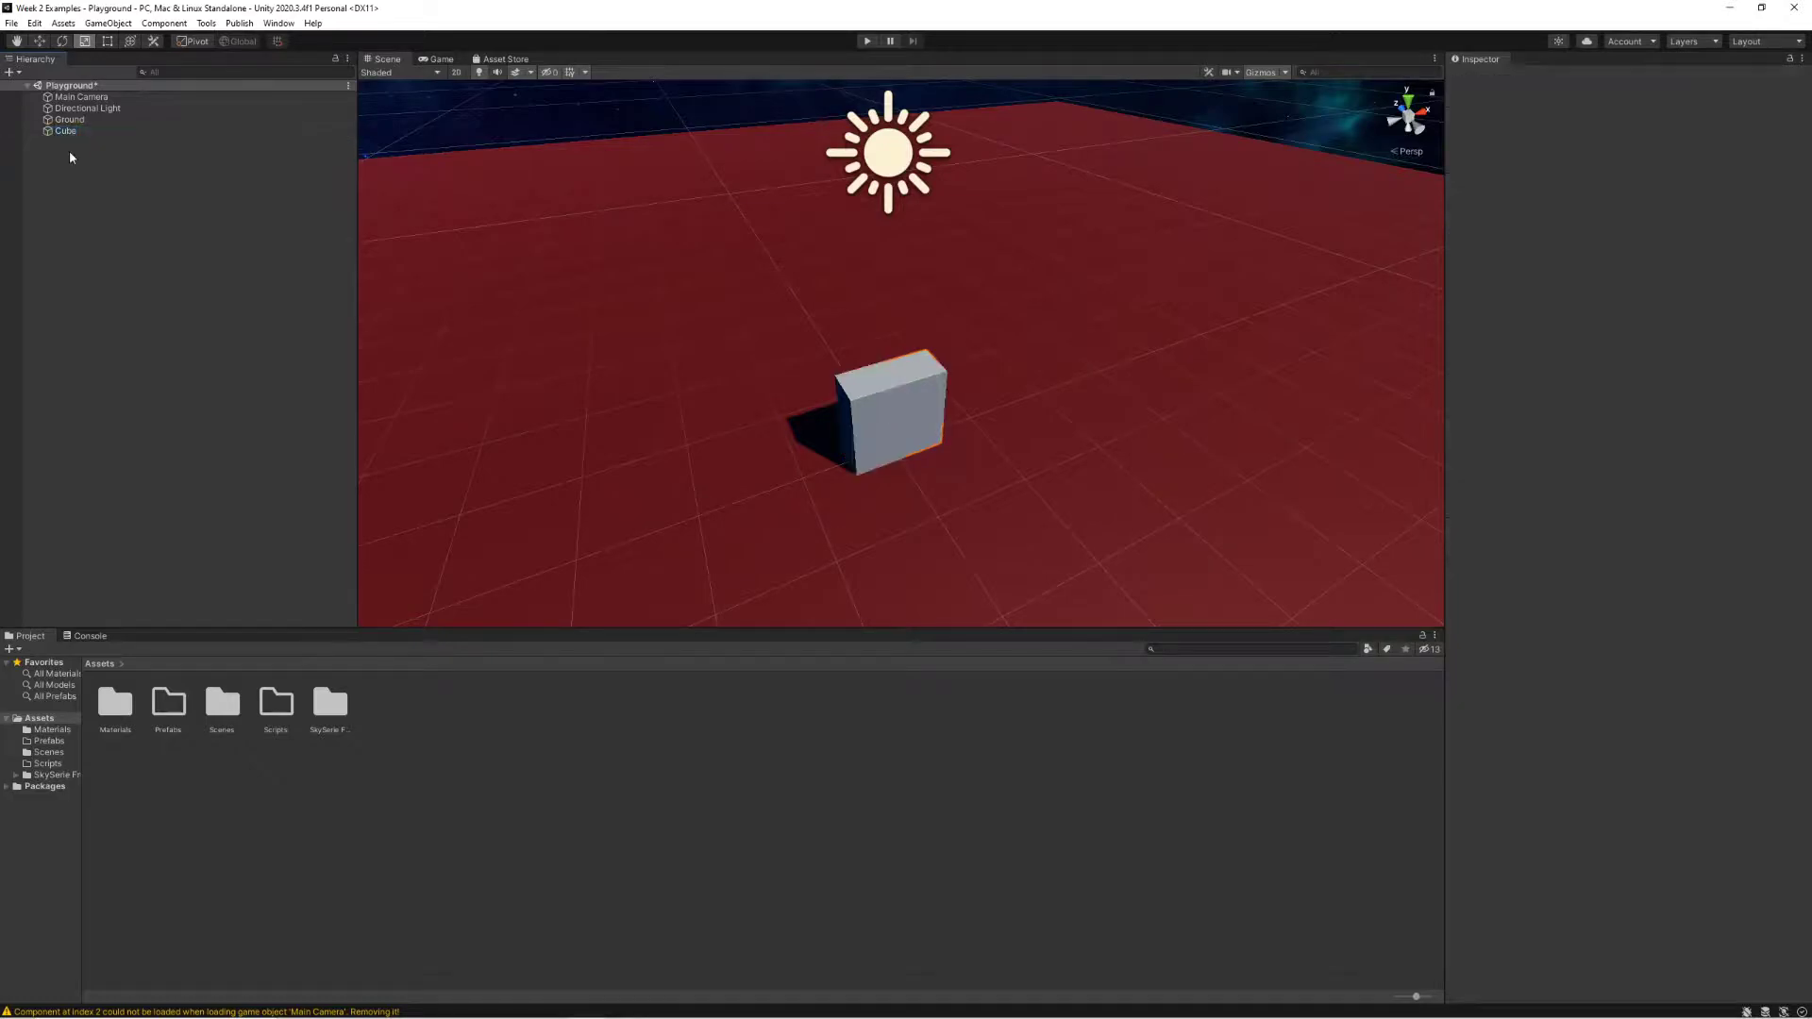
left_click(66, 132)
right_click(69, 132)
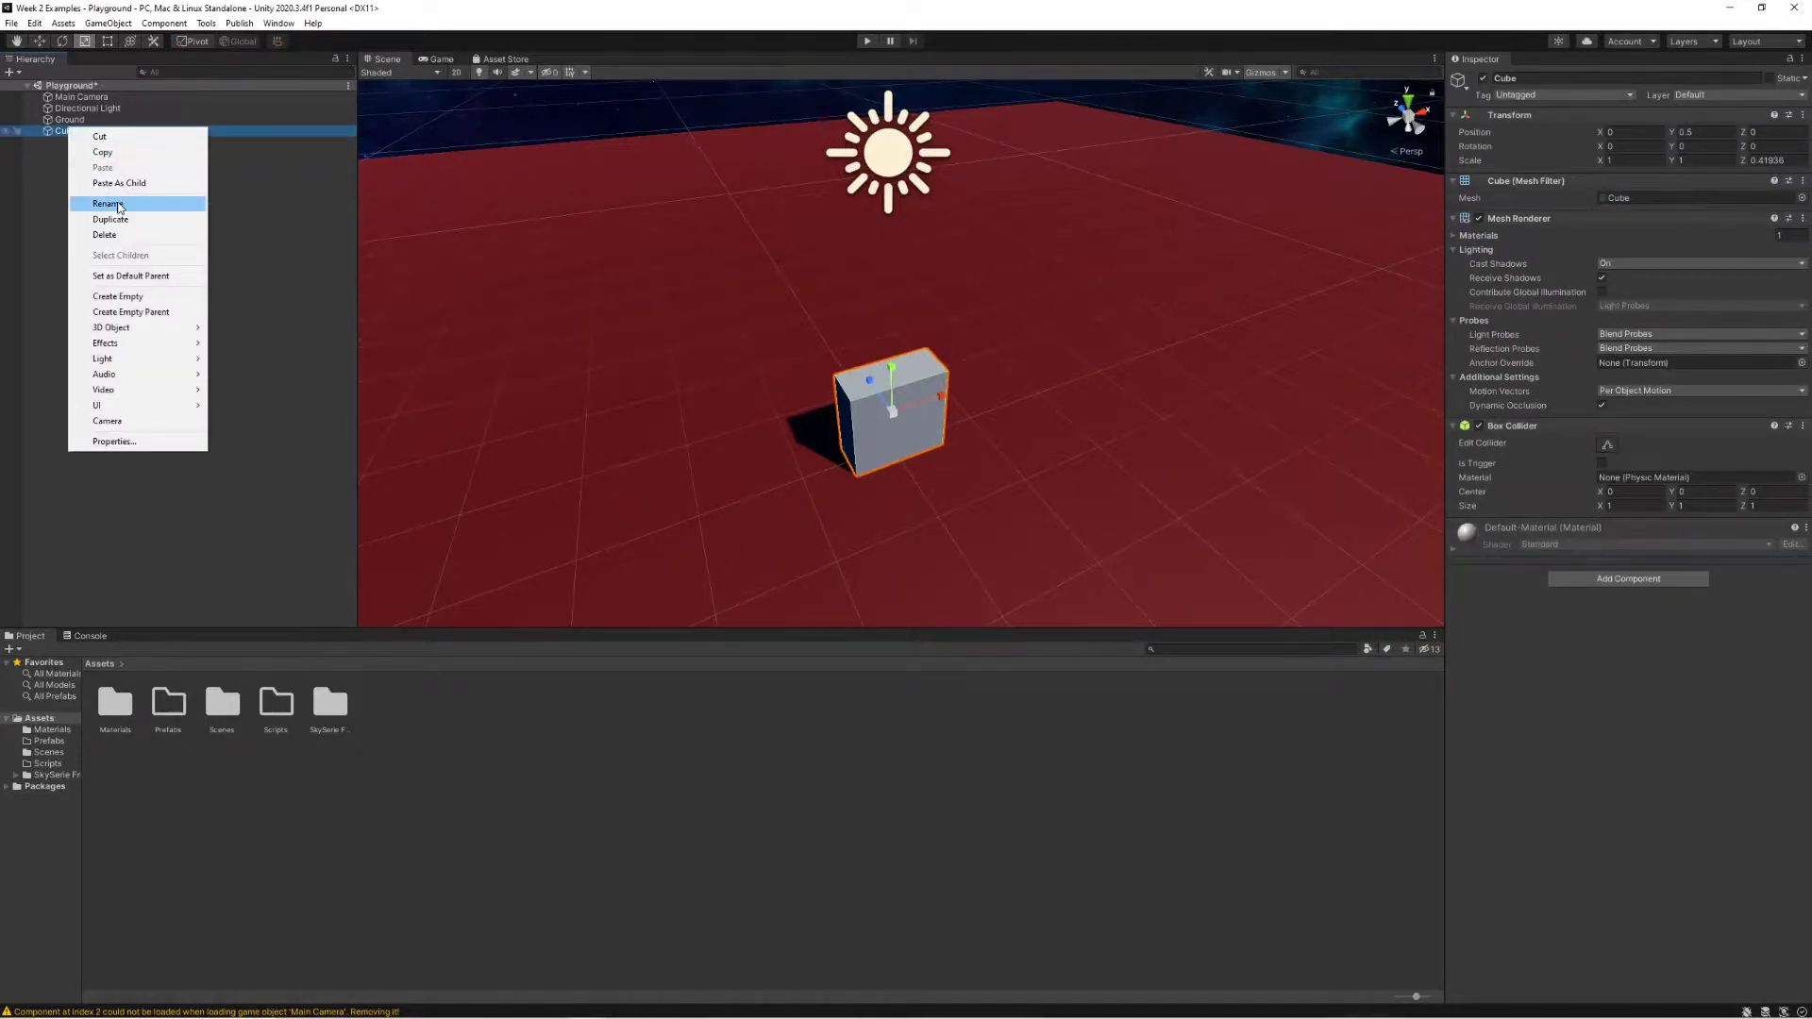
left_click(132, 204)
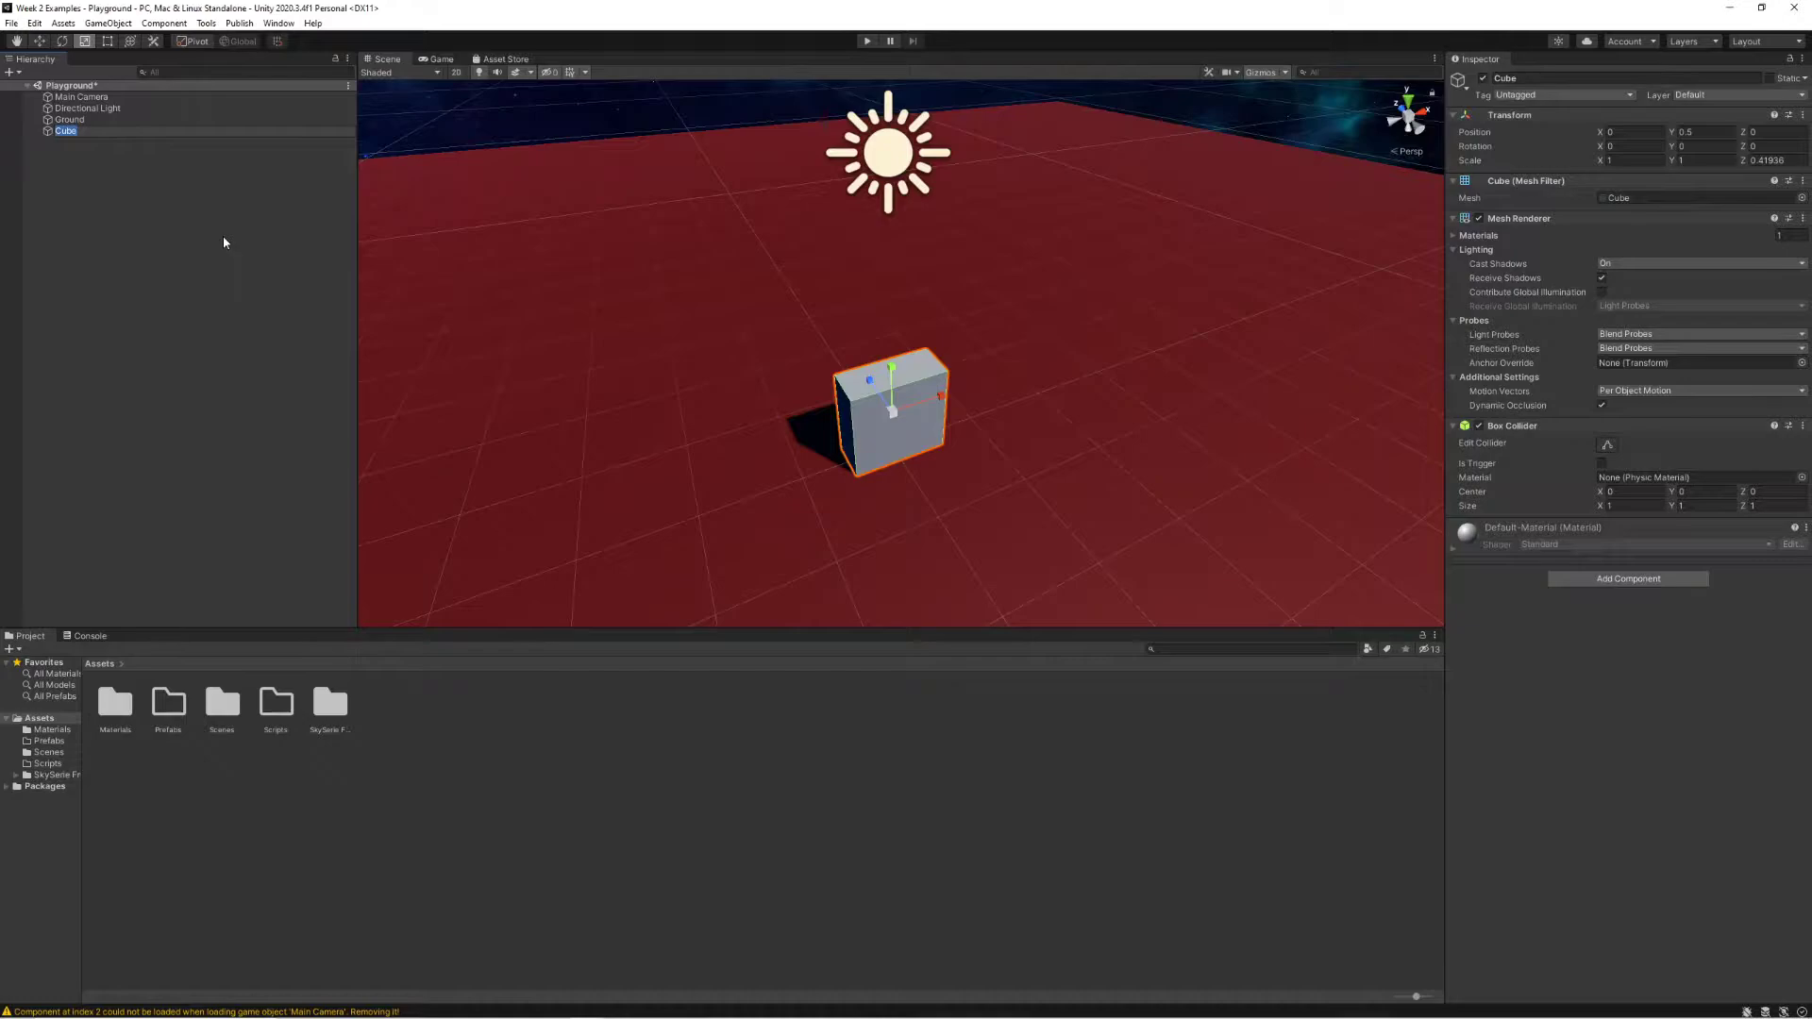
key("BackSpace")
type("Body")
key("Return")
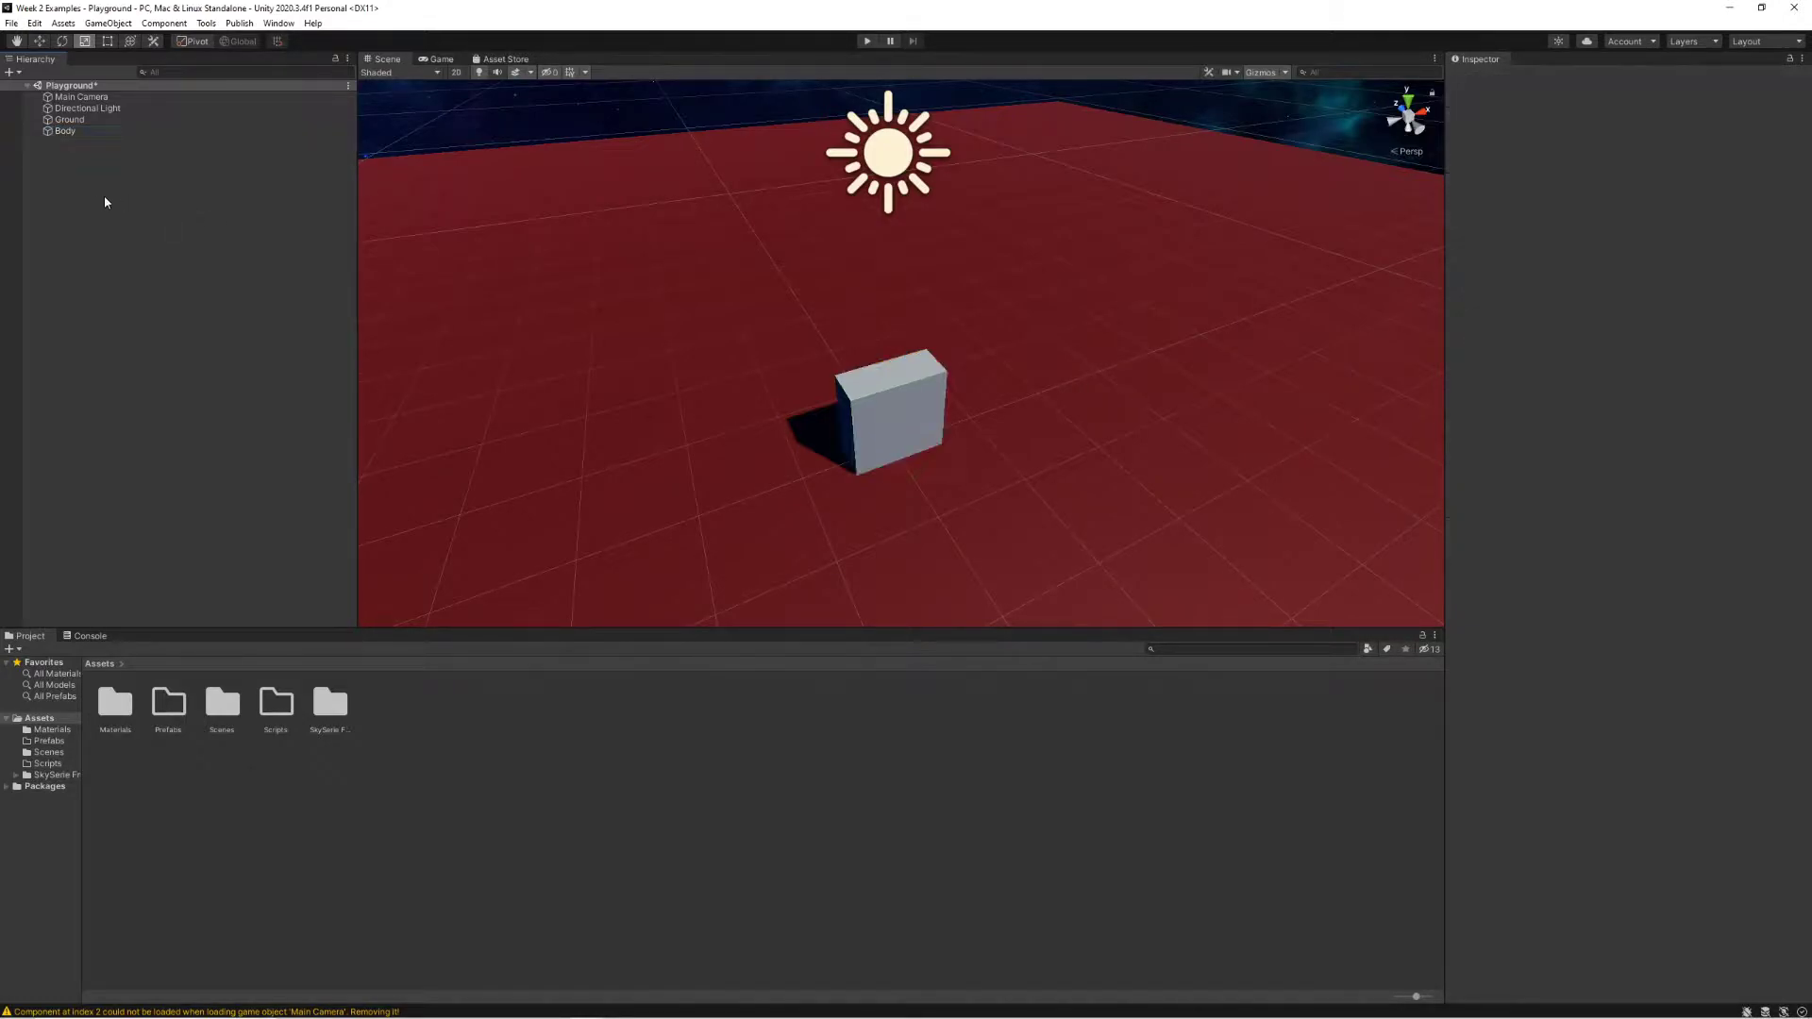
- Add a sphere to the scene and reset its transform to the origin
right_click(90, 189)
mouse_move(169, 369)
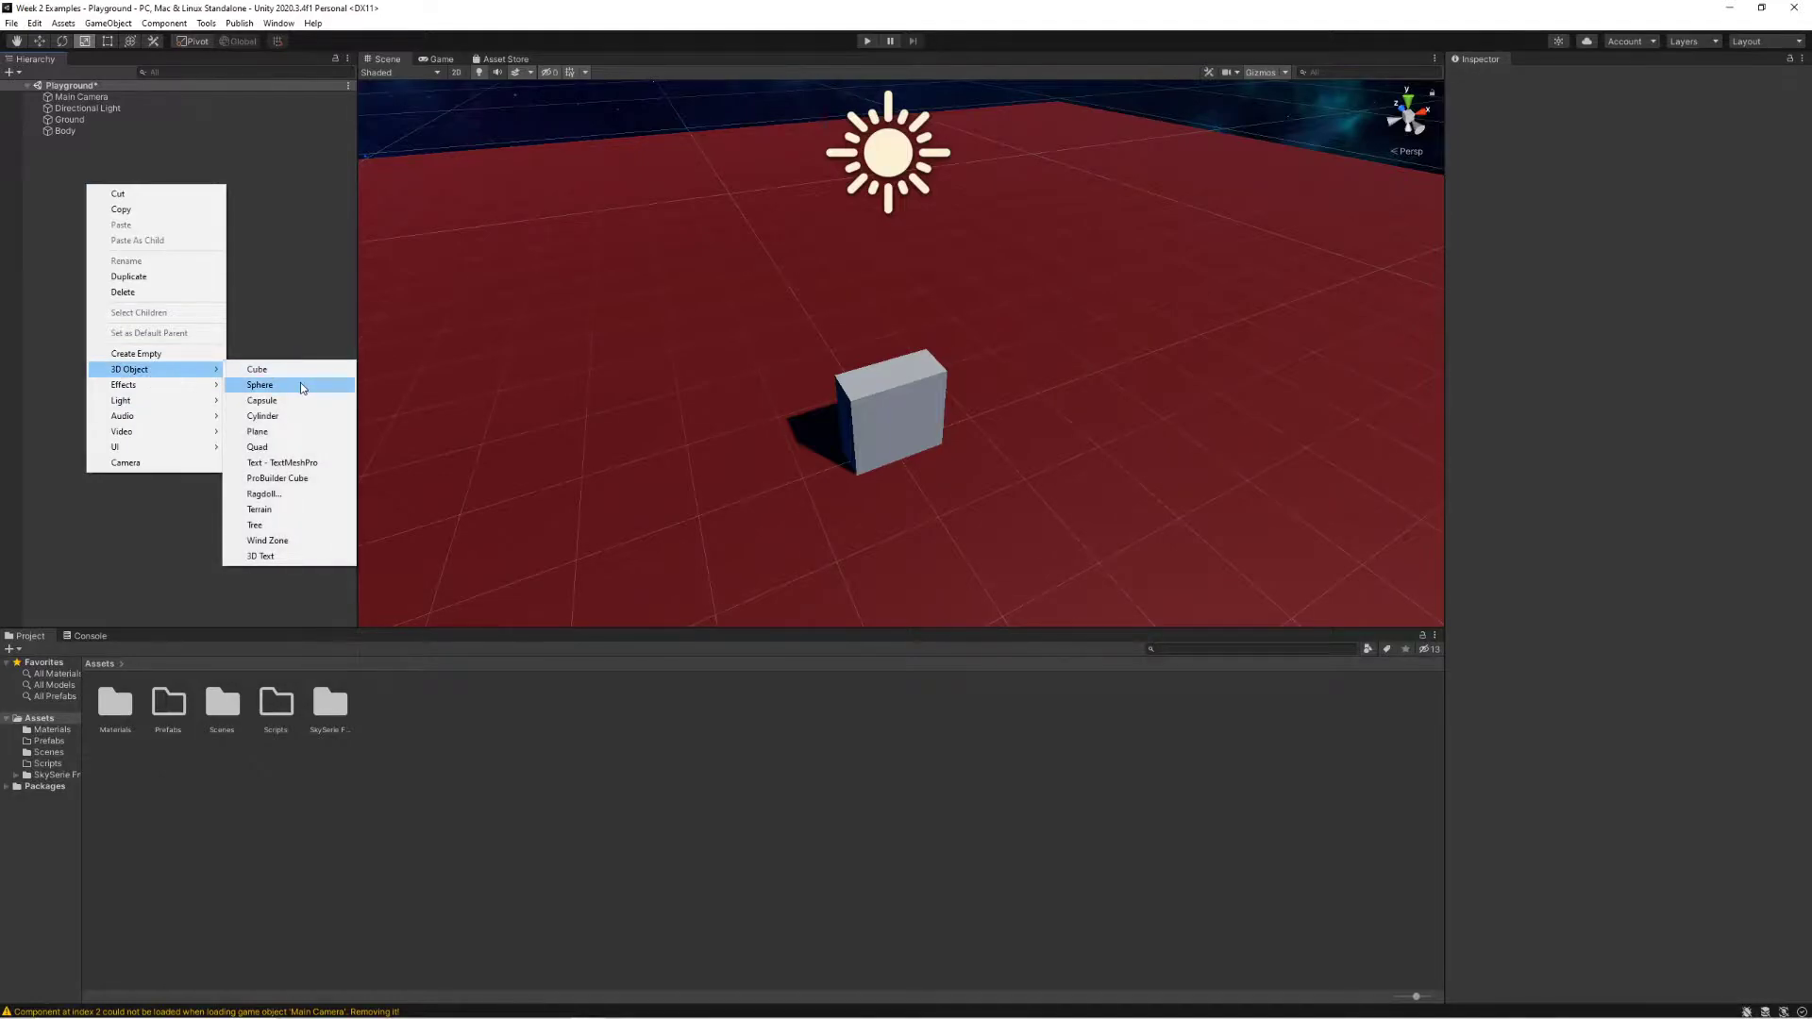
left_click(300, 383)
left_click_drag(955, 378, 994, 392, "alt")
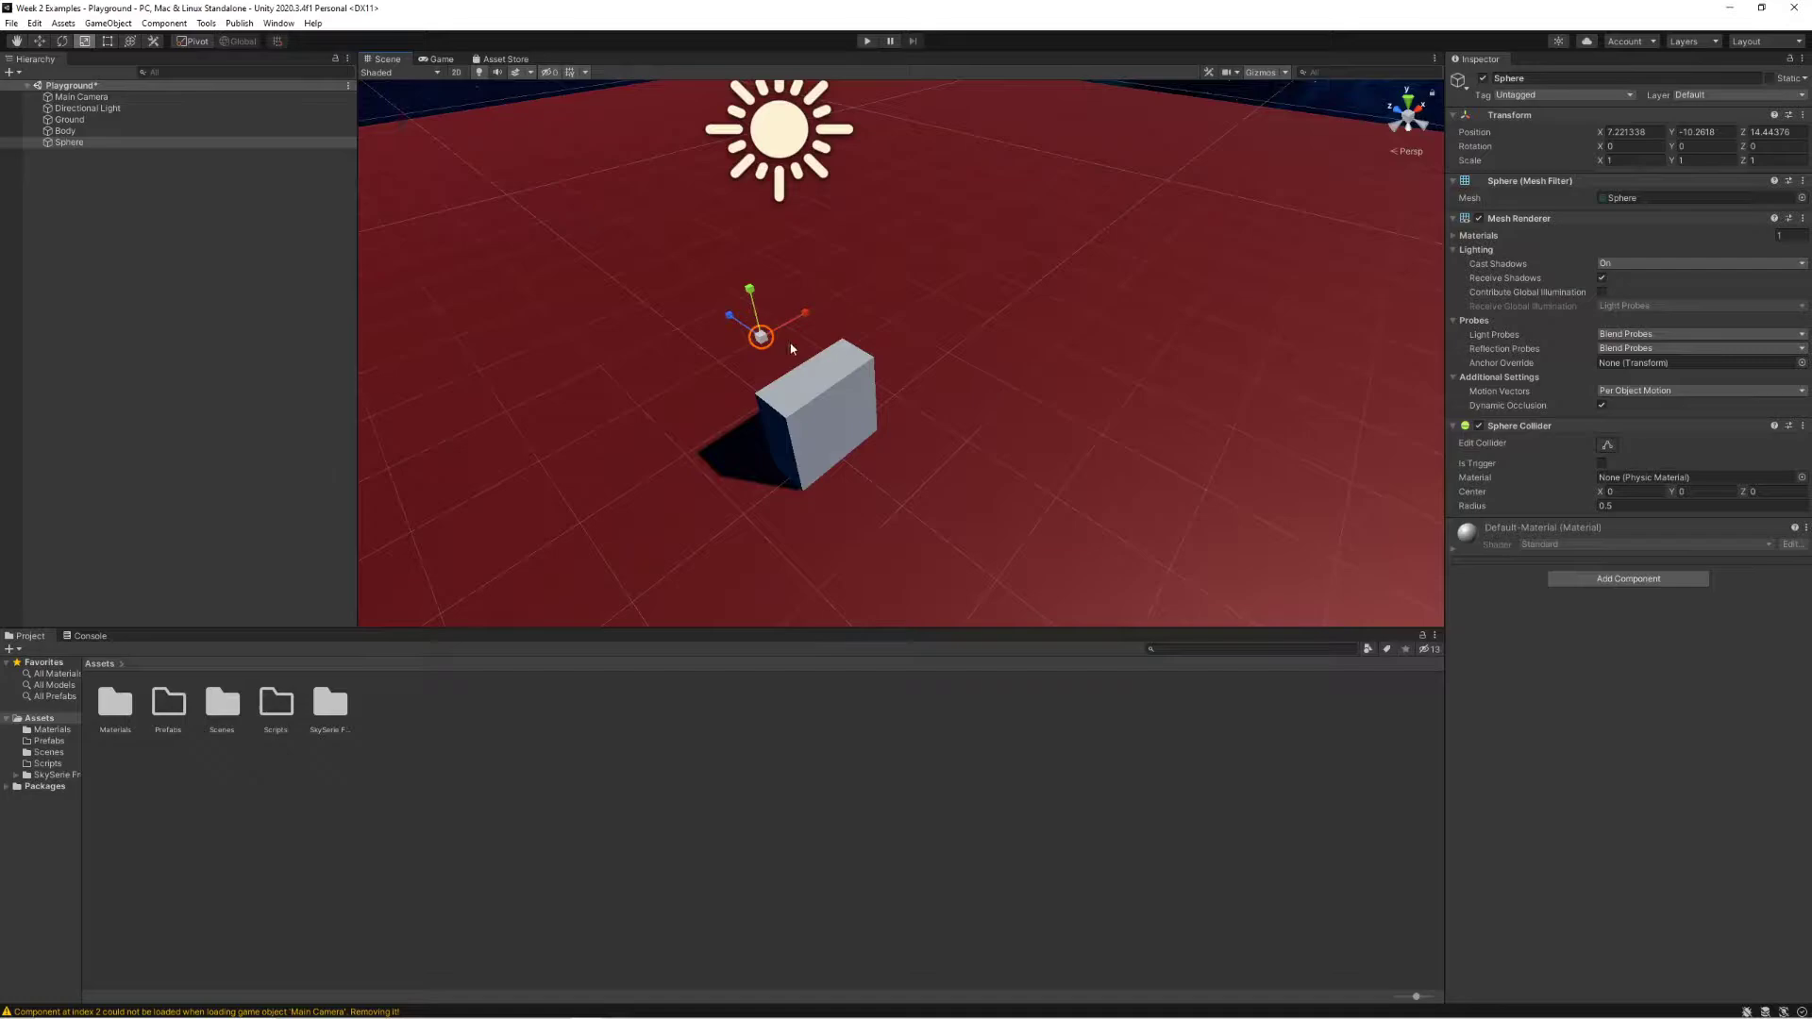
left_click(1802, 114)
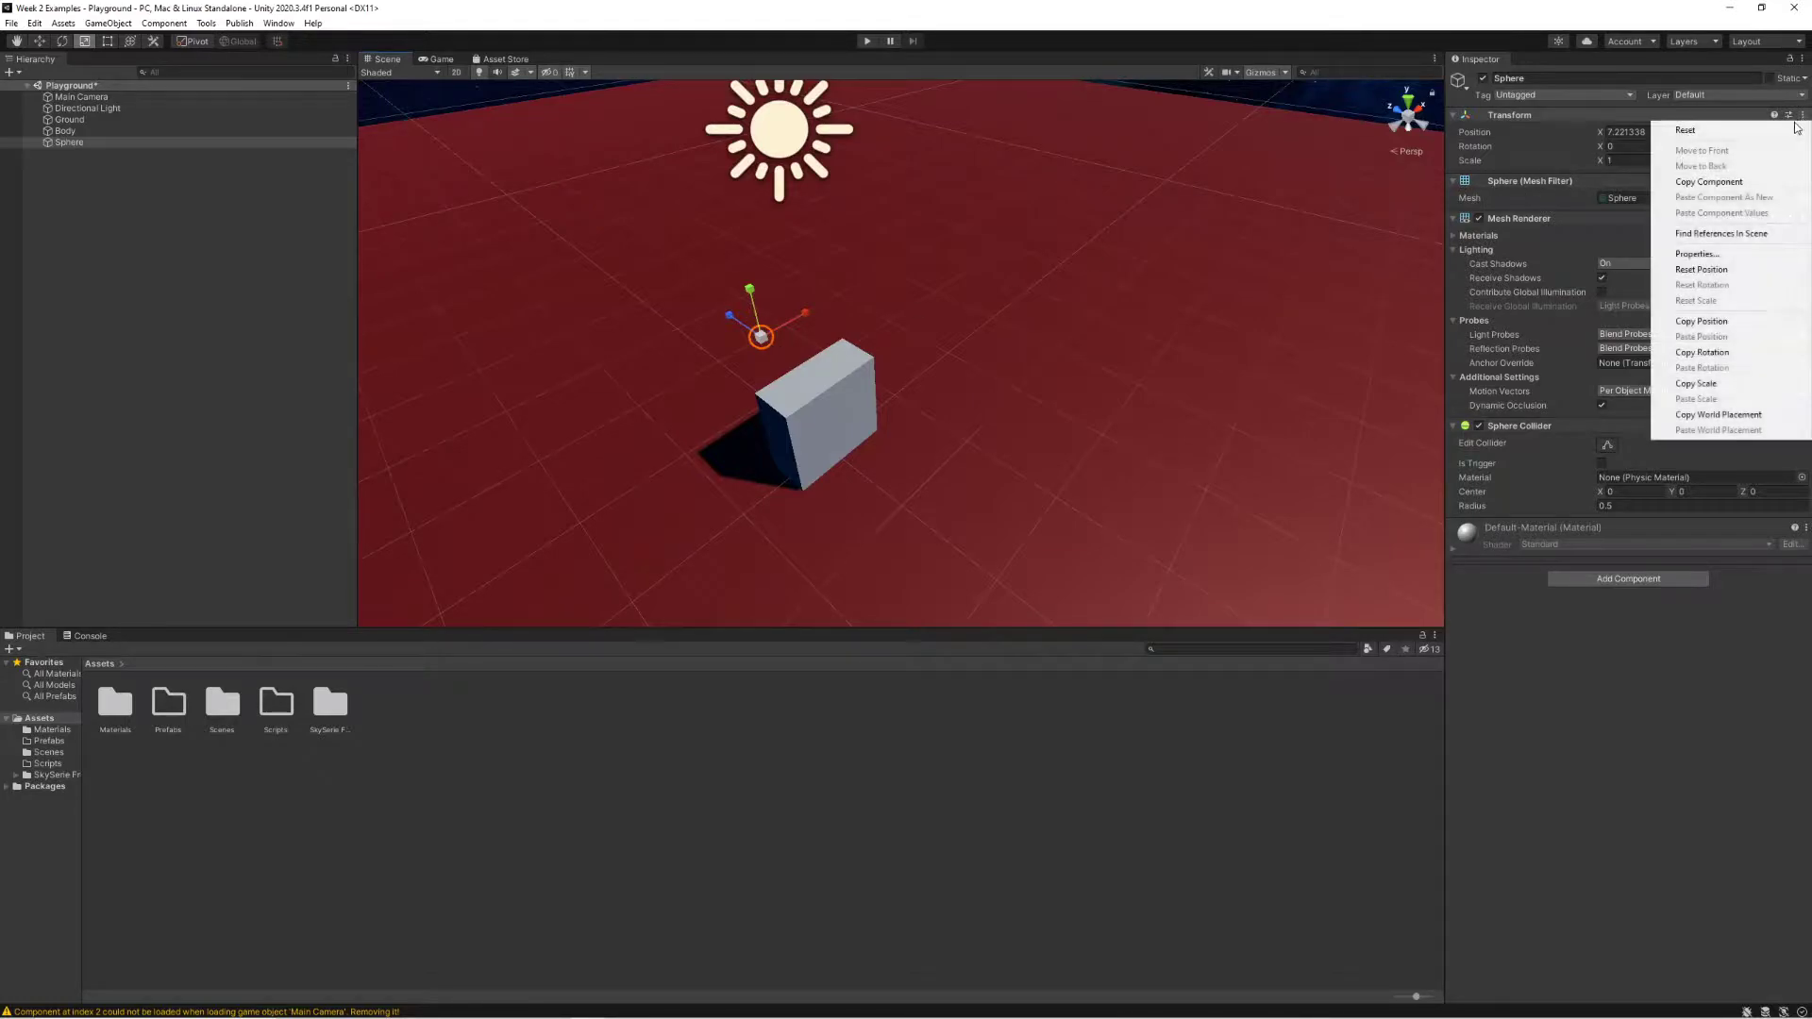
left_click(1688, 128)
- Raise the sphere above the body to Y about 1.58 and scale it uniformly to about 0.76 as a head
key("w")
left_click_drag(821, 403, 802, 270)
right_click_drag(974, 346, 976, 350)
left_click_drag(976, 349, 1255, 373, "alt")
key("e")
key("r")
right_click_drag(1264, 396, 1216, 417)
left_click_drag(1216, 416, 1180, 344, "alt")
left_click(901, 359)
left_click_drag(901, 359, 934, 396, "alt")
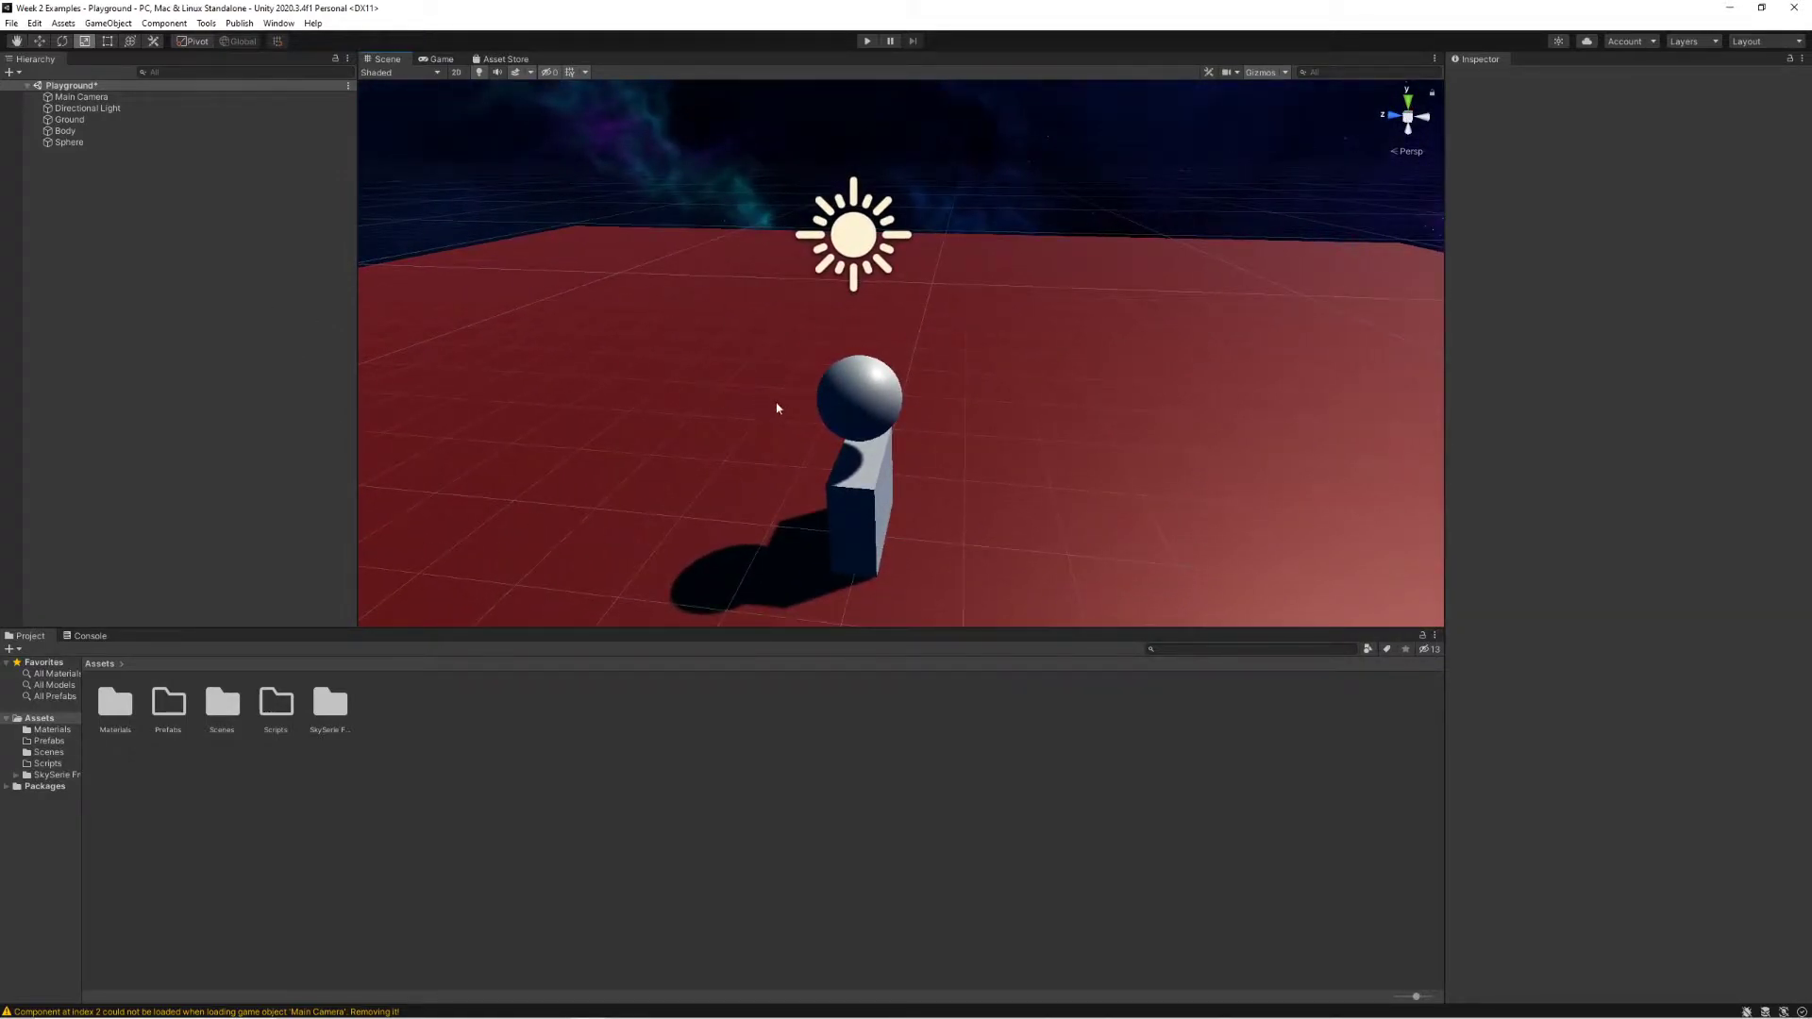
- Duplicate the head sphere, move the copy forward to Z about 0.31 and shrink it uniformly to about 0.13 as an eye
left_click_drag(777, 407, 1022, 434, "alt")
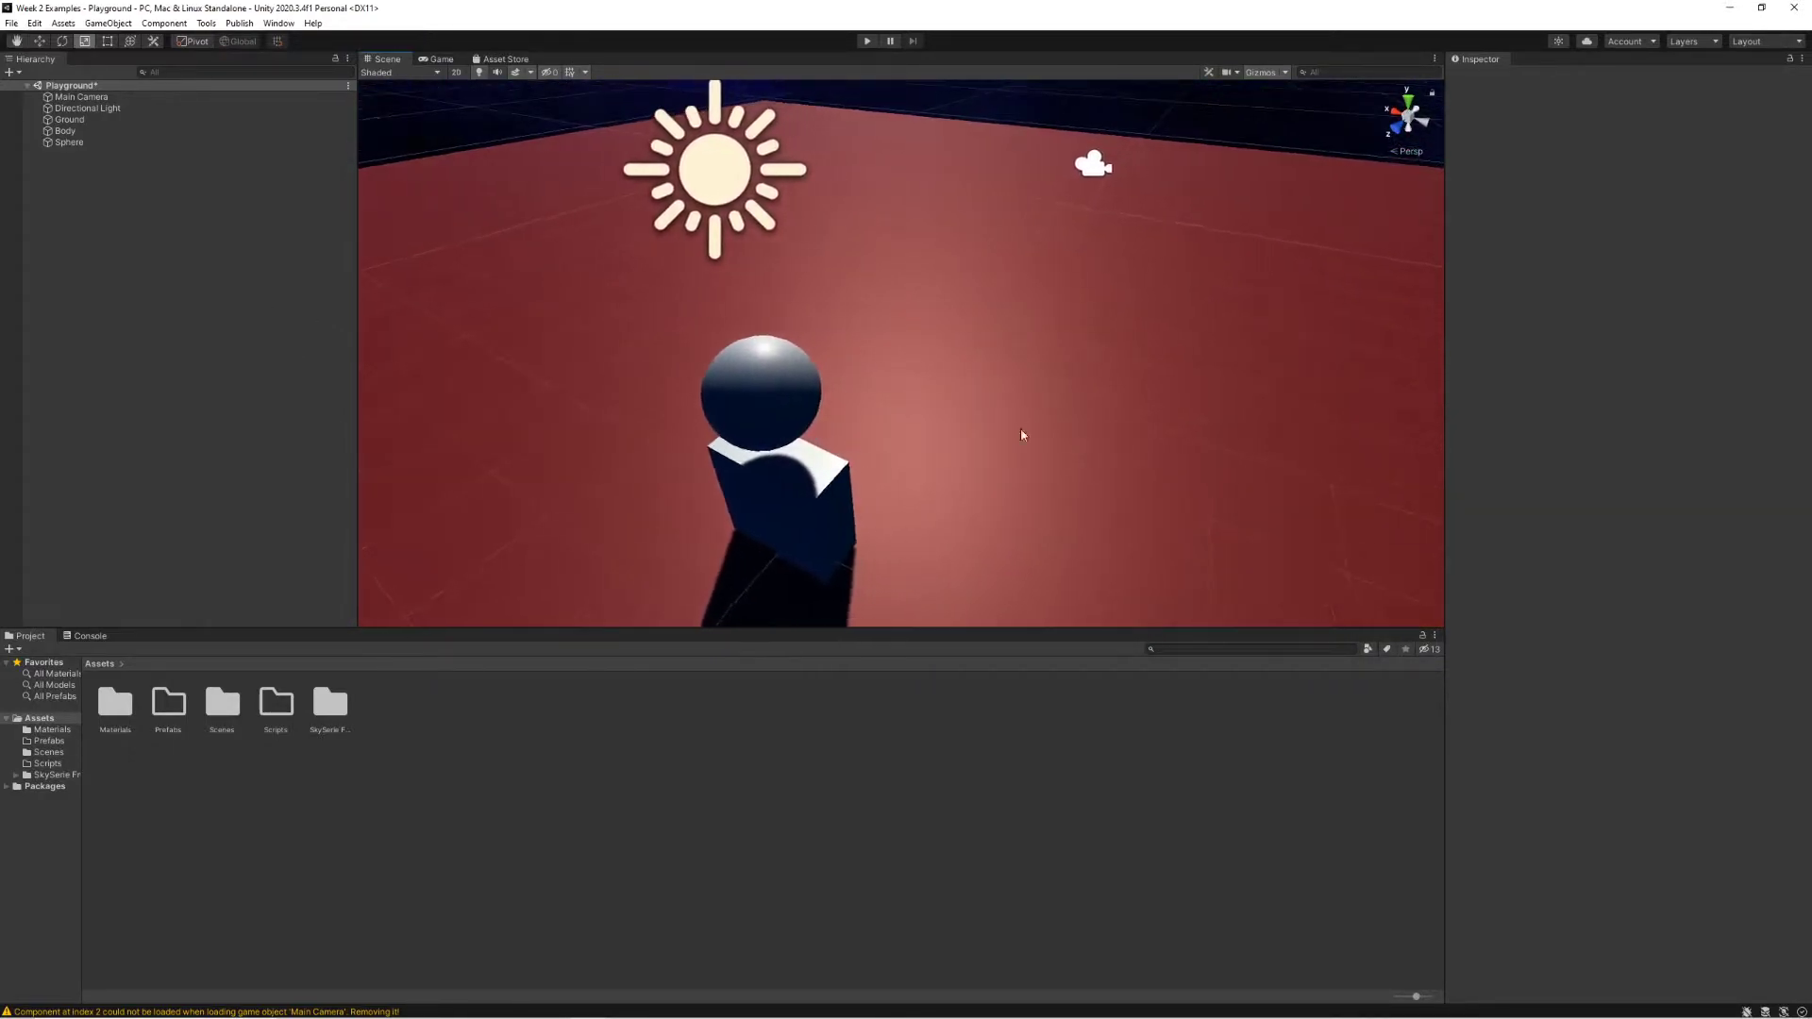
left_click(759, 405)
key("ctrl+d")
key("w")
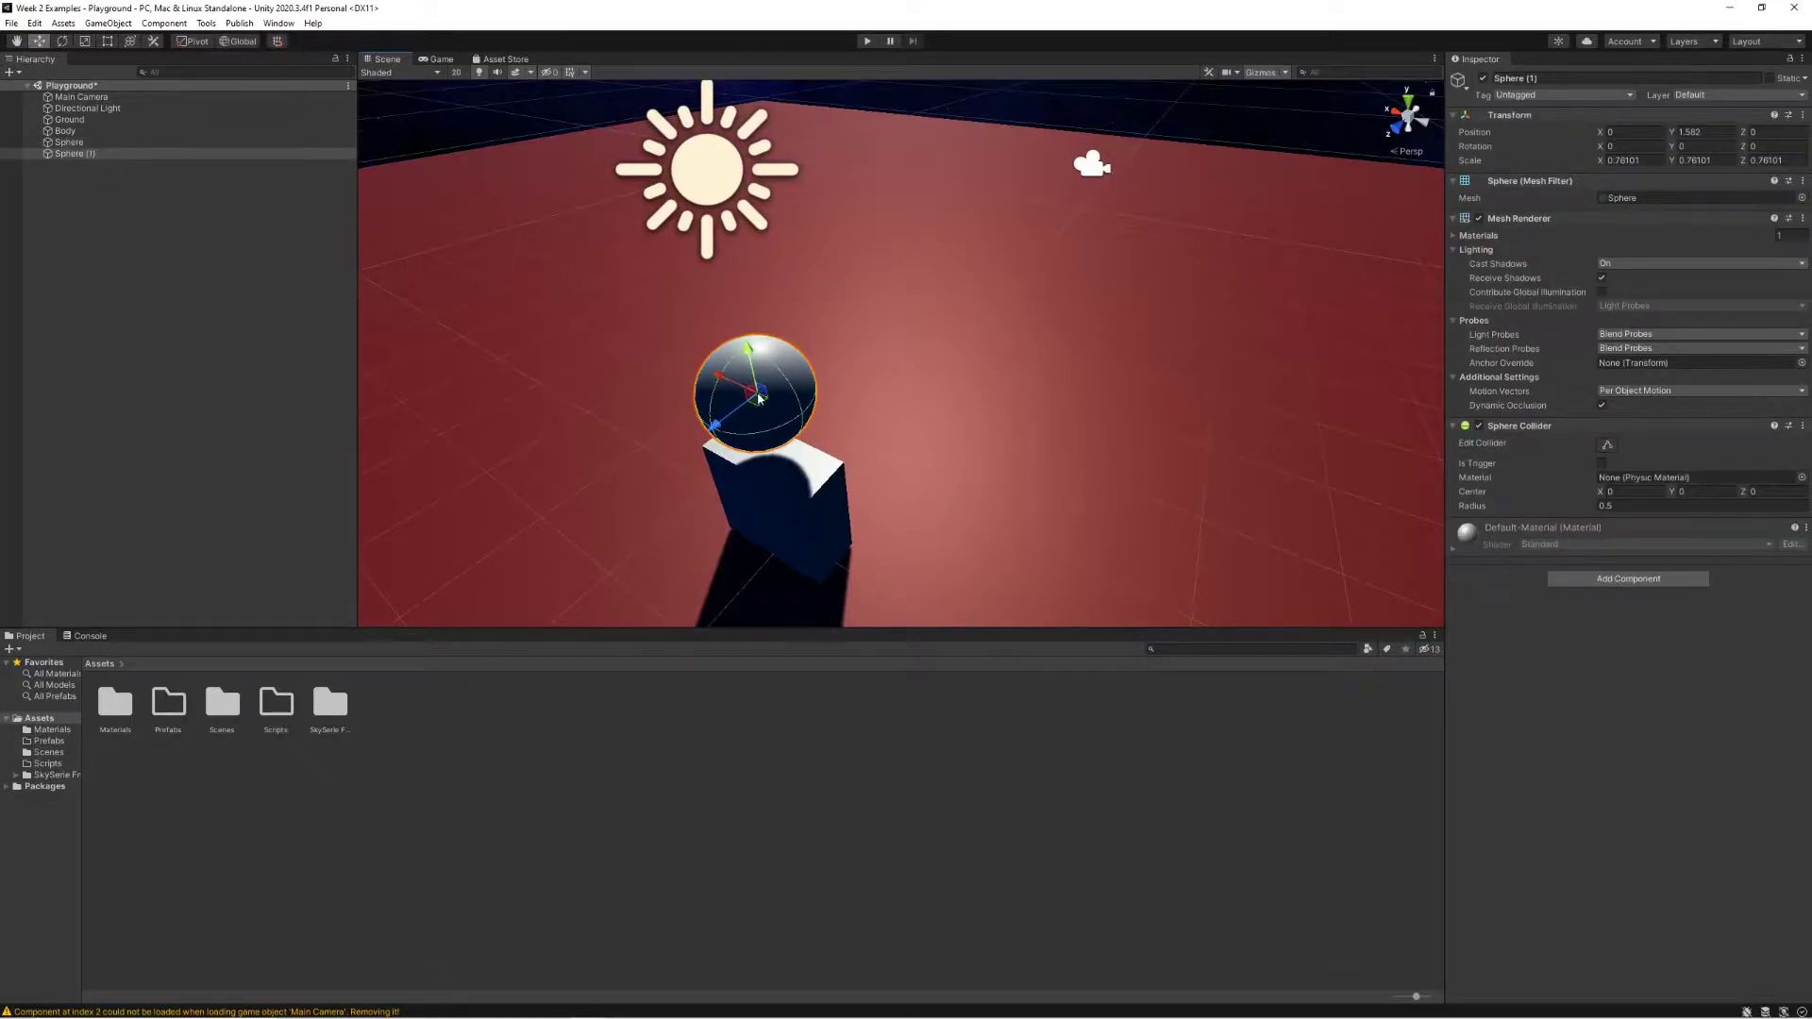
left_click_drag(726, 426, 680, 470)
key("e")
key("r")
- Position the small eye sphere on the front of the head at about X 0.12, Y 1.82, Z 0.24
key("w")
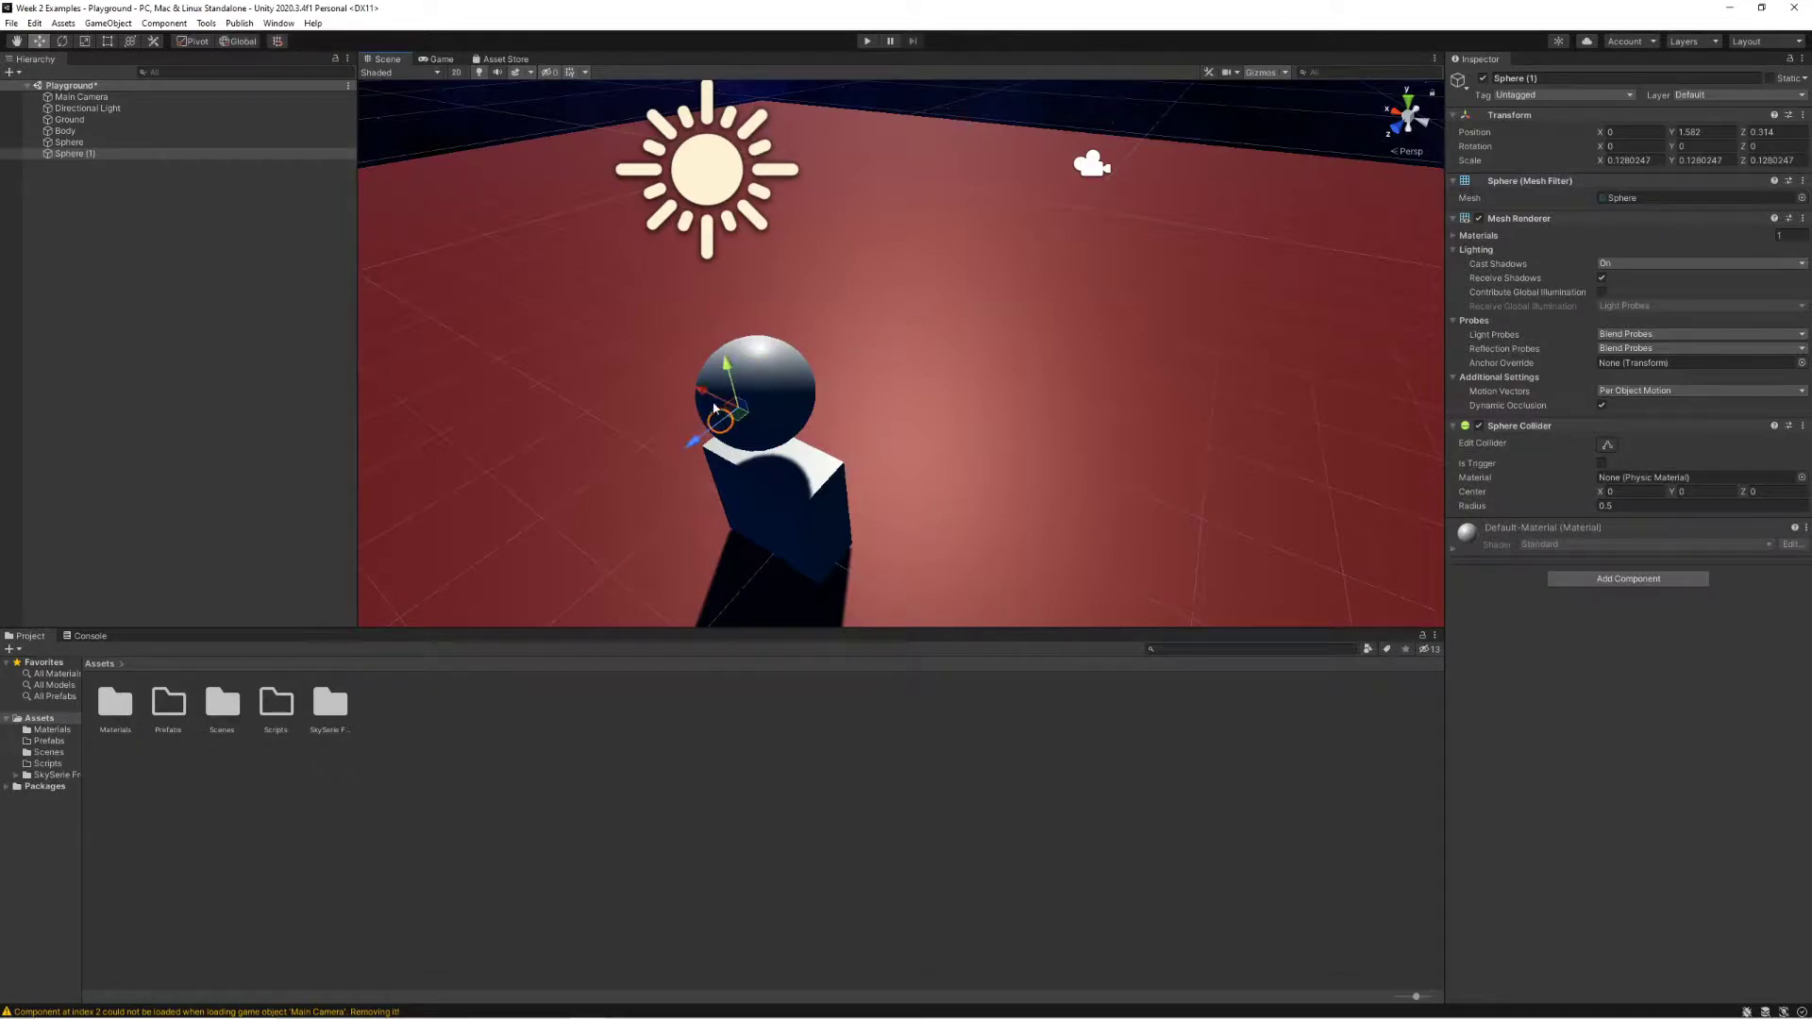
left_click_drag(714, 408, 906, 394)
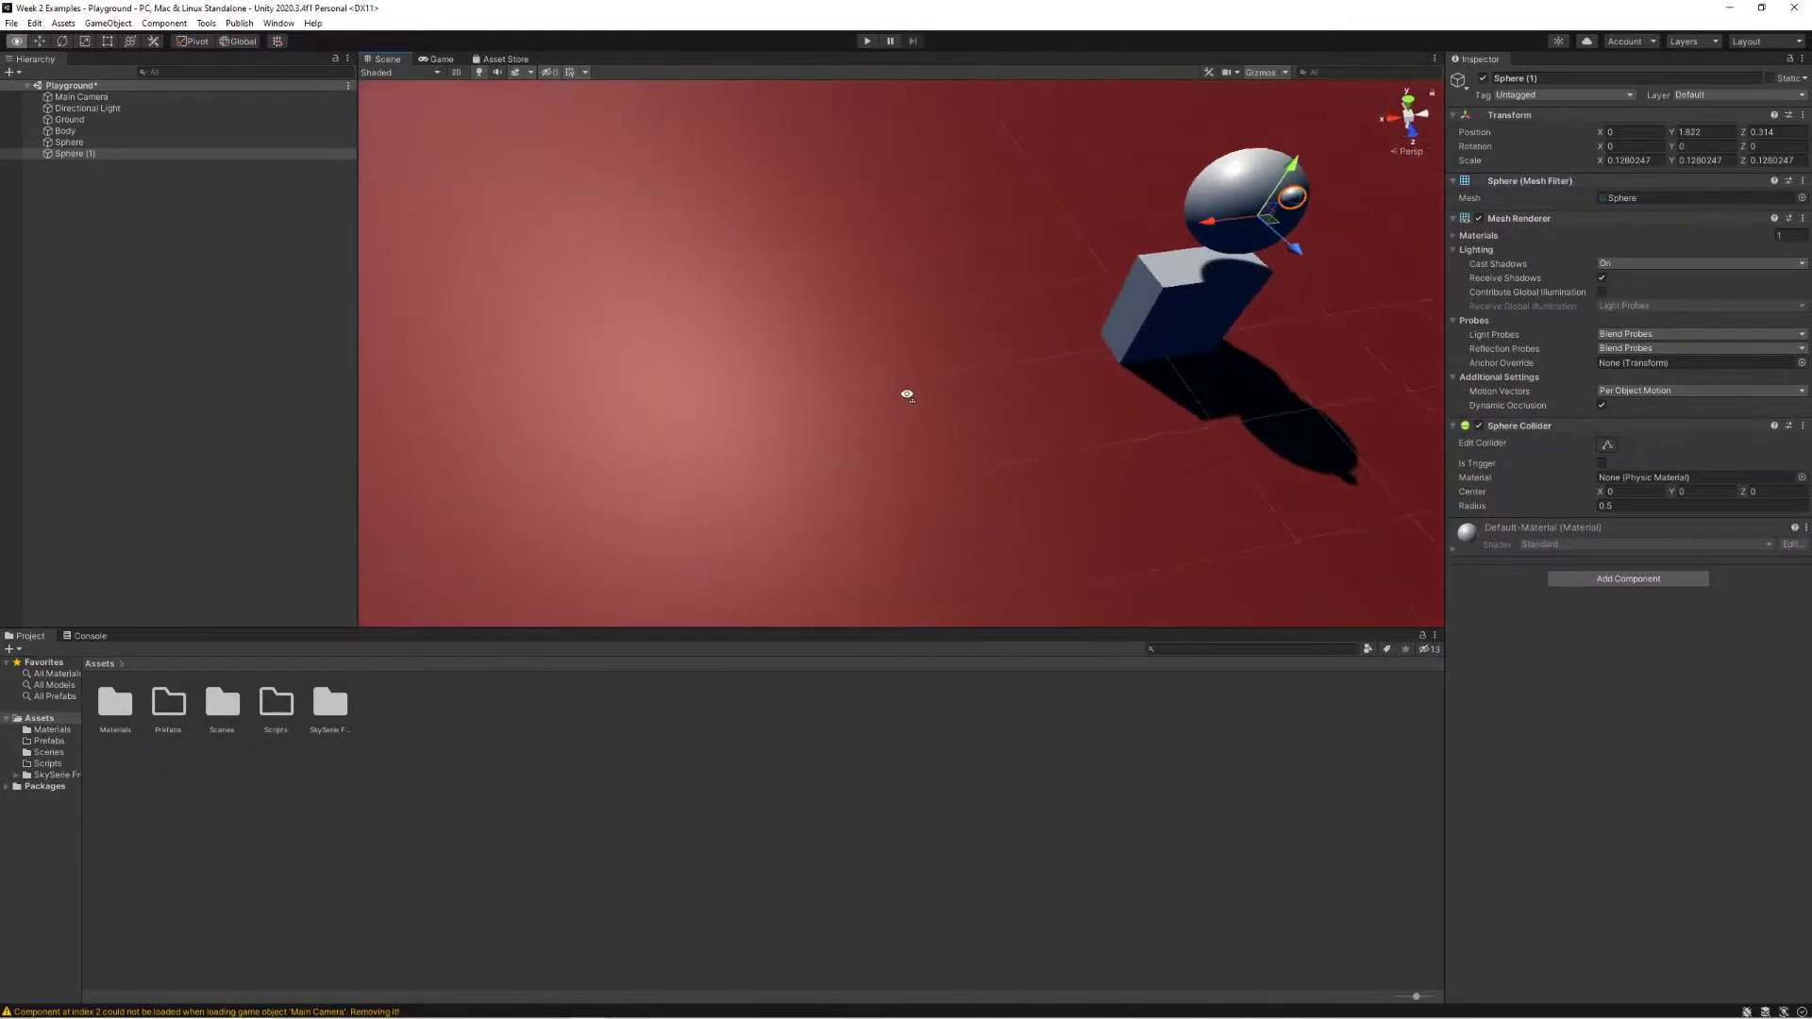
right_click_drag(907, 395, 962, 301)
left_click_drag(684, 305, 663, 307)
right_click_drag(688, 312, 779, 329)
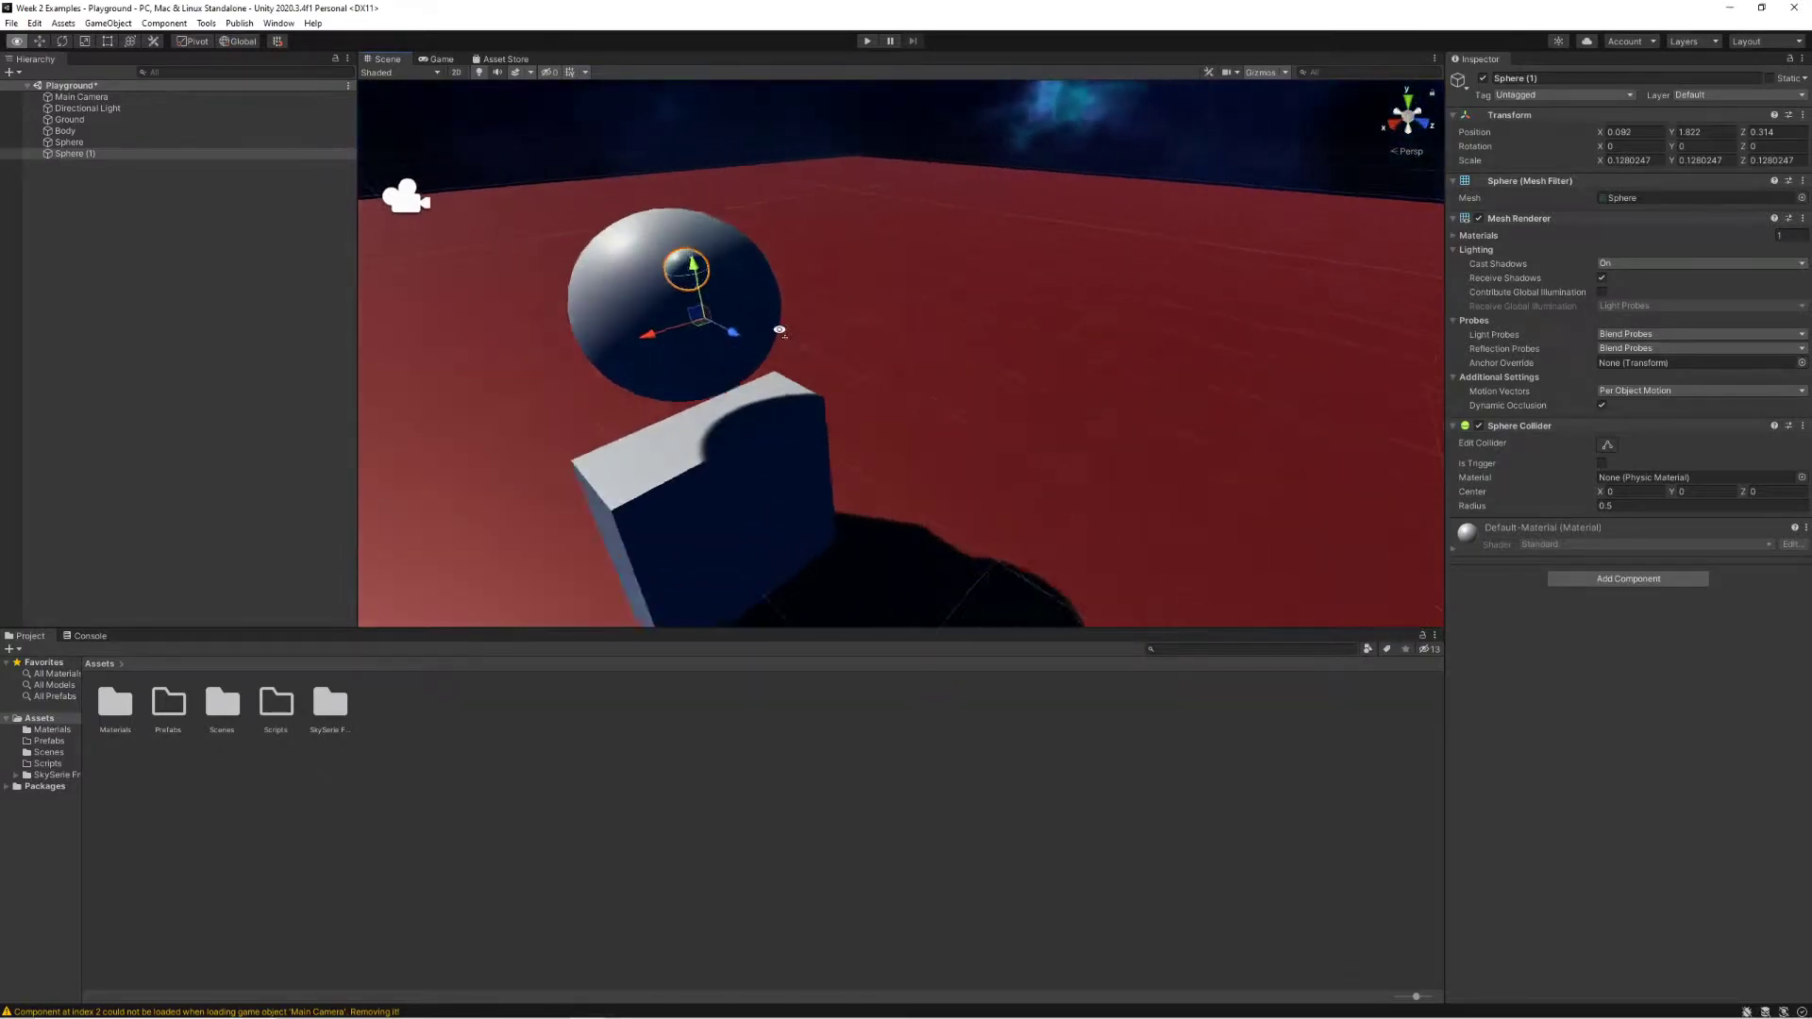
left_click_drag(780, 330, 706, 318, "alt")
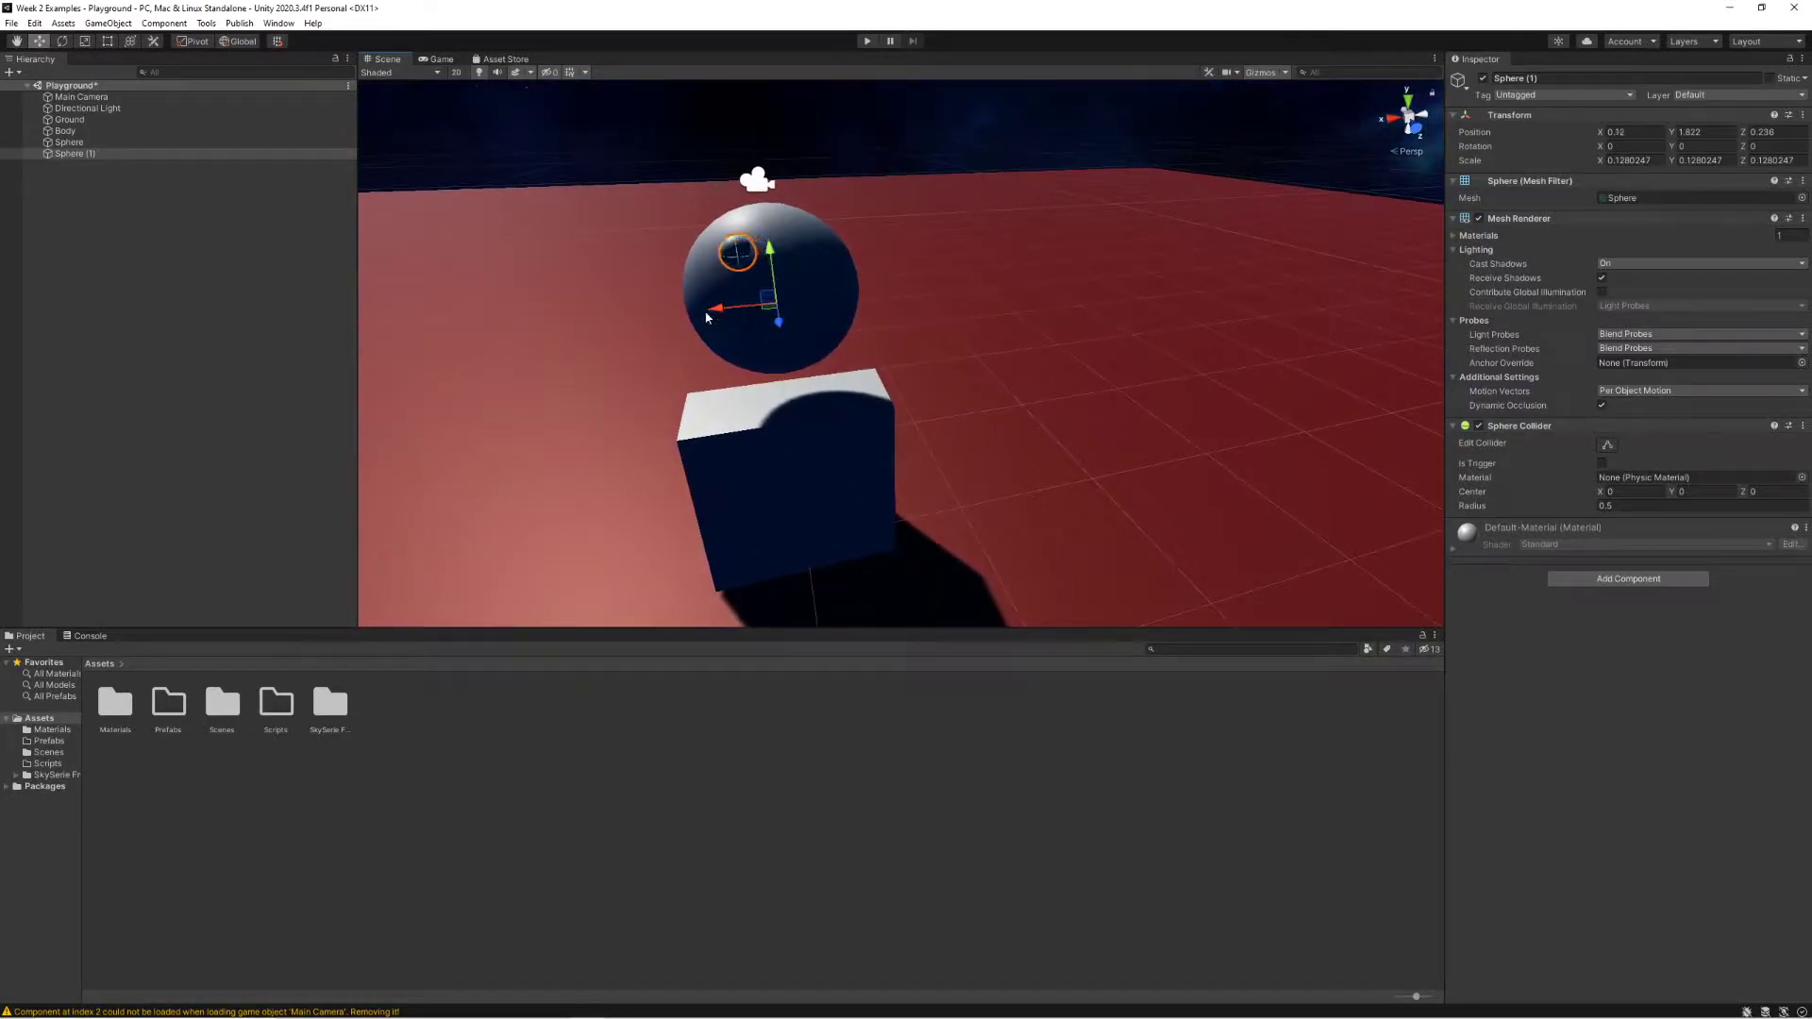
- Scale the eye sphere down uniformly to about 0.09
key("e")
key("r")
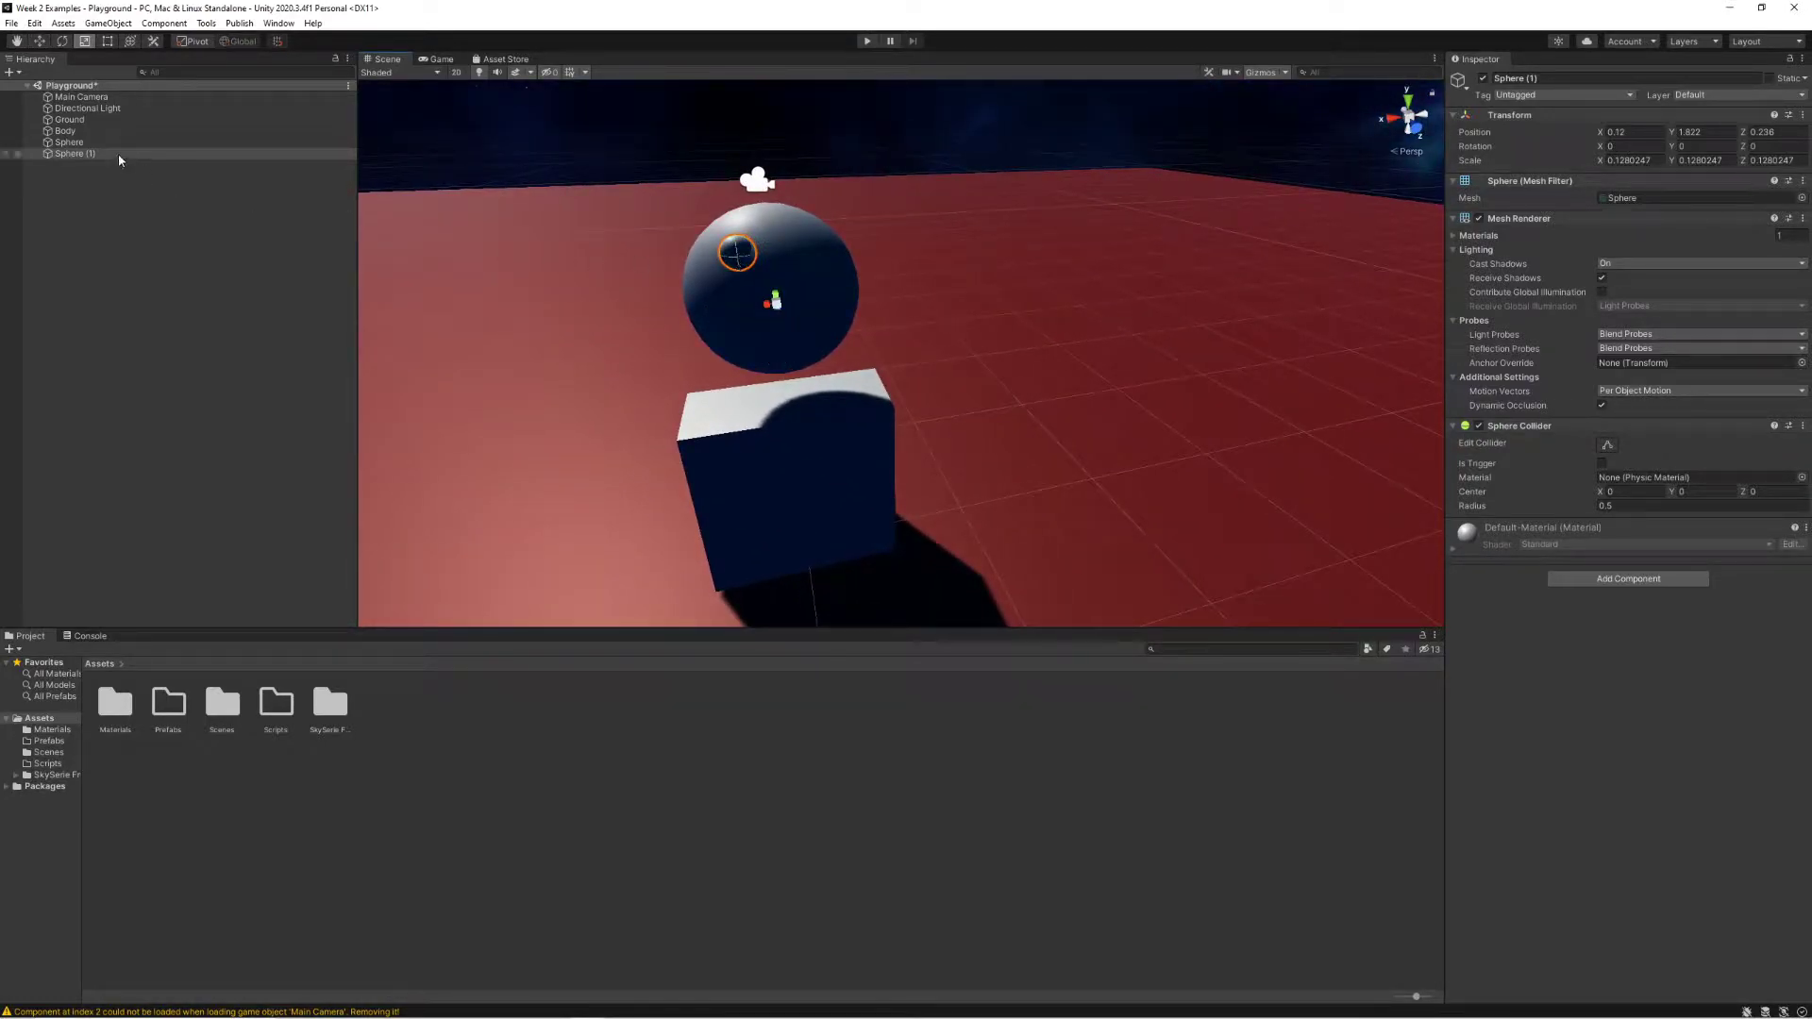
left_click(119, 156)
left_click_drag(778, 317, 758, 307)
- Duplicate the eye sphere and move the copy across the face to X about -0.11
key("ctrl+d")
key("w")
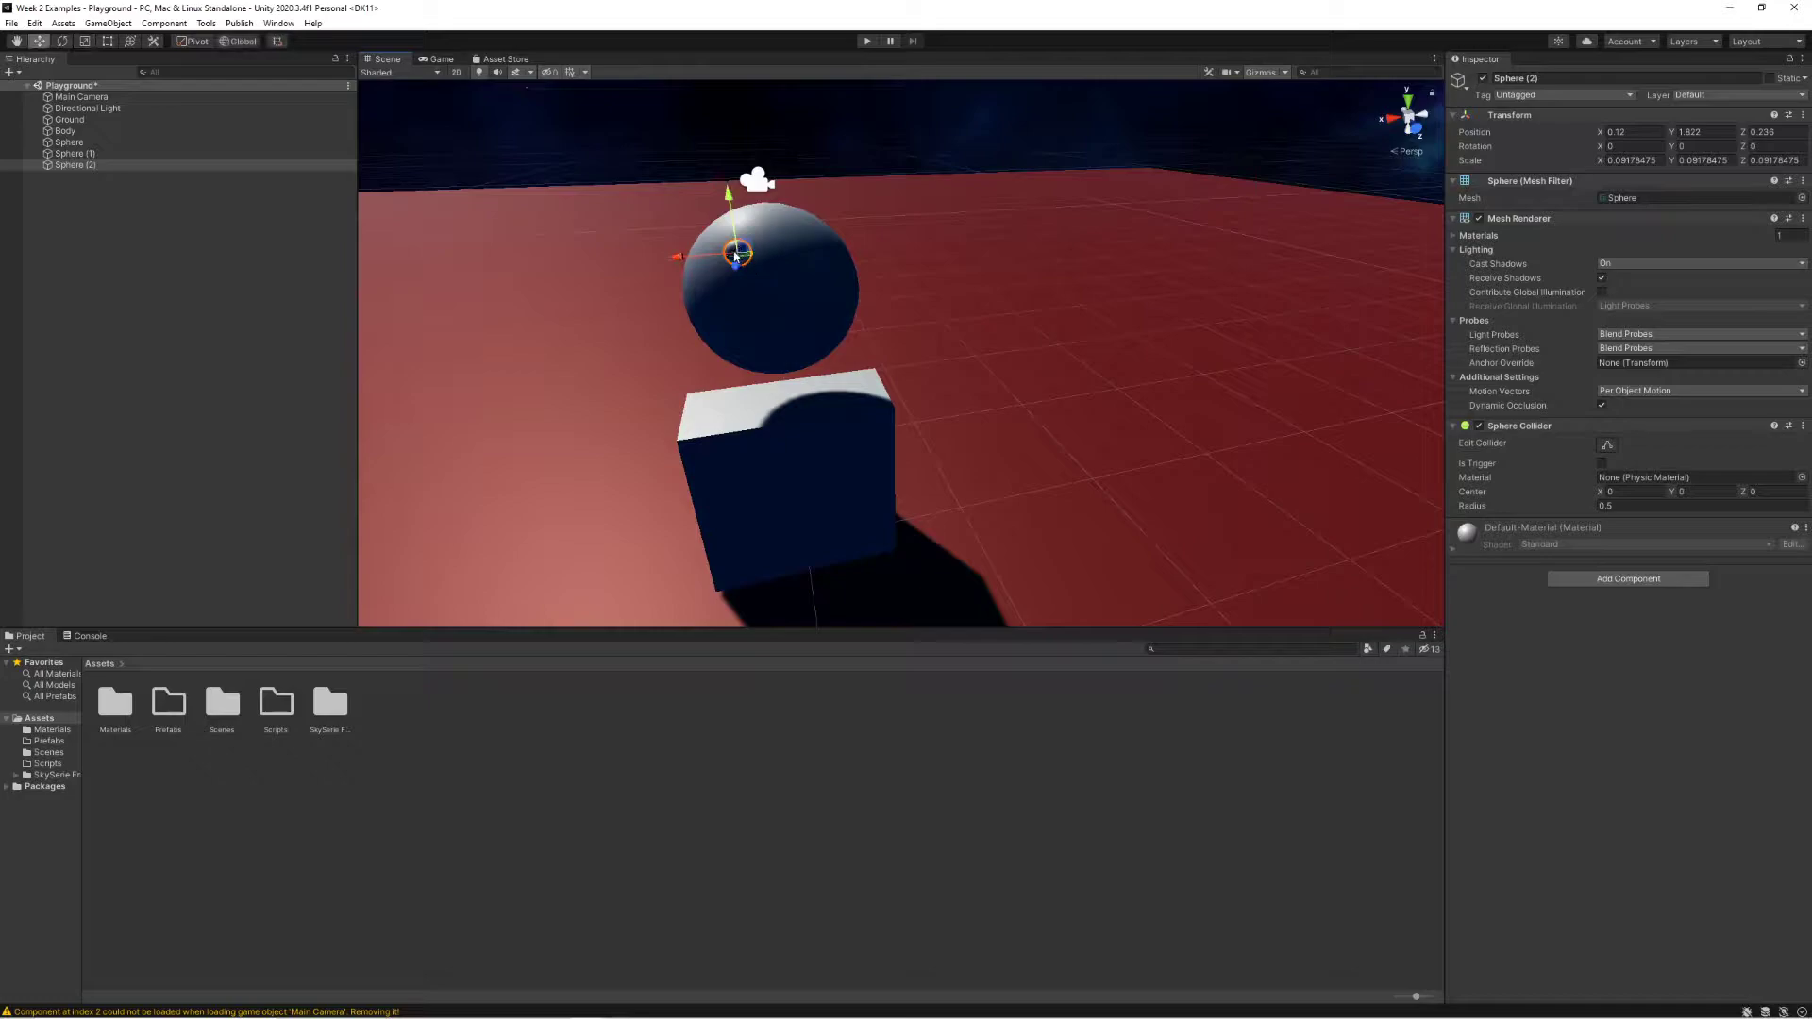
left_click_drag(676, 257, 743, 255)
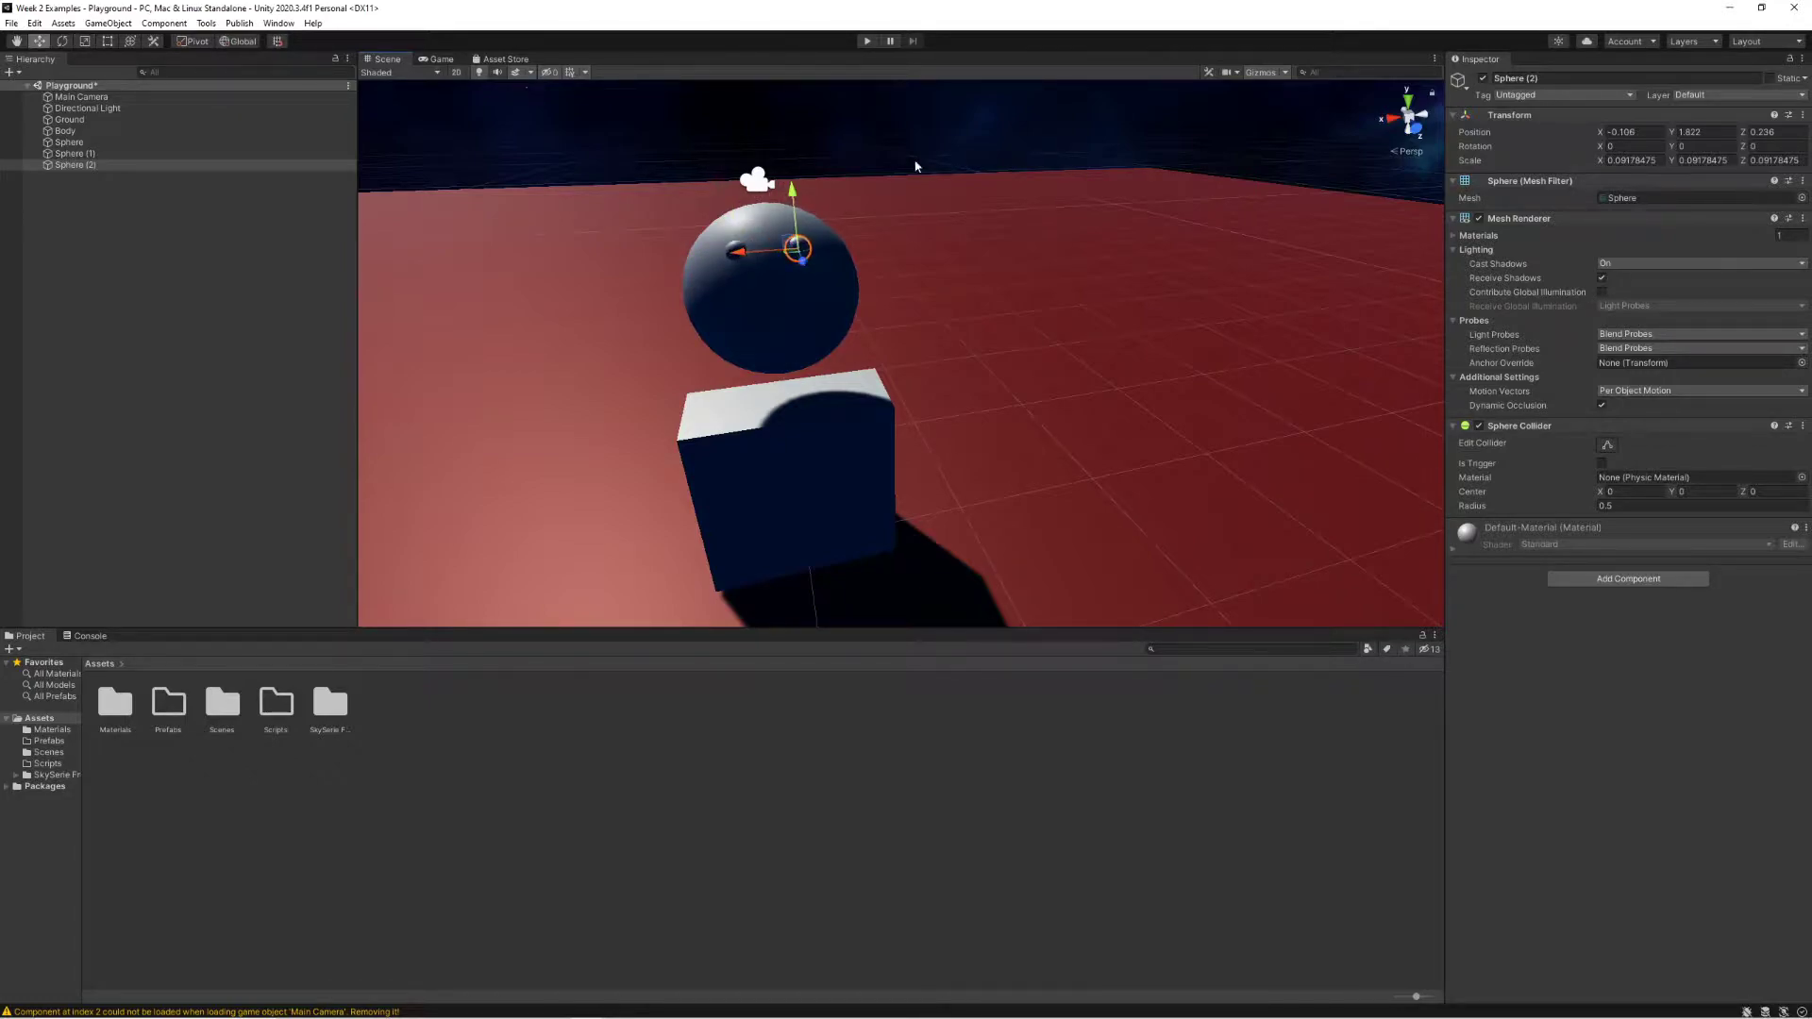
left_click(914, 166)
left_click_drag(893, 286, 899, 335, "alt")
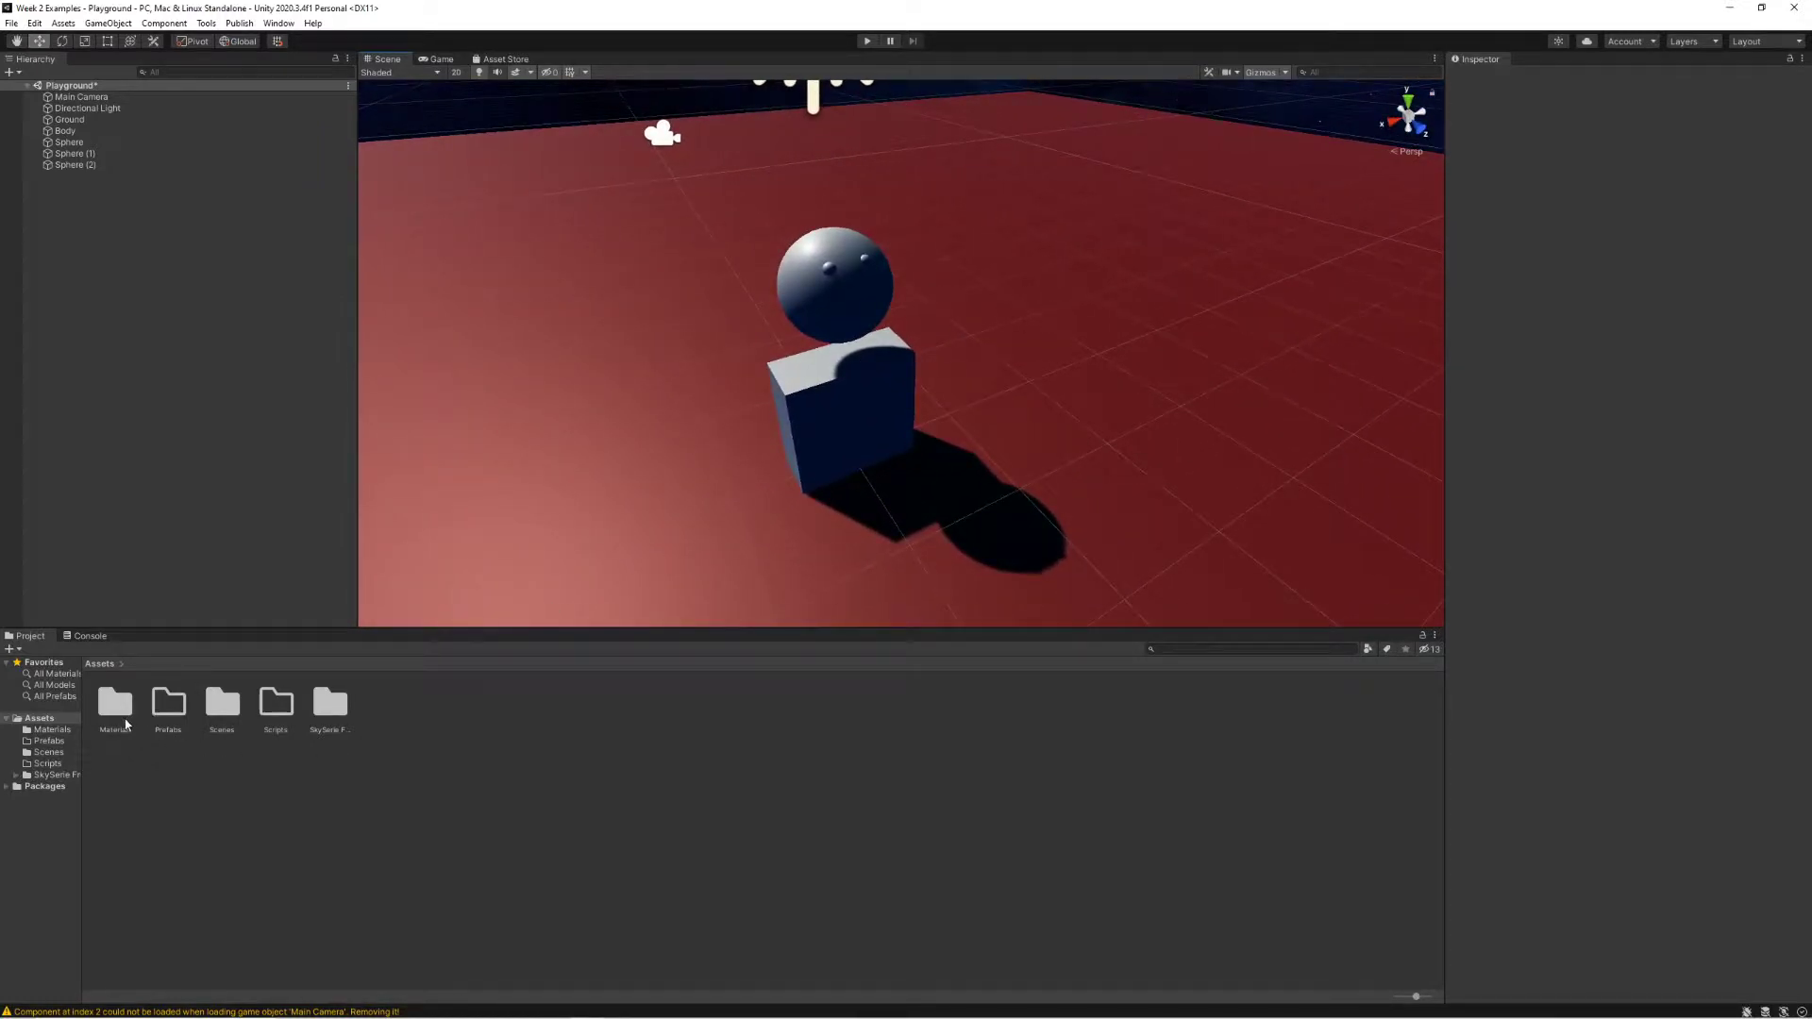
- Create a new material named PlayerBody in the Materials folder
double_click(115, 706)
right_click(237, 774)
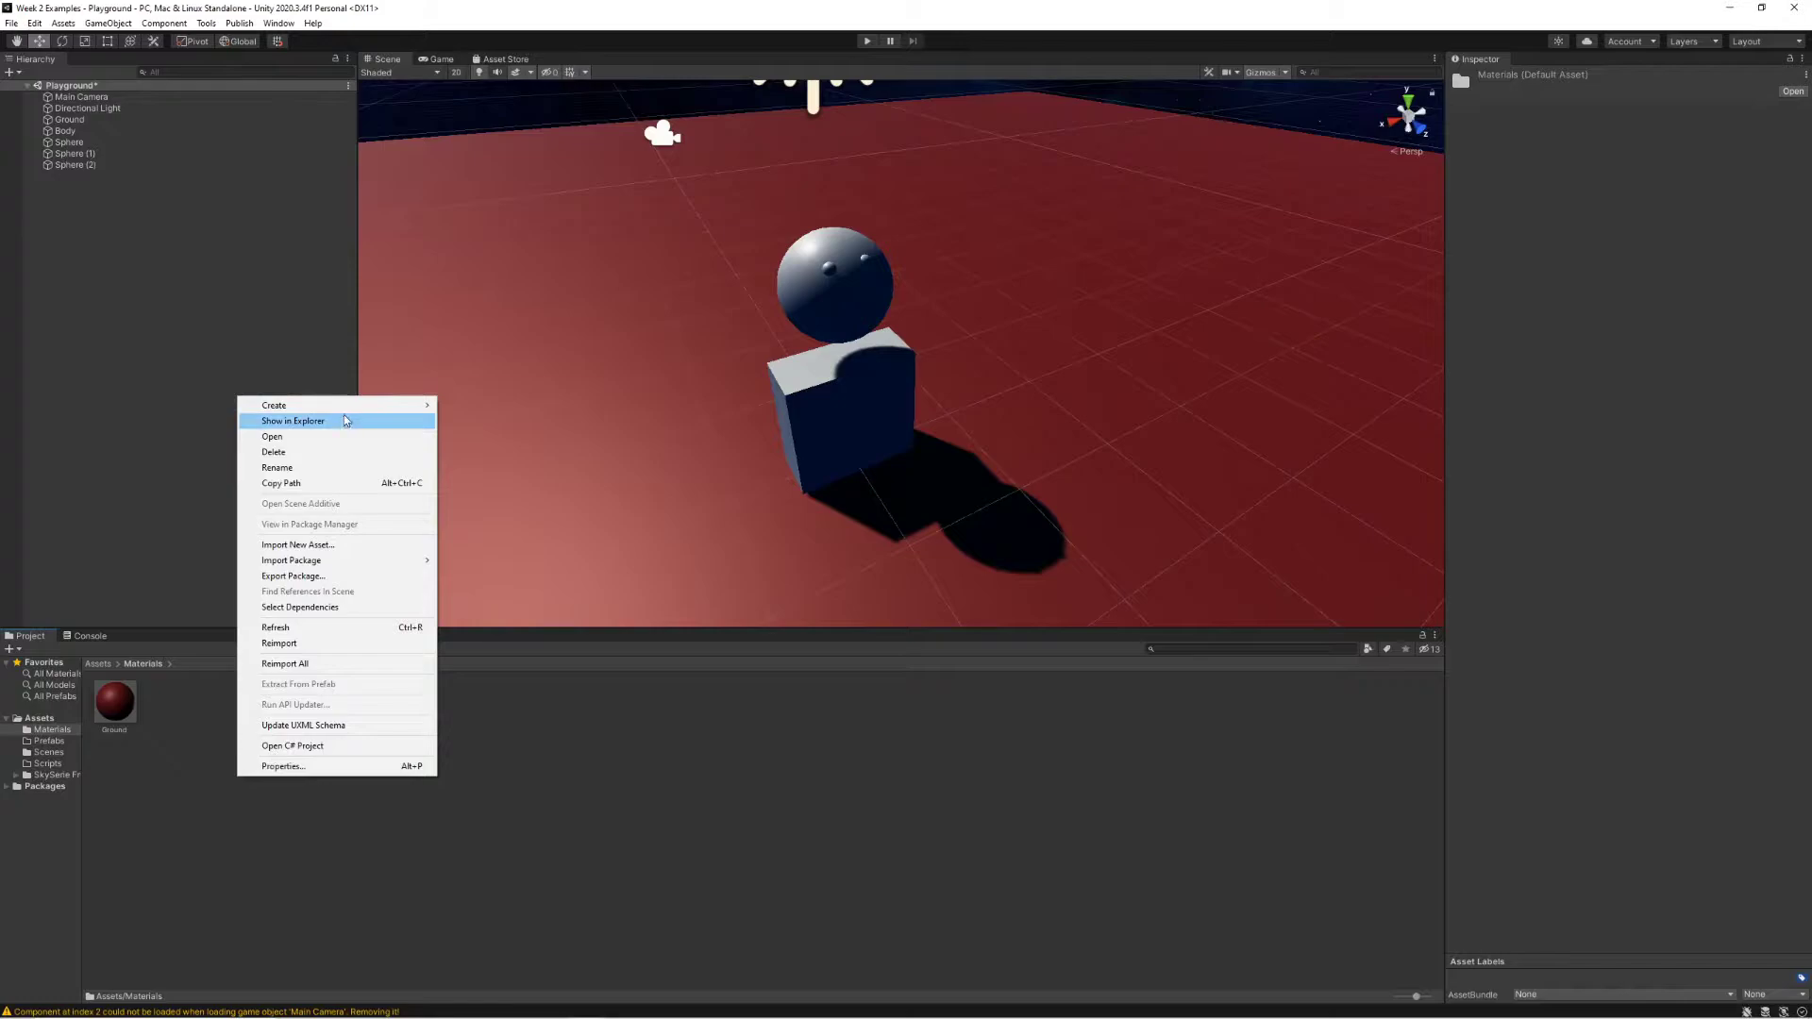
mouse_move(377, 405)
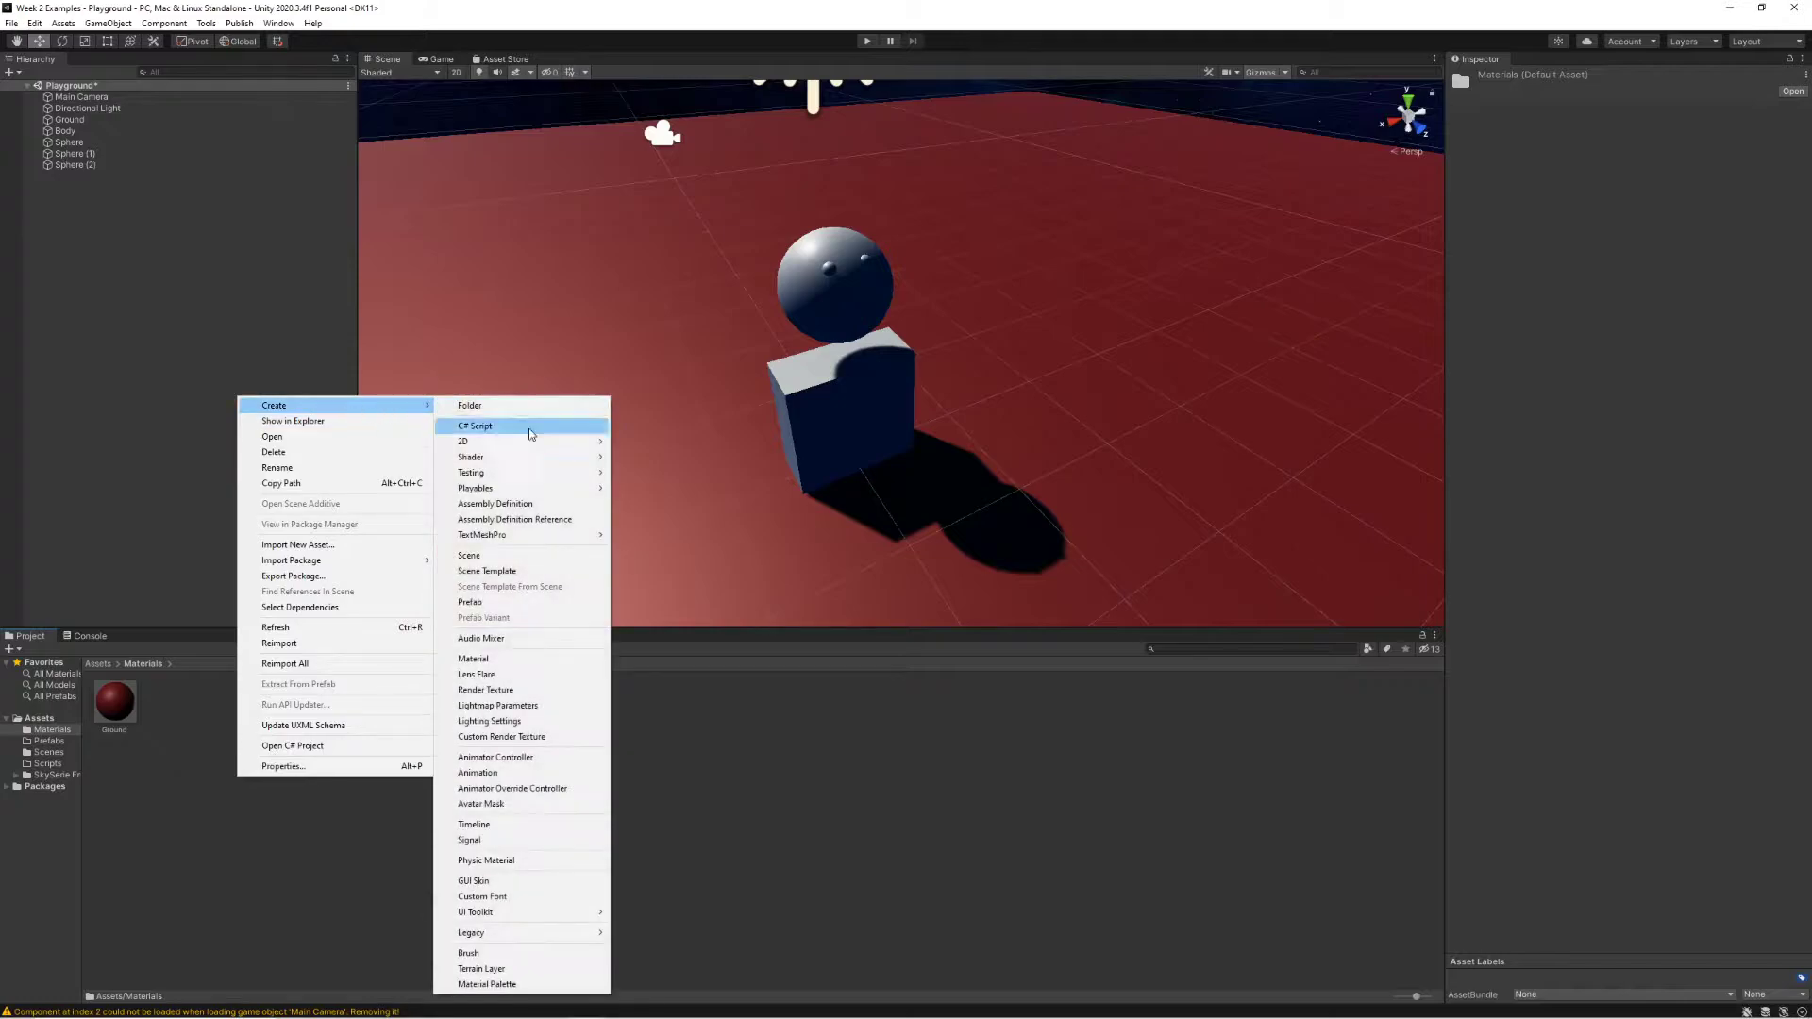
left_click(505, 660)
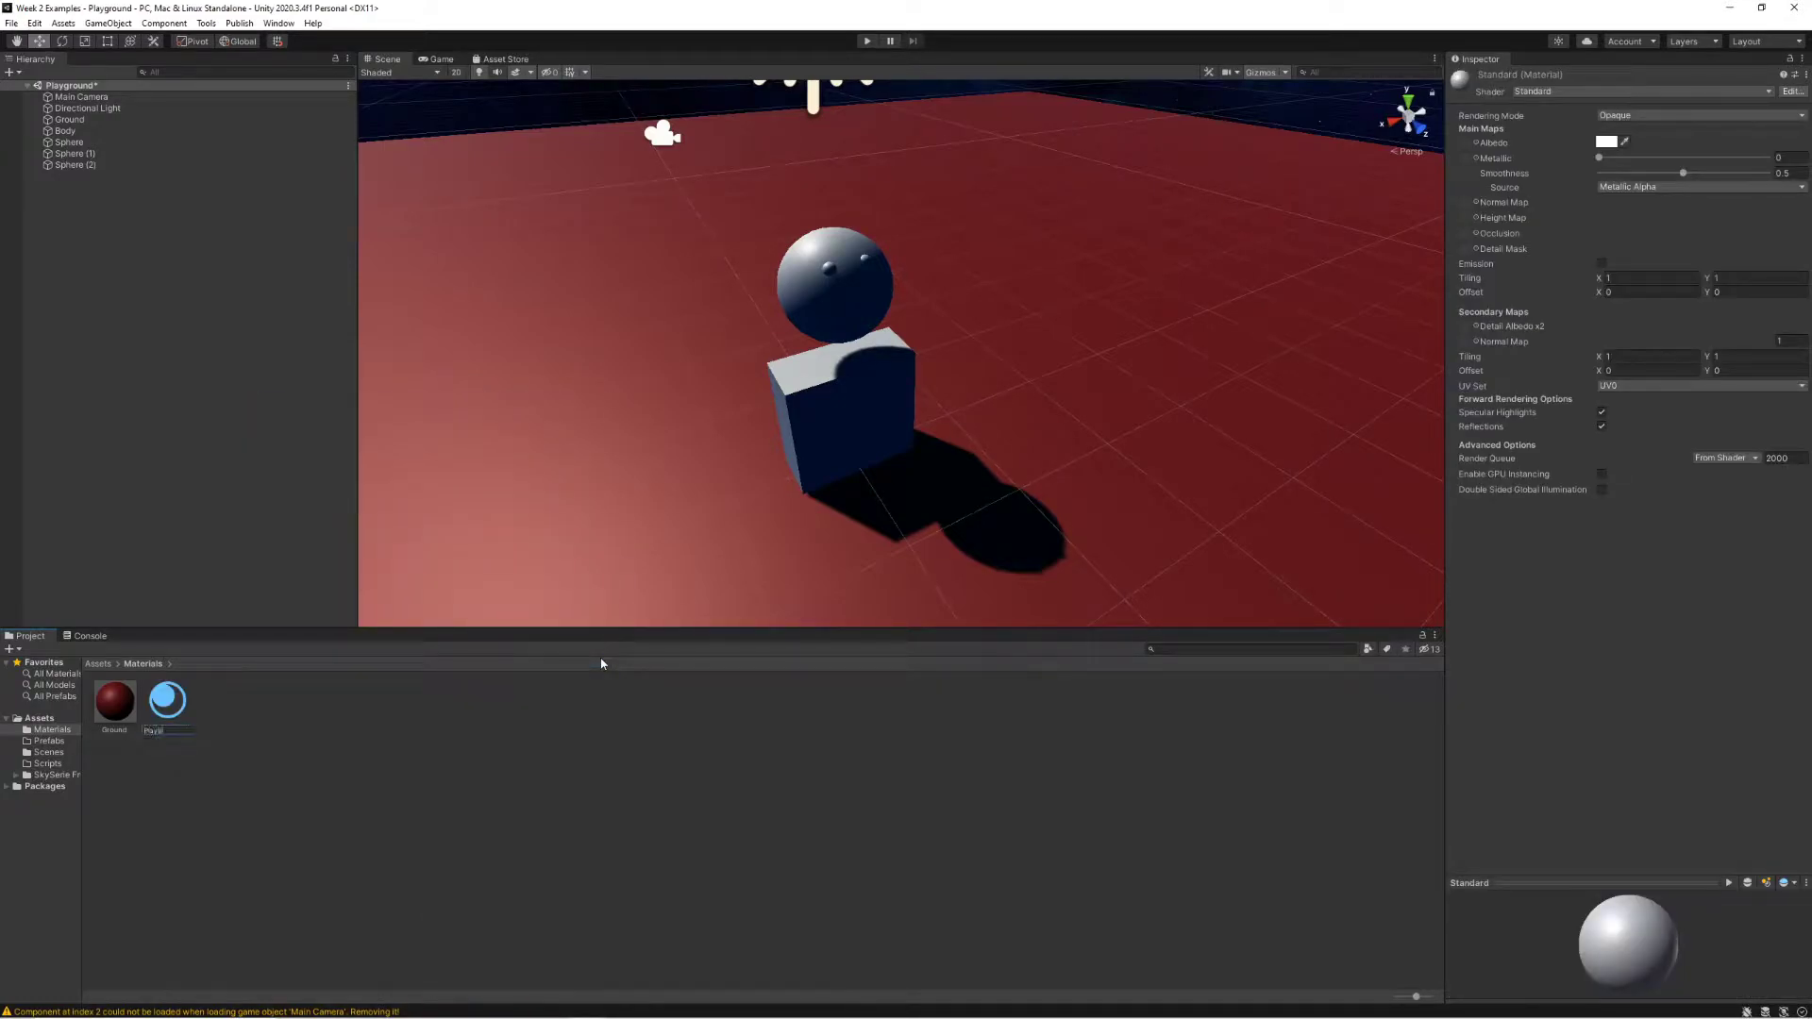
key("Return")
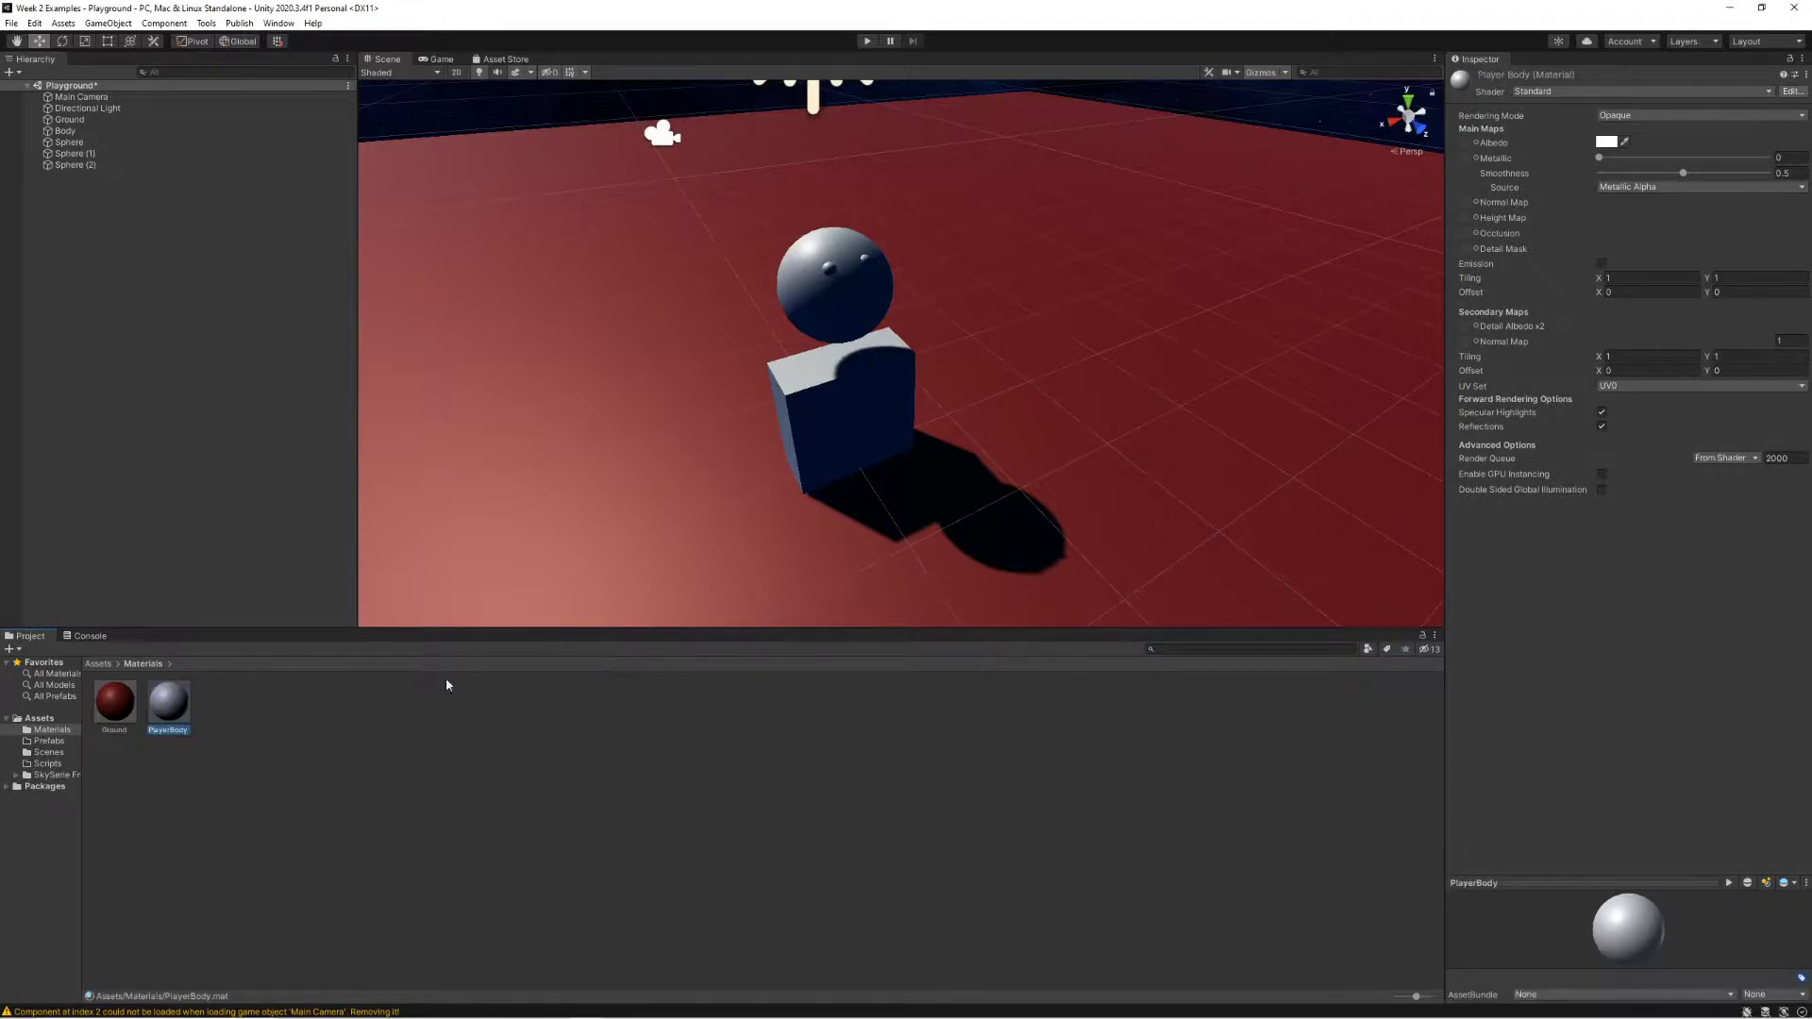
- Create a second material named PlayerEyes in the Materials folder
right_click(445, 678)
mouse_move(440, 369)
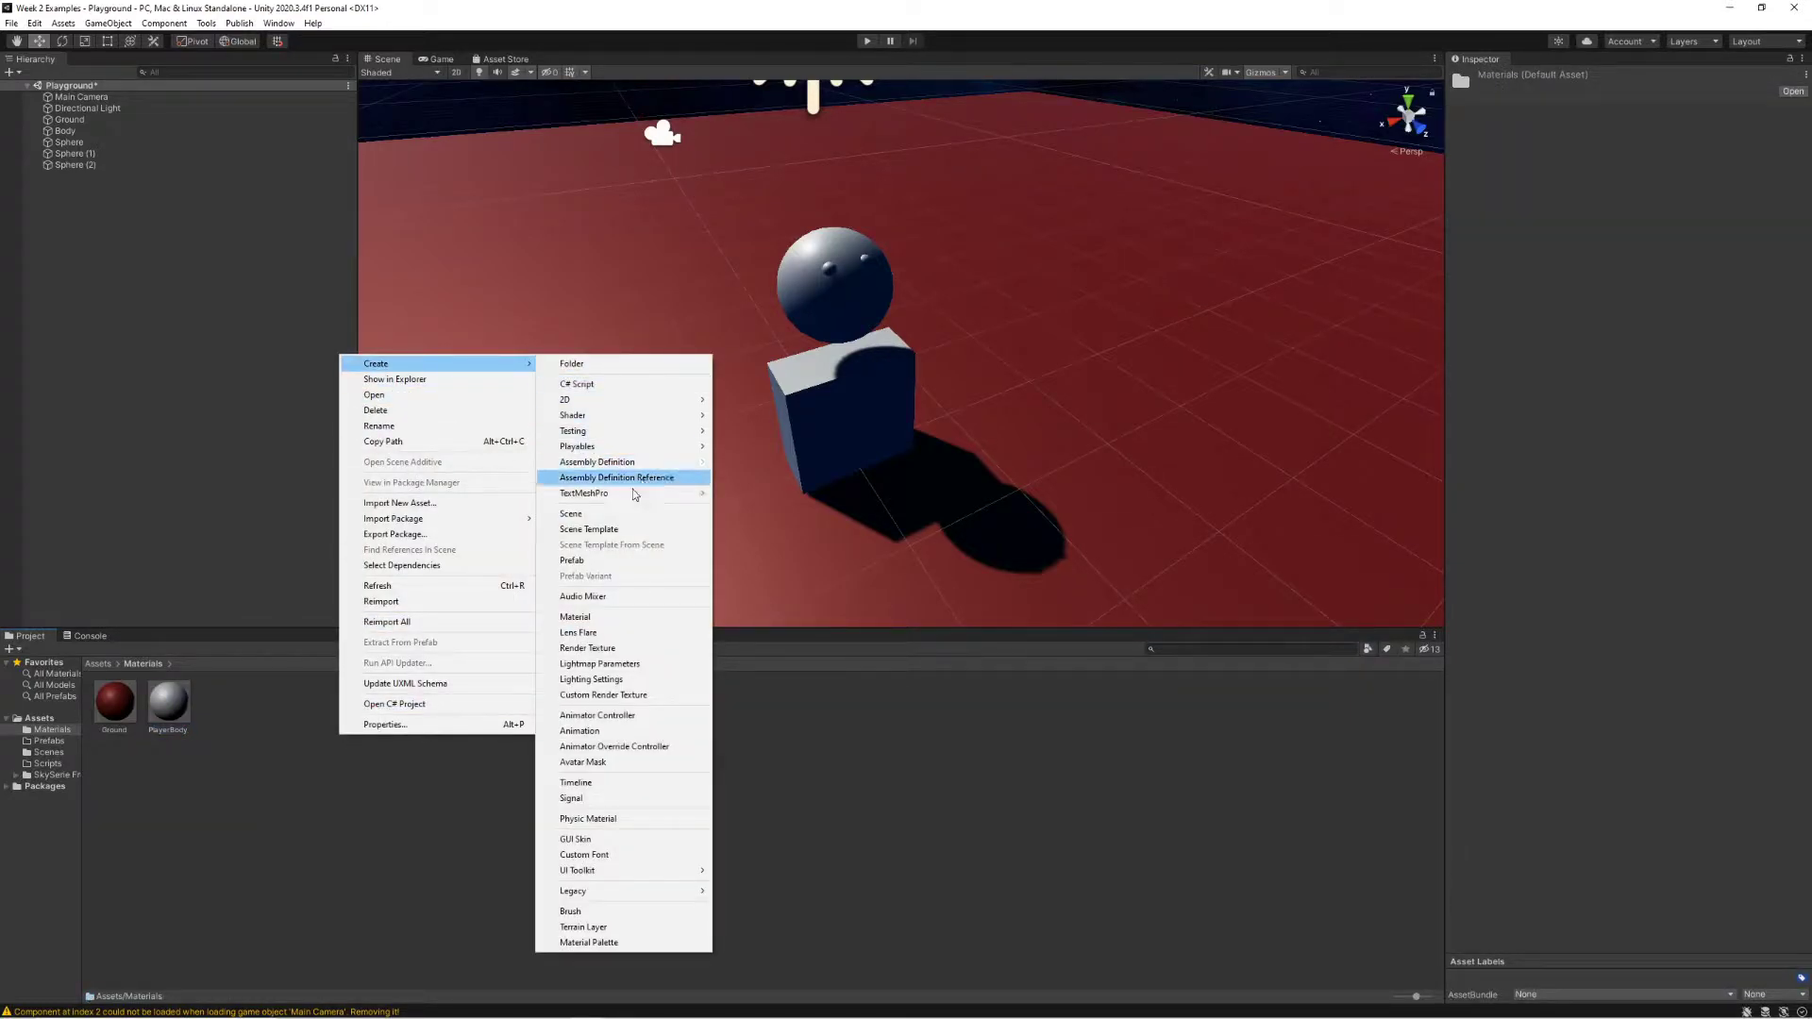
left_click(602, 613)
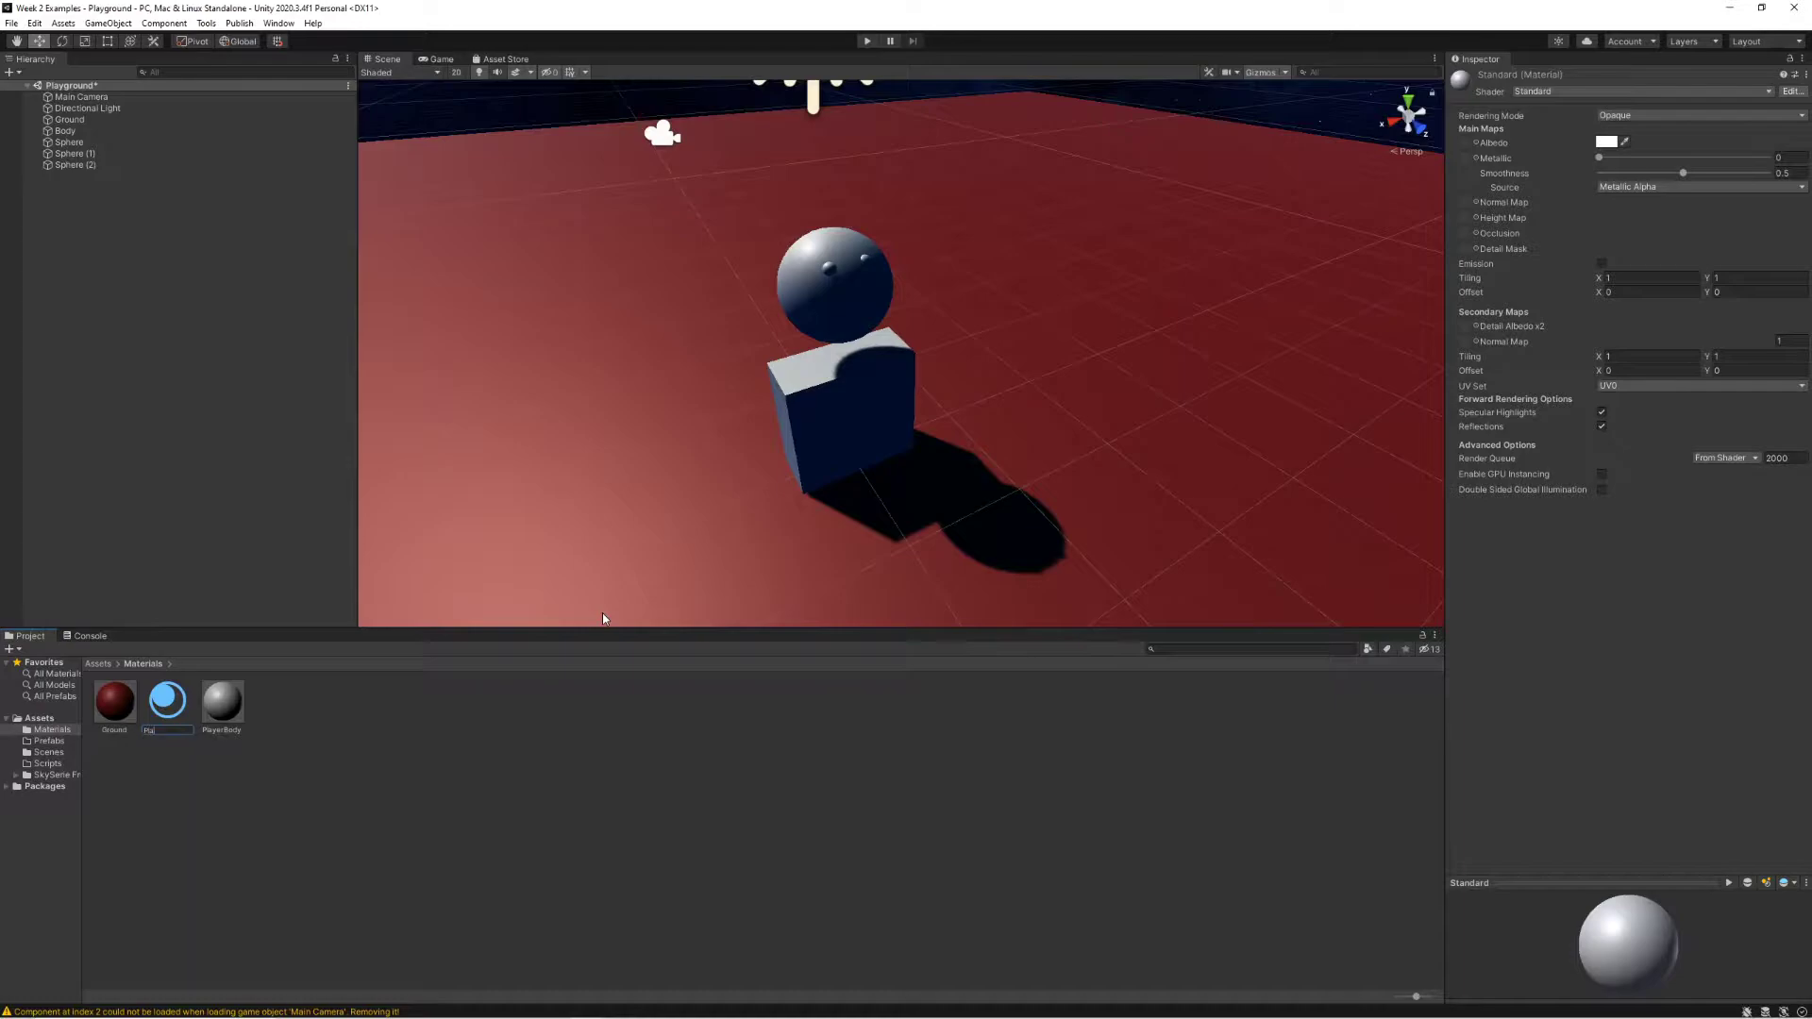
key("Return")
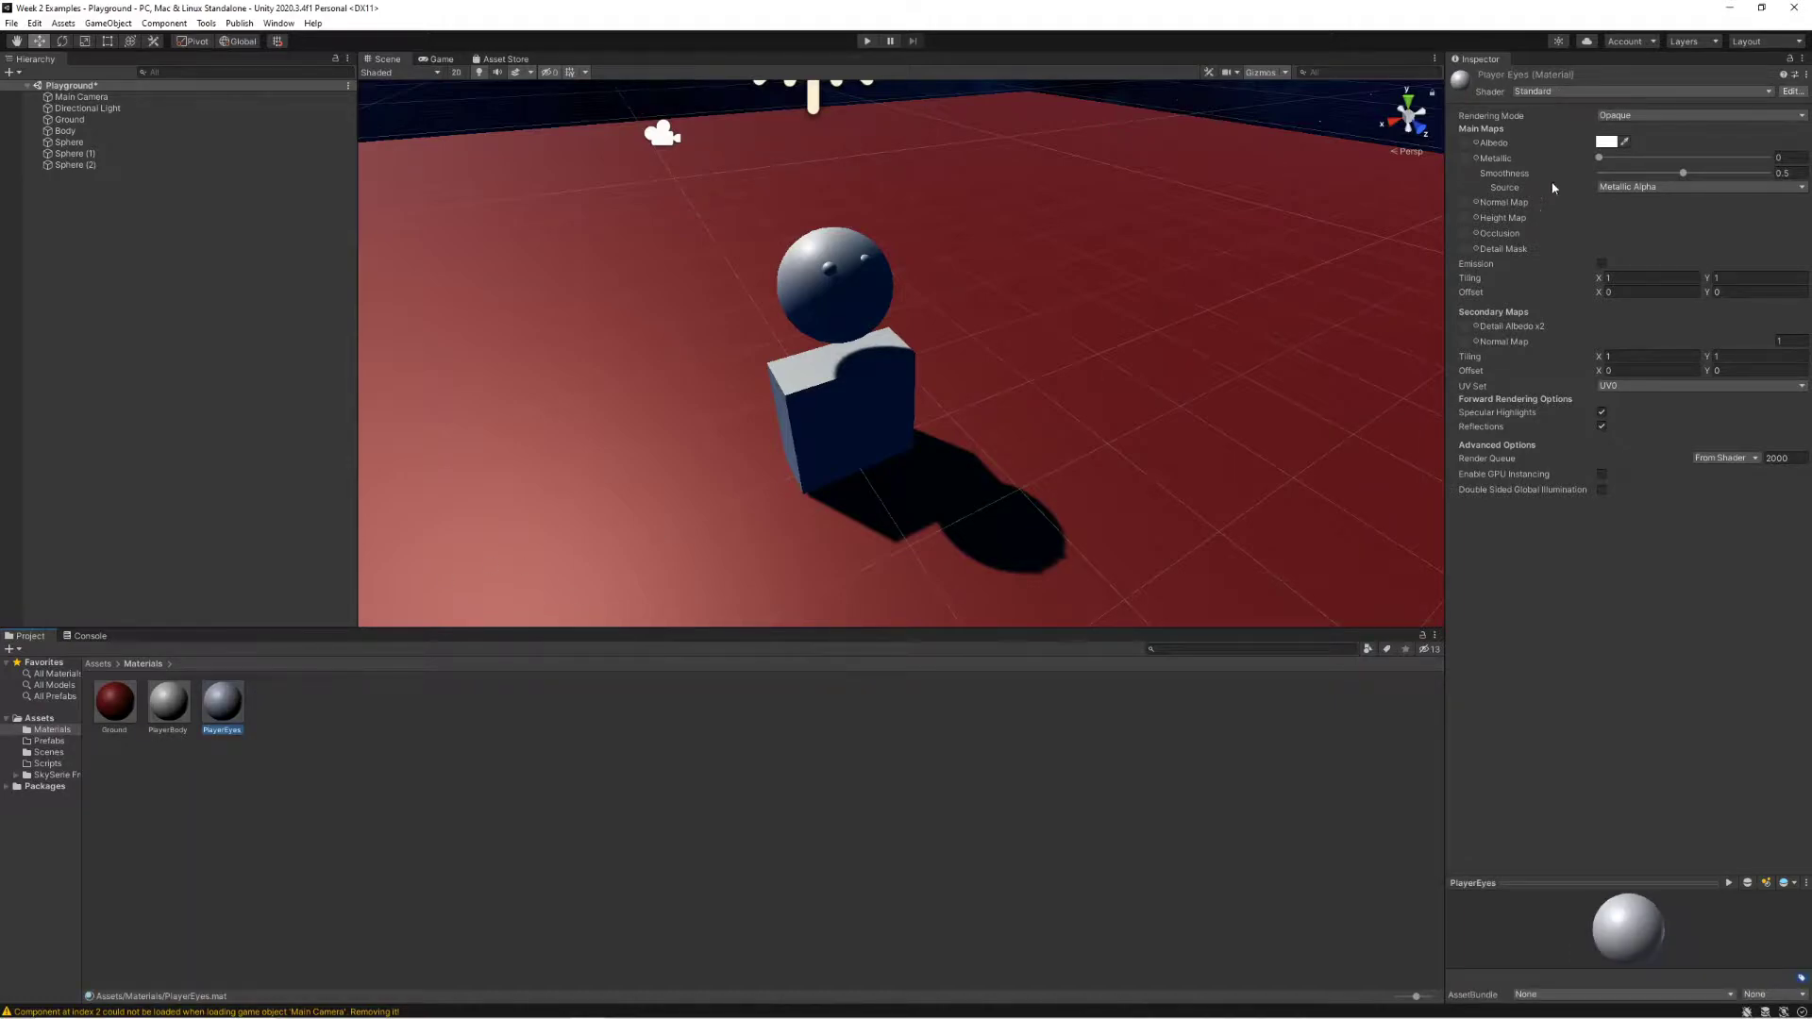
- Set the albedo colour of the PlayerEyes material to near black
left_click(1613, 143)
left_click(1693, 266)
left_click(558, 764)
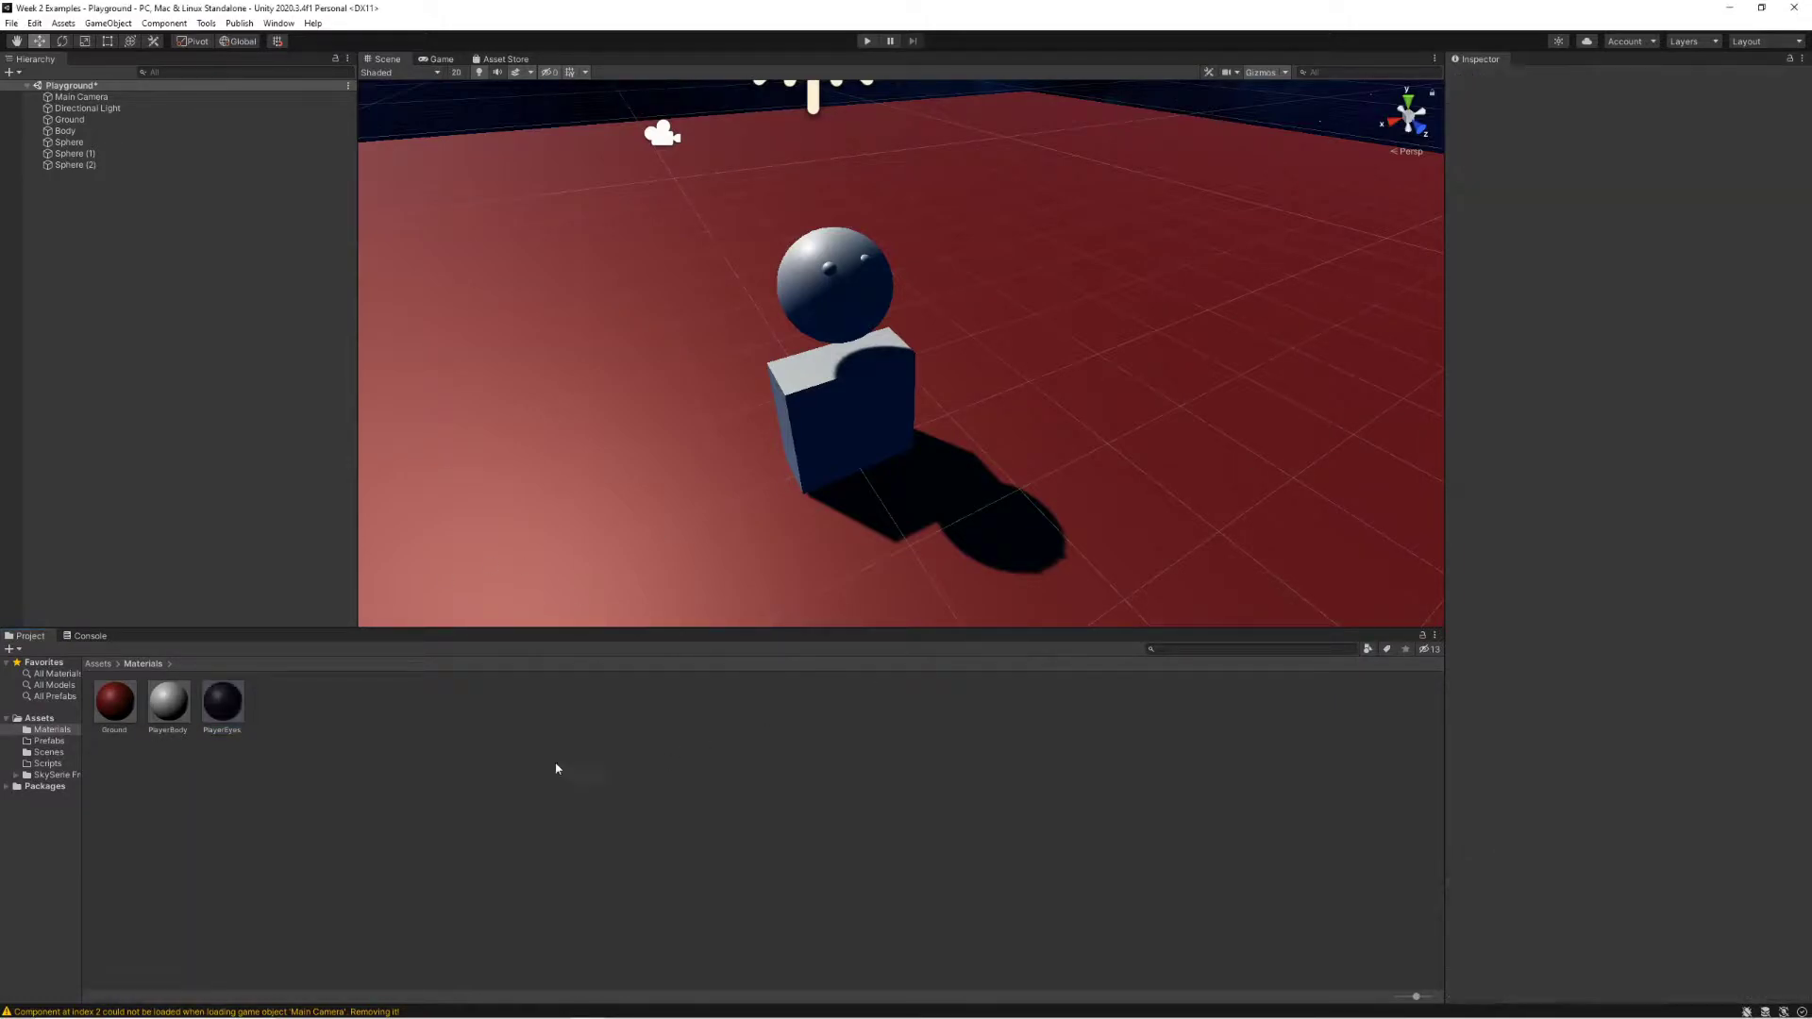
- Set the albedo colour of the PlayerBody material to blue, hex 342FAE
left_click(168, 703)
left_click(1607, 142)
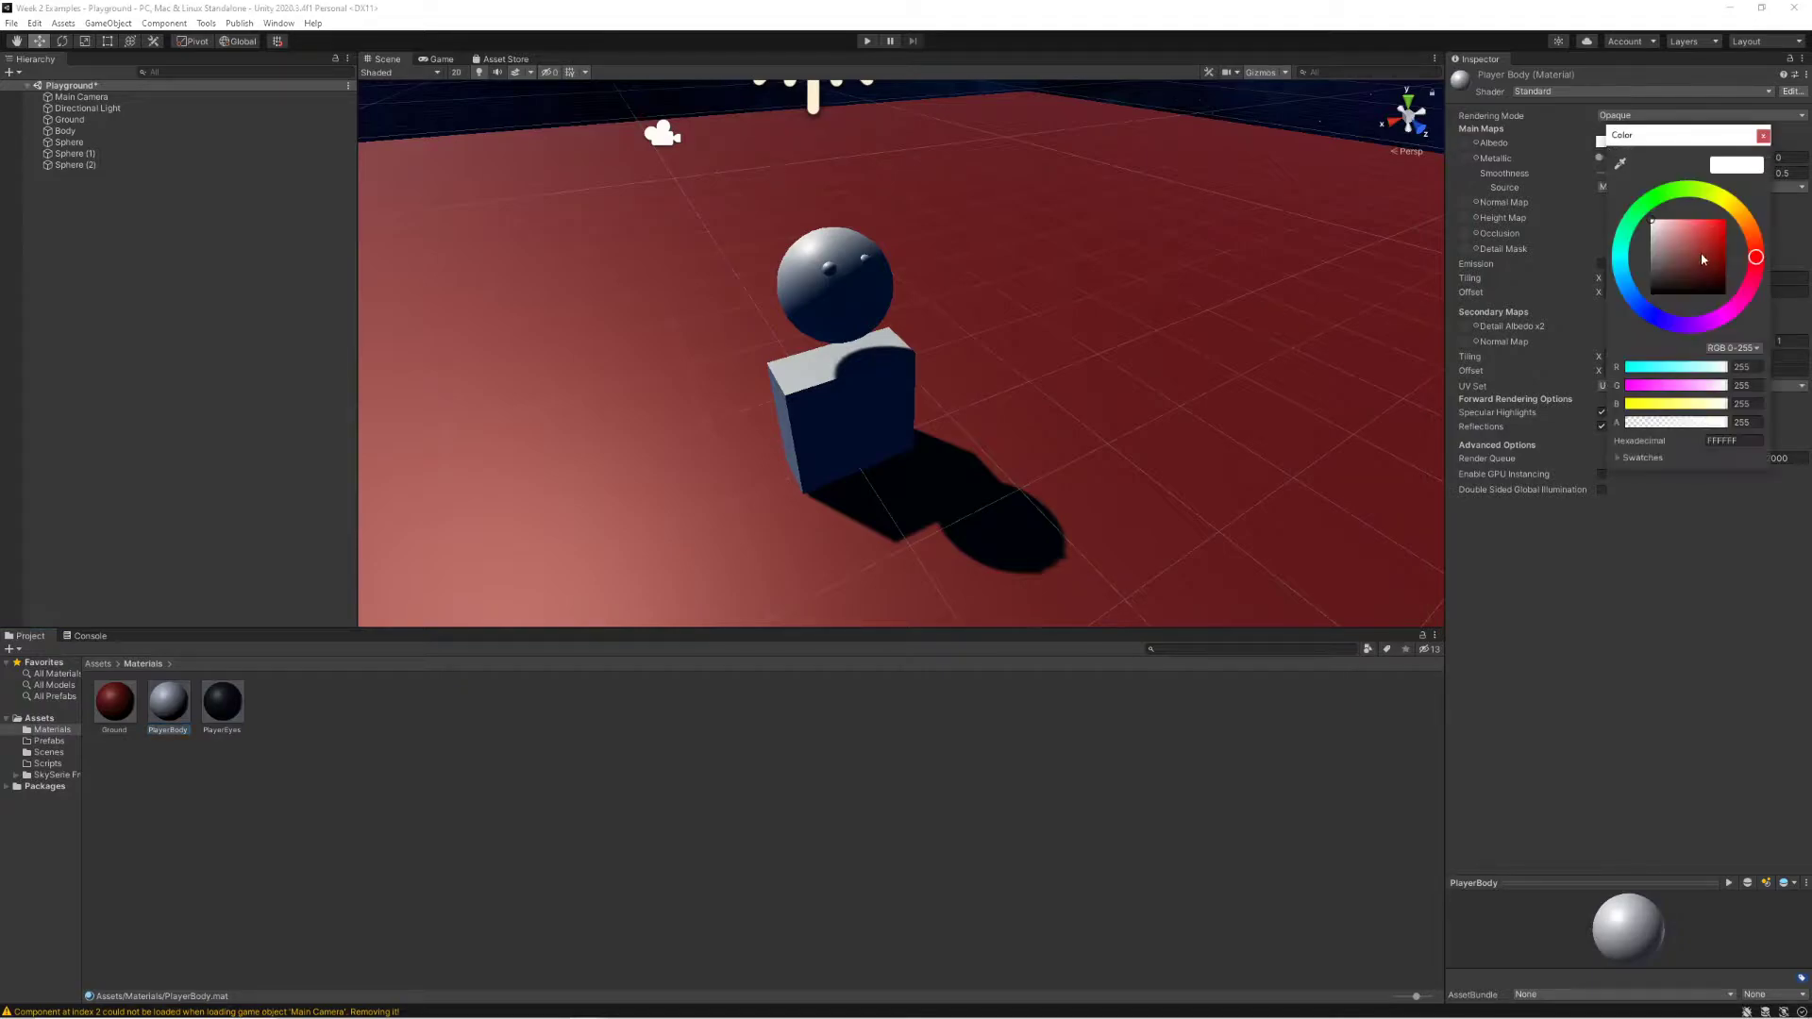
left_click(1655, 318)
left_click(1714, 246)
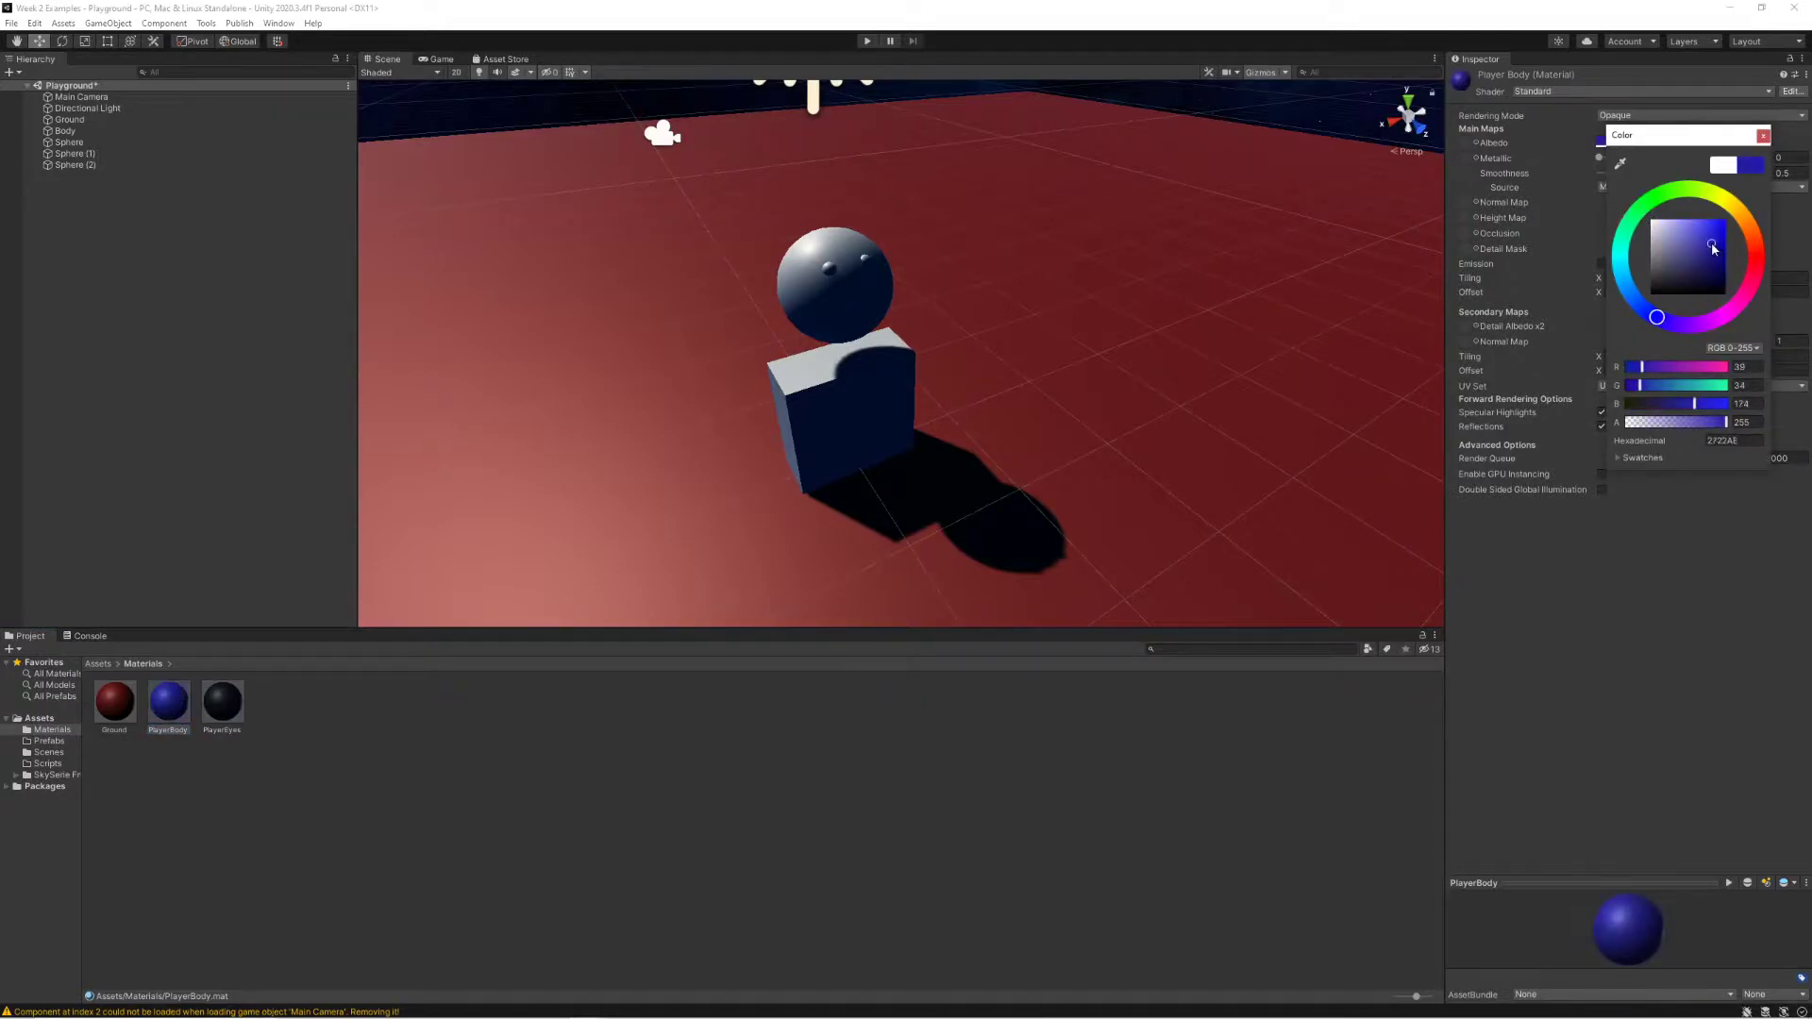
left_click_drag(1712, 246, 1707, 246)
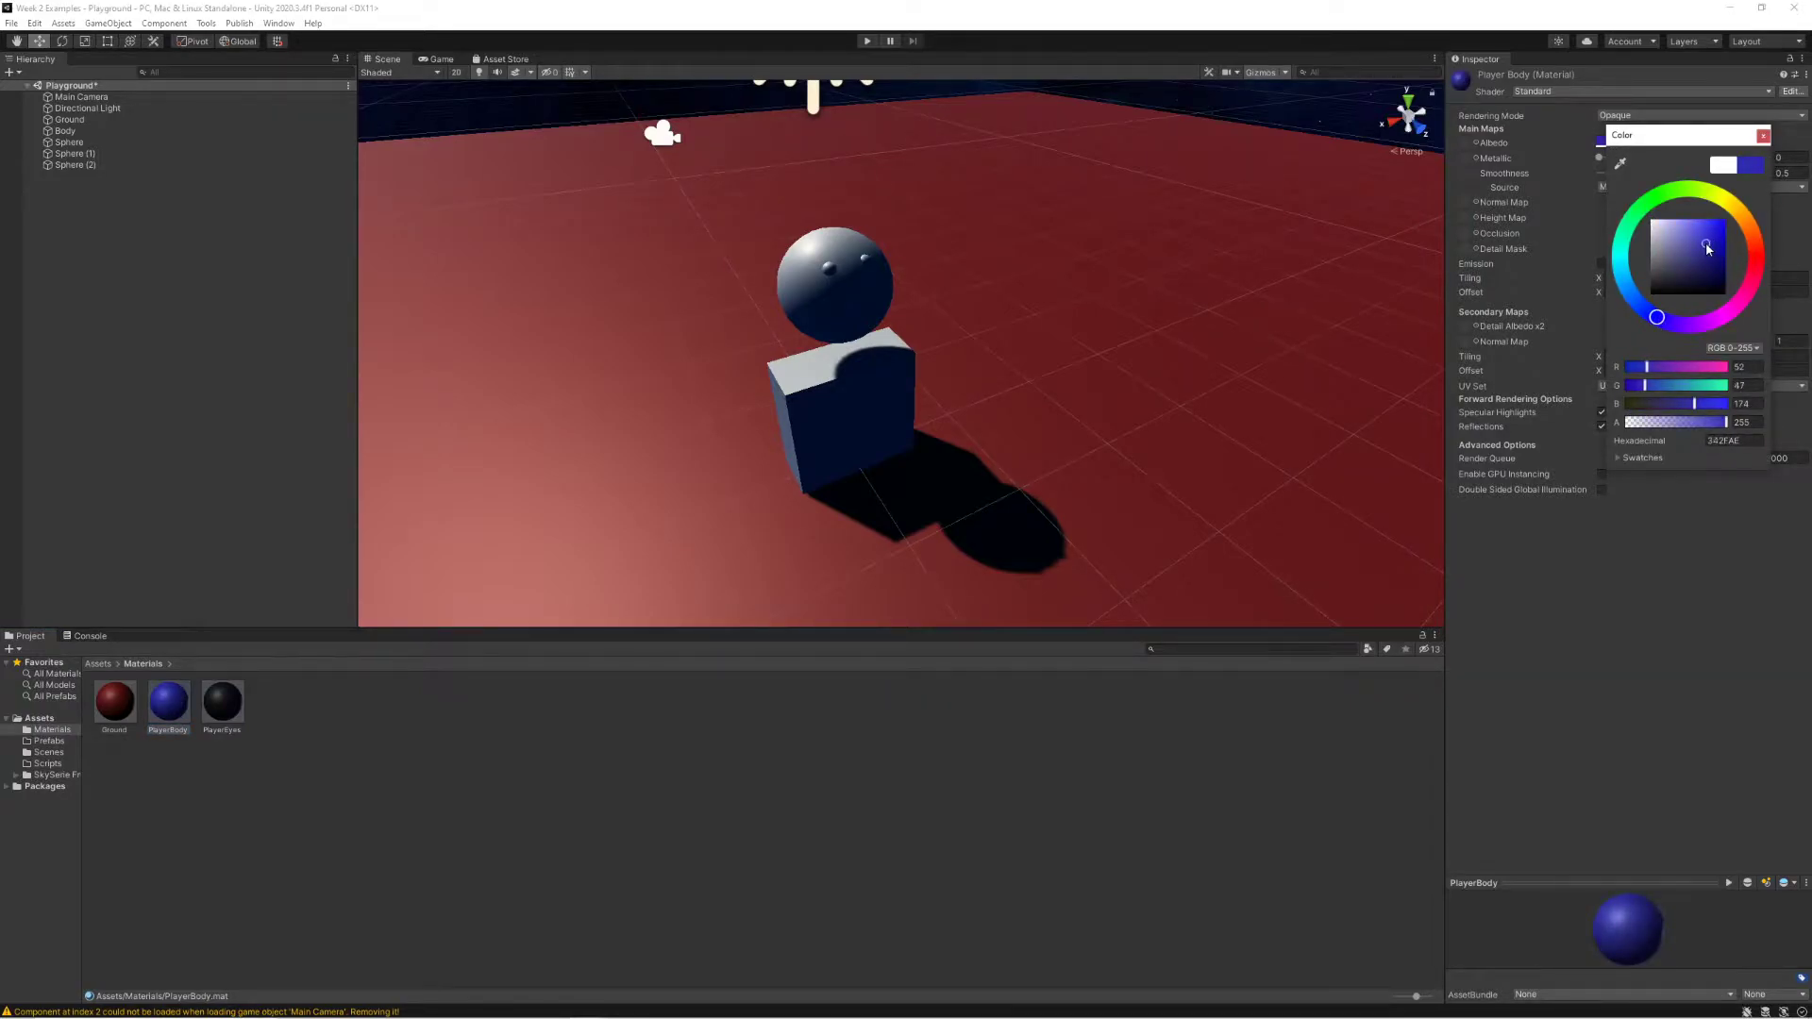
left_click(479, 754)
- Apply the PlayerBody material to the cube body and sphere head, and PlayerEyes to both eye spheres
left_click_drag(168, 701, 842, 397)
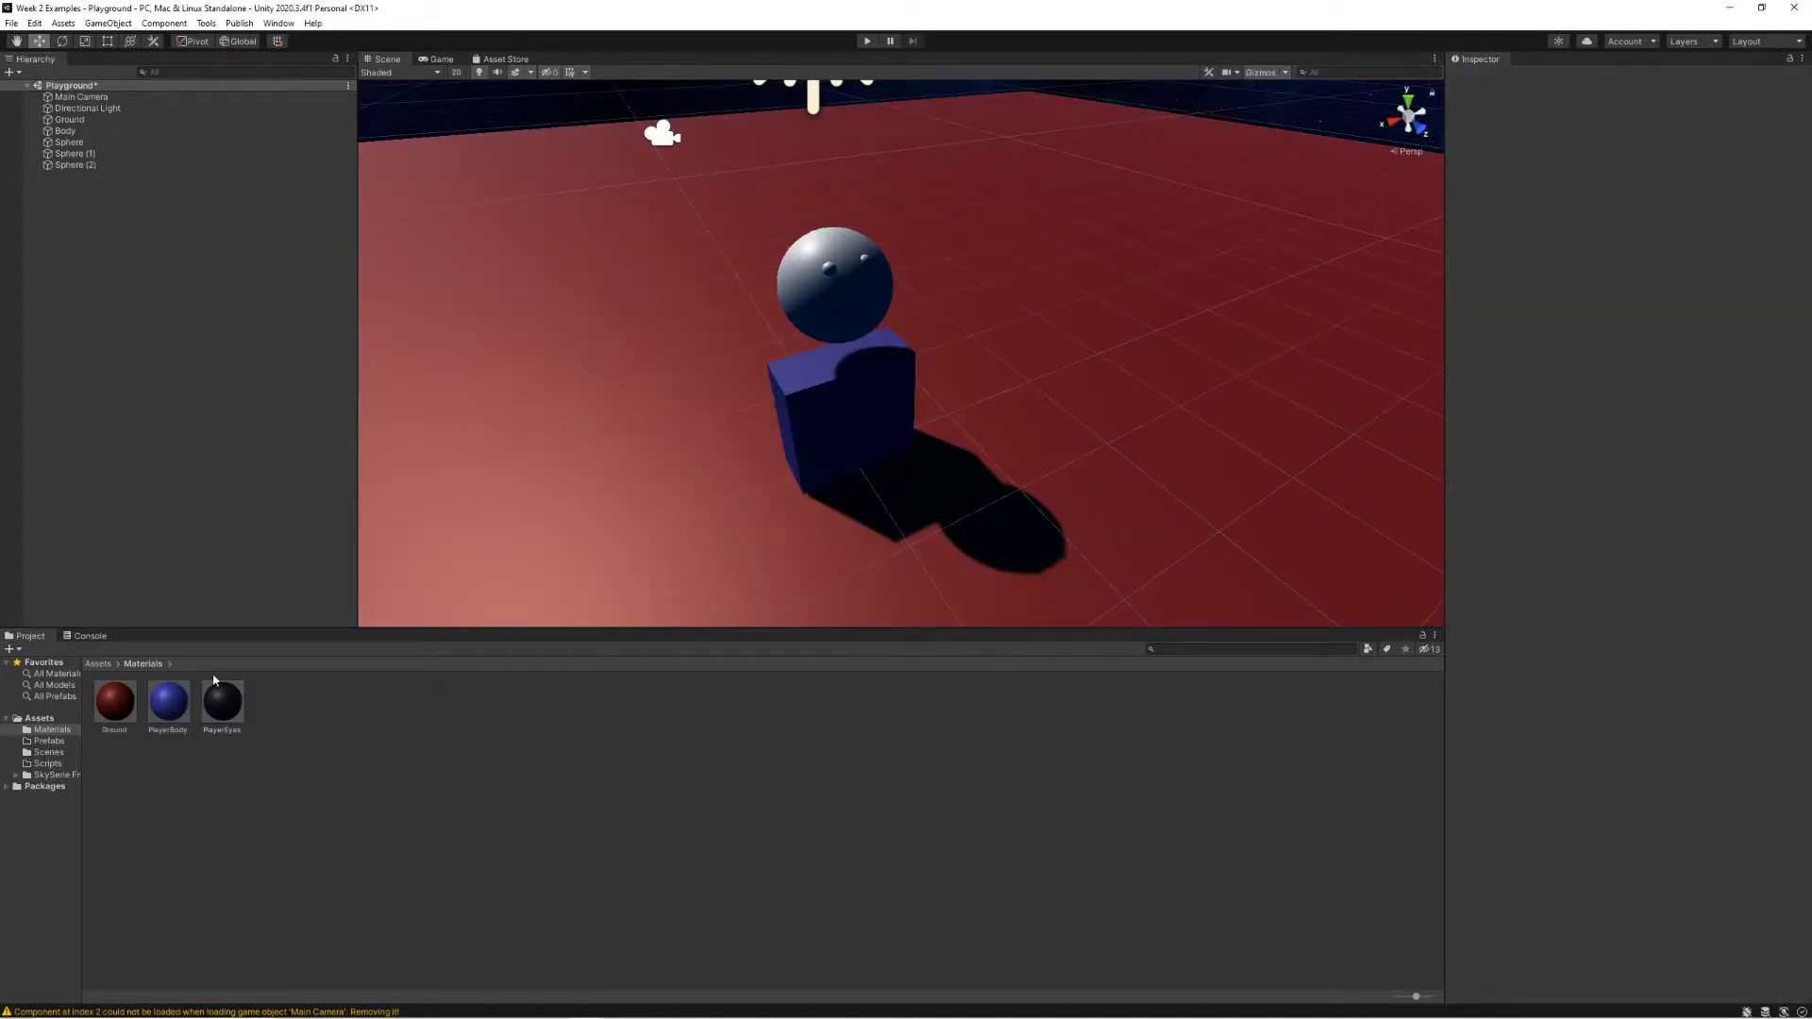
left_click_drag(168, 701, 830, 283)
left_click_drag(214, 710, 836, 276)
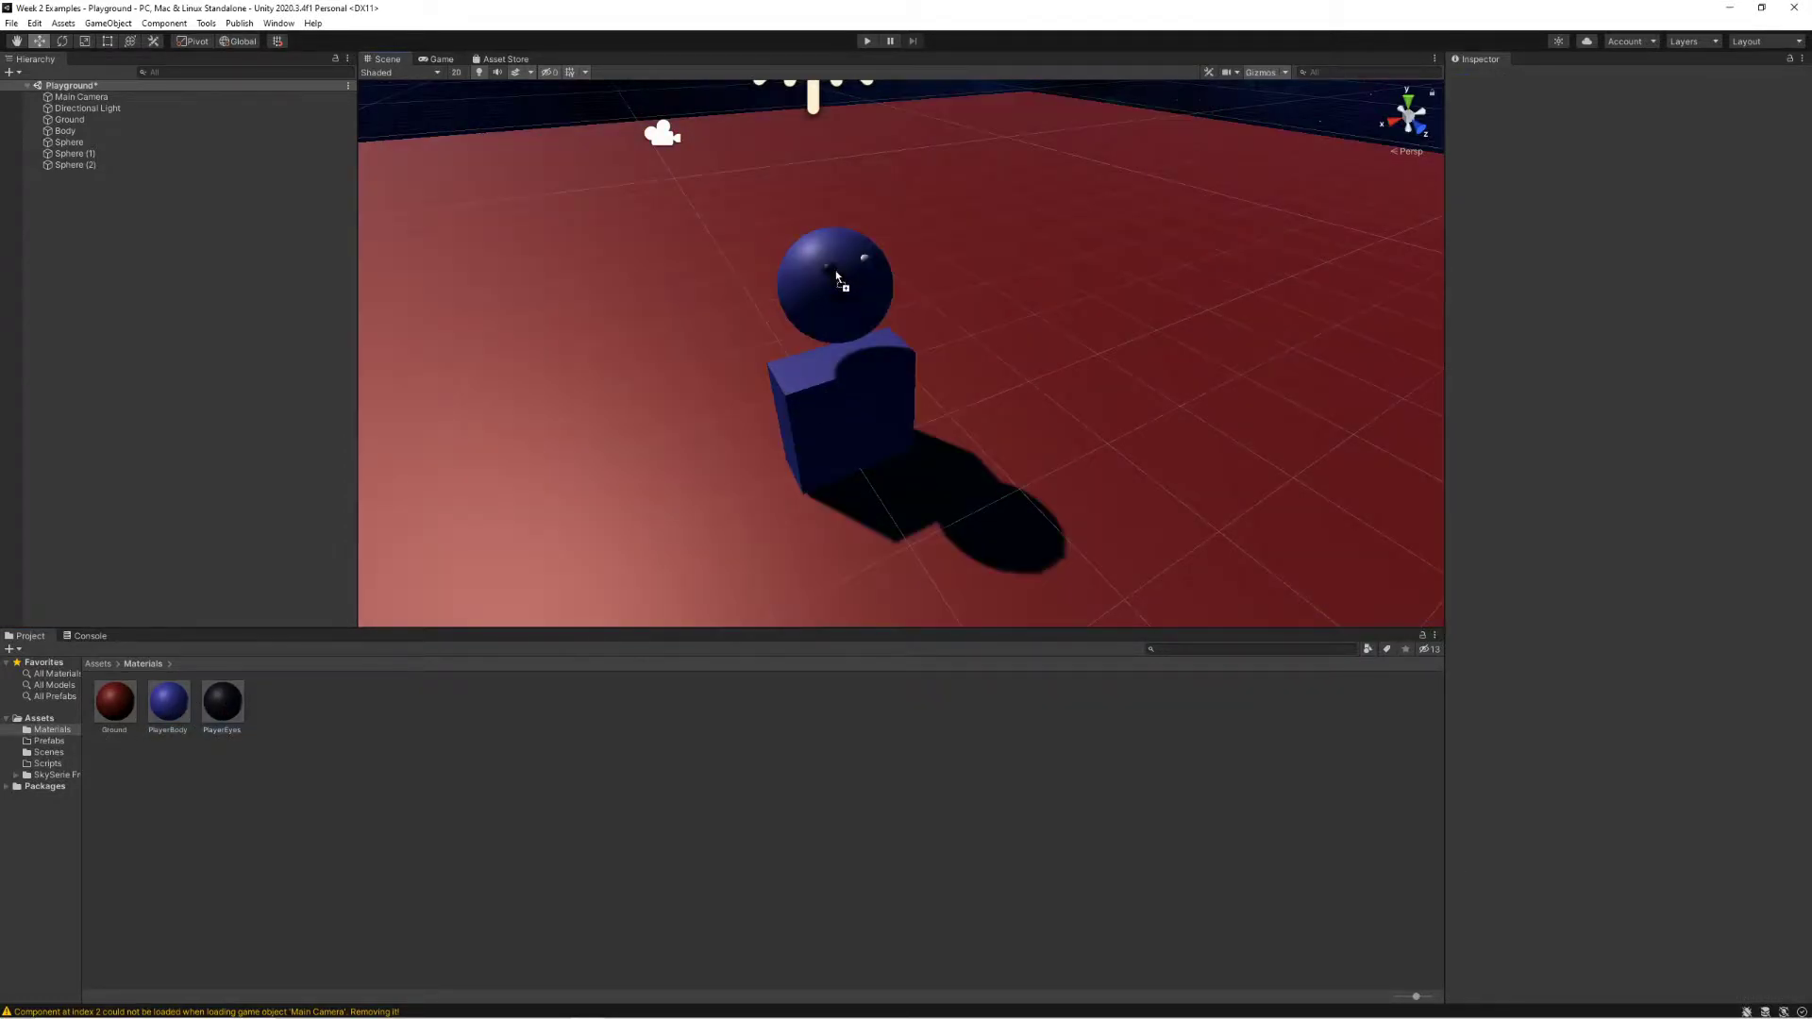
left_click_drag(235, 711, 864, 260)
- Rename the large head sphere as Head
right_click_drag(972, 330, 594, 339)
left_click_drag(593, 338, 1217, 387, "alt")
left_click(69, 143)
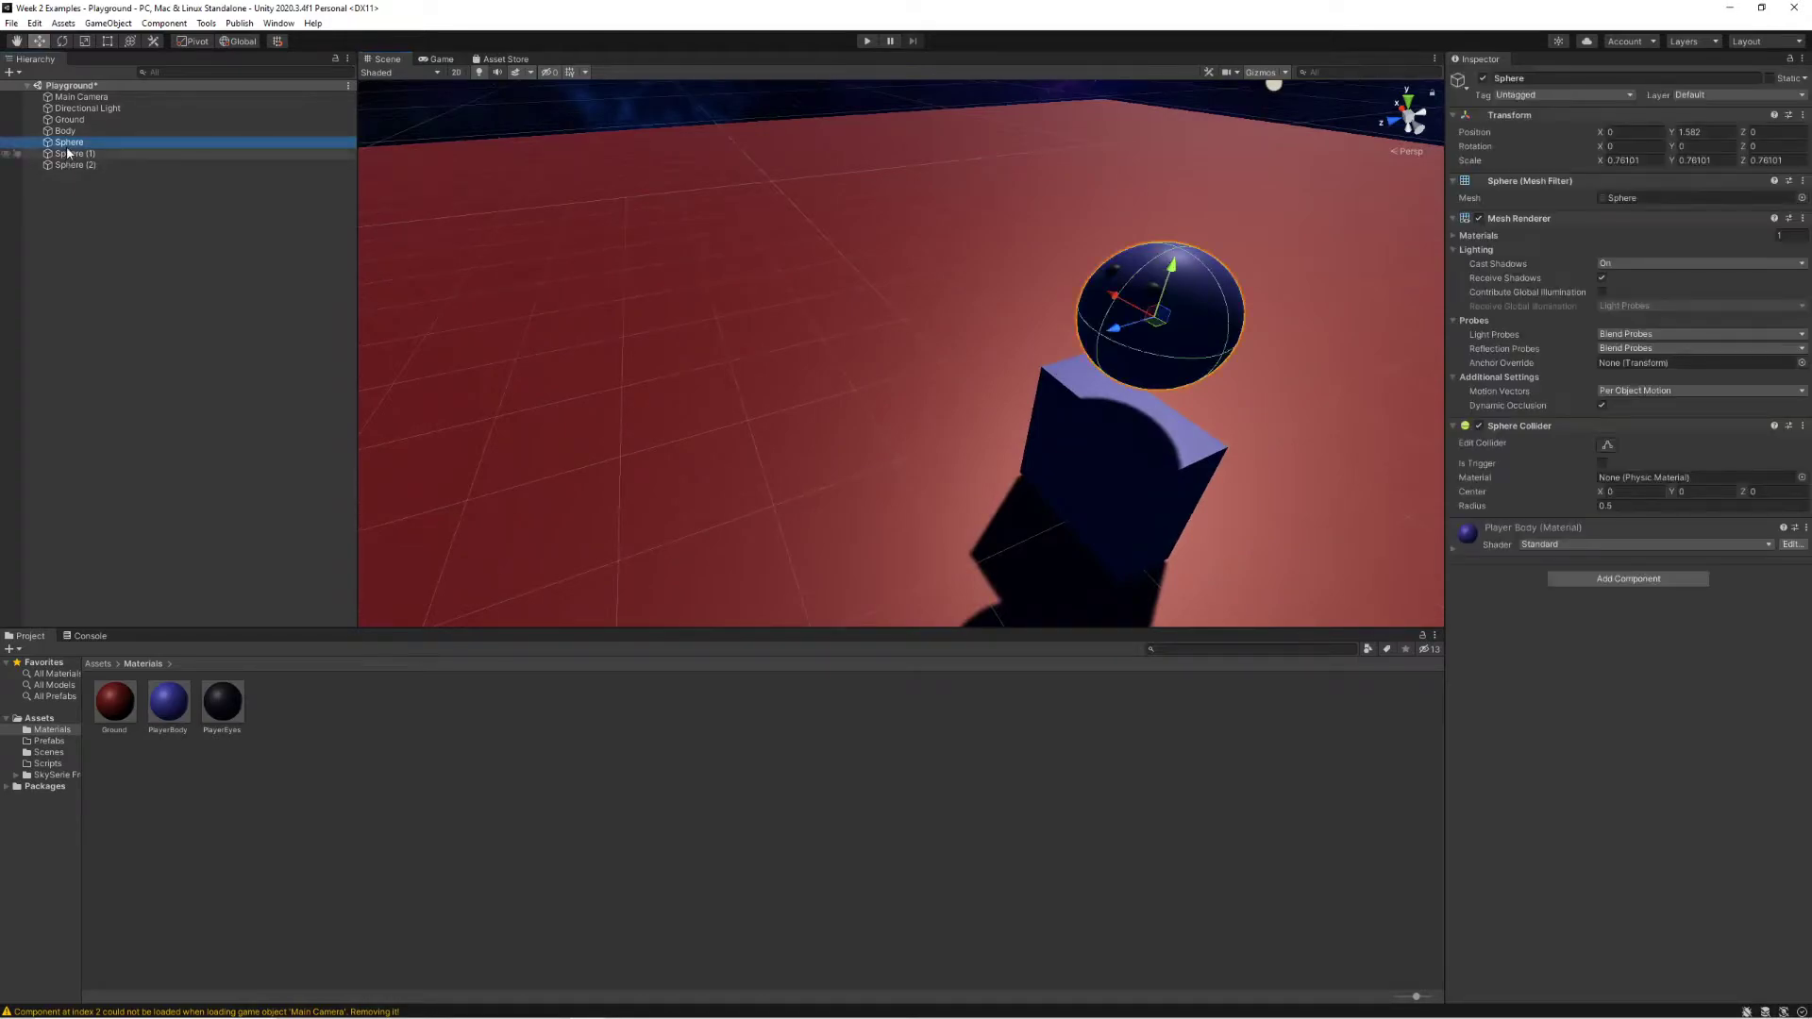
key("F2")
type("Head")
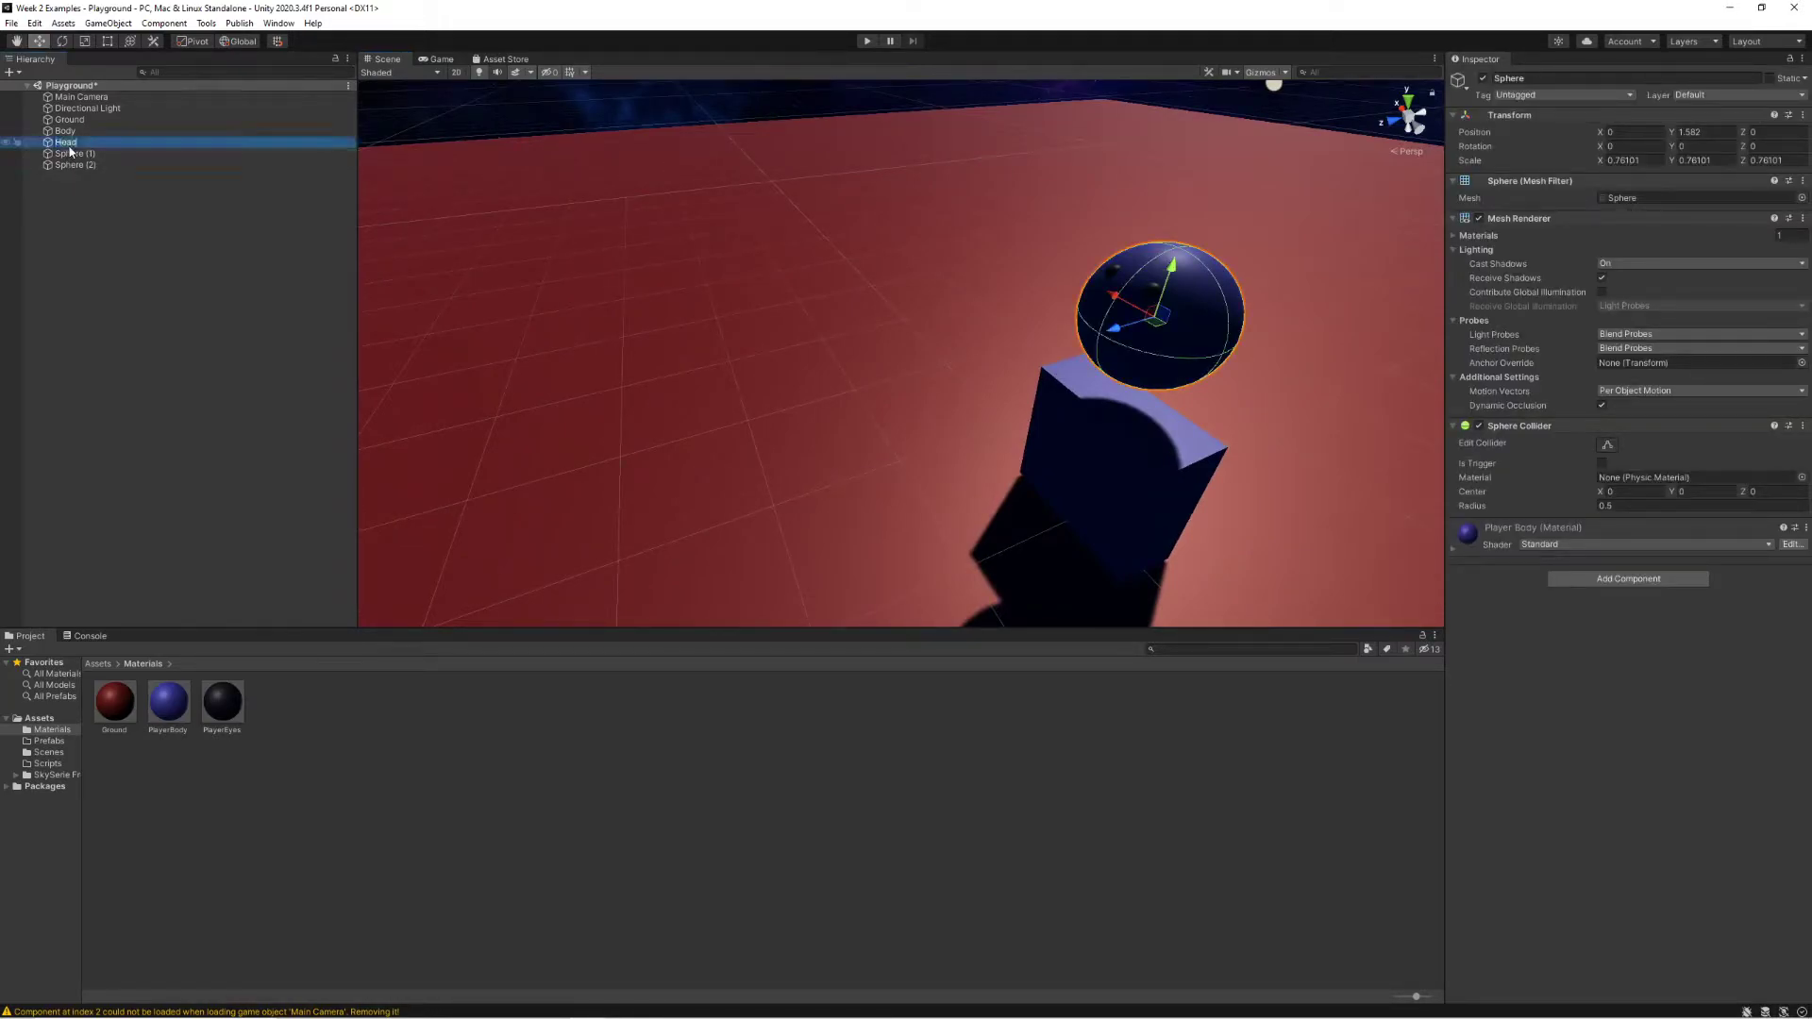
- Rename the eye spheres Sphere (1) and Sphere (2) as LeftEye and RightEye
left_click(68, 154)
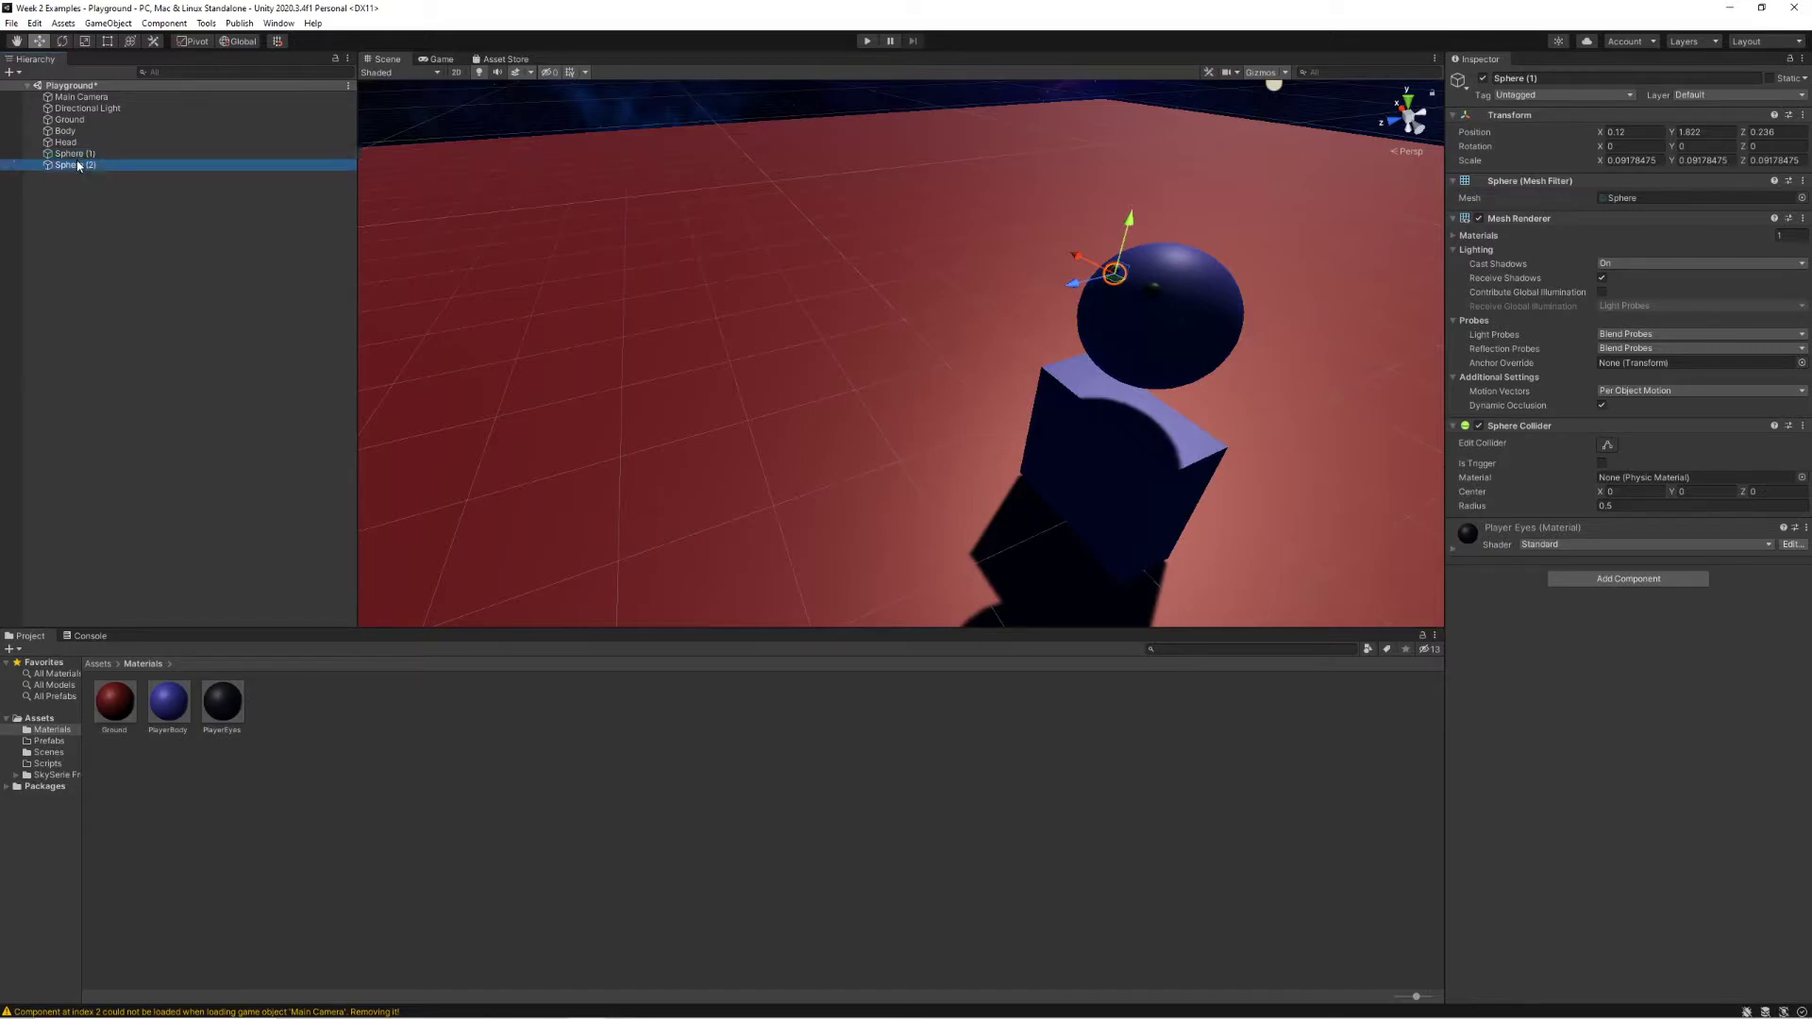
key("F2")
type("LeftEye")
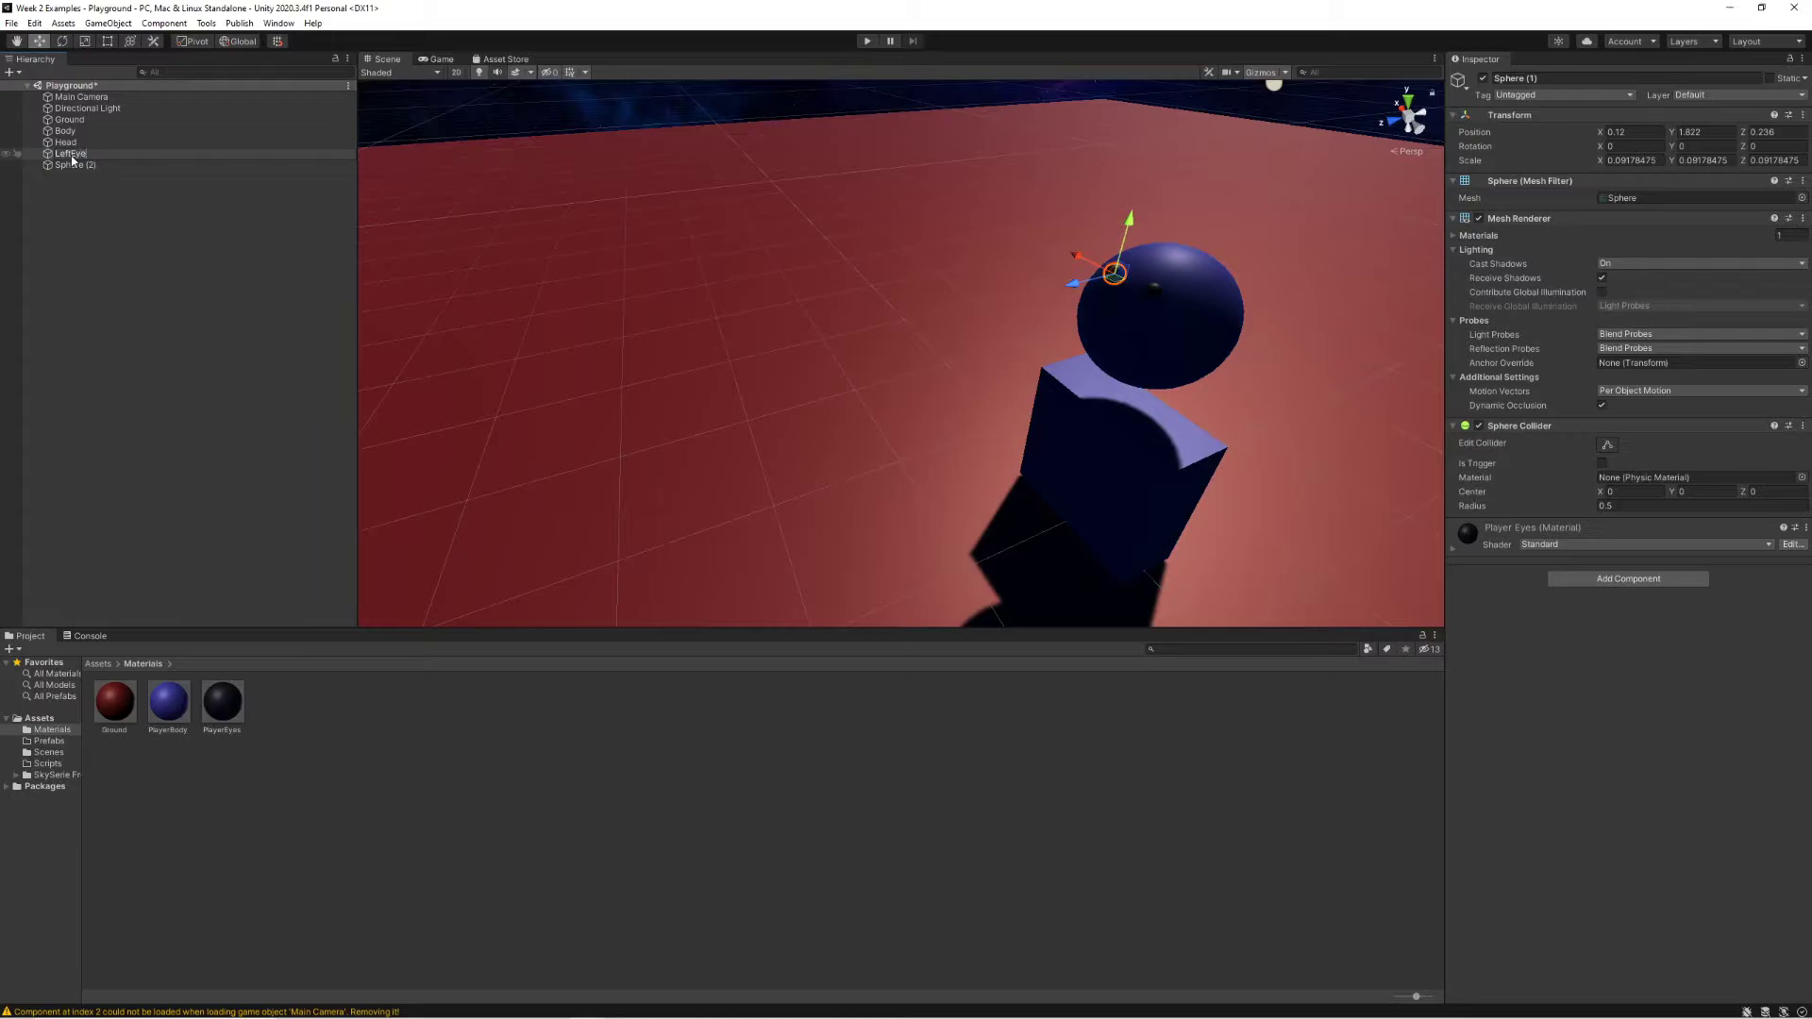
key("Return")
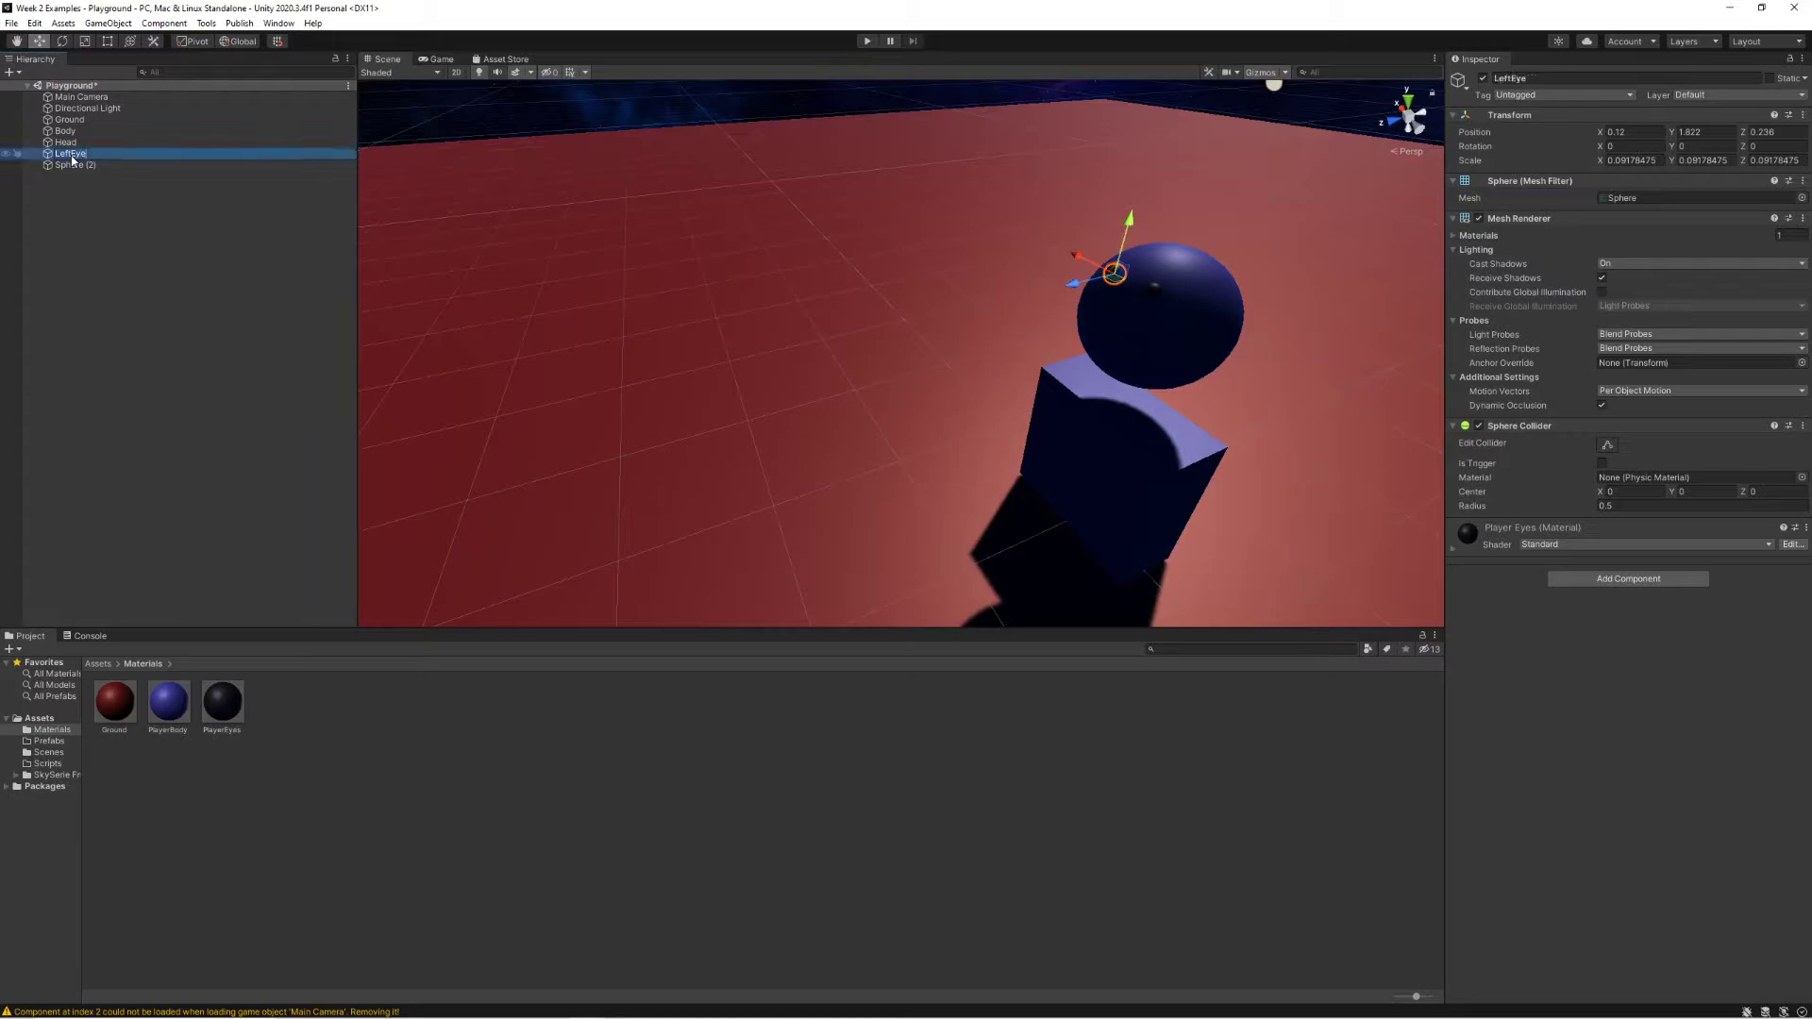
right_click(70, 165)
left_click(113, 244)
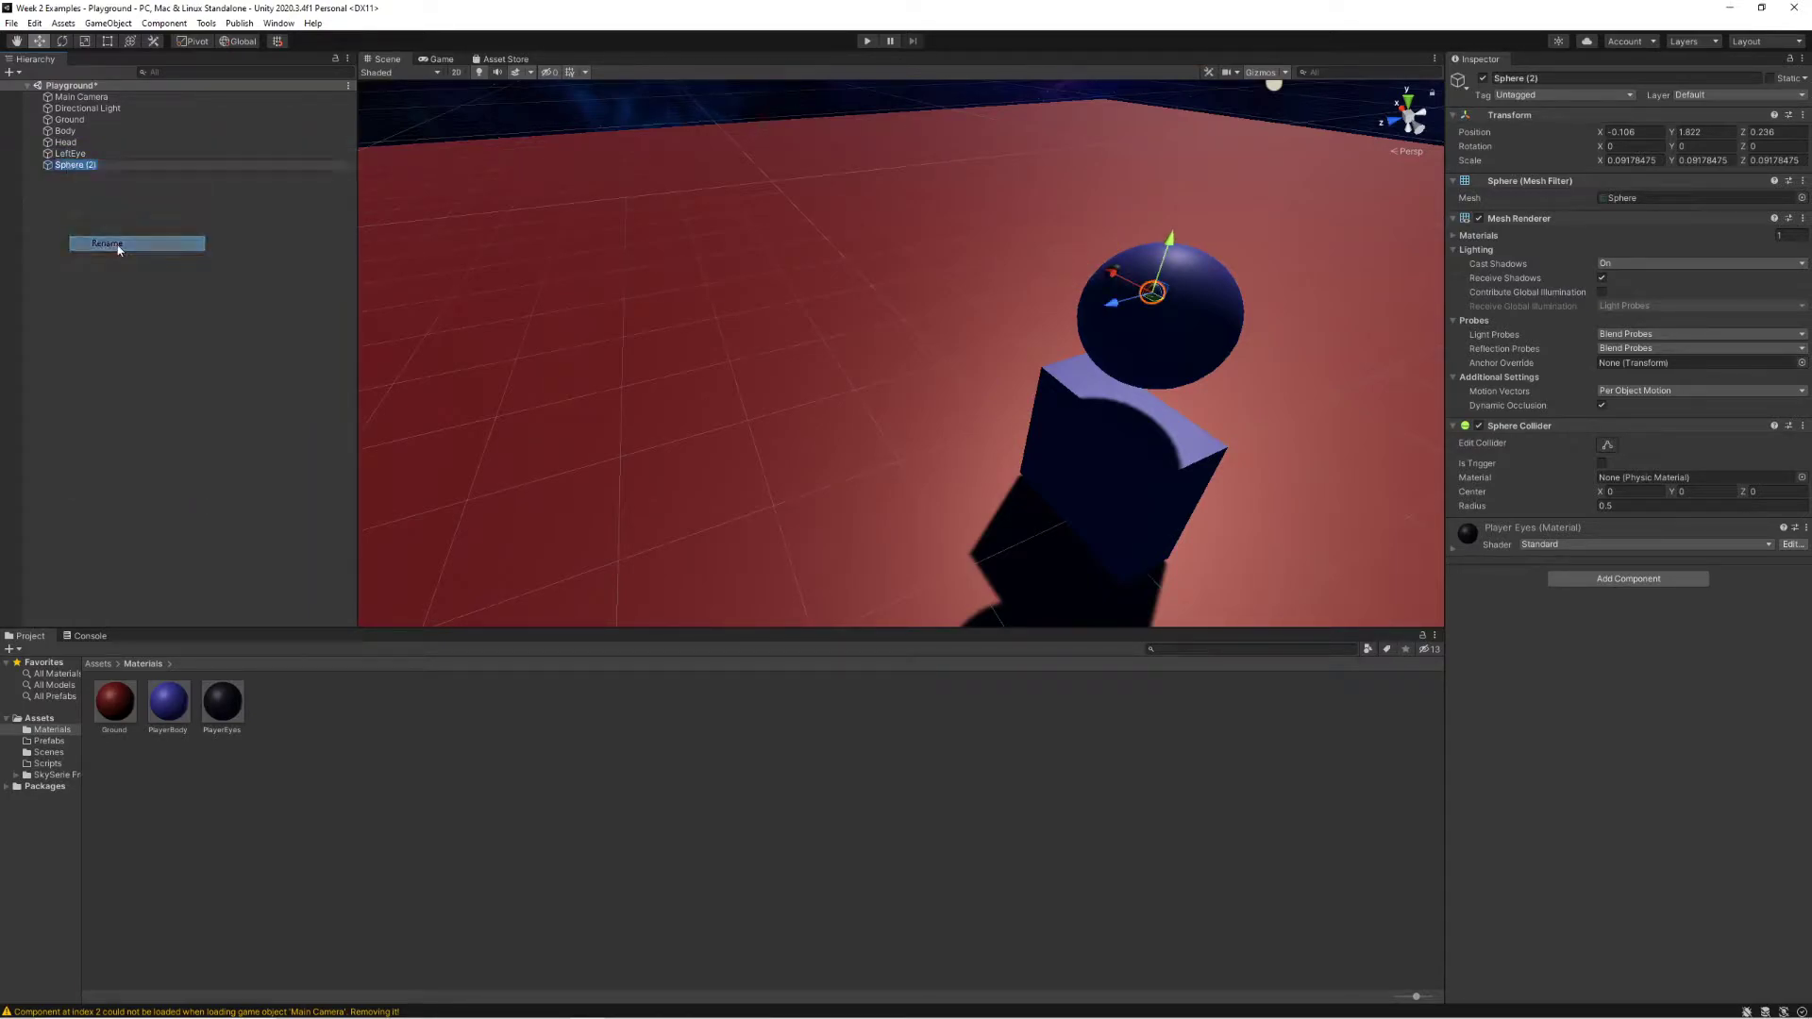
type("RightEye")
key("Return")
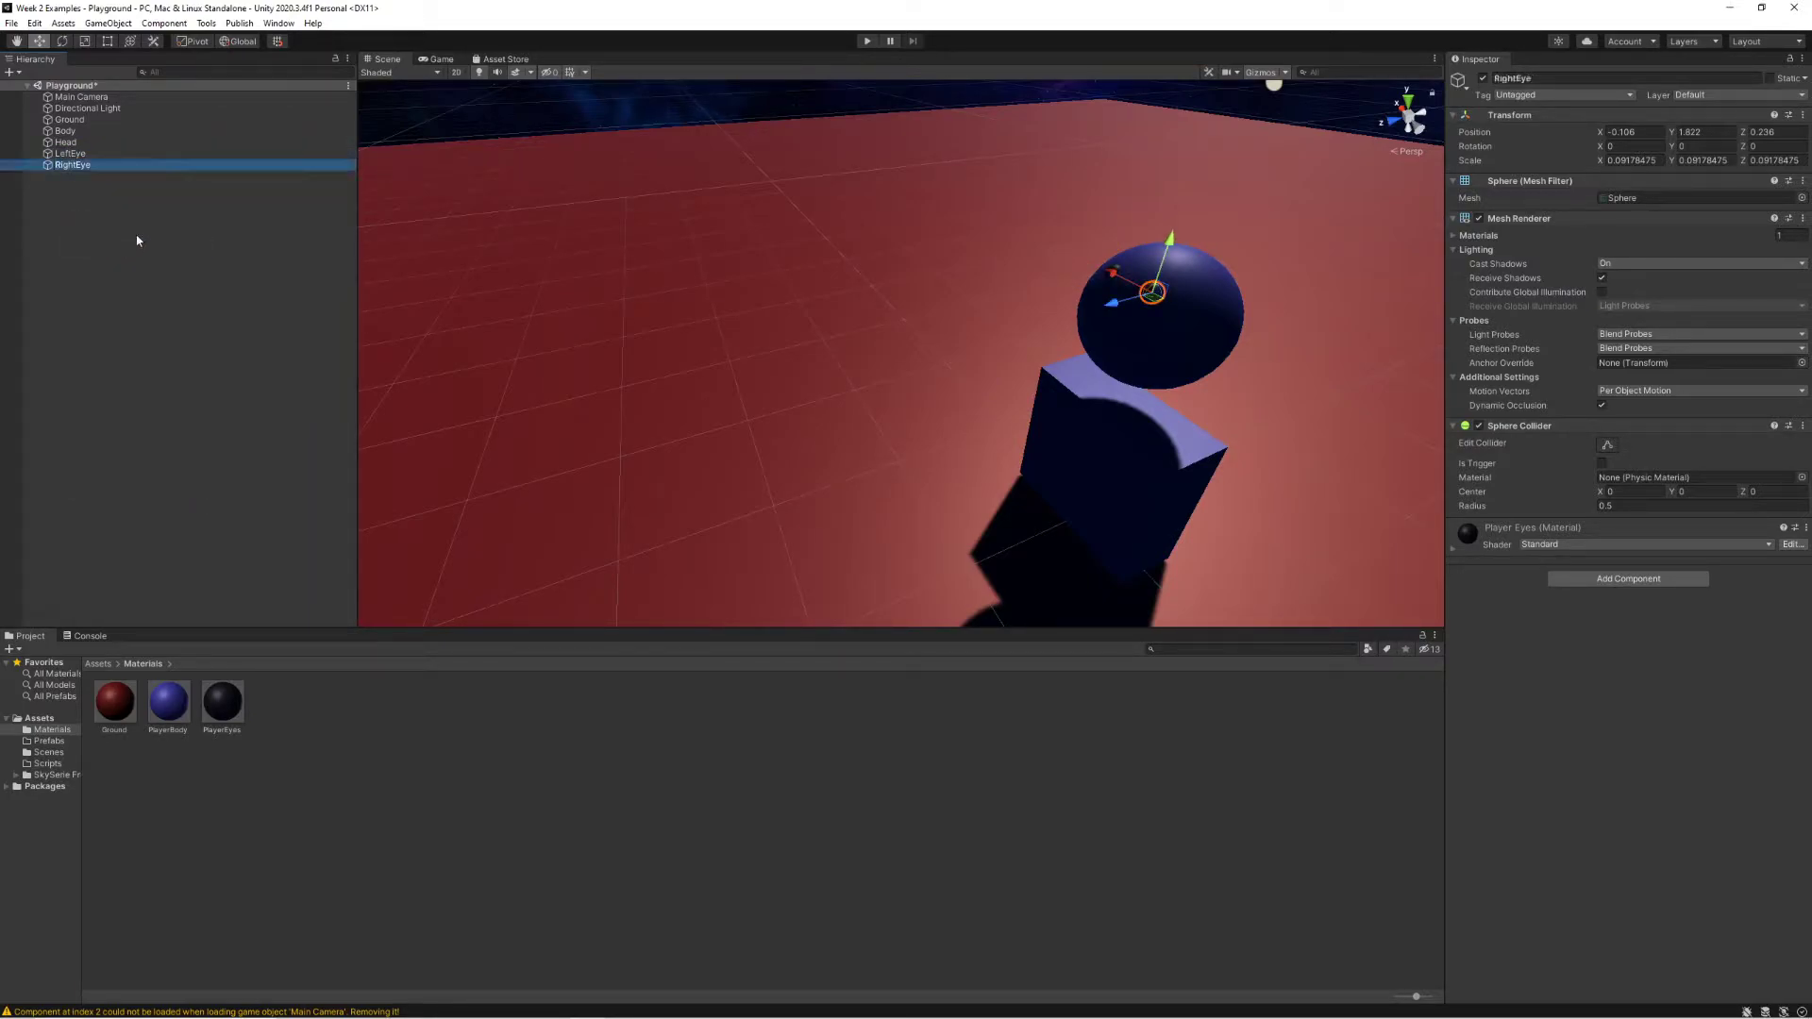
- Try lowering the head sphere by itself into the top of the body
left_click(757, 99)
right_click_drag(821, 198, 1053, 271)
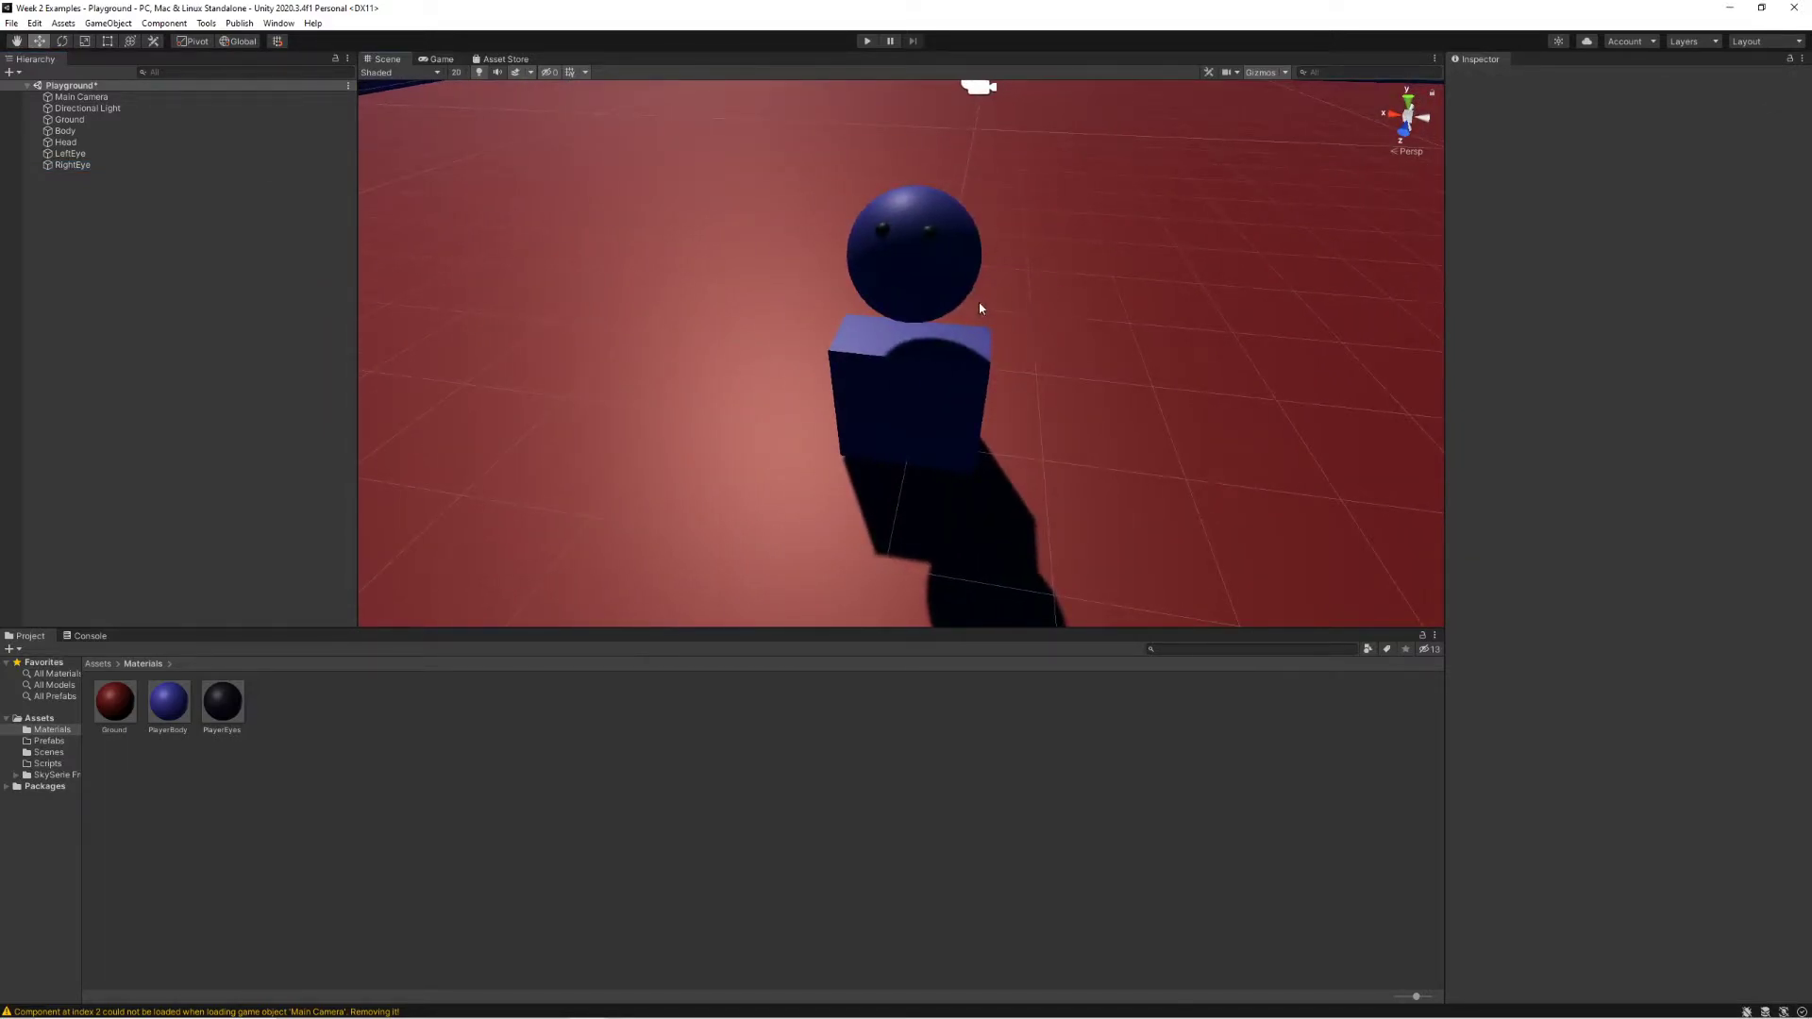
left_click(943, 305)
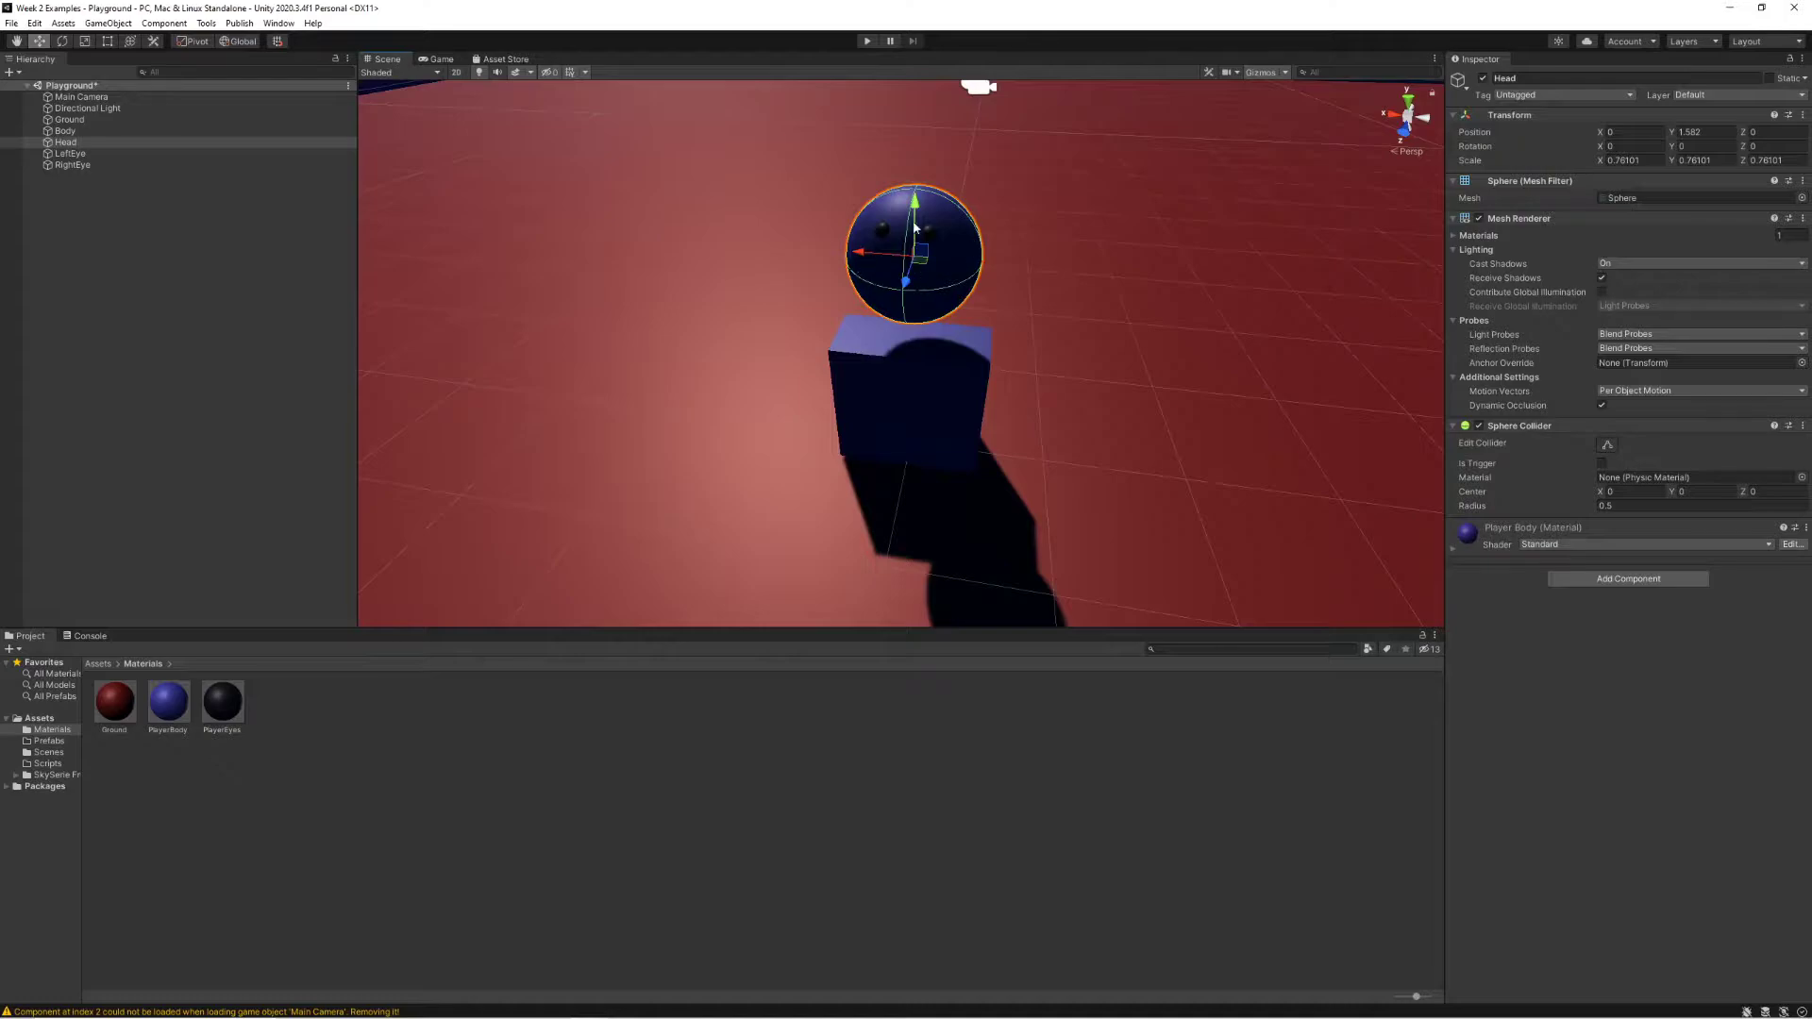
left_click_drag(910, 203, 913, 229)
right_click_drag(1007, 342, 1010, 348)
mouse_move(1009, 347)
left_mouse_down("alt")
mouse_move(1140, 372)
mouse_move(983, 350)
left_mouse_up("alt")
left_click(1158, 400)
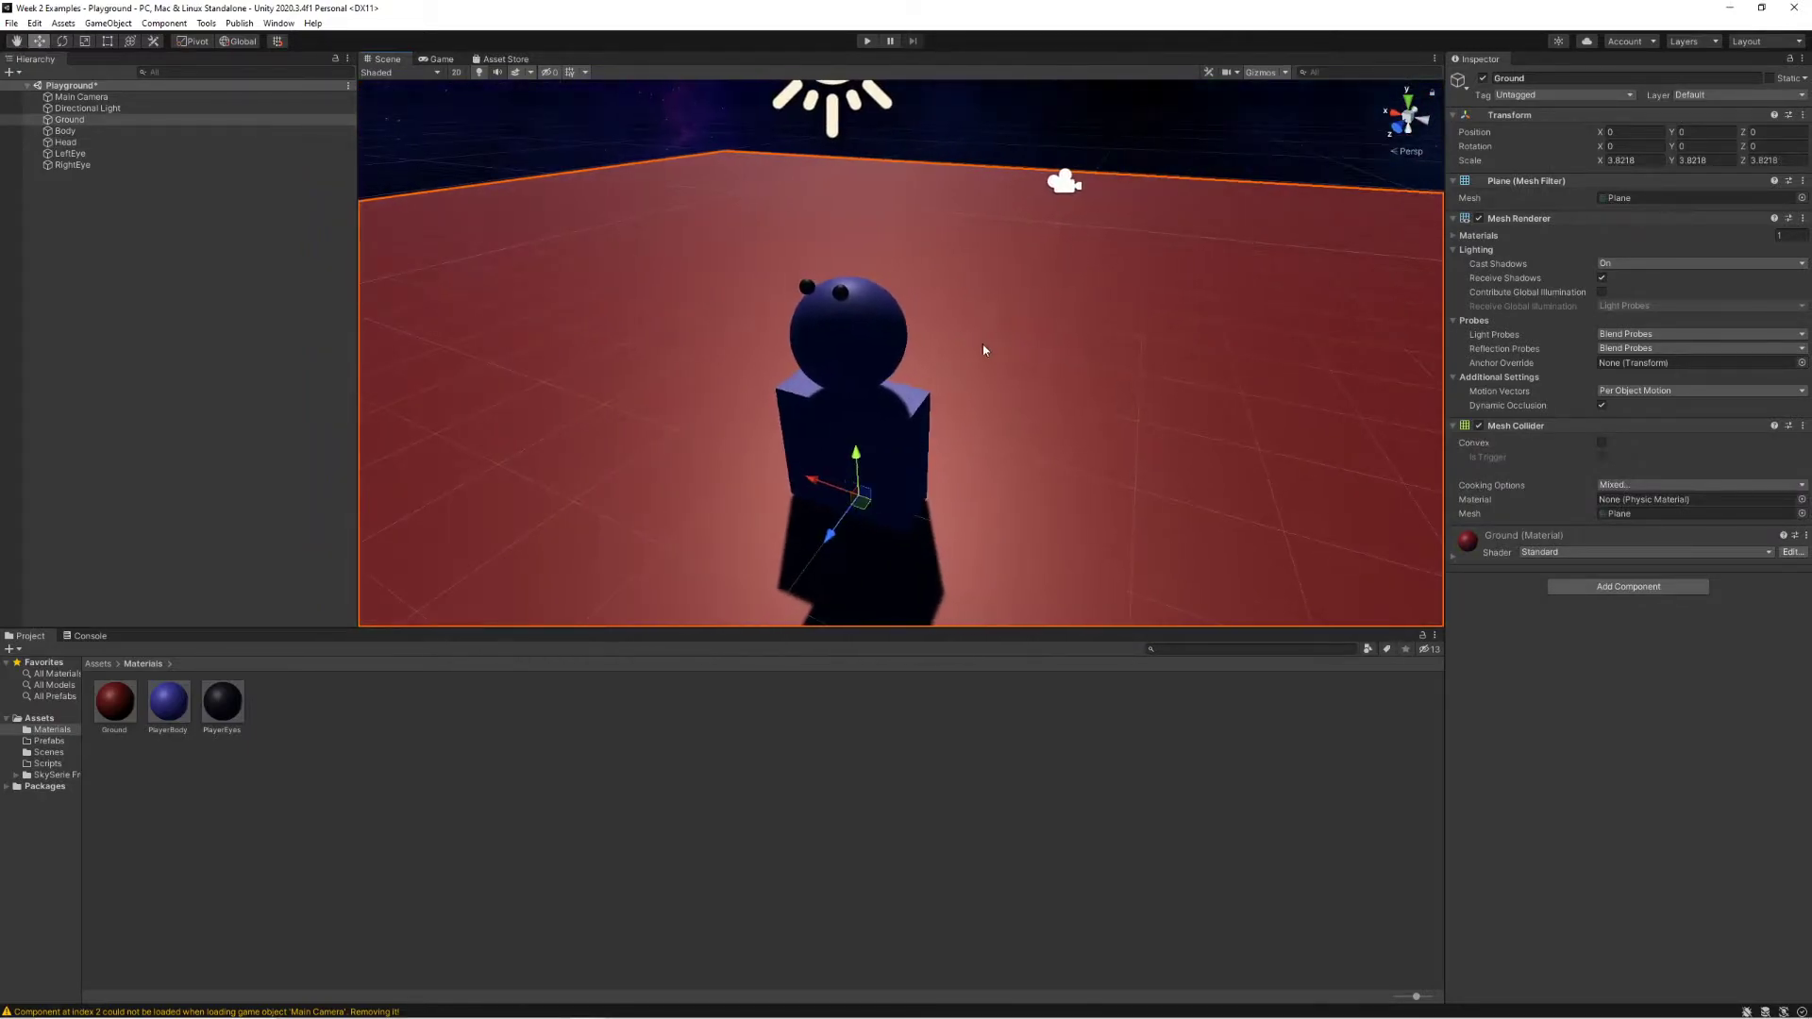
- Select both eyes together and try lowering them to match the lowered head
left_click(804, 291)
left_click(841, 296, "shift")
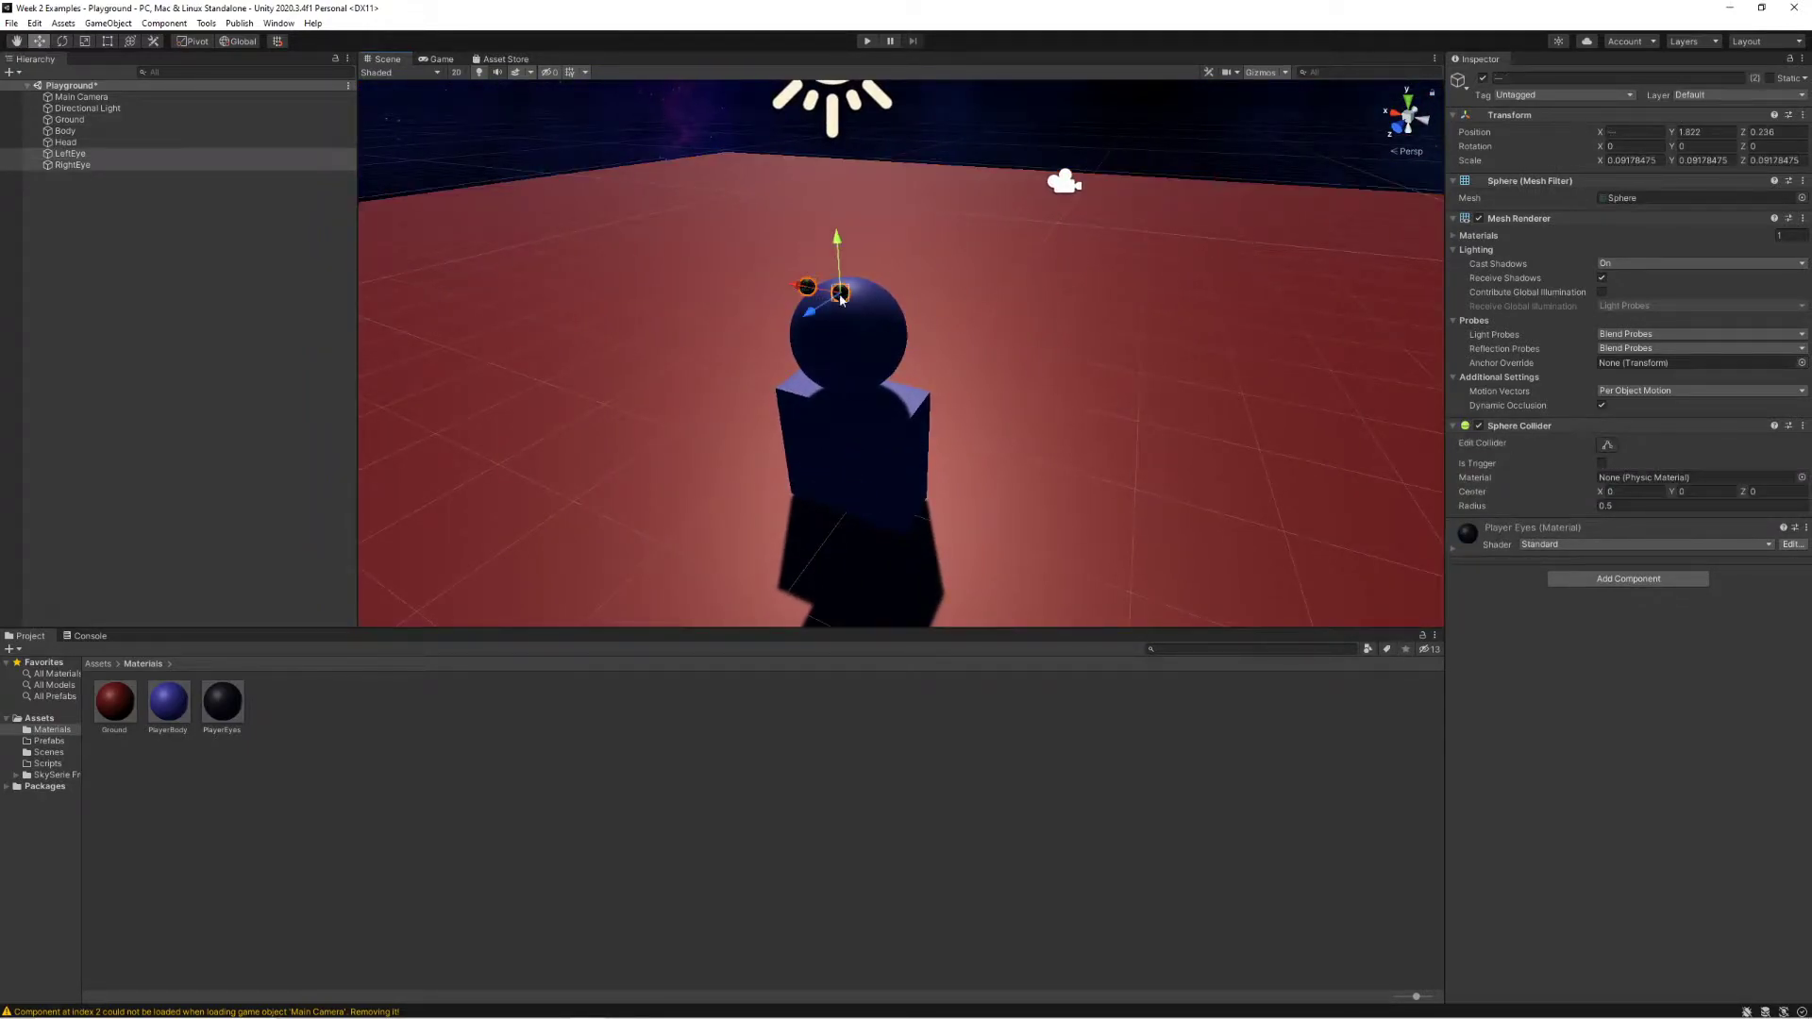
left_click_drag(834, 237, 836, 266)
left_click_drag(949, 327, 1163, 337, "alt")
left_click(987, 111)
left_click_drag(1052, 194, 1112, 234, "alt")
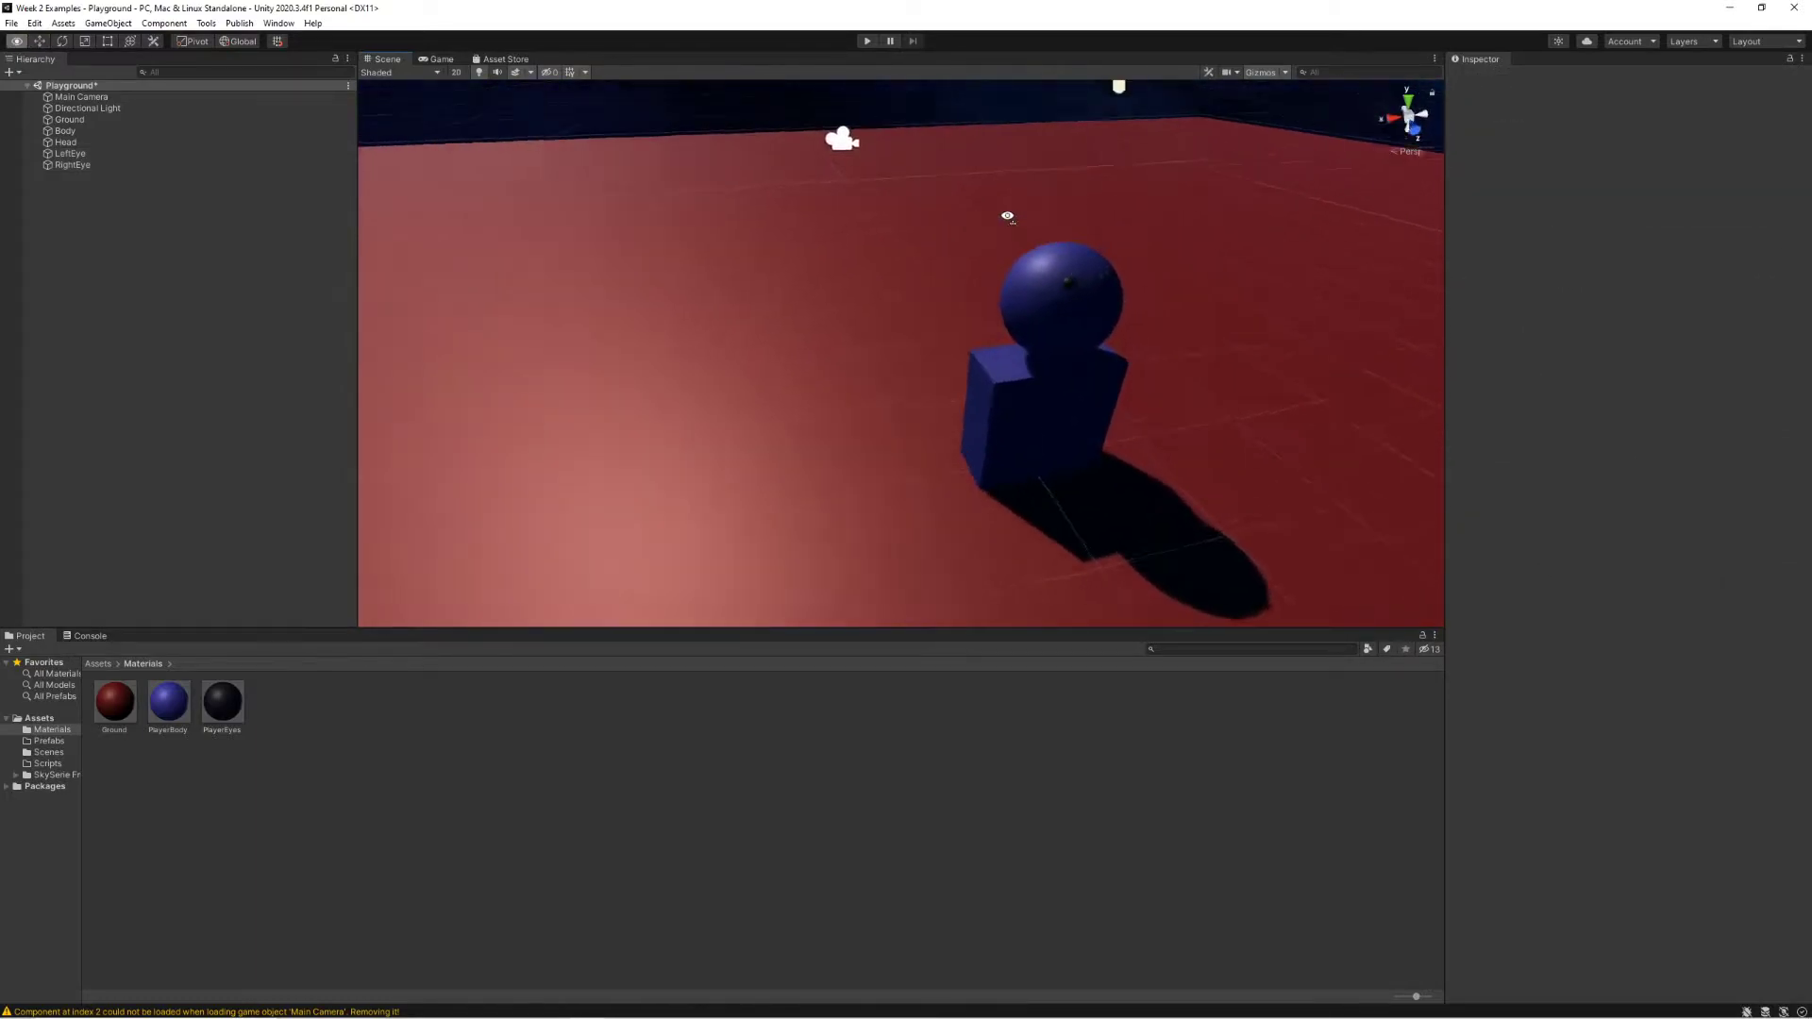
right_click_drag(1008, 216, 895, 211)
- Undo the separate moves of the eyes and the head
key("ctrl+z")
key("ctrl+z")
key("ctrl+z")
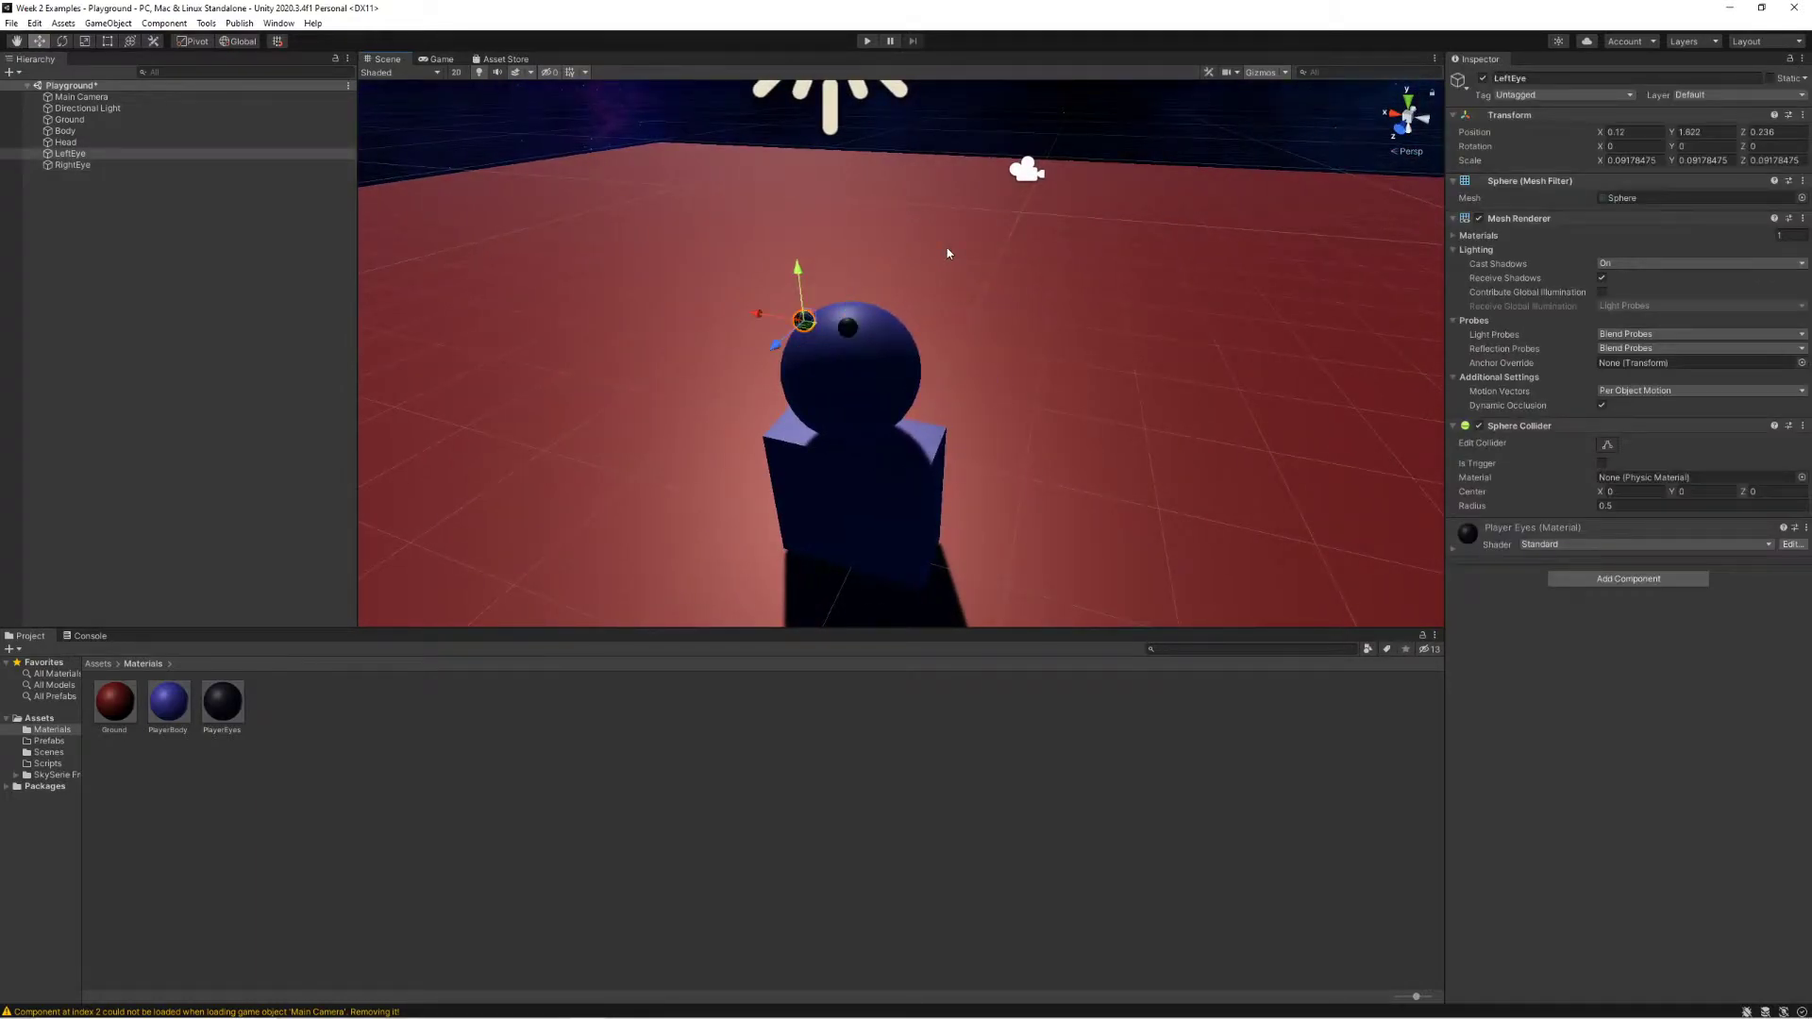
key("ctrl+z")
key("ctrl+z")
key("ctrl+z")
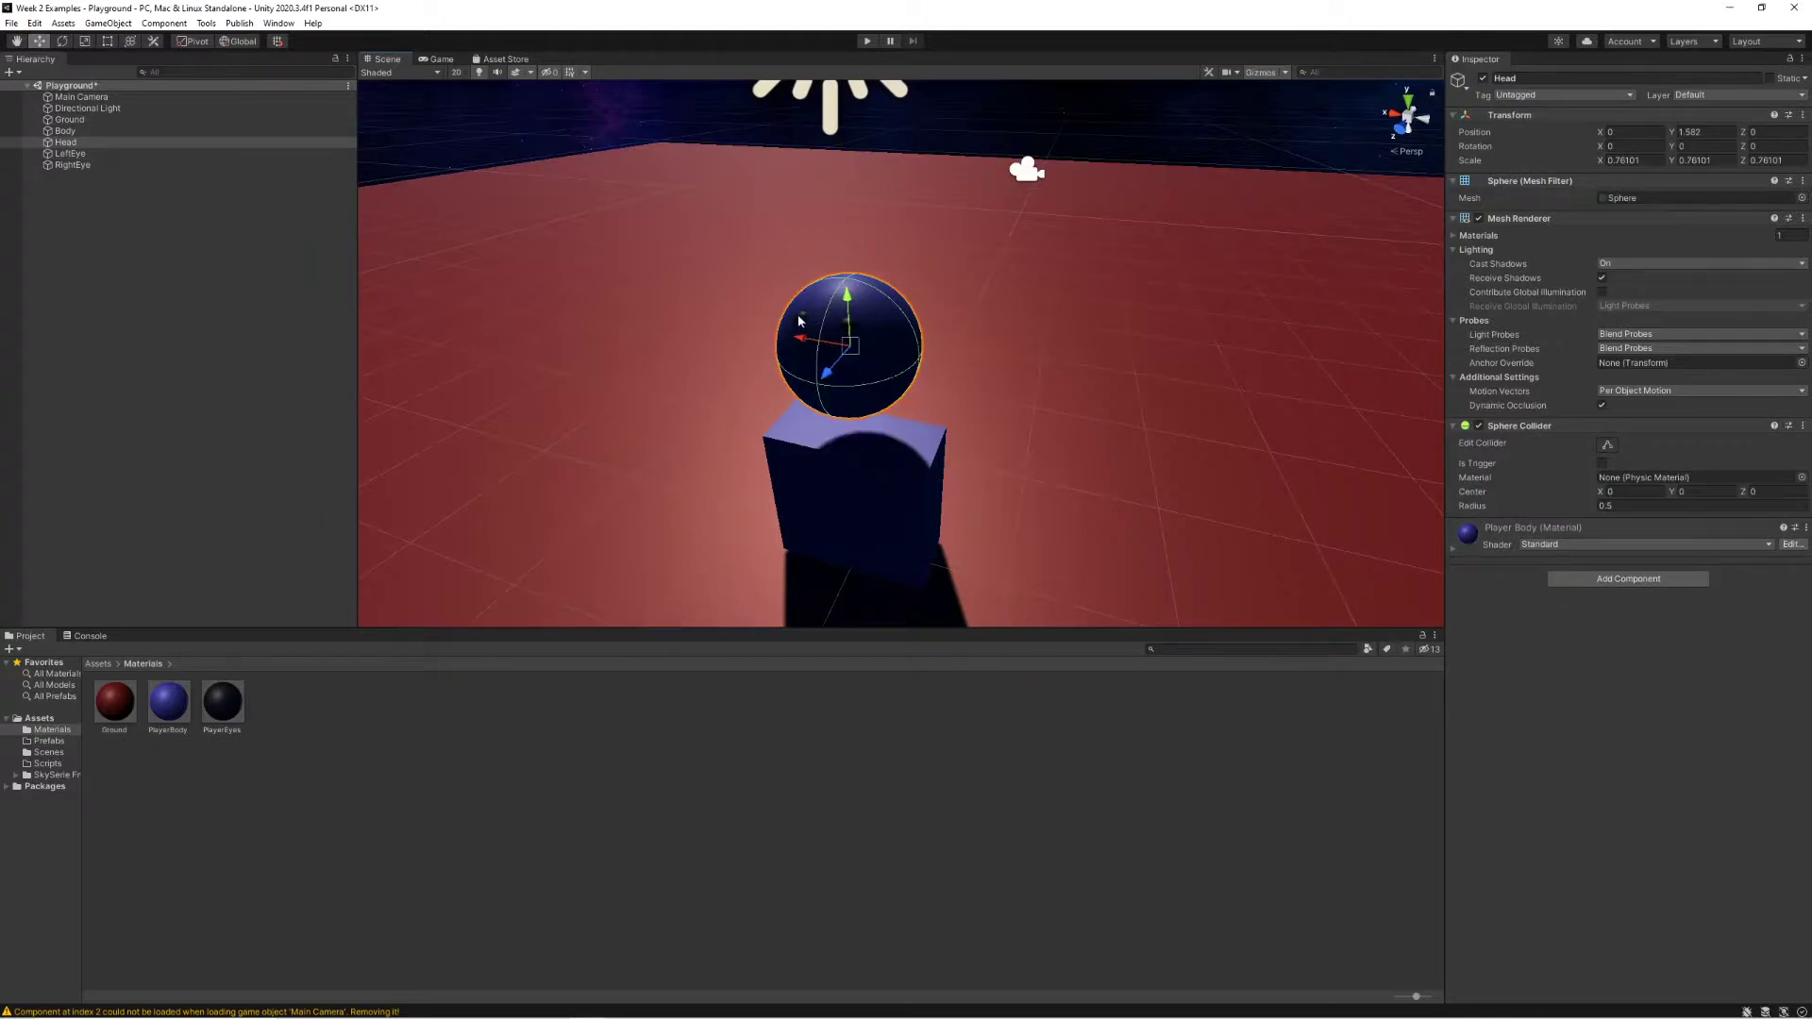
- Add both eyes to the head selection and try lowering all three spheres together
left_click(800, 321, "shift")
left_click(847, 326, "shift")
mouse_move(848, 281)
left_mouse_down()
mouse_move(850, 323)
mouse_move(850, 306)
left_mouse_up()
left_click(976, 130)
- Undo the combined move of the head and eyes and clear the selection
key("ctrl+z")
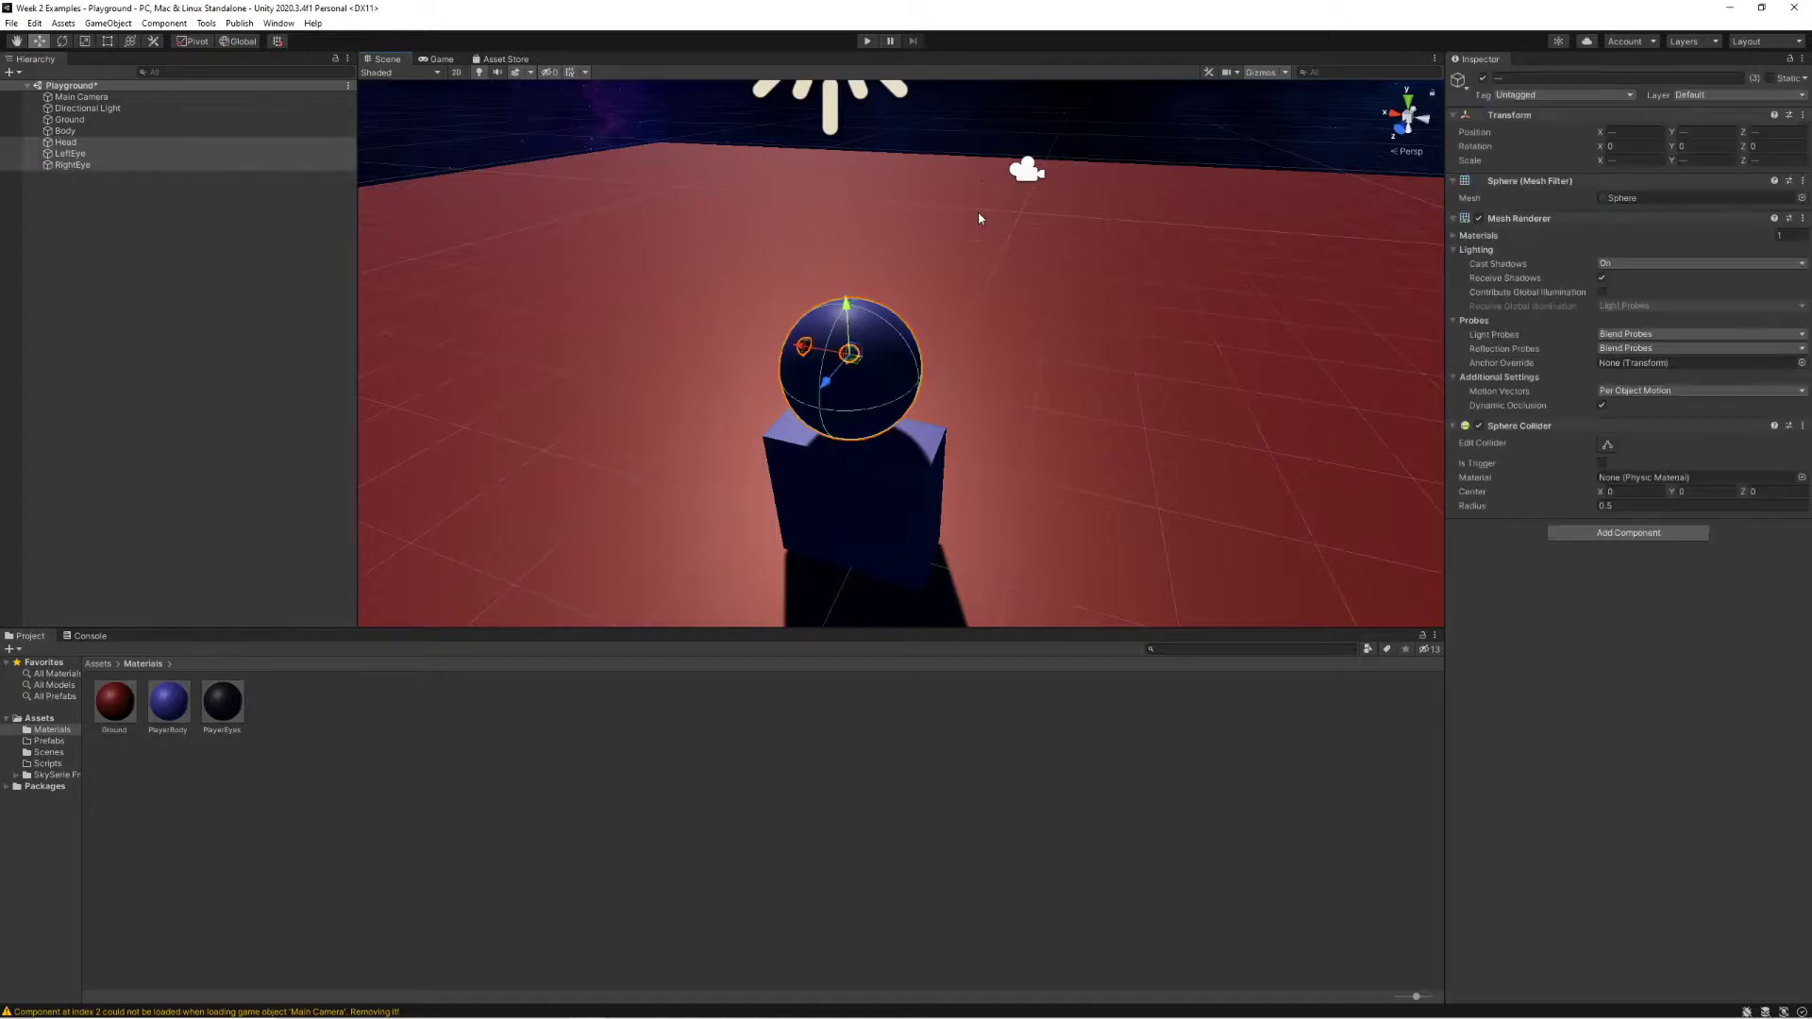
key("ctrl+z")
key("ctrl+z")
key("ctrl+z")
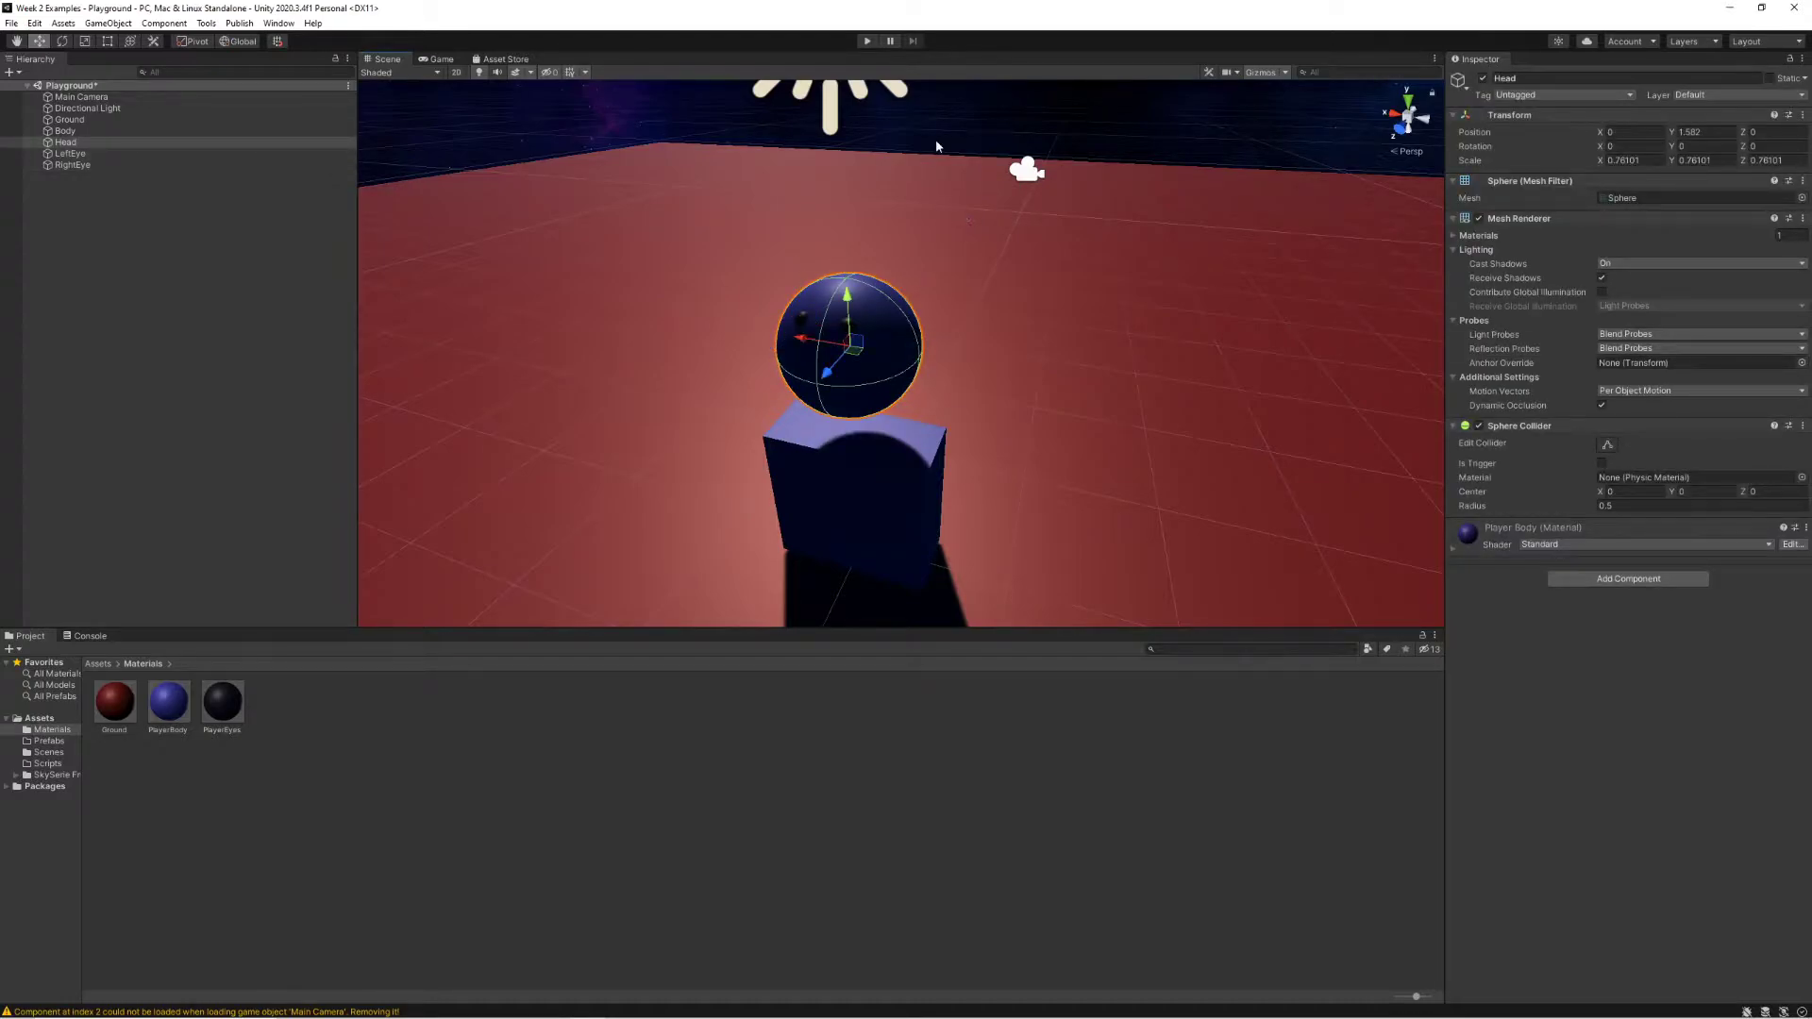
left_click(936, 141)
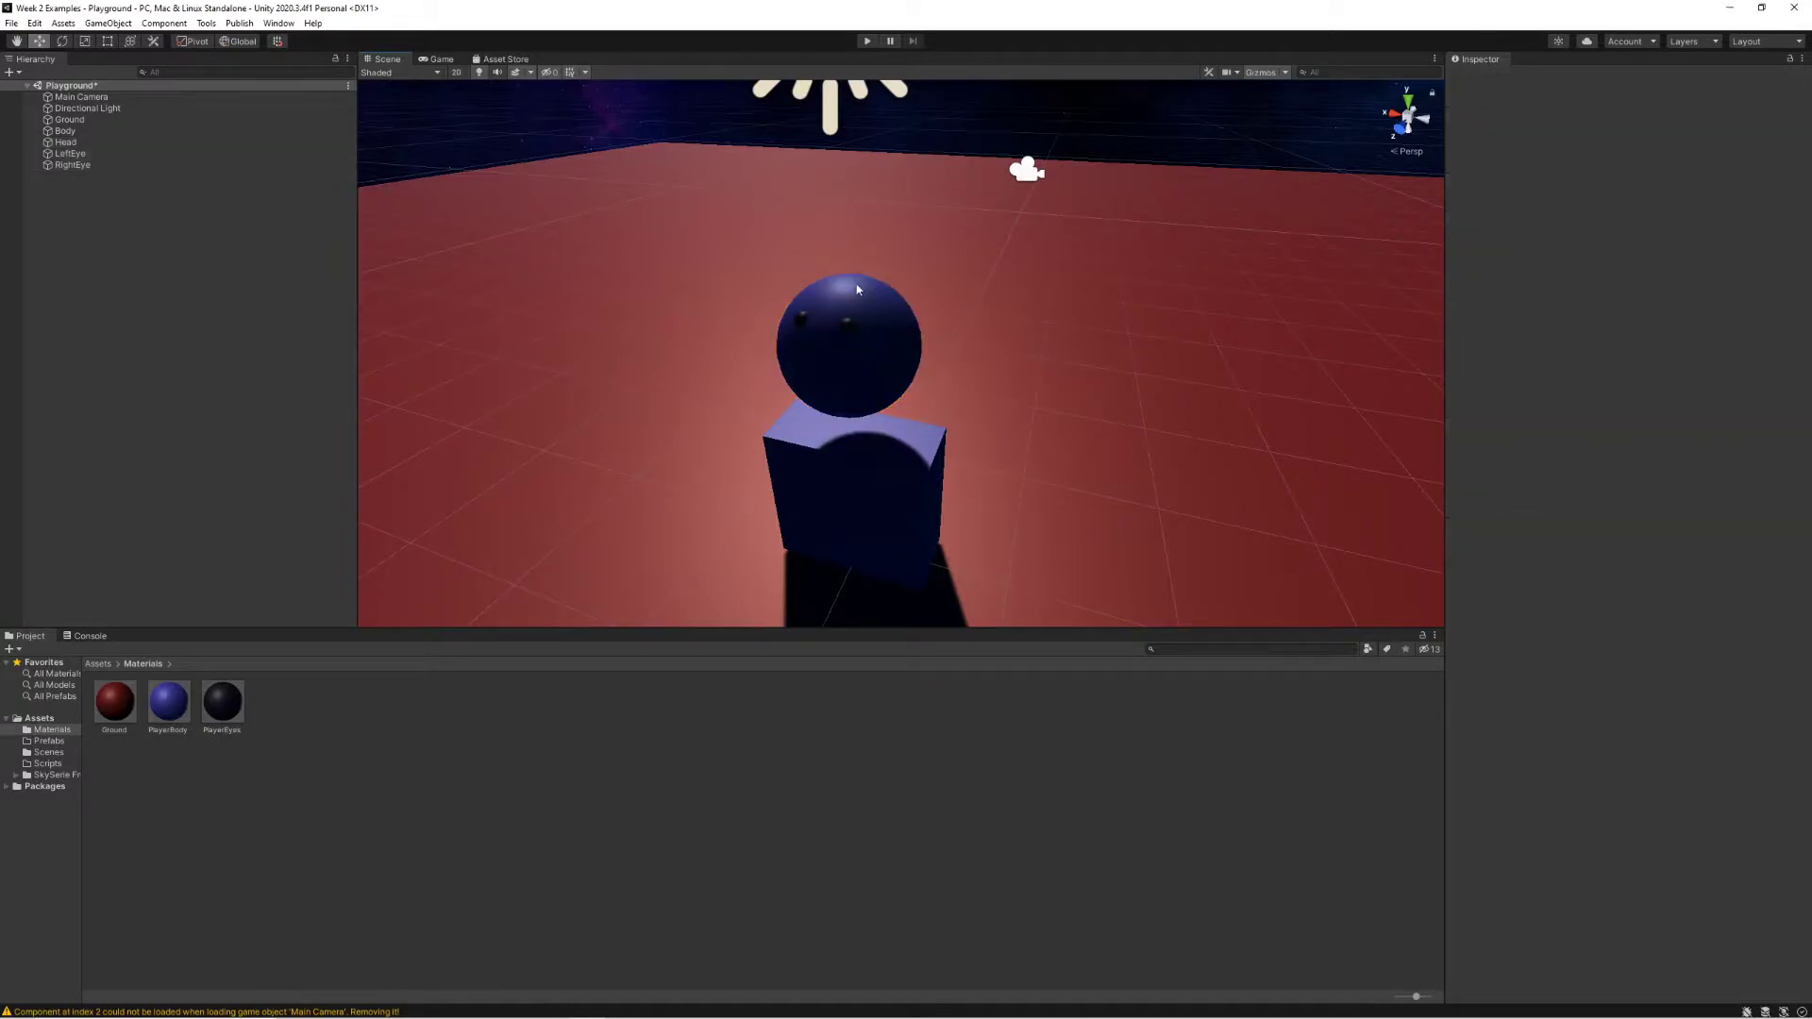
left_click(103, 121)
left_click(100, 132)
left_click(97, 143)
left_click(96, 154)
left_click(95, 166)
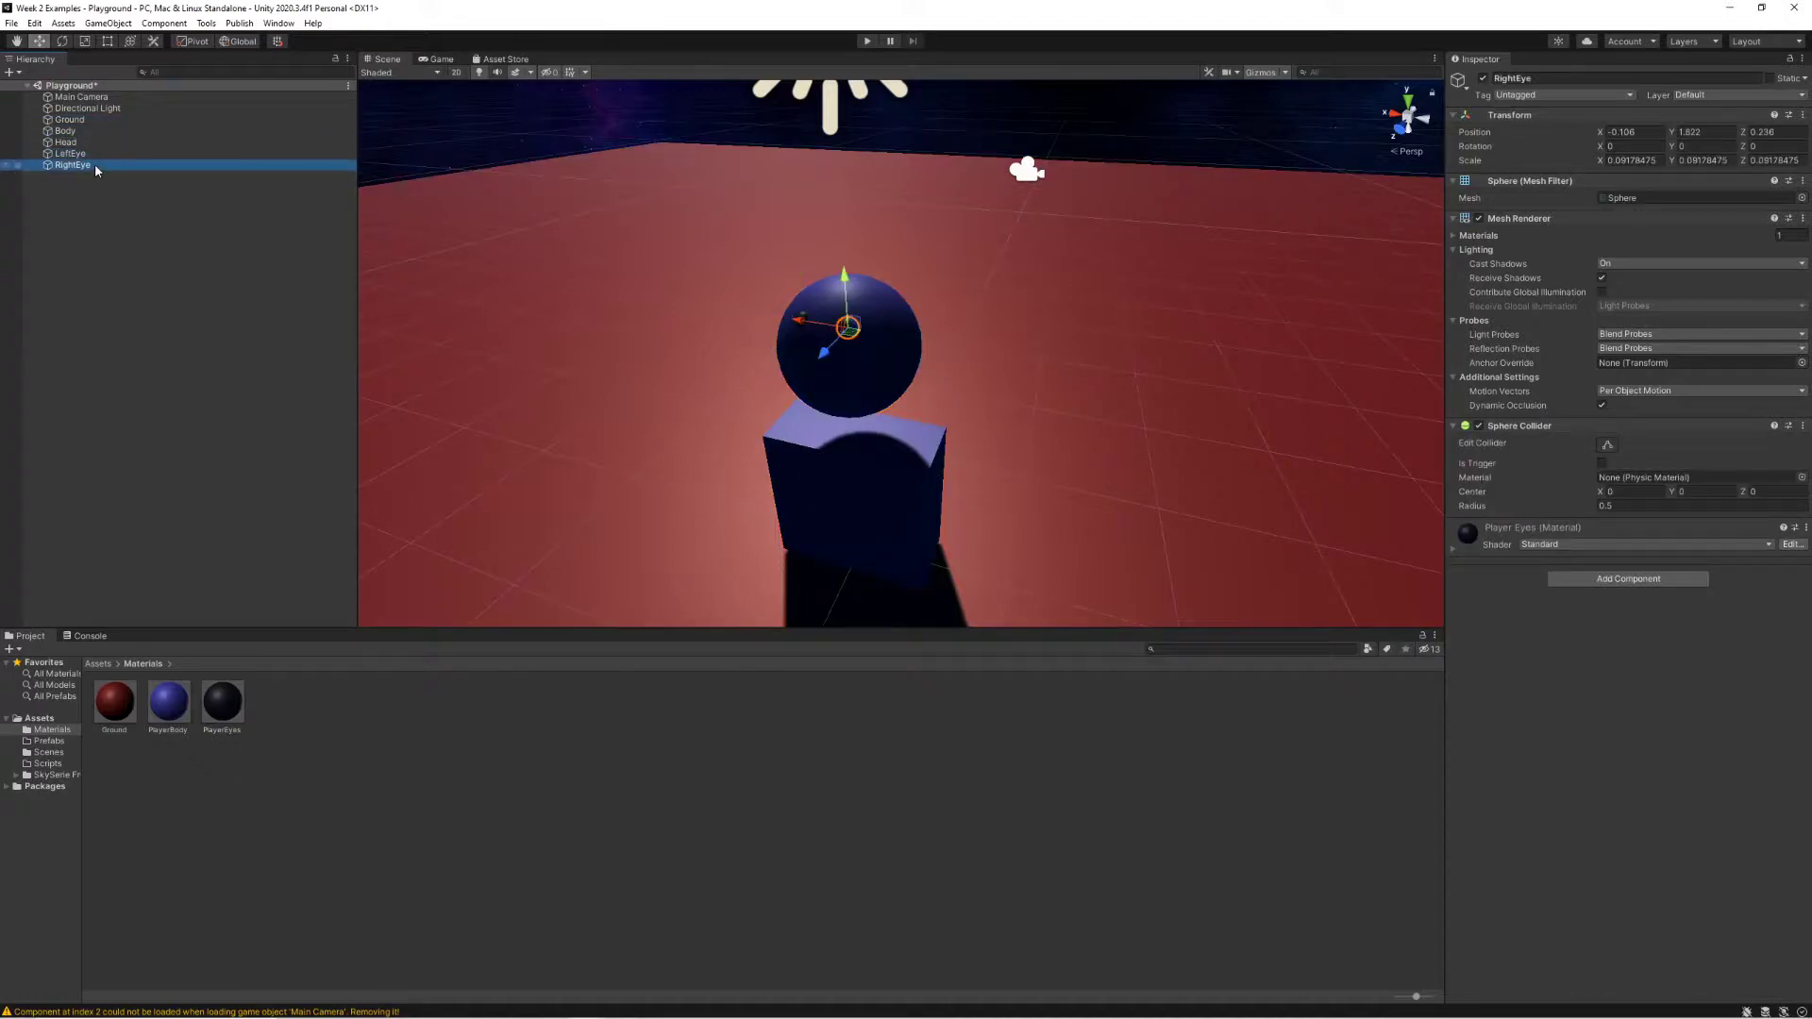
left_click(127, 190)
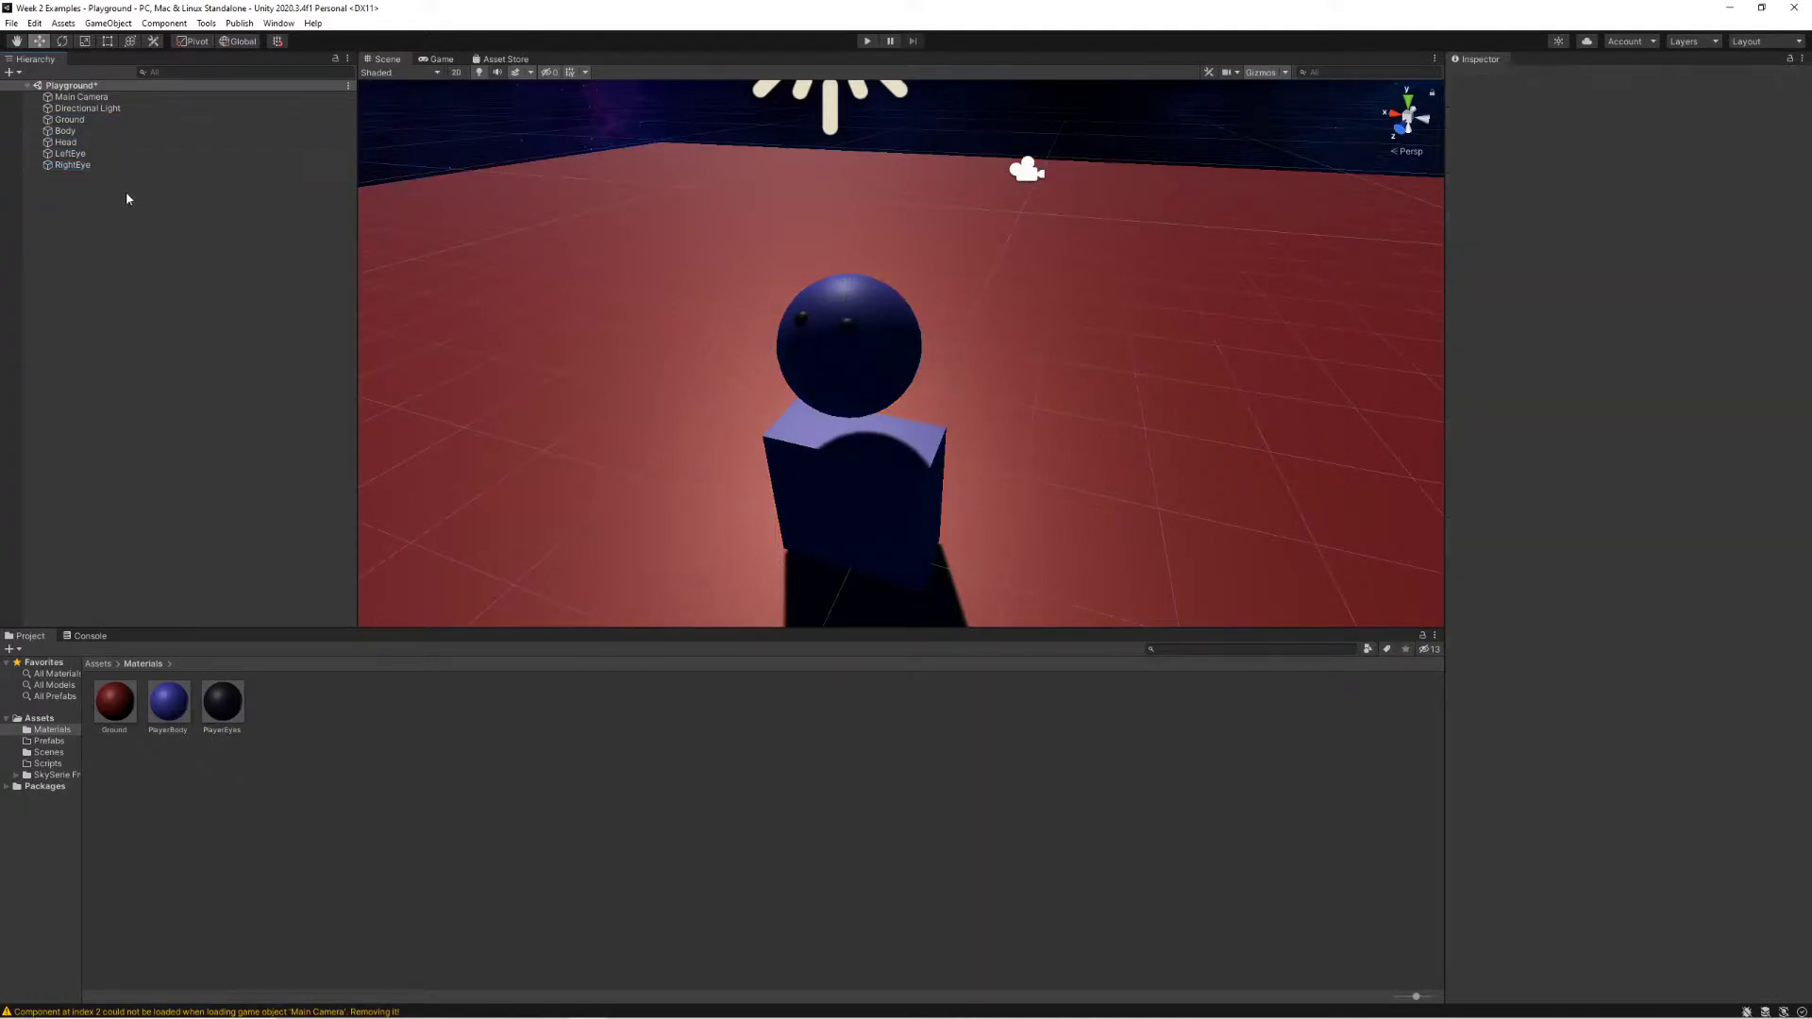
- Create an empty object at the scene's top level and name it Player
right_click(79, 236)
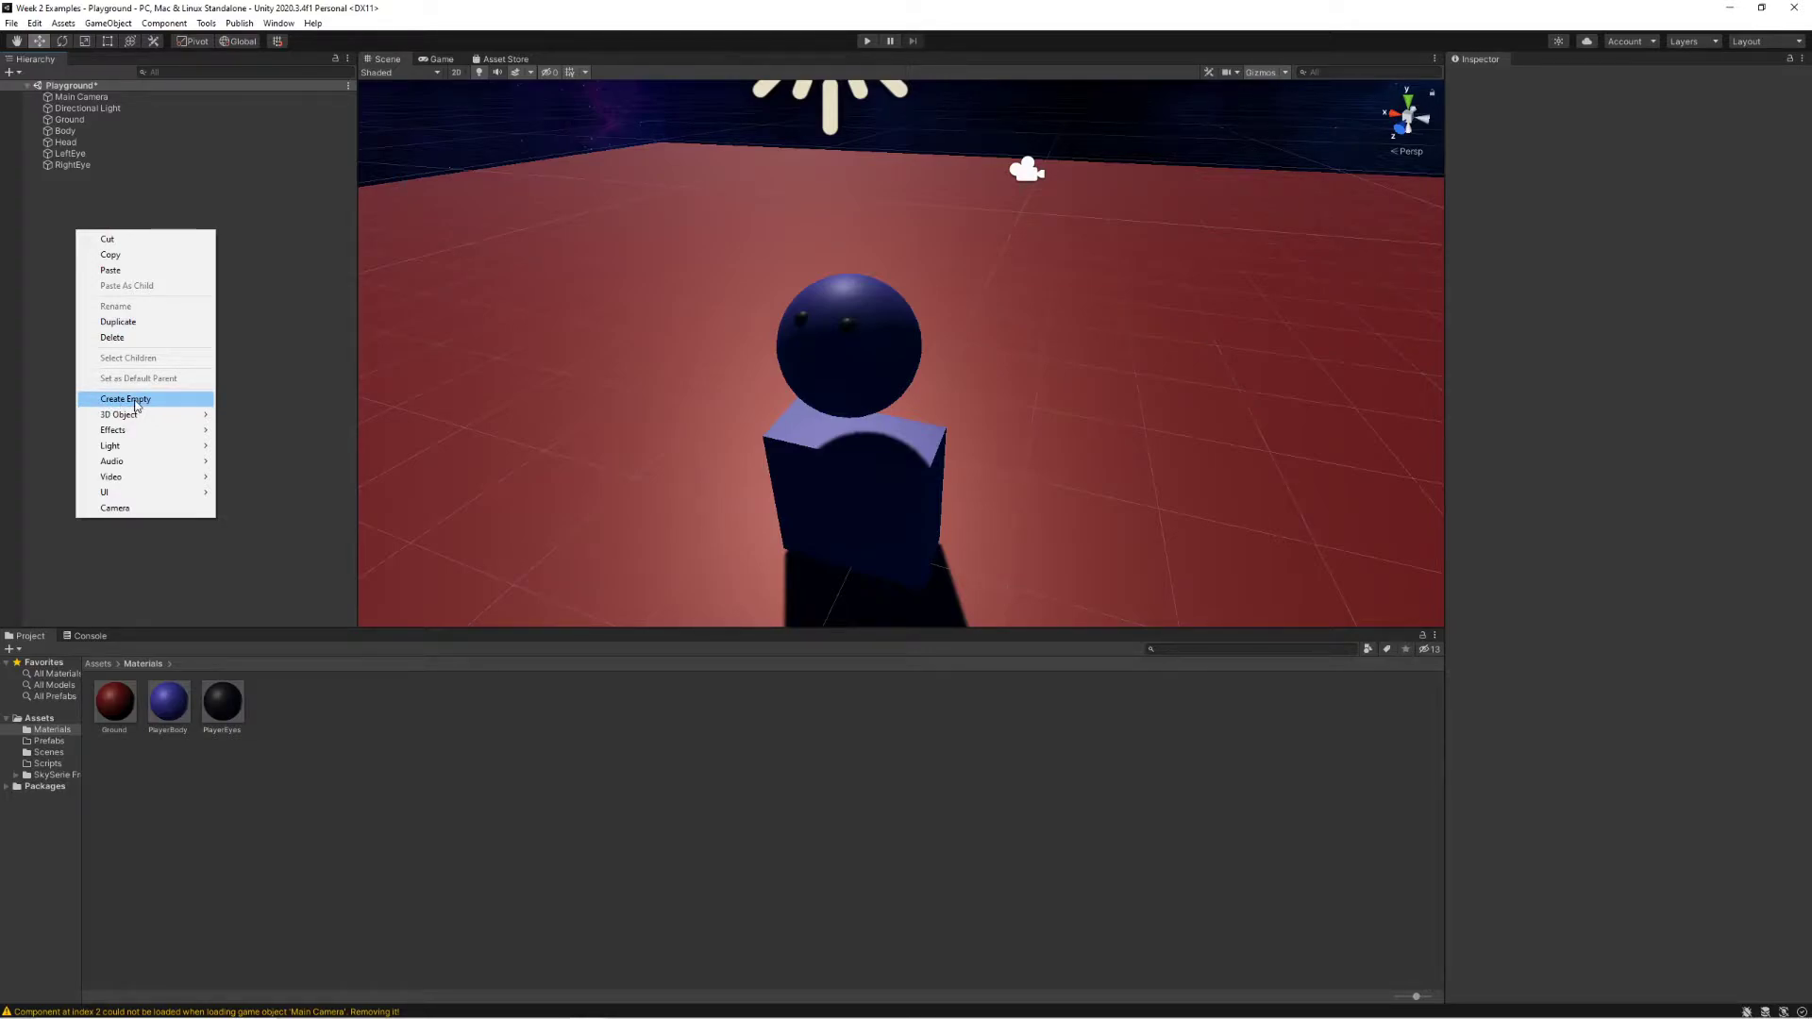
left_click(126, 399)
type("Player")
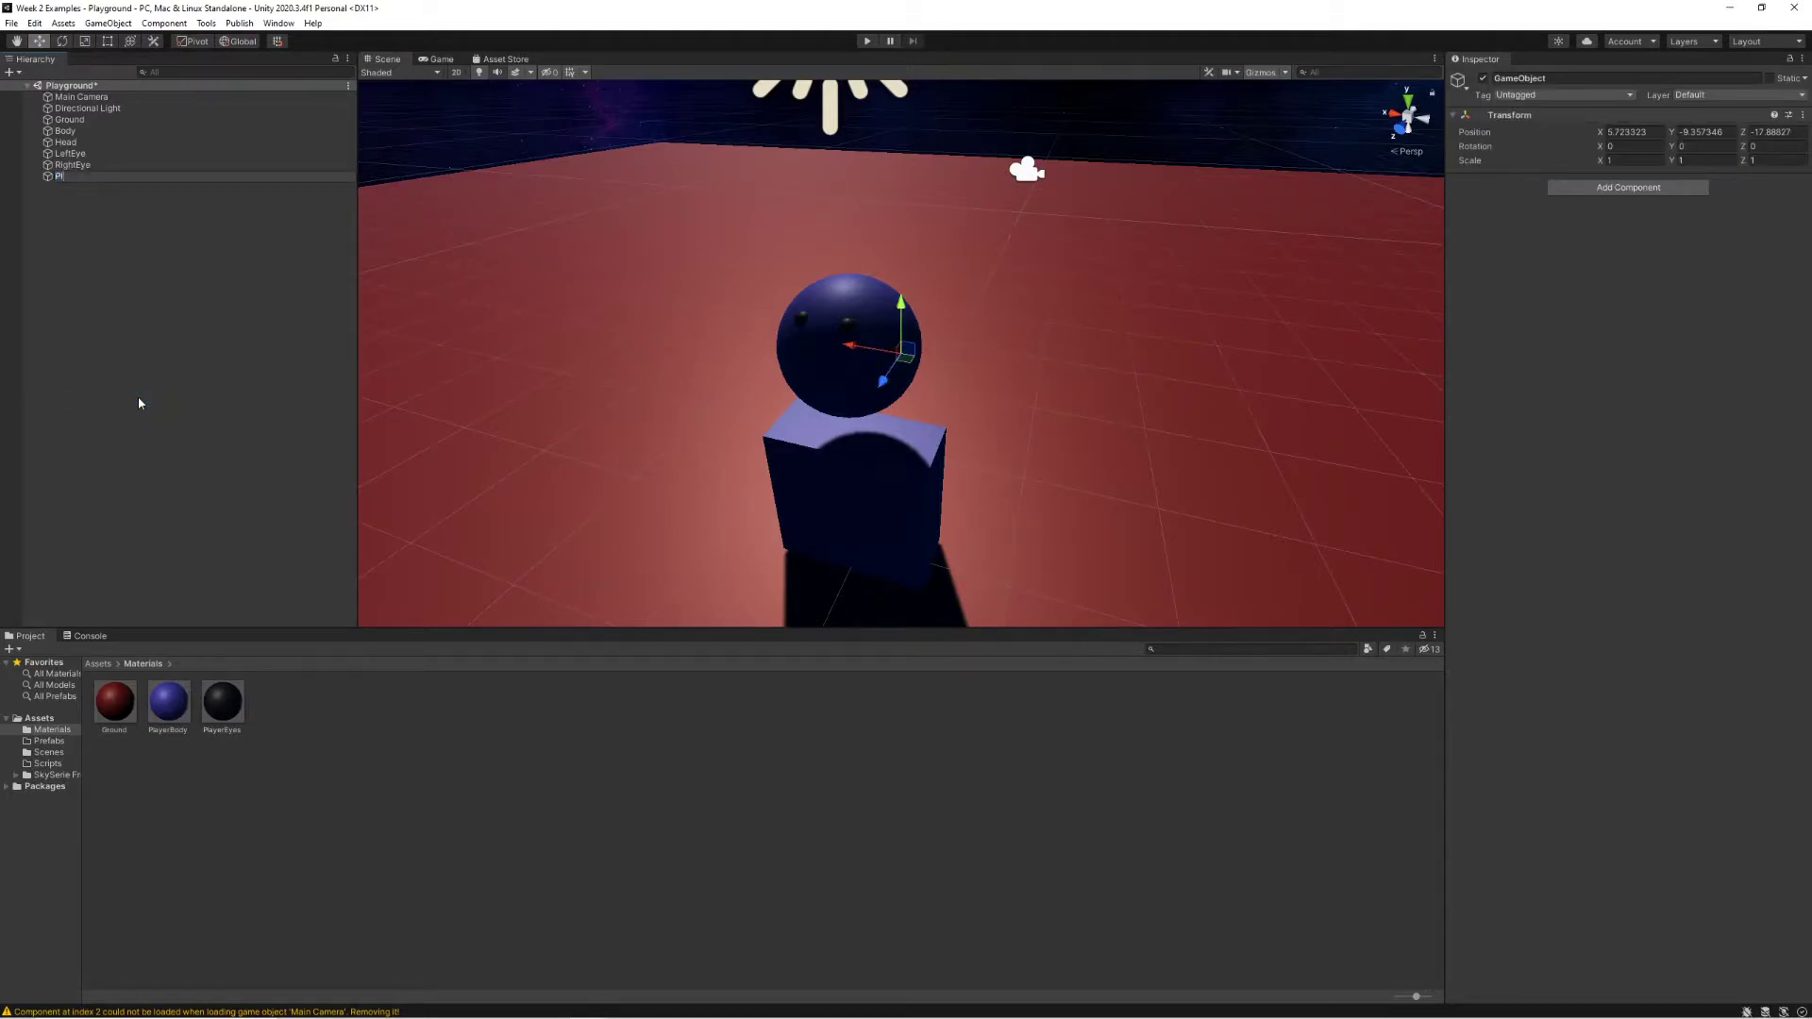
key("Return")
left_click(140, 370)
left_click(114, 177)
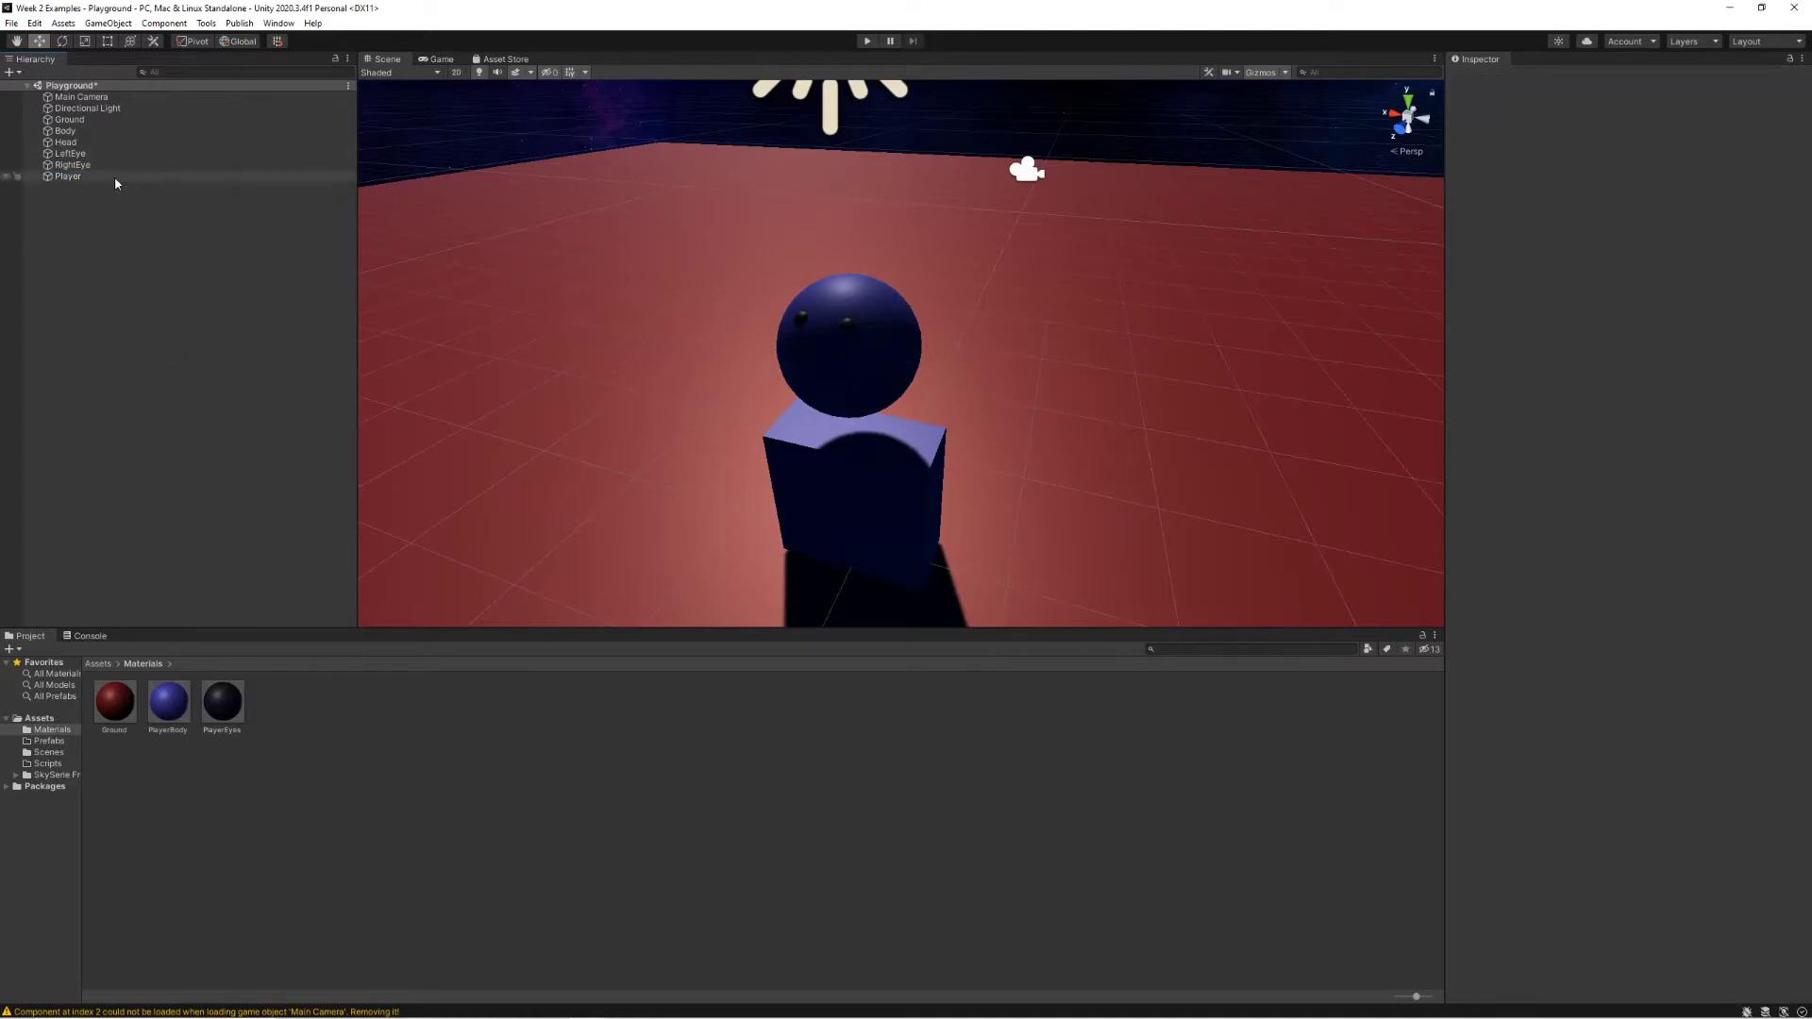
- Nest LeftEye and RightEye under Head, and place Body and Head under the Player object
left_click(58, 132)
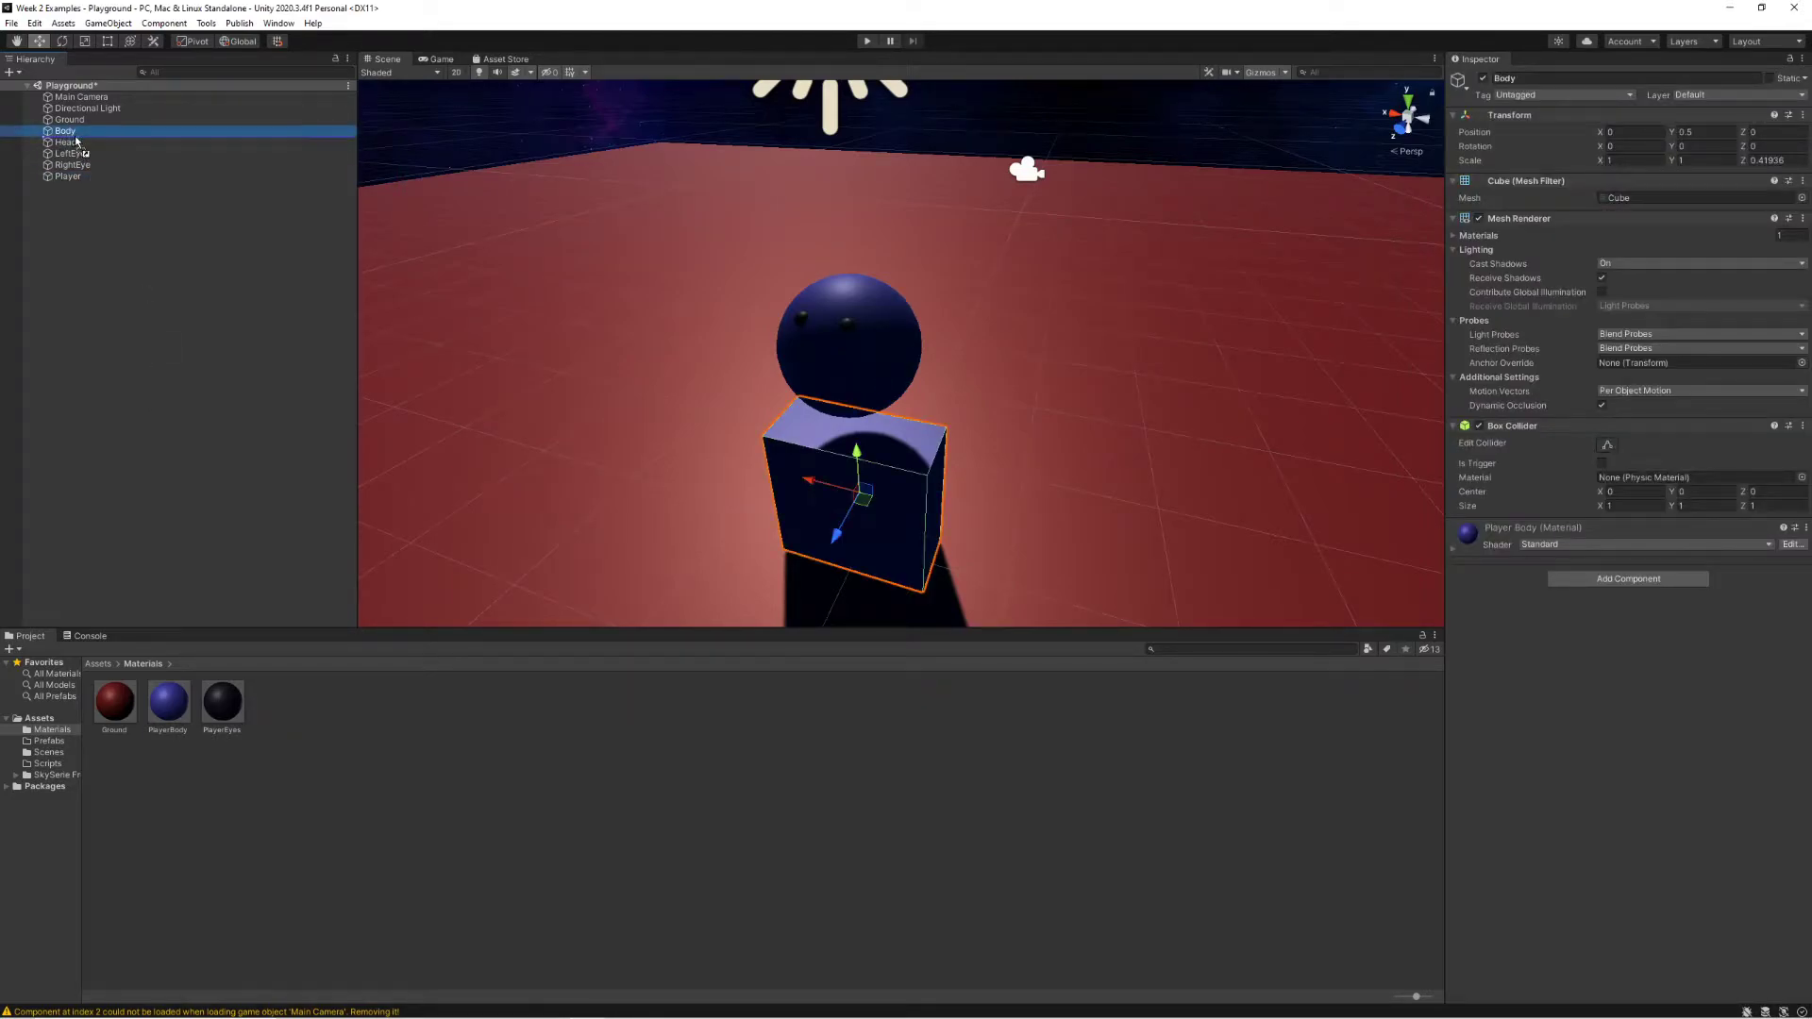
mouse_move(77, 141)
left_mouse_down()
mouse_move(77, 181)
mouse_move(104, 134)
mouse_move(95, 177)
mouse_move(117, 170)
mouse_move(96, 164)
left_mouse_up()
left_click(168, 228)
left_click(83, 132)
left_click(108, 221)
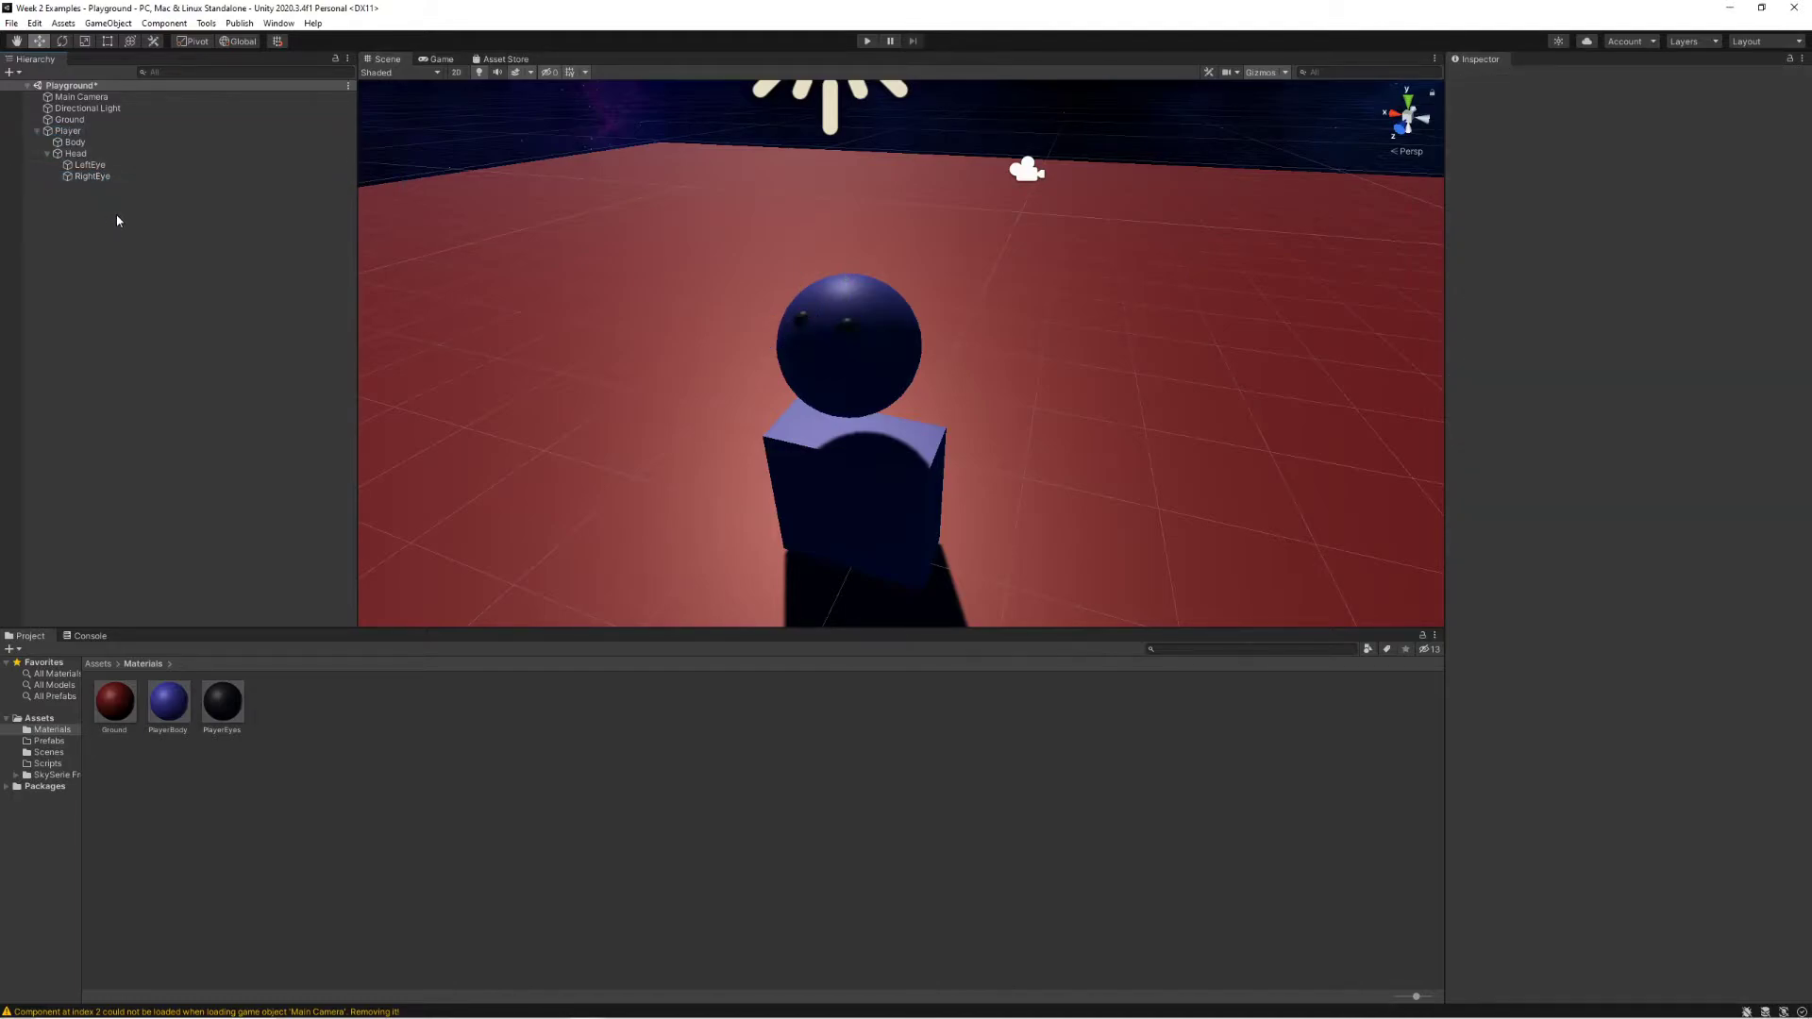
- Move the Player parent object slightly so that all its child parts move with it
left_click(115, 133)
mouse_move(896, 388)
left_mouse_down()
mouse_move(913, 349)
mouse_move(885, 387)
left_mouse_up()
- Try moving the Body child by itself, and undo the move
left_click(146, 142)
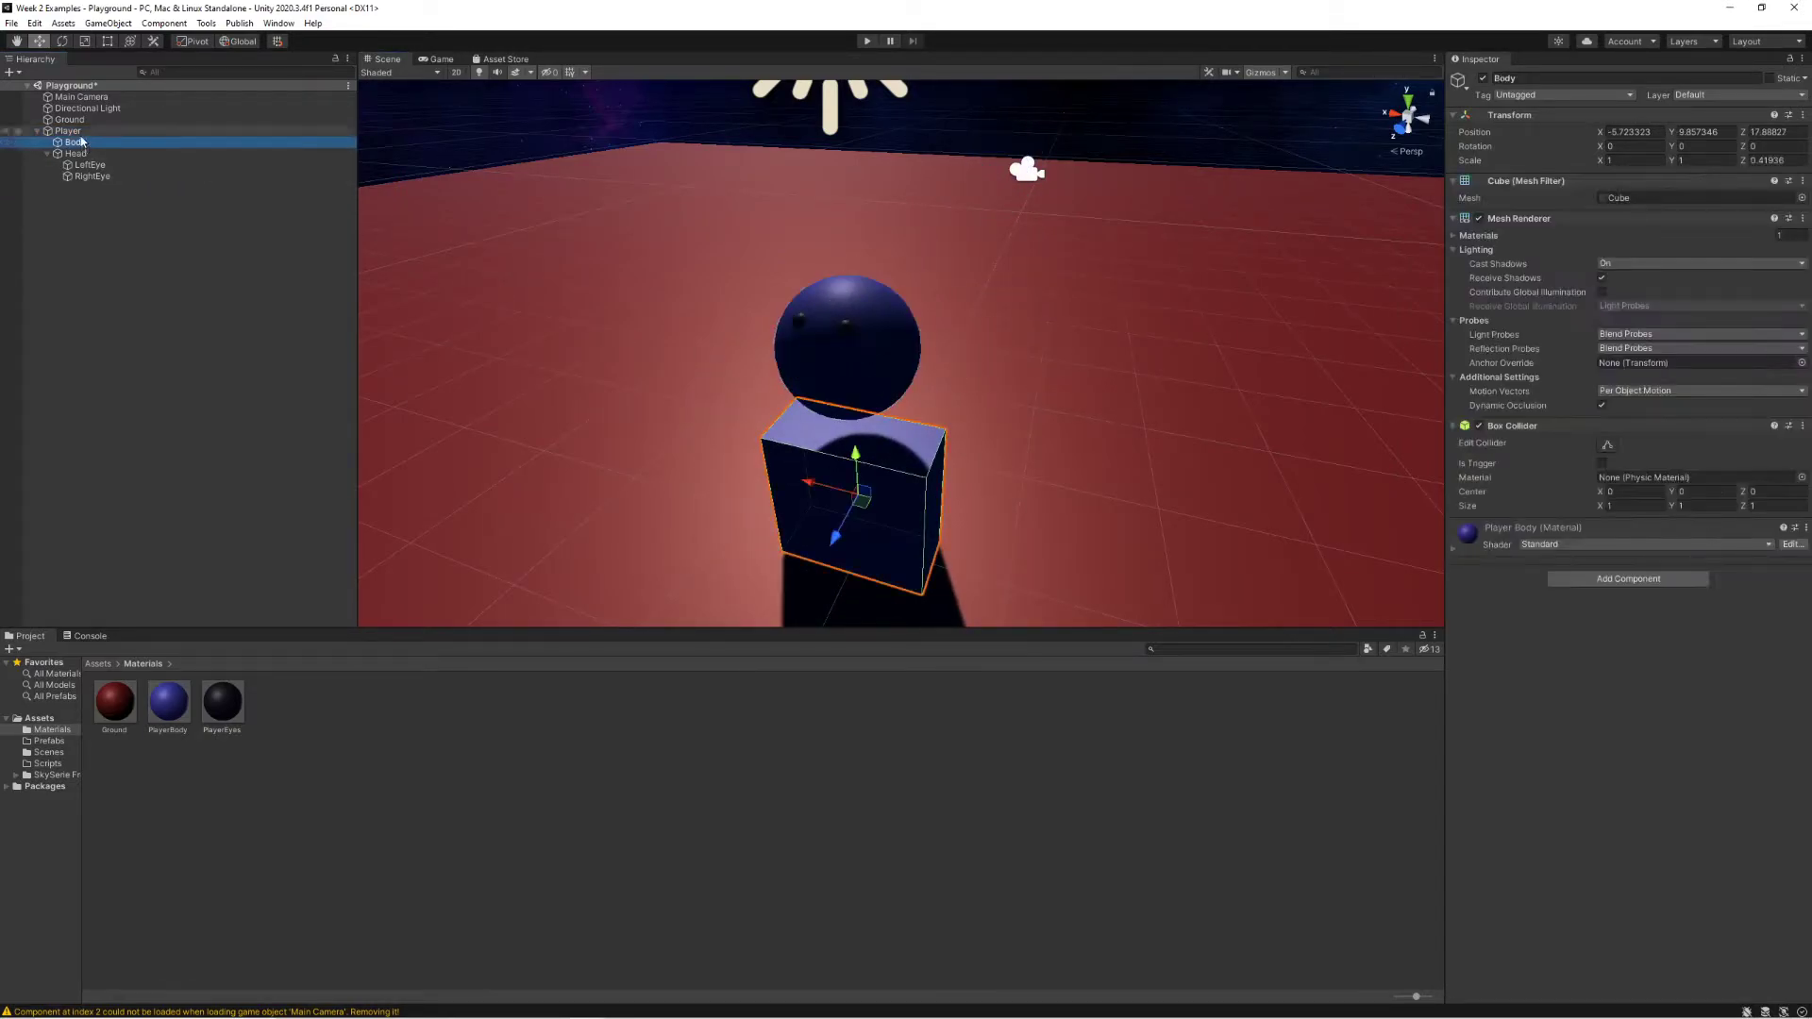
left_click_drag(836, 540, 883, 538)
key("ctrl+z")
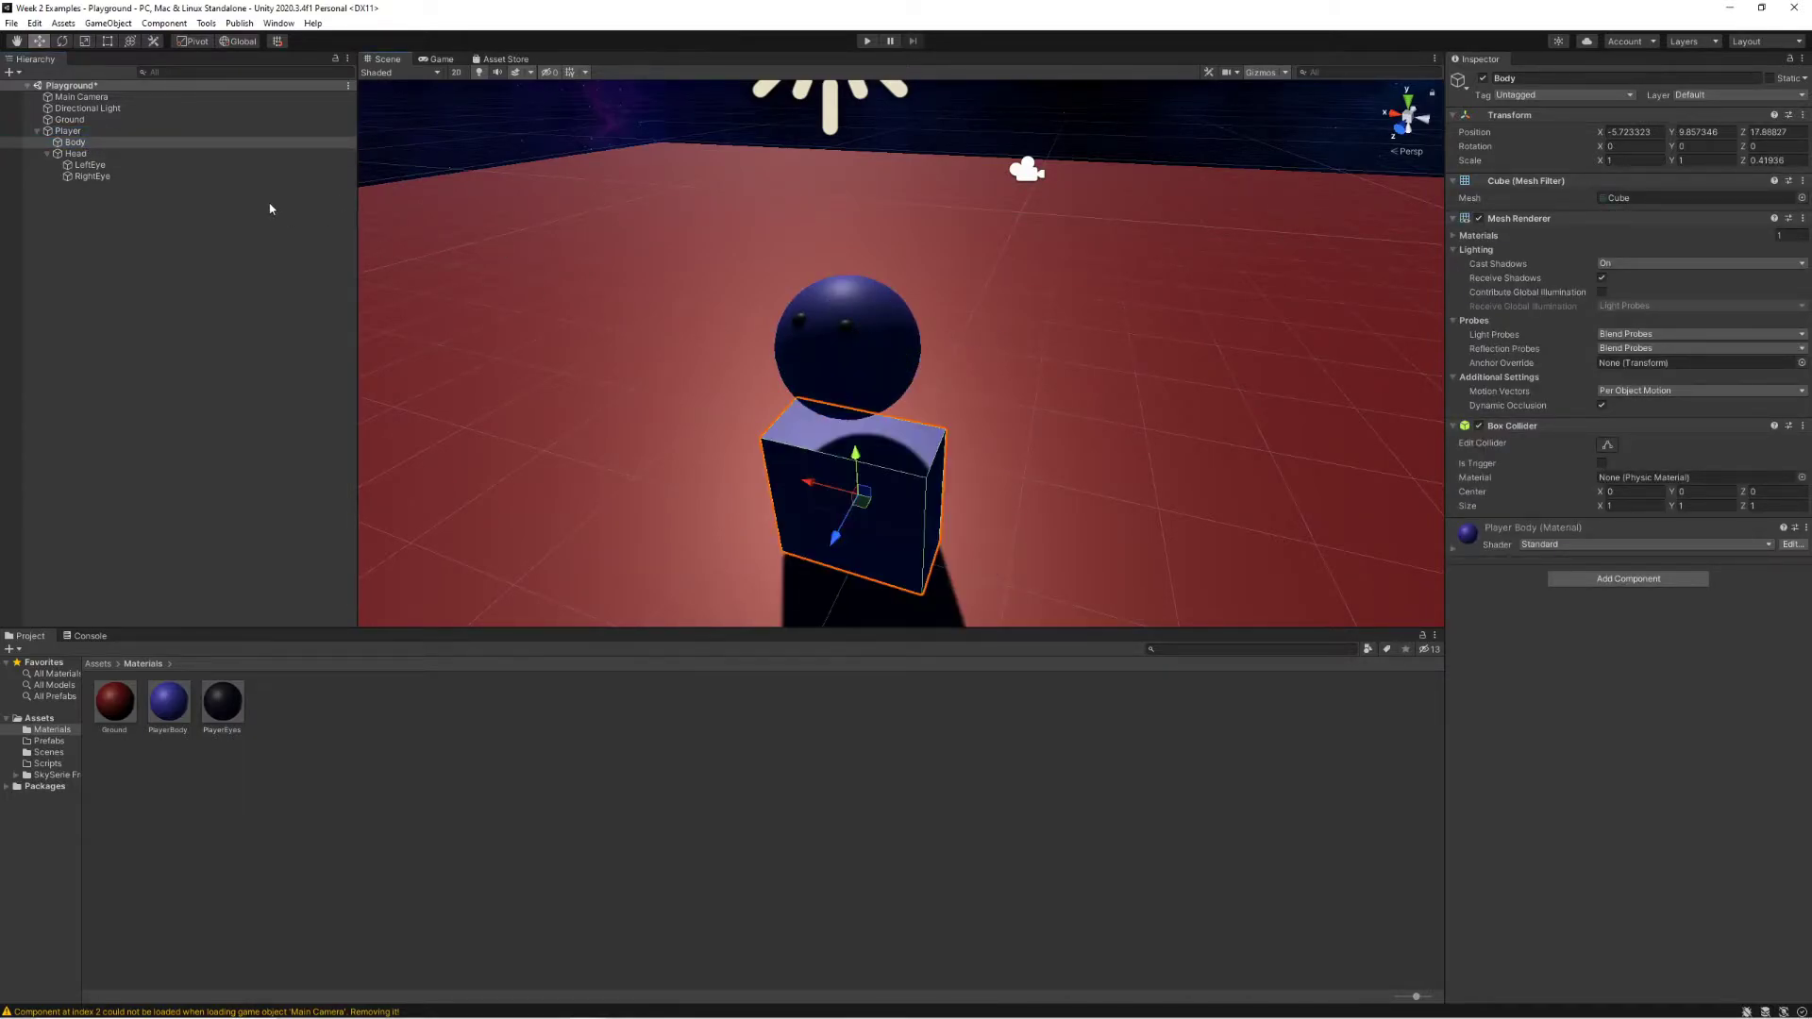
- Try moving the Head with its child eyes away from the body, and undo the move
left_click(112, 153)
left_click_drag(822, 379, 907, 326)
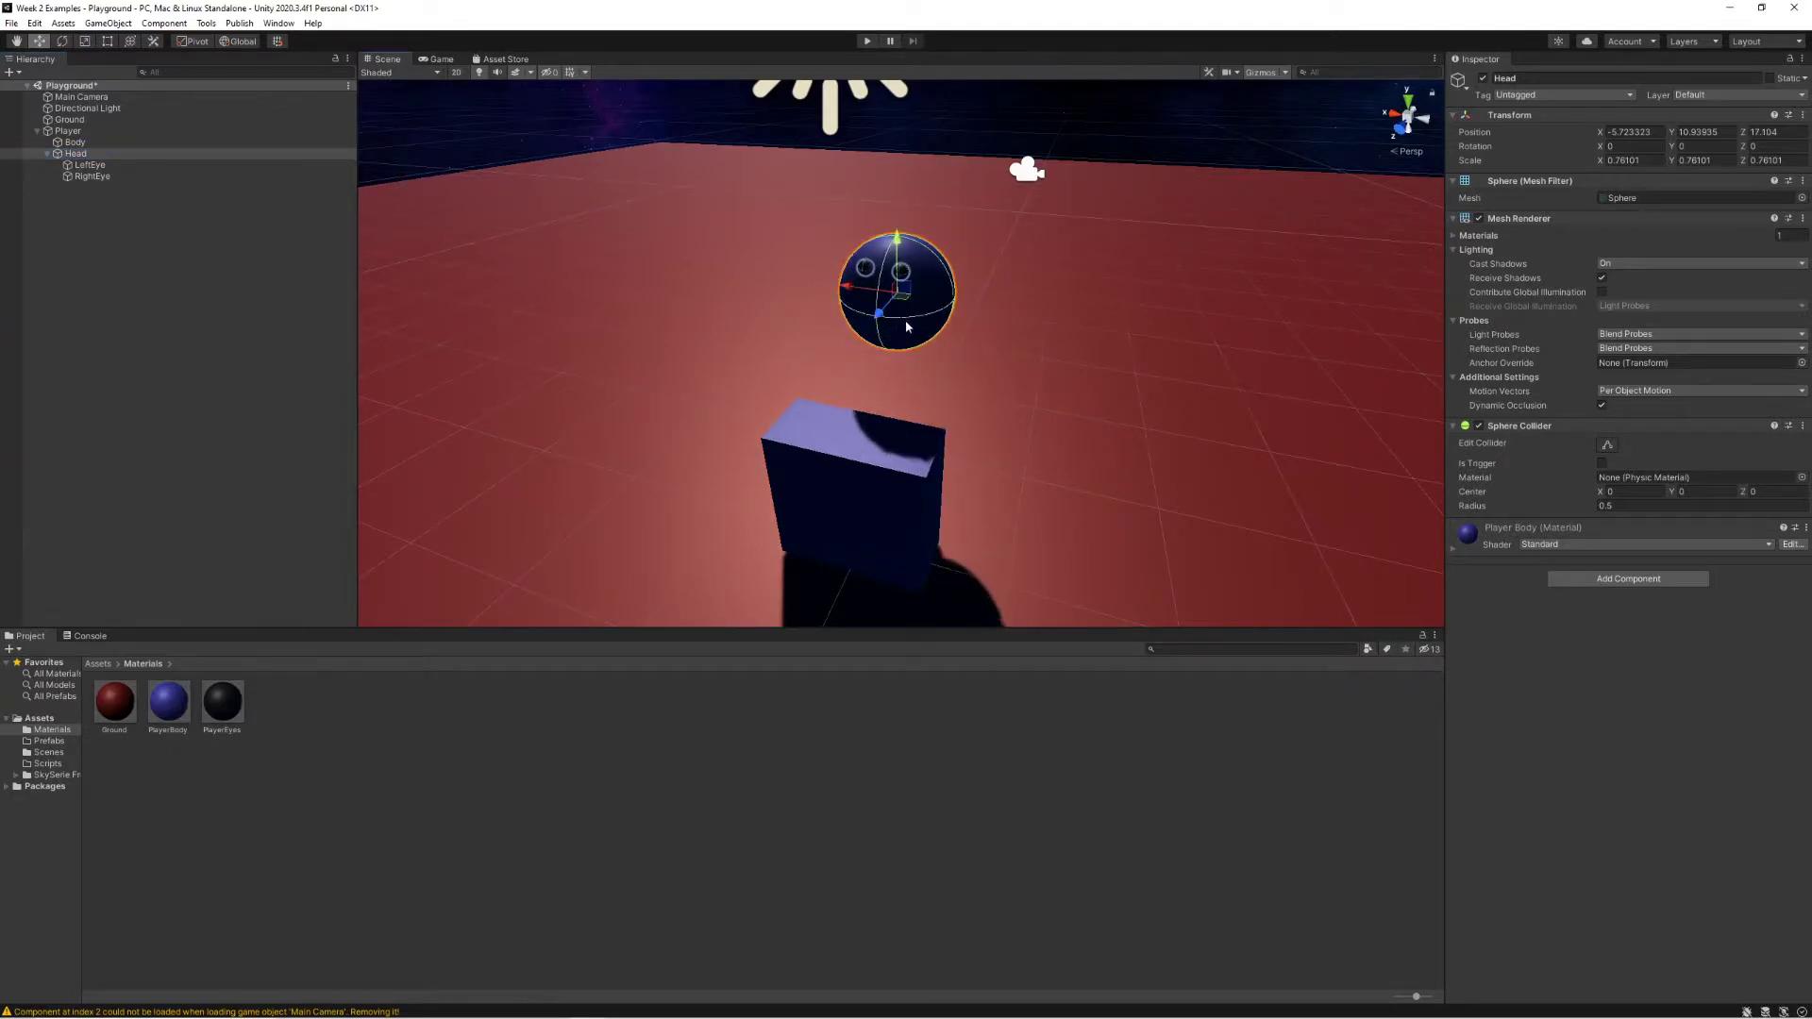
left_click(96, 177, "shift")
left_click(122, 213)
left_click(88, 155)
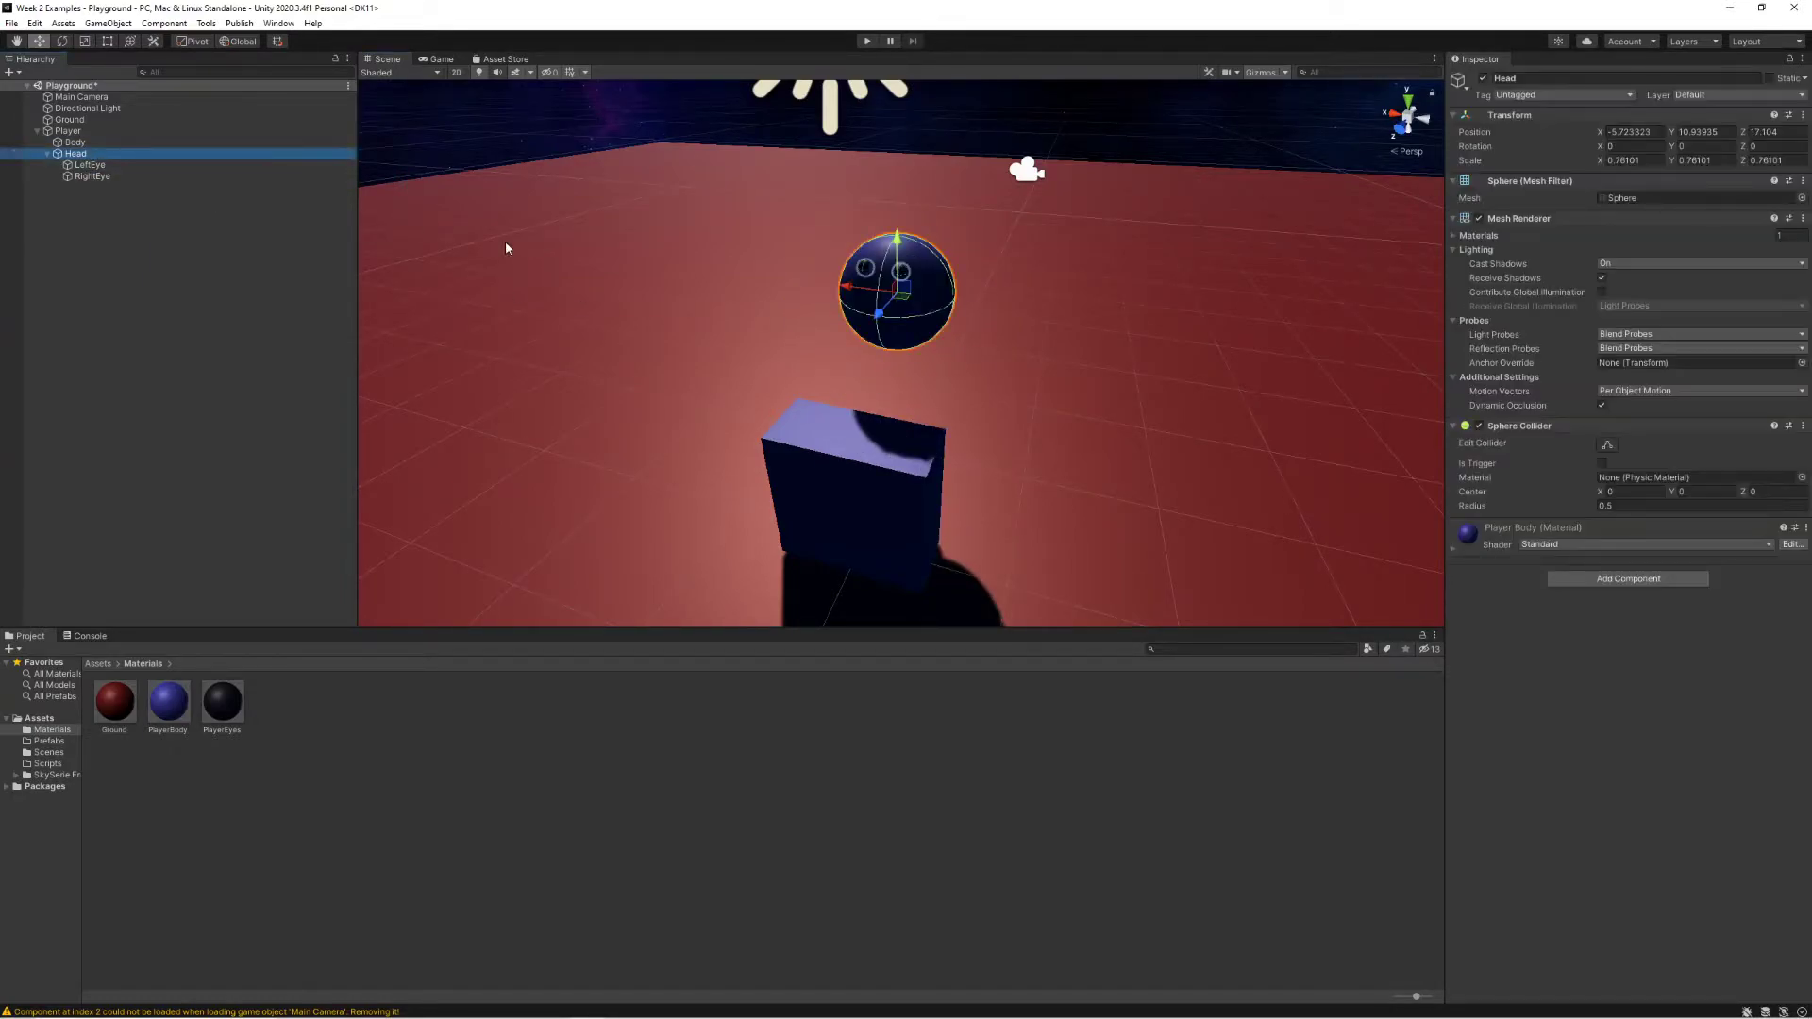
key("ctrl+z")
key("ctrl+z")
key("ctrl+z")
key("ctrl+z")
left_click(1026, 390)
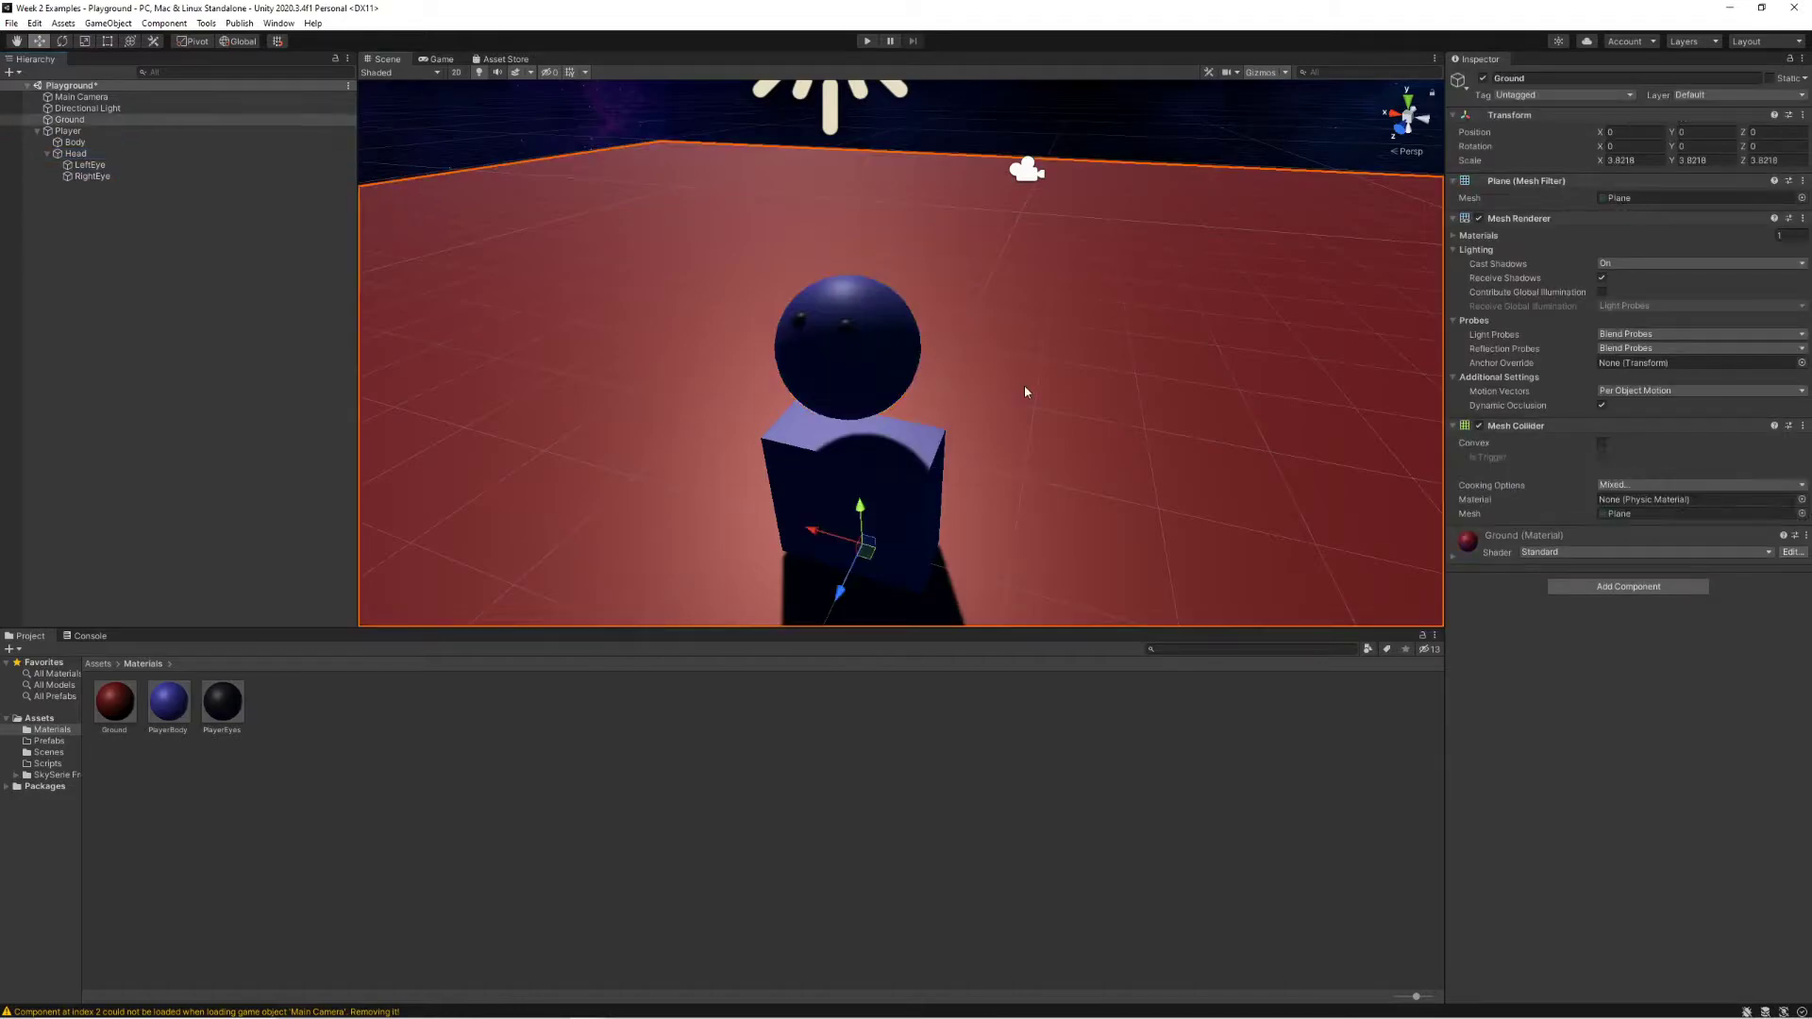
- Collapse the Player hierarchy and shift the whole Player parent along Z to about -18.04
left_click(1054, 121)
left_click_drag(907, 321, 657, 306, "alt")
left_click(70, 131)
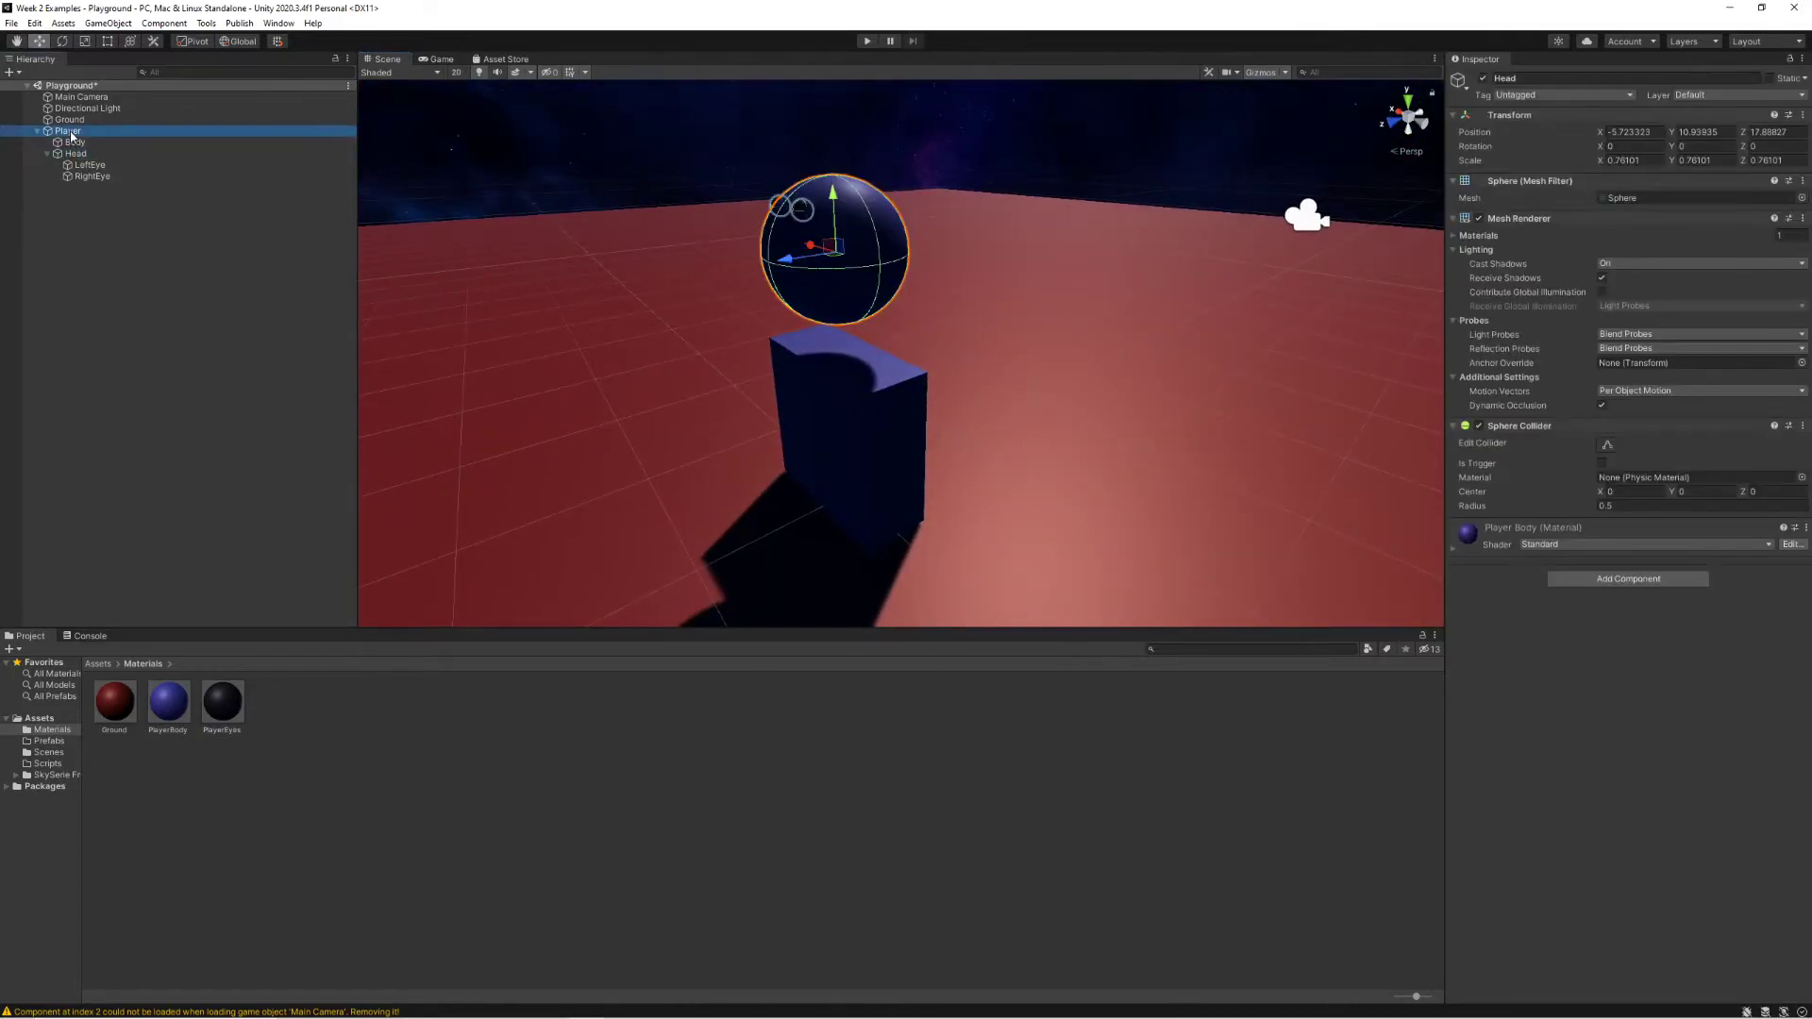
double_click(78, 143)
left_click(75, 154)
left_click(68, 132)
scroll(666, 370, "down", 10)
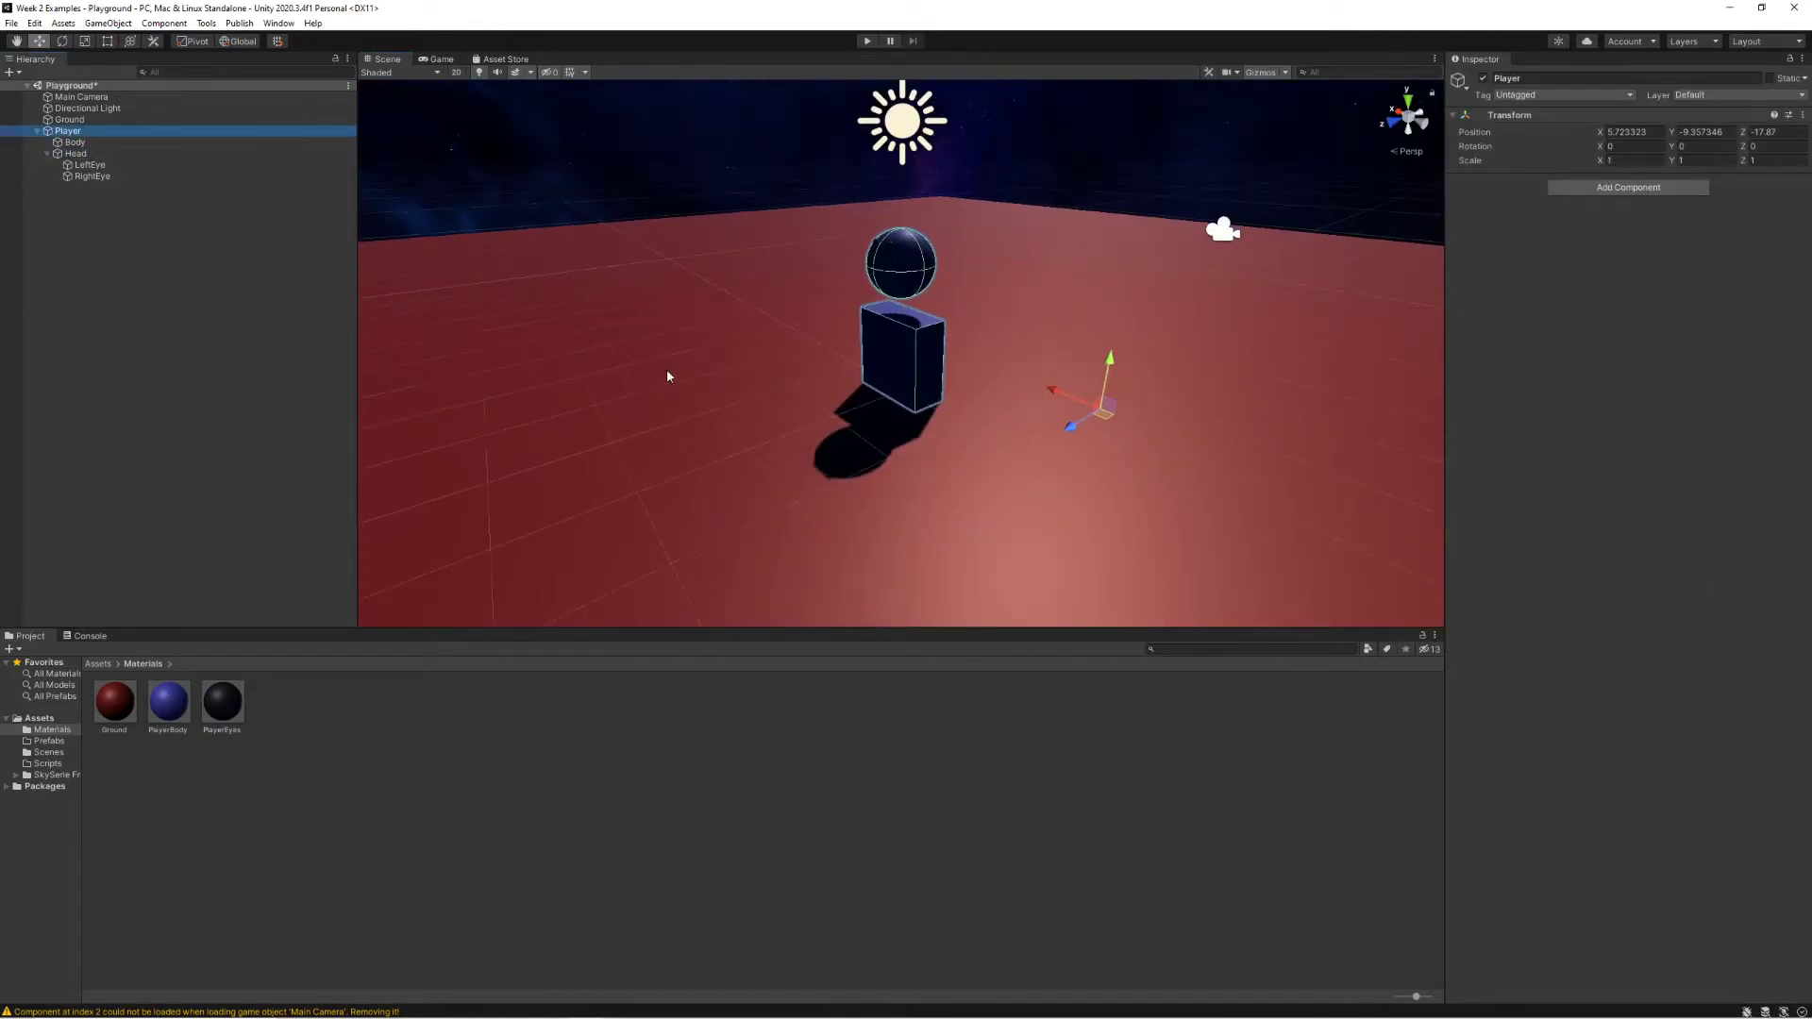
scroll(779, 368, "up", 3)
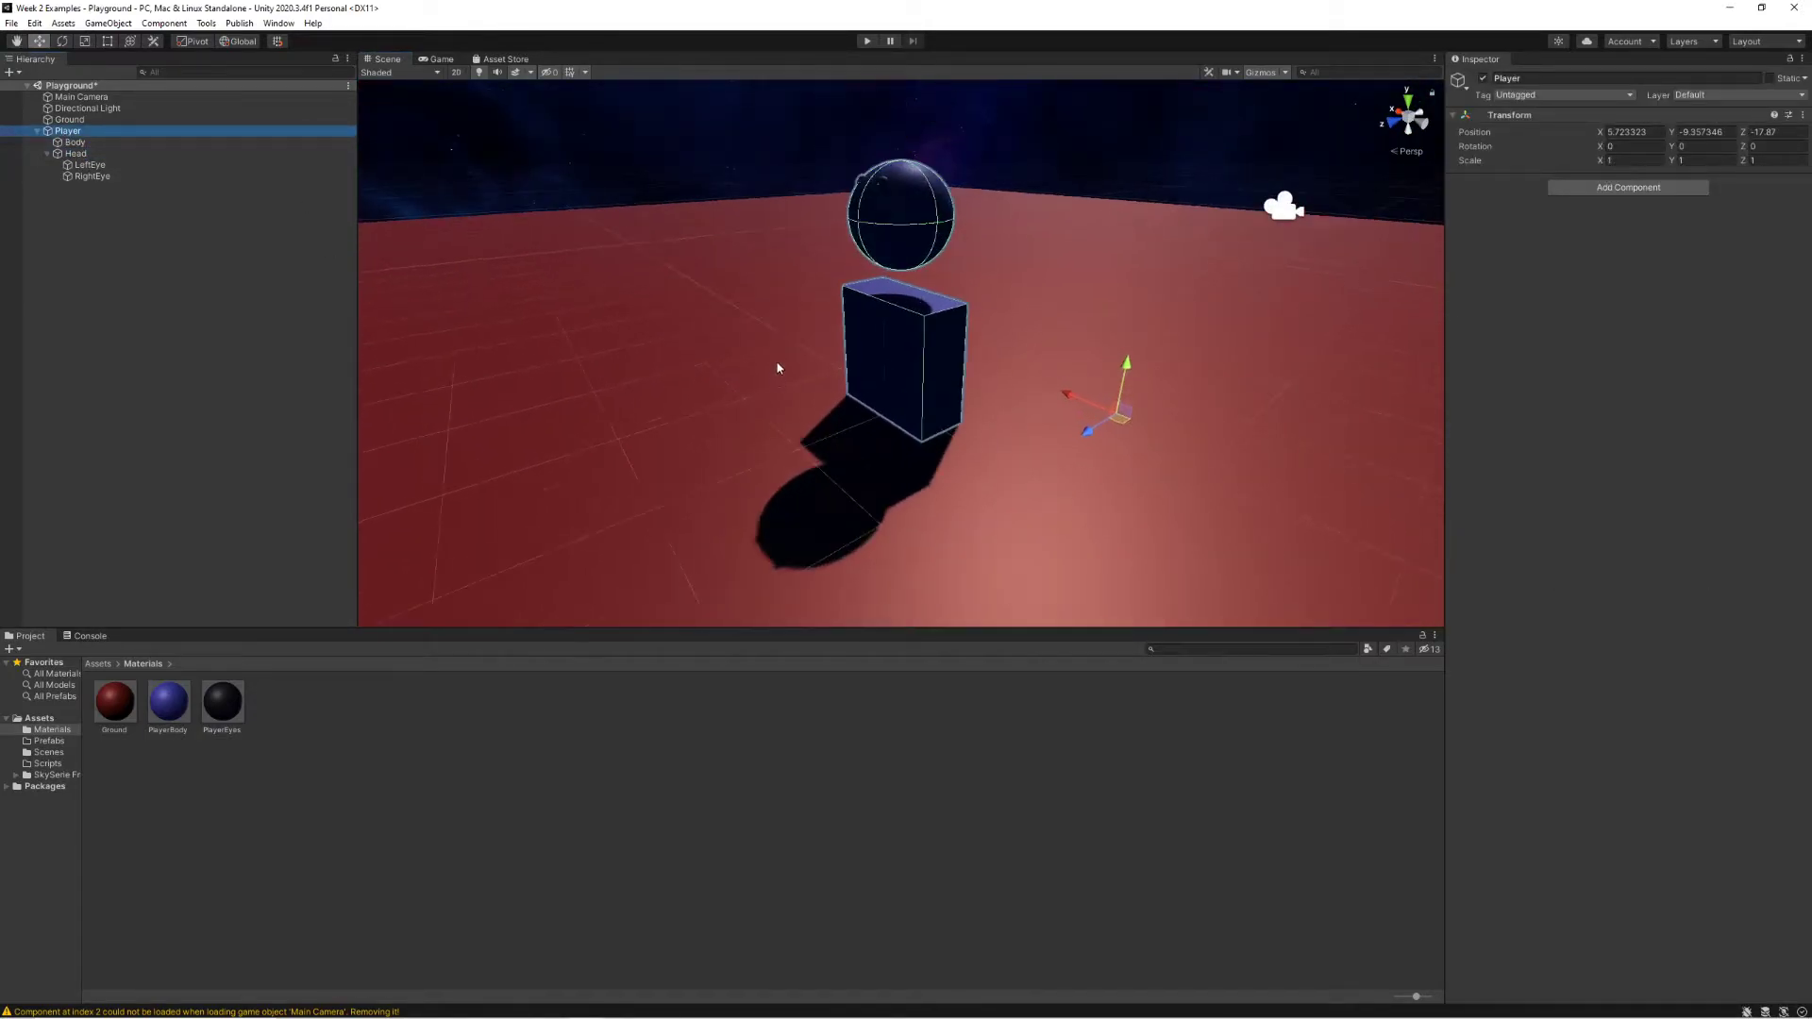
left_click(37, 133)
mouse_move(1090, 443)
left_mouse_down()
mouse_move(1146, 401)
mouse_move(1062, 438)
mouse_move(1085, 422)
left_mouse_up()
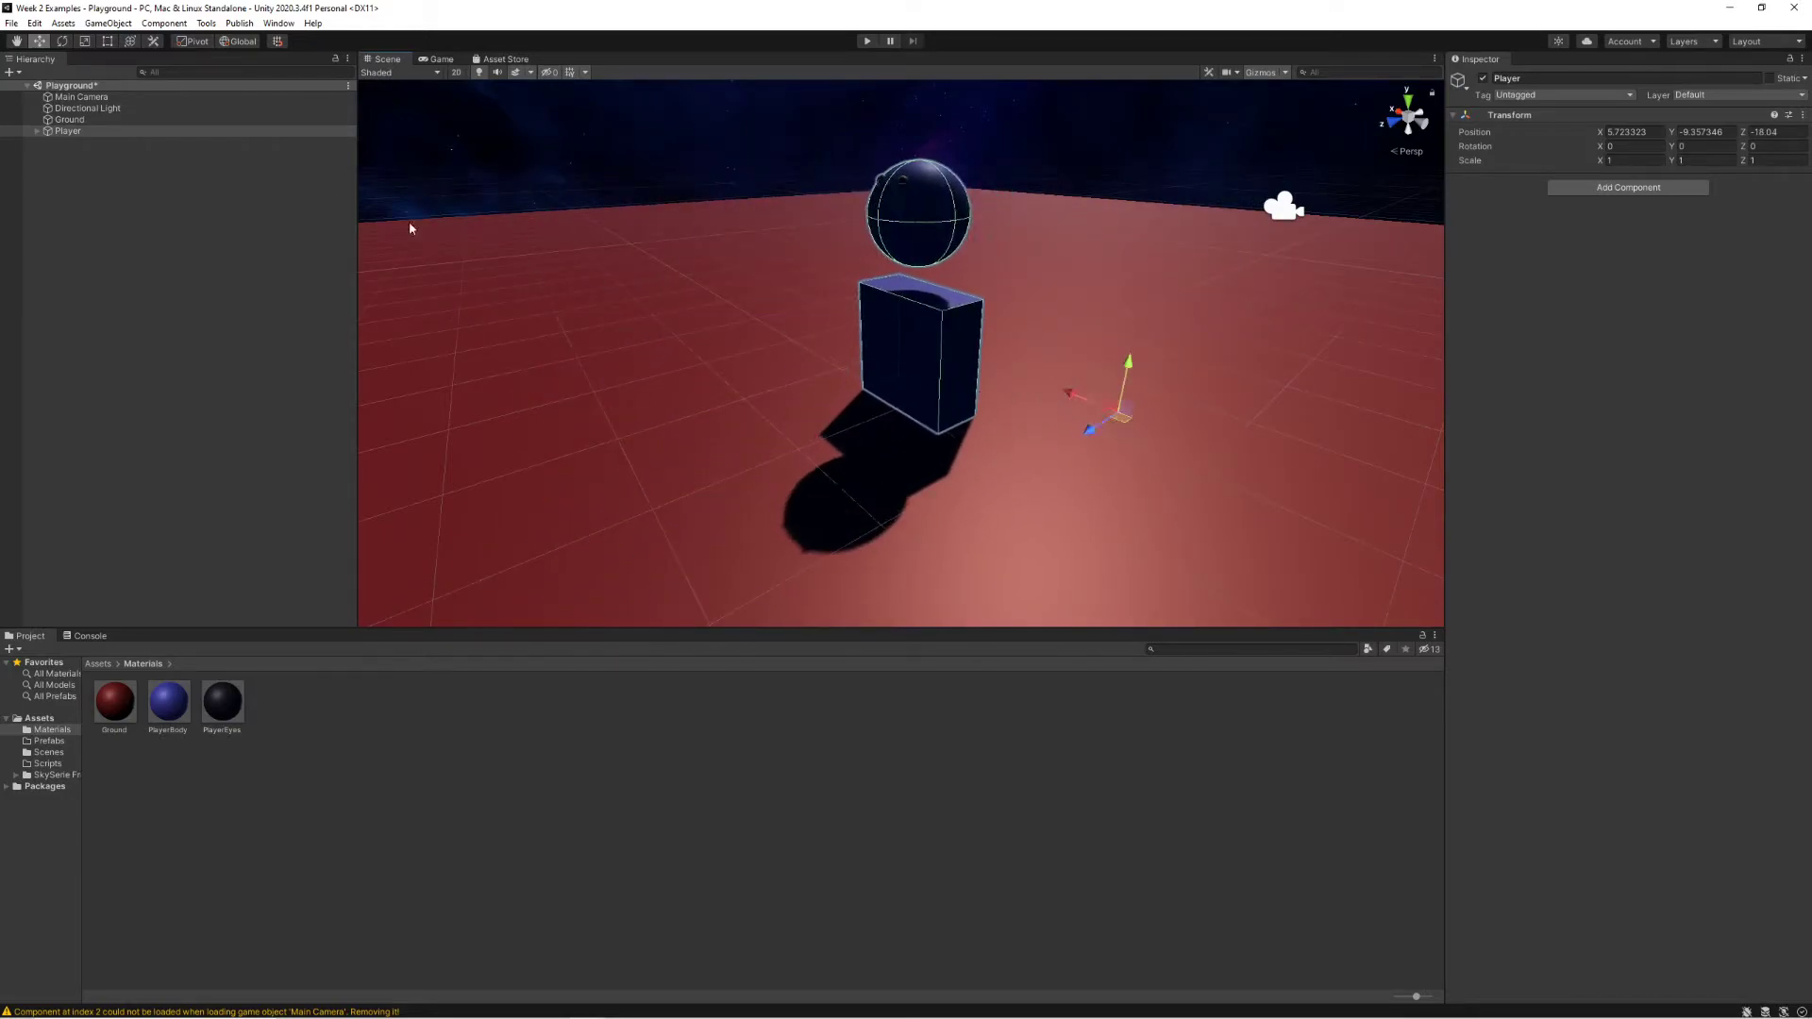
- Lower the Head child to about Y 10.8 so that it rests on the Body
left_click(36, 132)
left_click(76, 153)
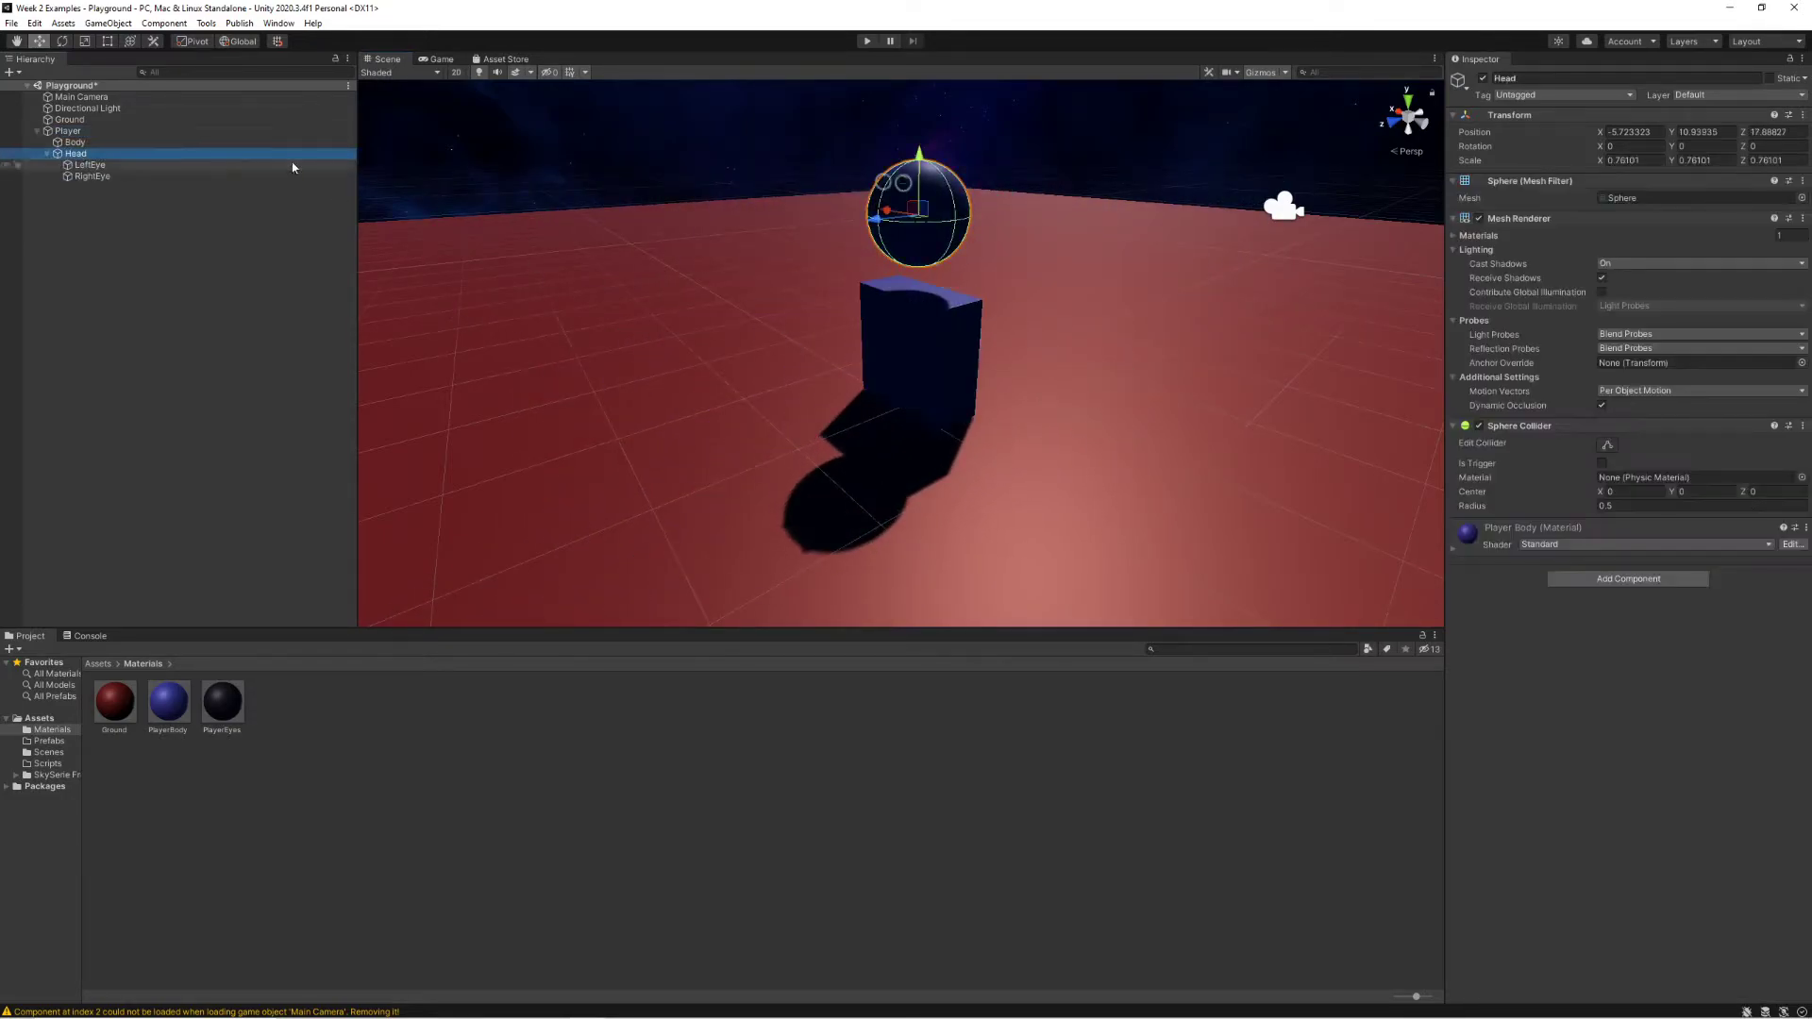
left_click_drag(918, 163, 918, 182)
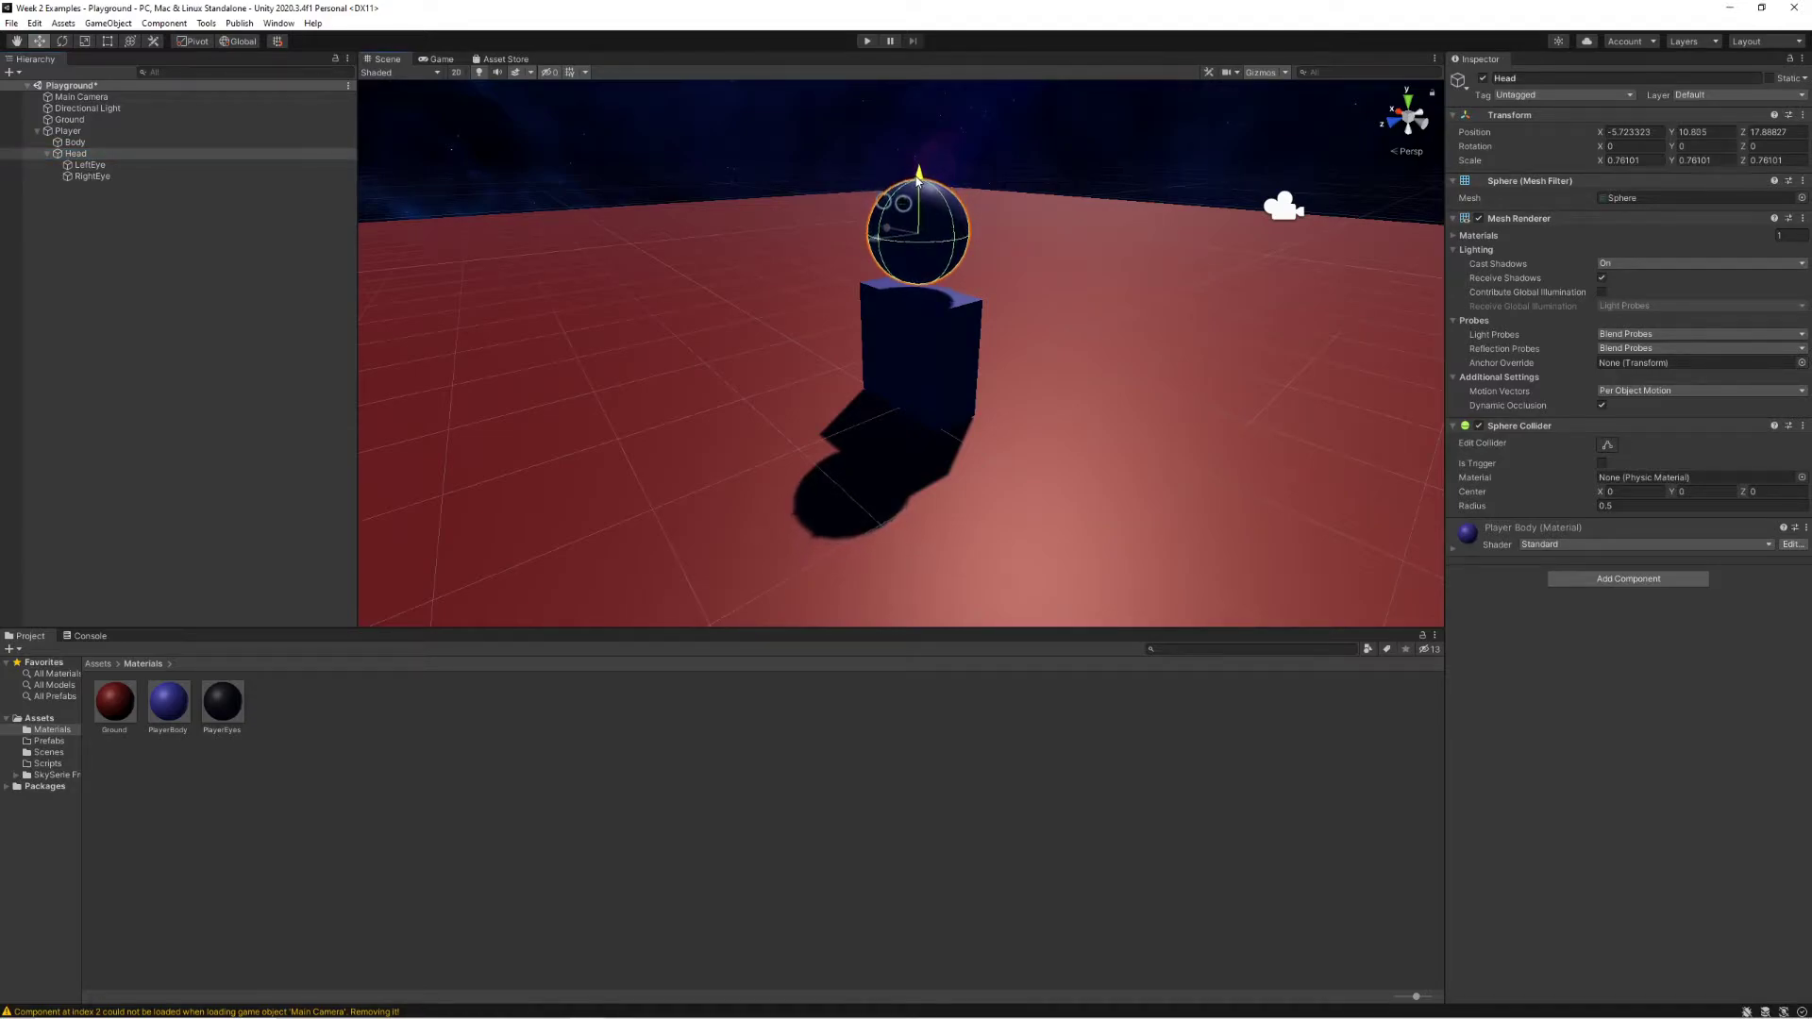
left_click(773, 154)
- Narrow the Body cube by scaling it along X to about 0.75
right_click_drag(766, 212, 983, 238)
left_click(888, 338)
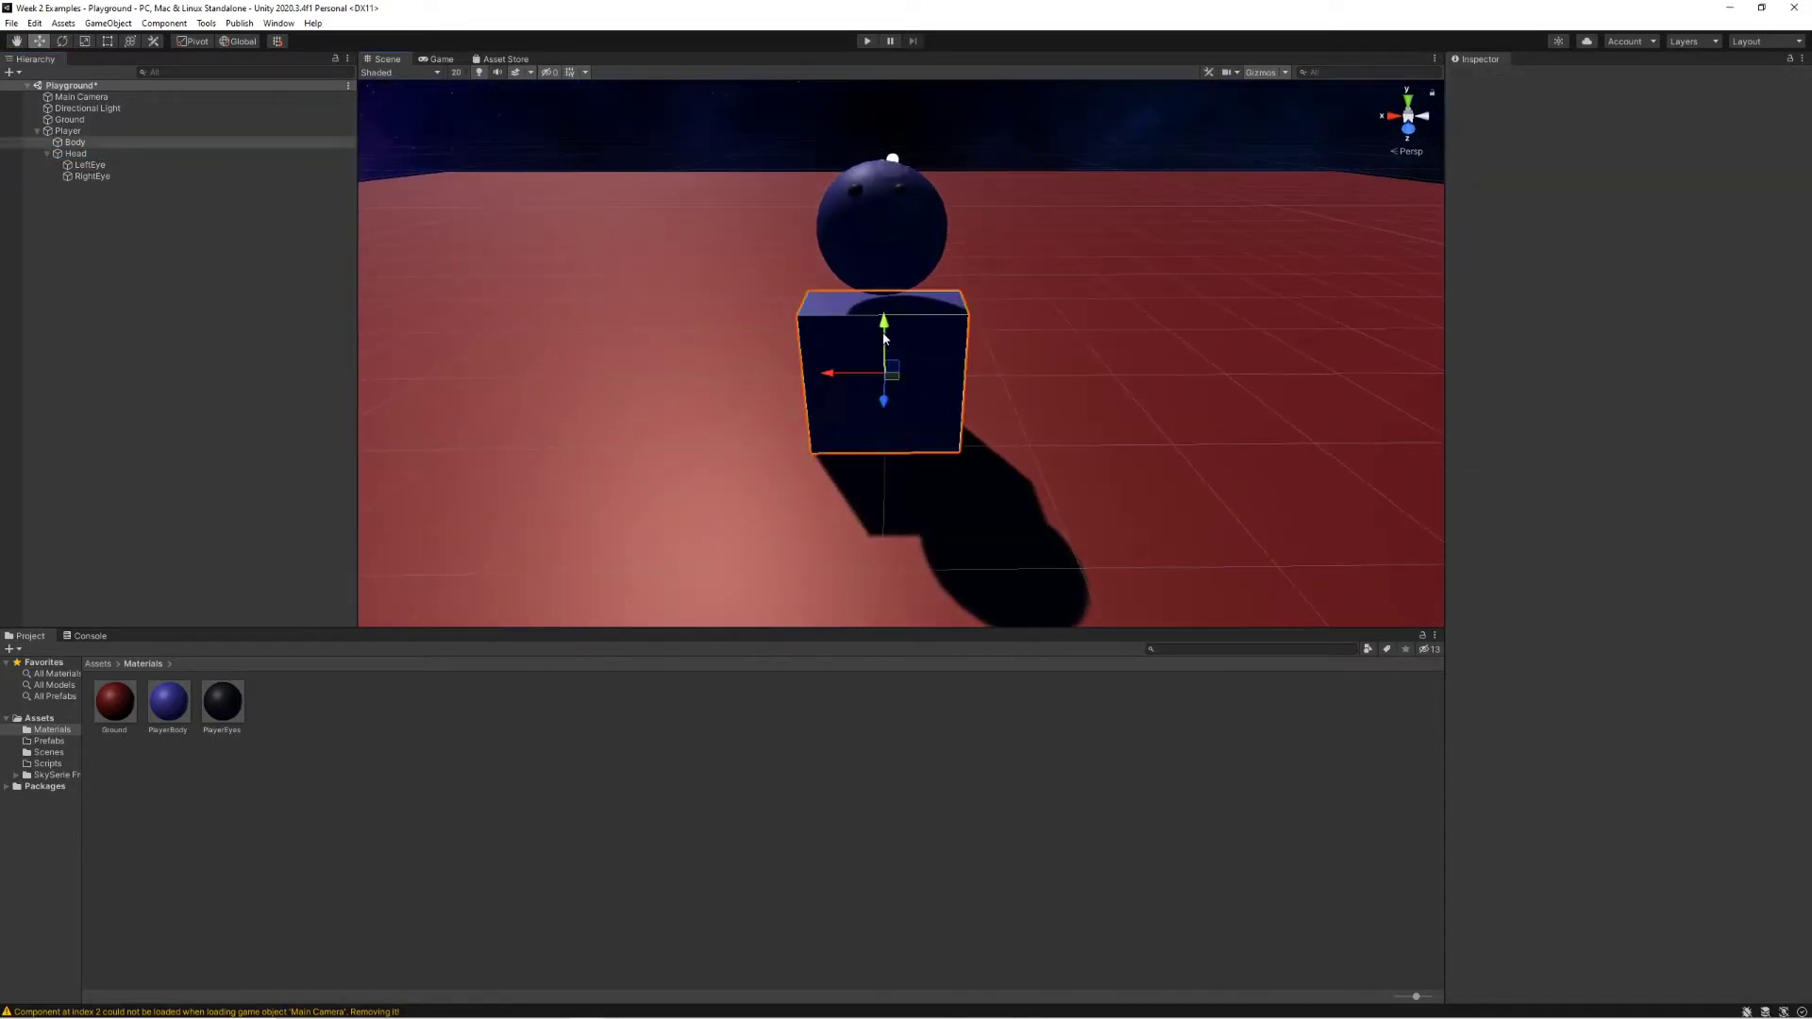
key("e")
key("r")
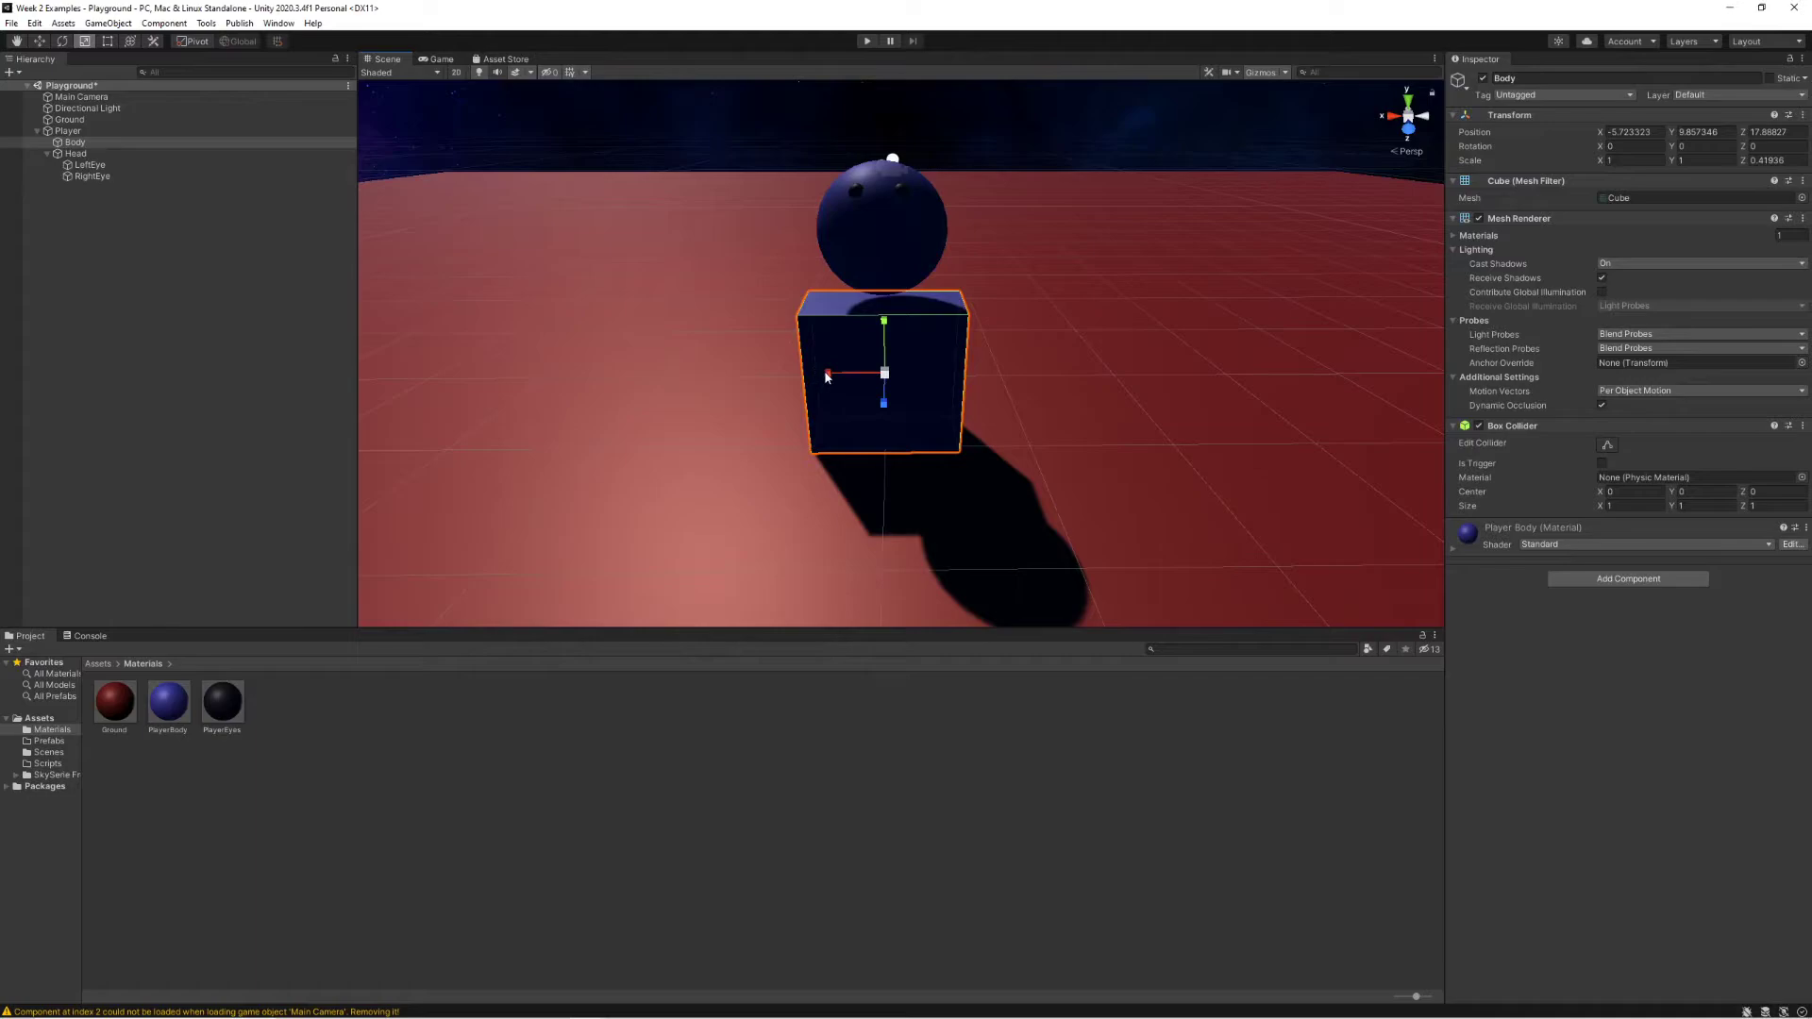
left_click_drag(827, 375, 842, 376)
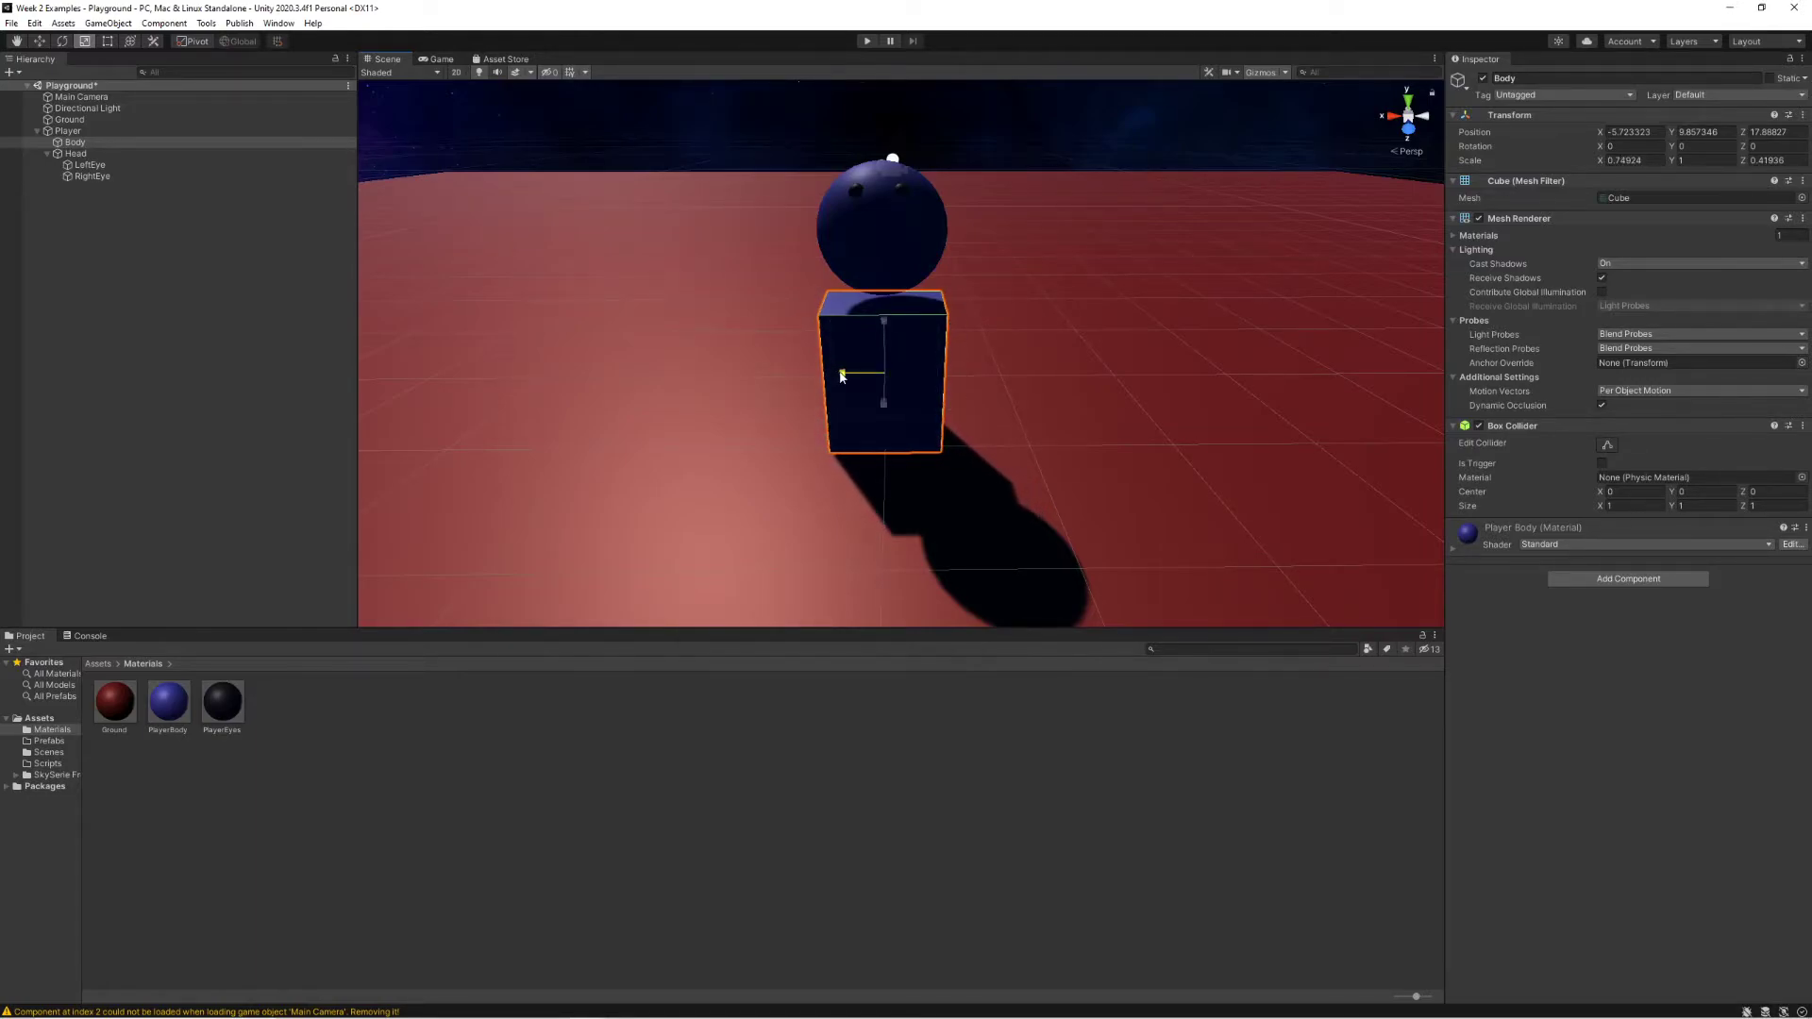
left_click(778, 188)
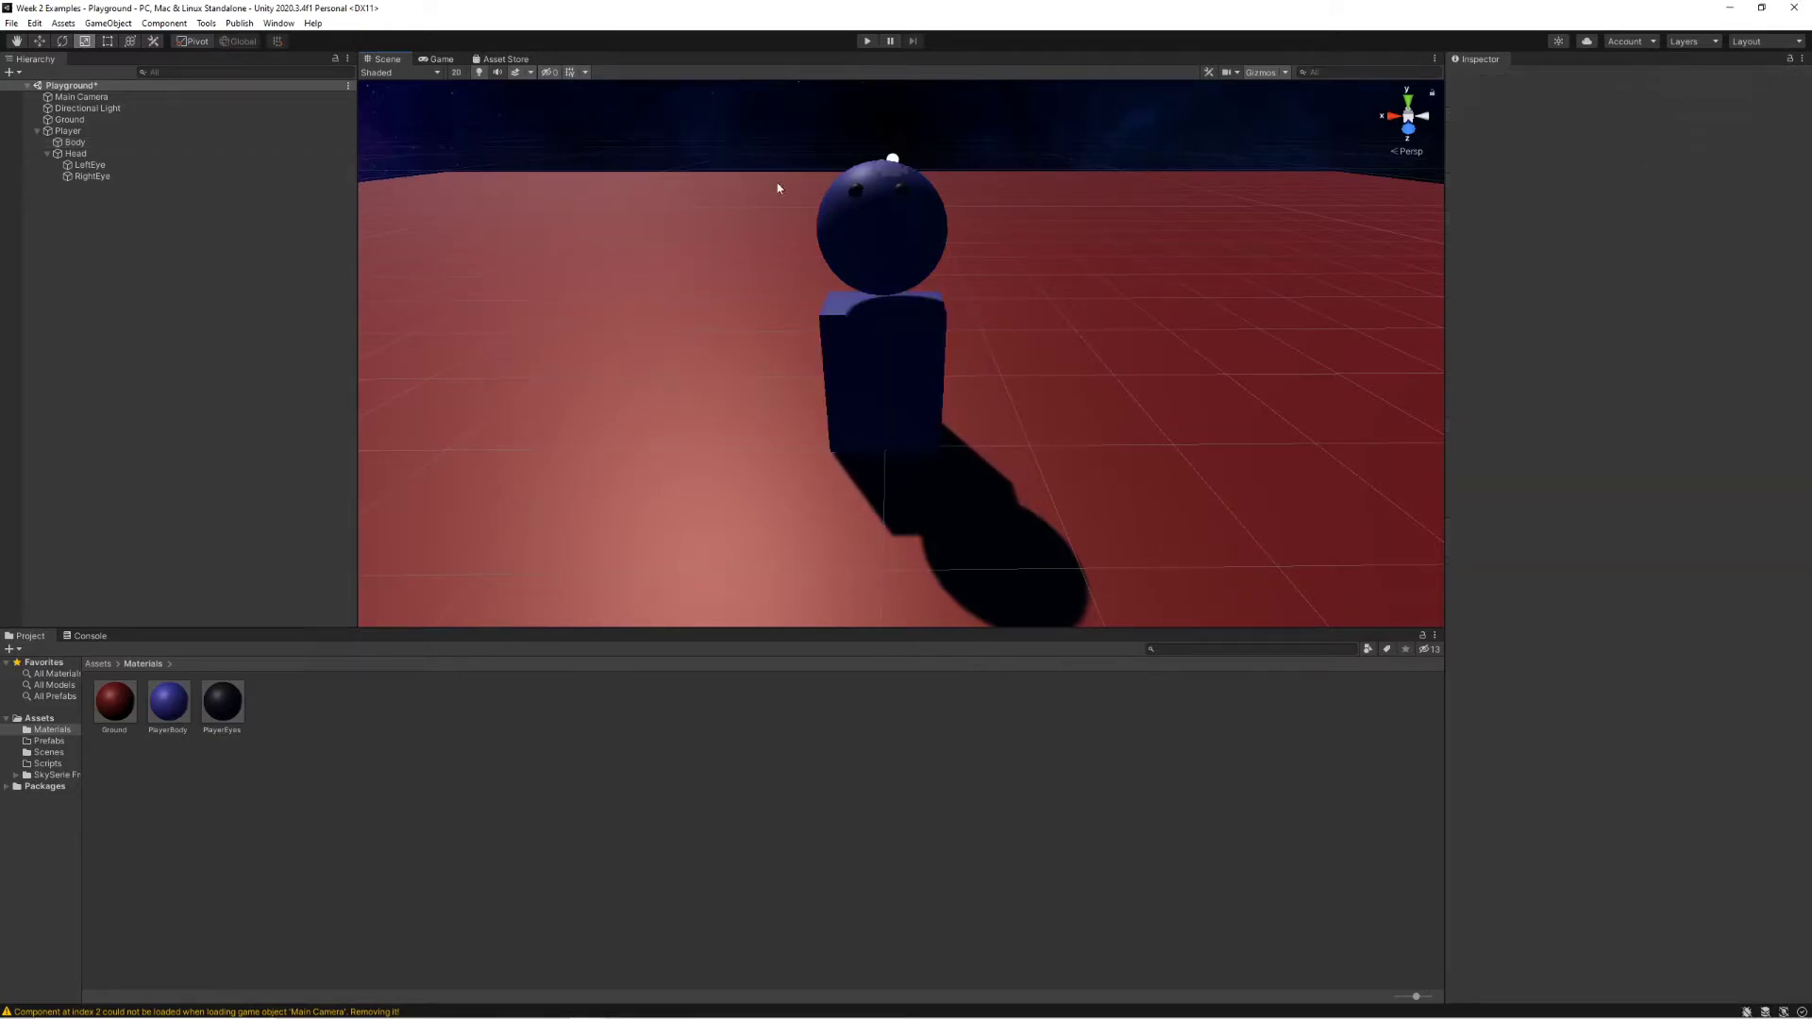
- Try shrinking the Head uniformly to about 0.59 and lowering it to Y 10.75, and undo both changes
left_click(157, 154)
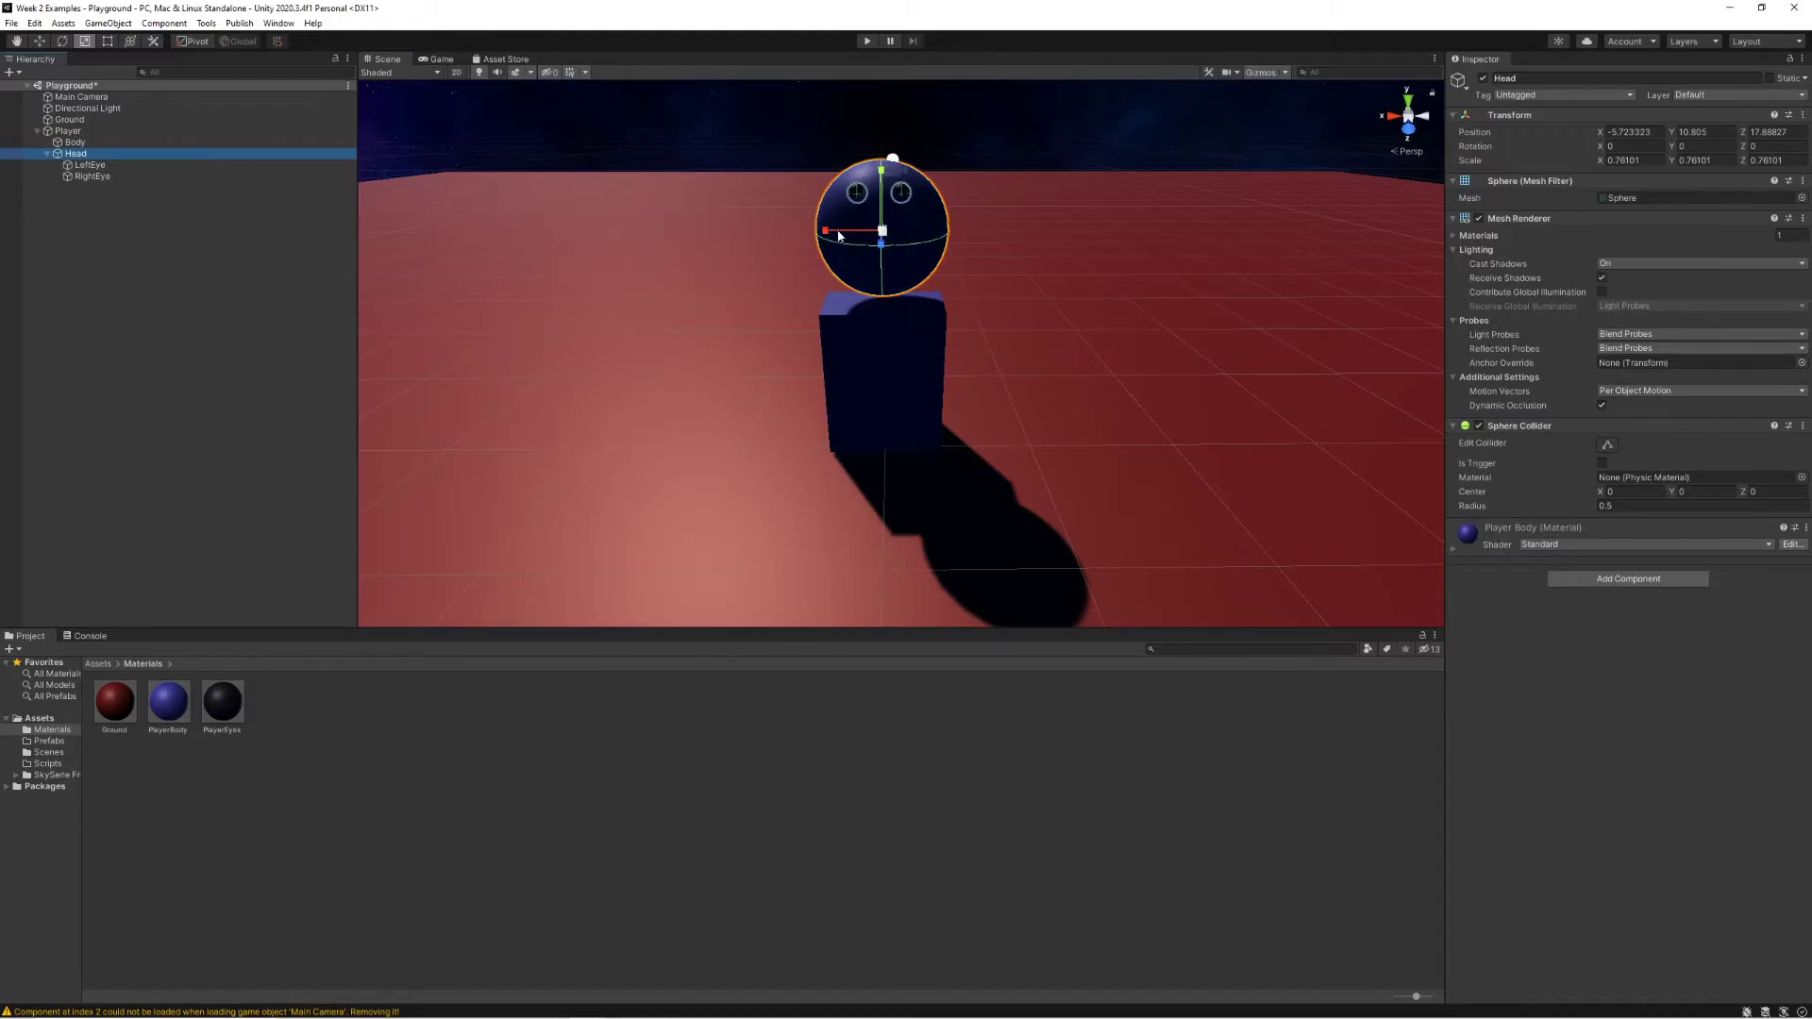
left_click_drag(876, 242, 883, 253)
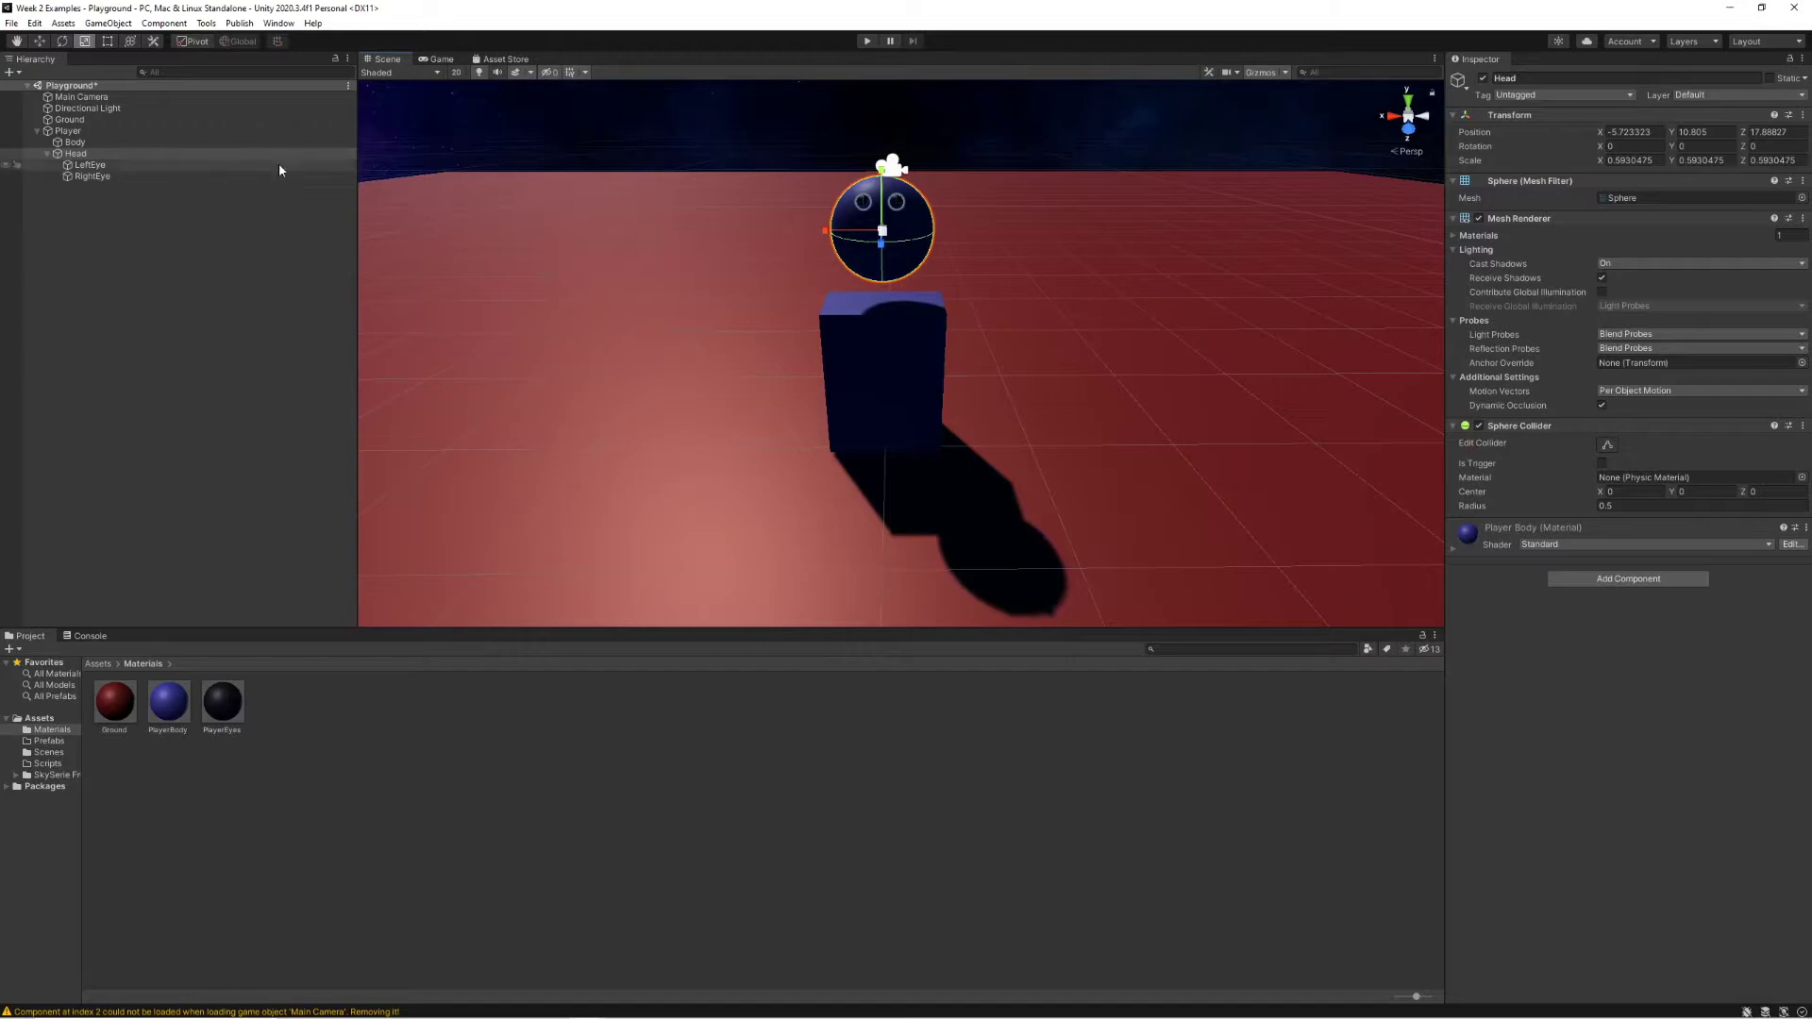
key("w")
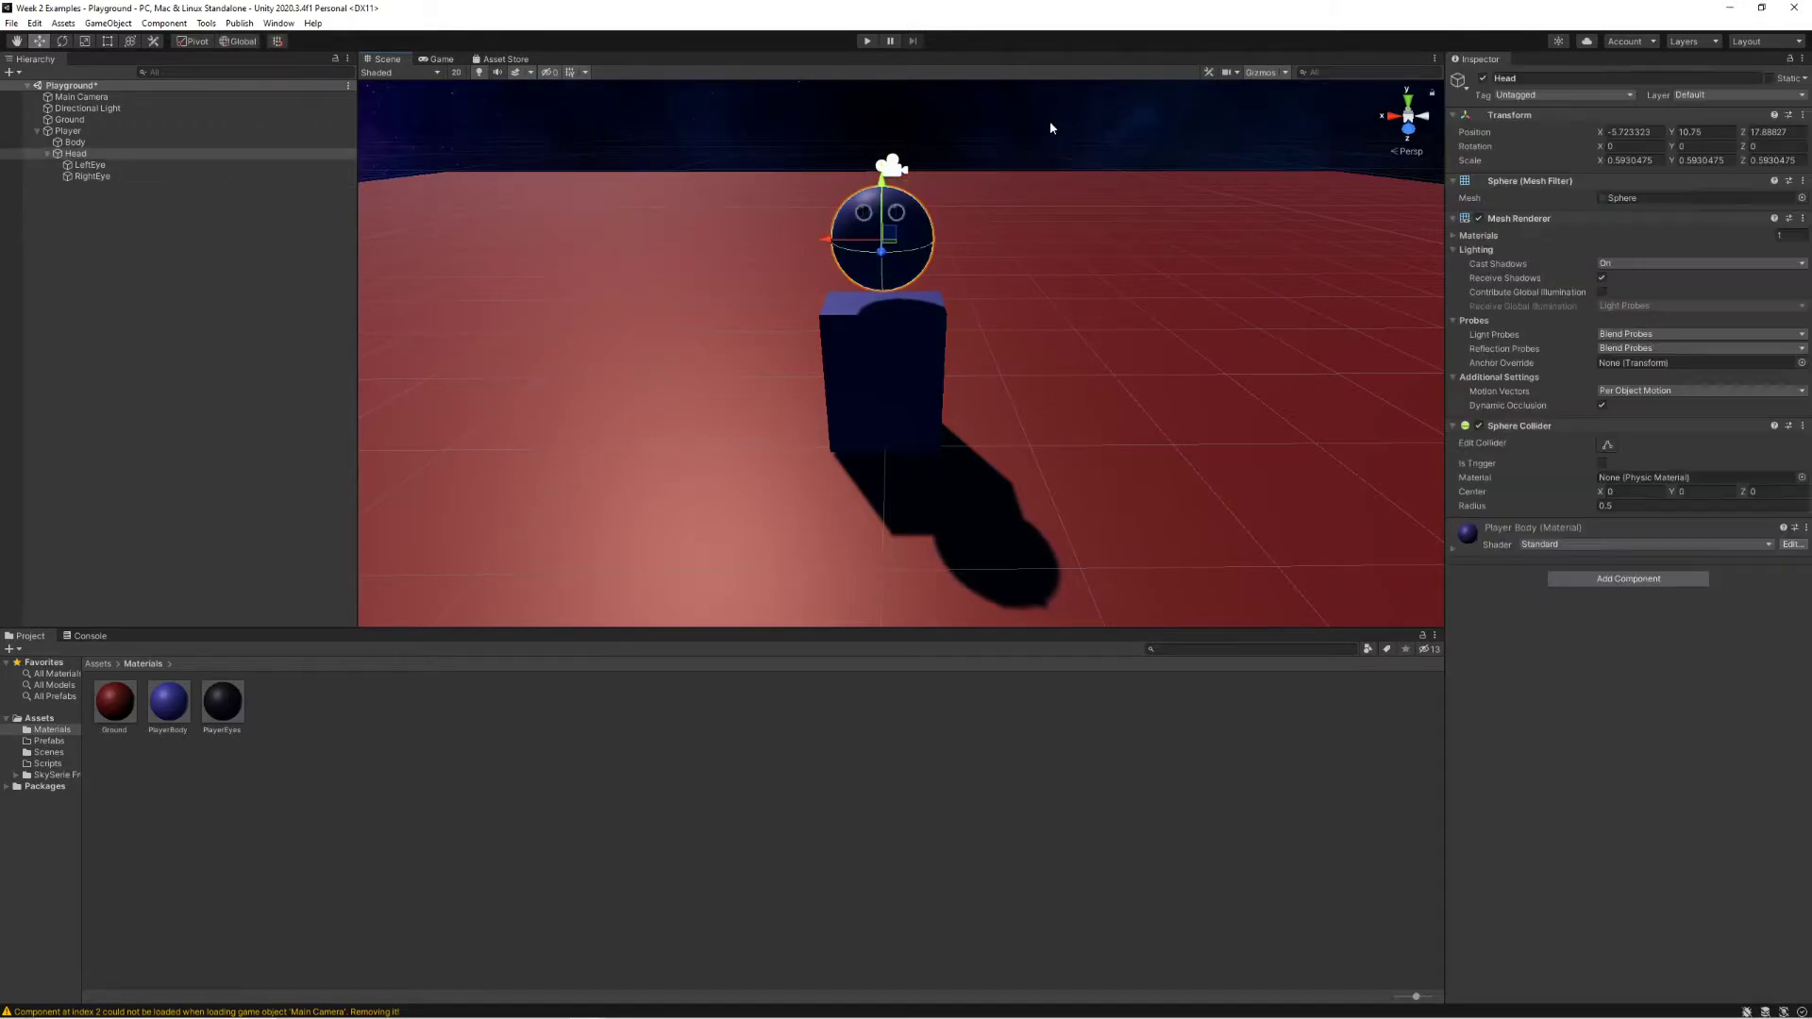
key("ctrl+z")
left_click(1049, 126)
mouse_move(1092, 202)
left_mouse_down("alt")
mouse_move(869, 218)
mouse_move(647, 202)
mouse_move(1060, 202)
mouse_move(1091, 222)
left_mouse_up("alt")
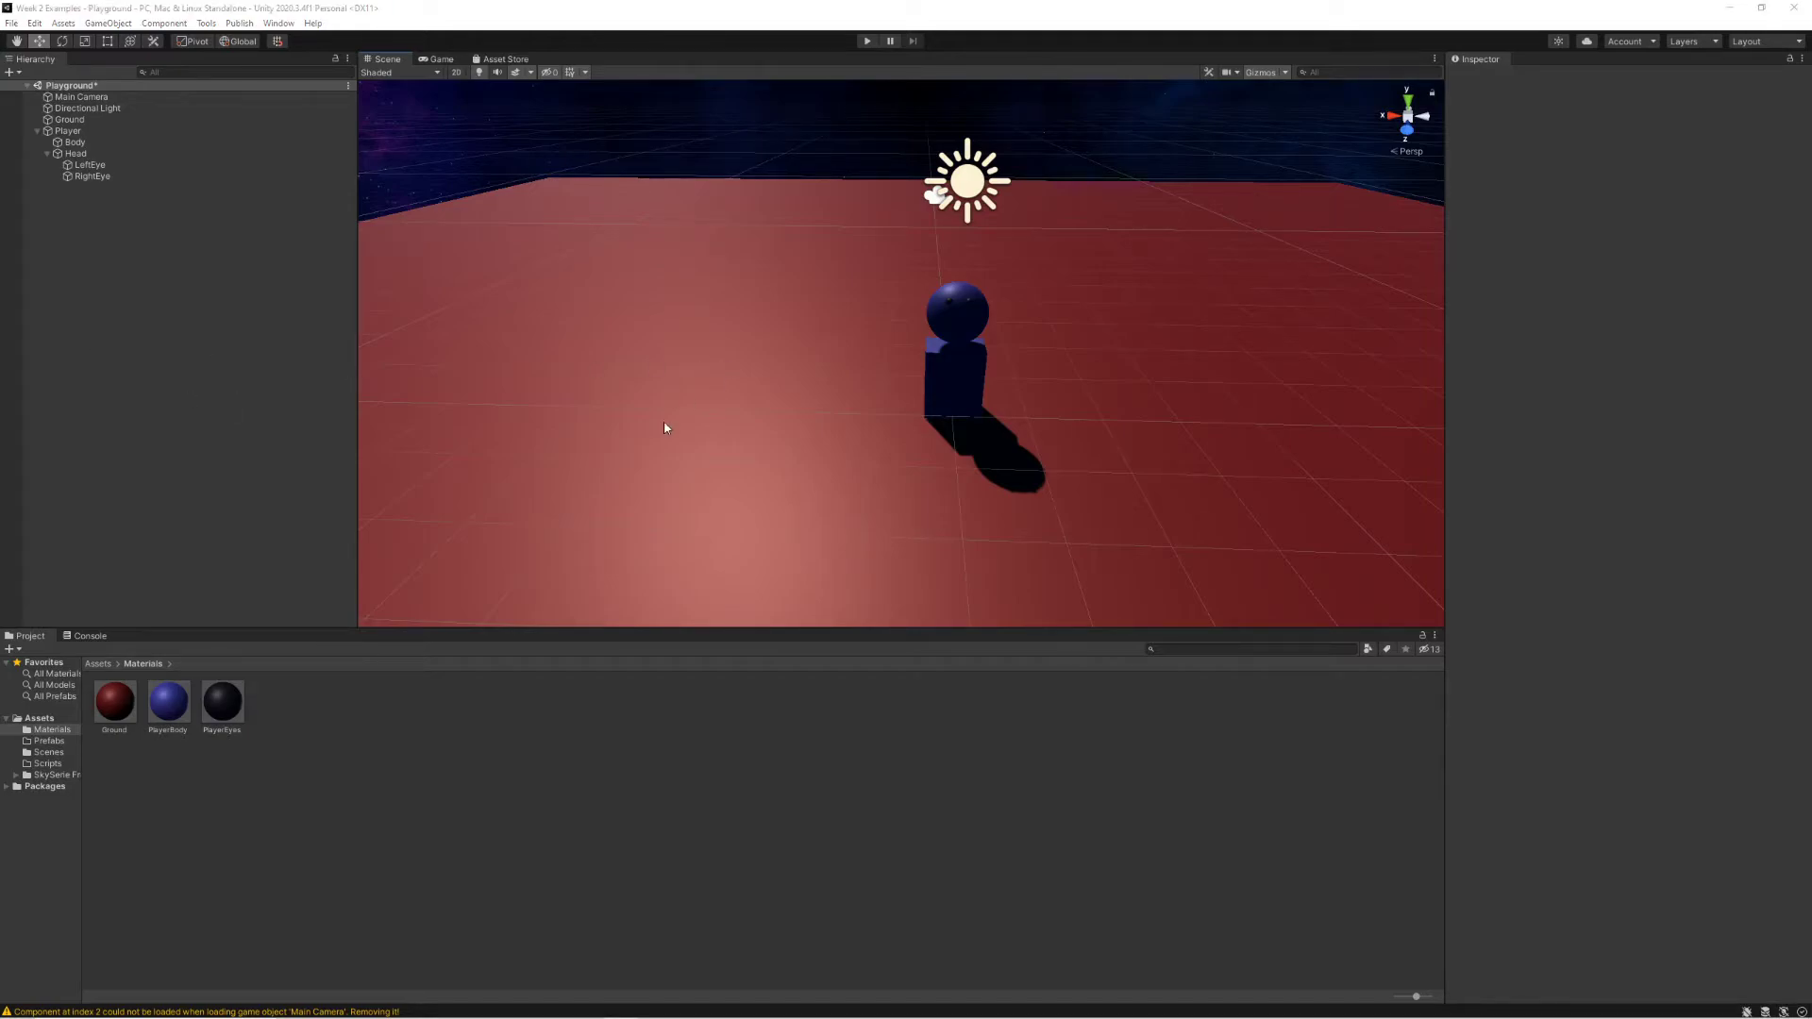
- Save the Player object with its children as a prefab in the Prefabs folder
mouse_move(664, 422)
right_mouse_down()
mouse_move(704, 425)
mouse_move(686, 416)
right_mouse_up()
key("w")
key("d")
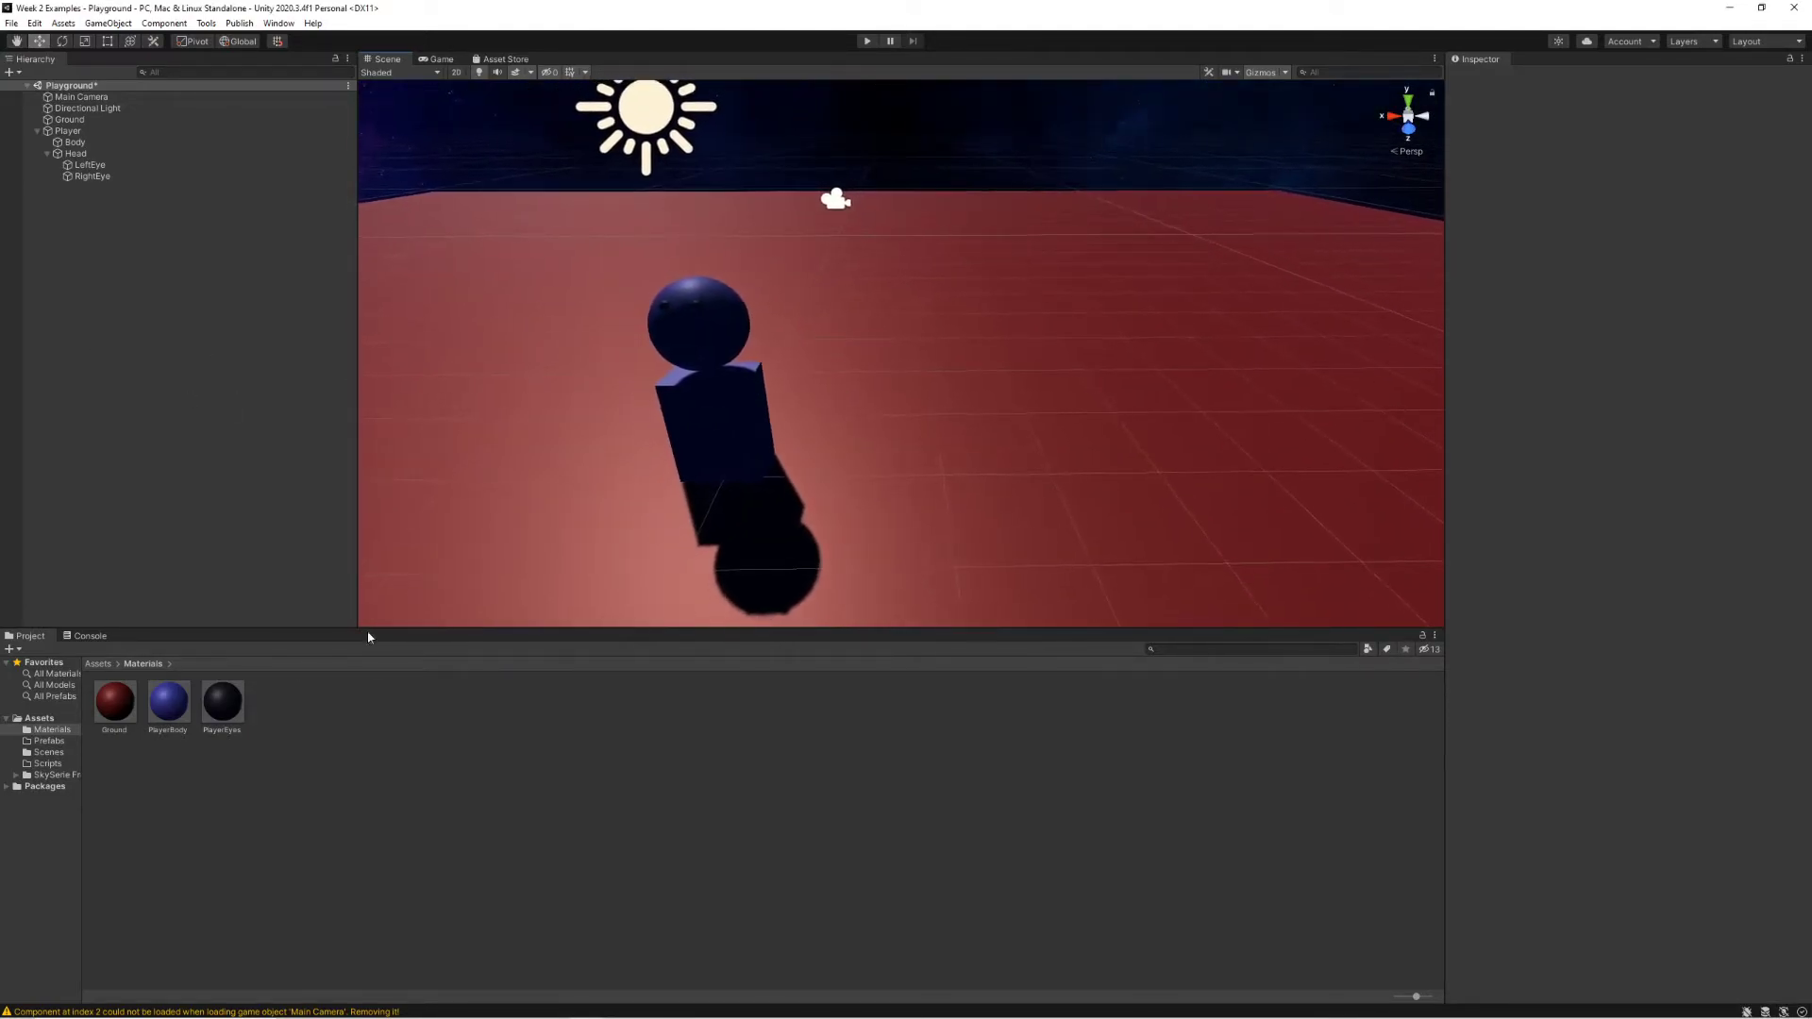
left_click(50, 740)
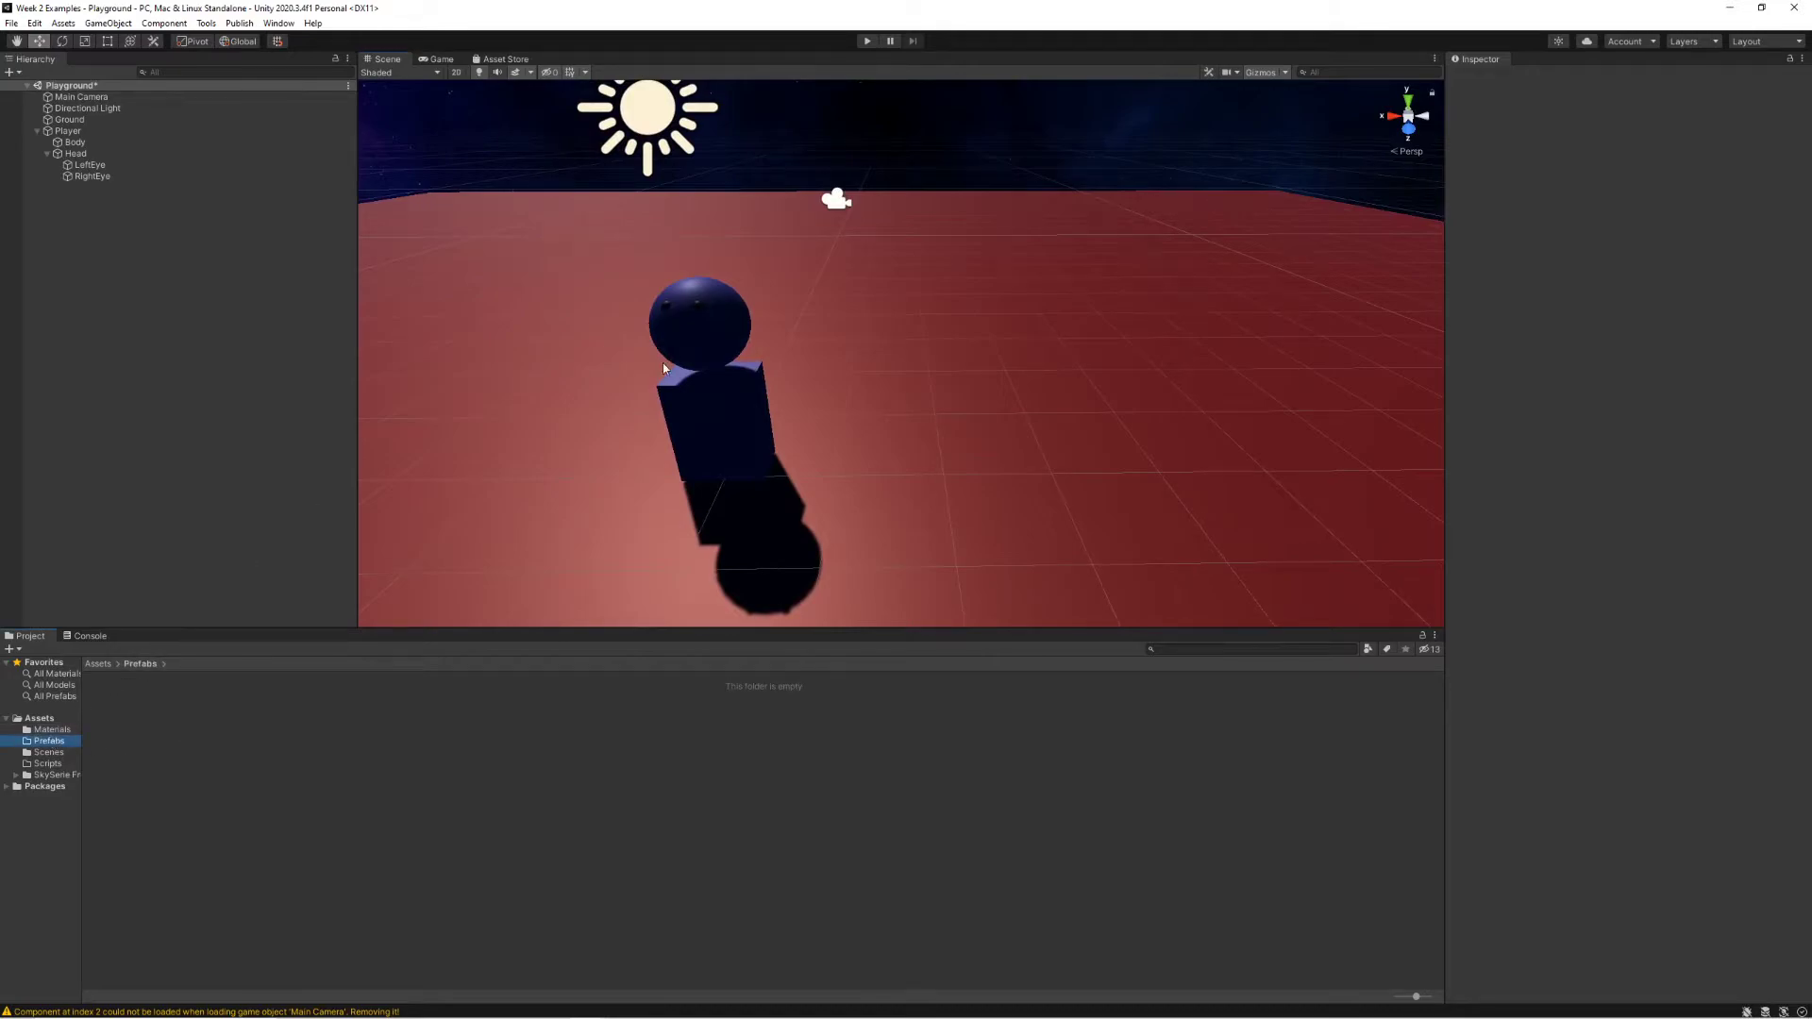
left_click(47, 730)
left_click(47, 740)
left_click(70, 132)
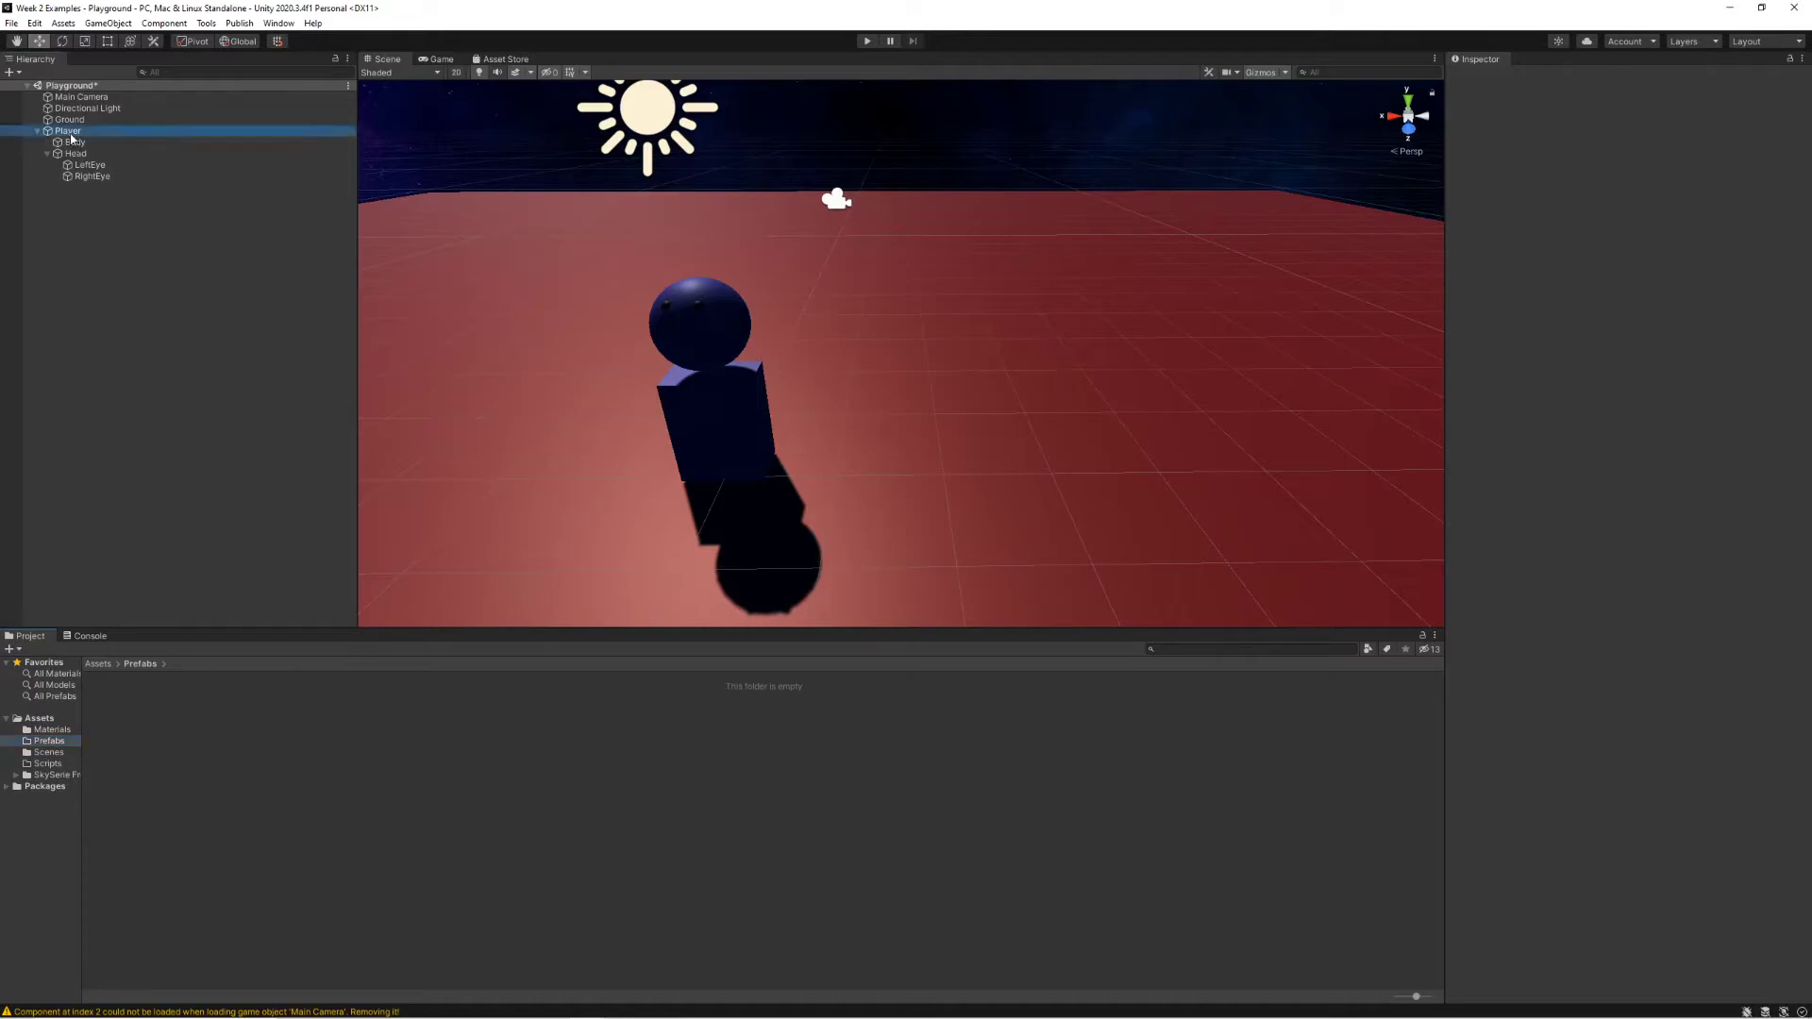
key("Left")
left_click_drag(76, 139, 226, 736)
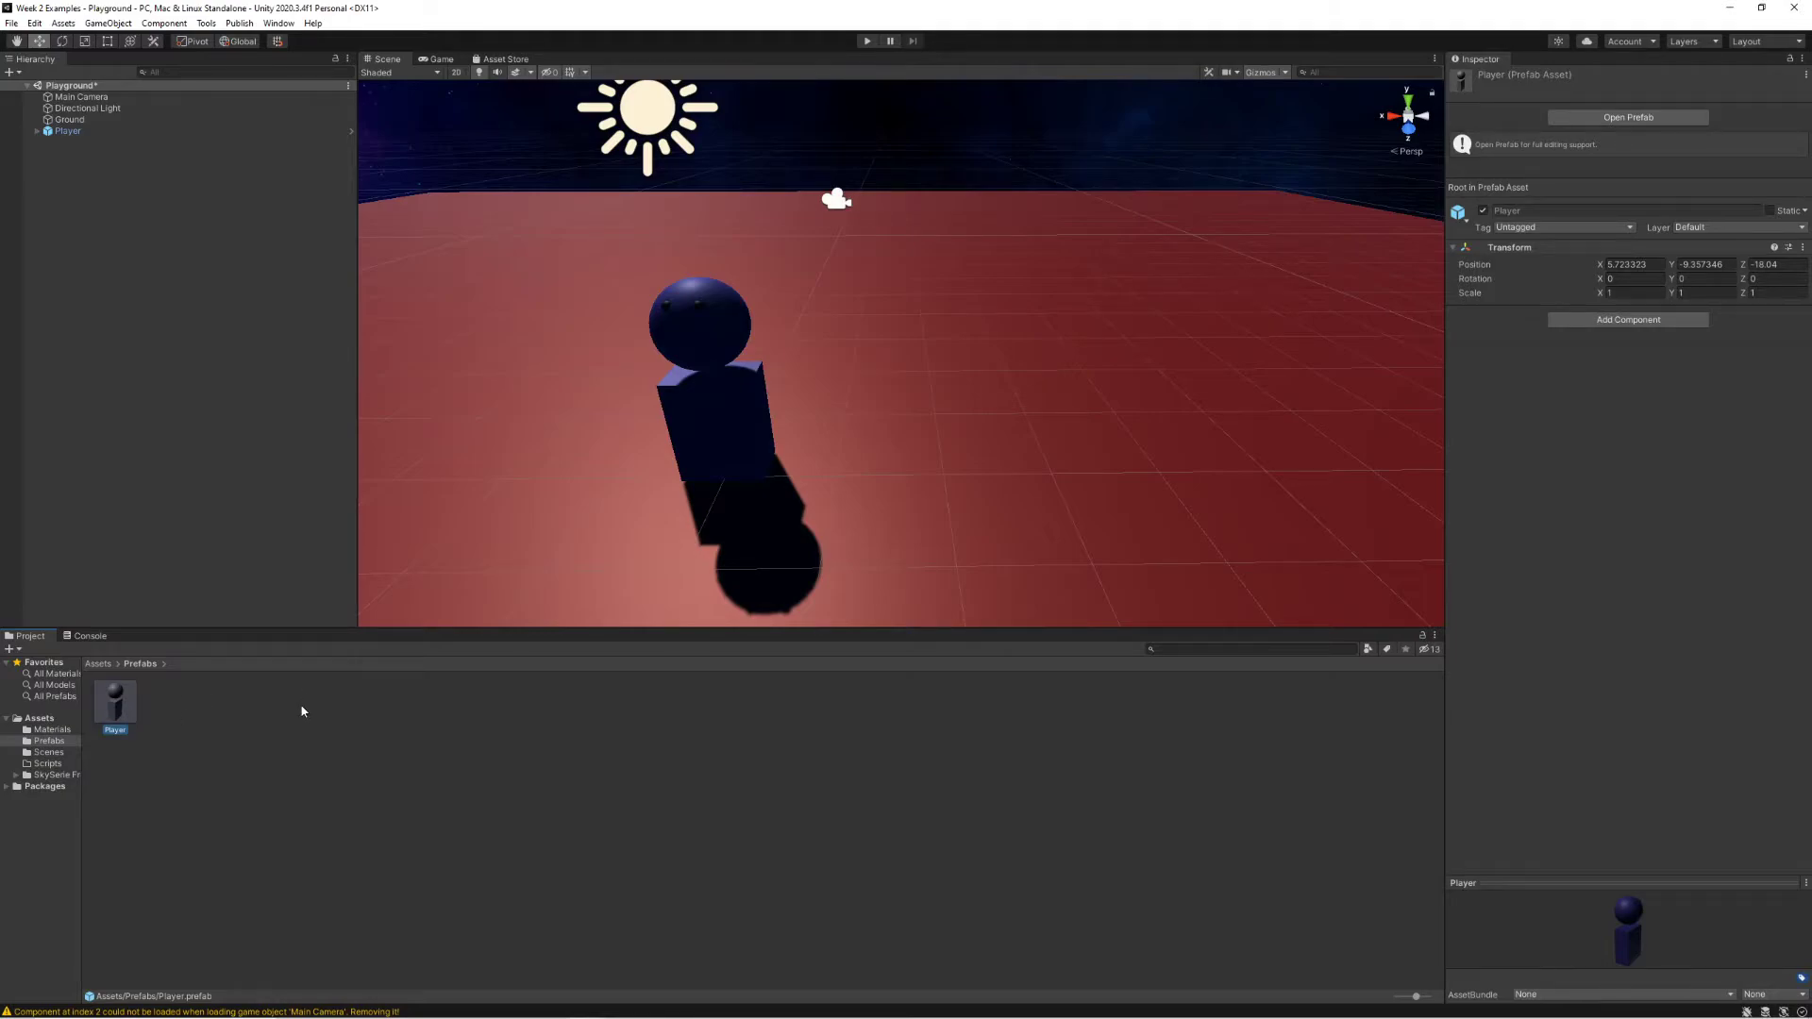
- Inspect the Player prefab instance and its Head child in the scene hierarchy
left_click(93, 133)
left_click(703, 175)
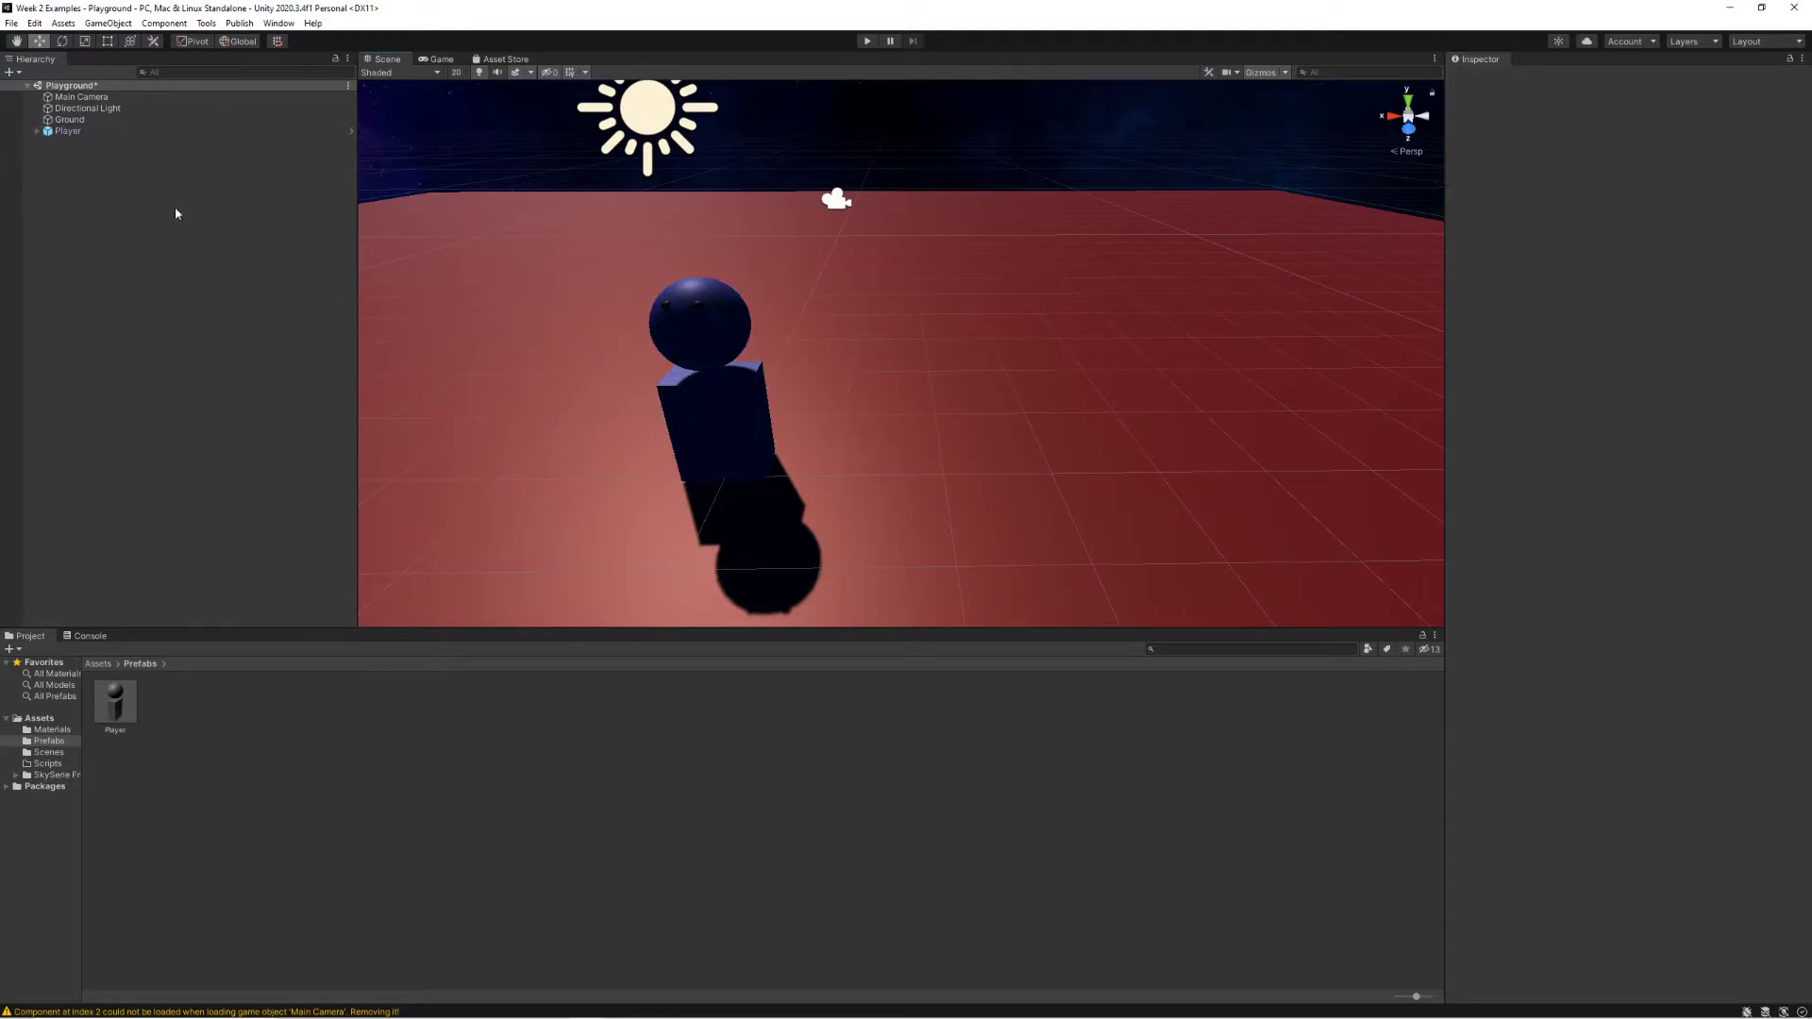
left_click(68, 131)
left_click(36, 131)
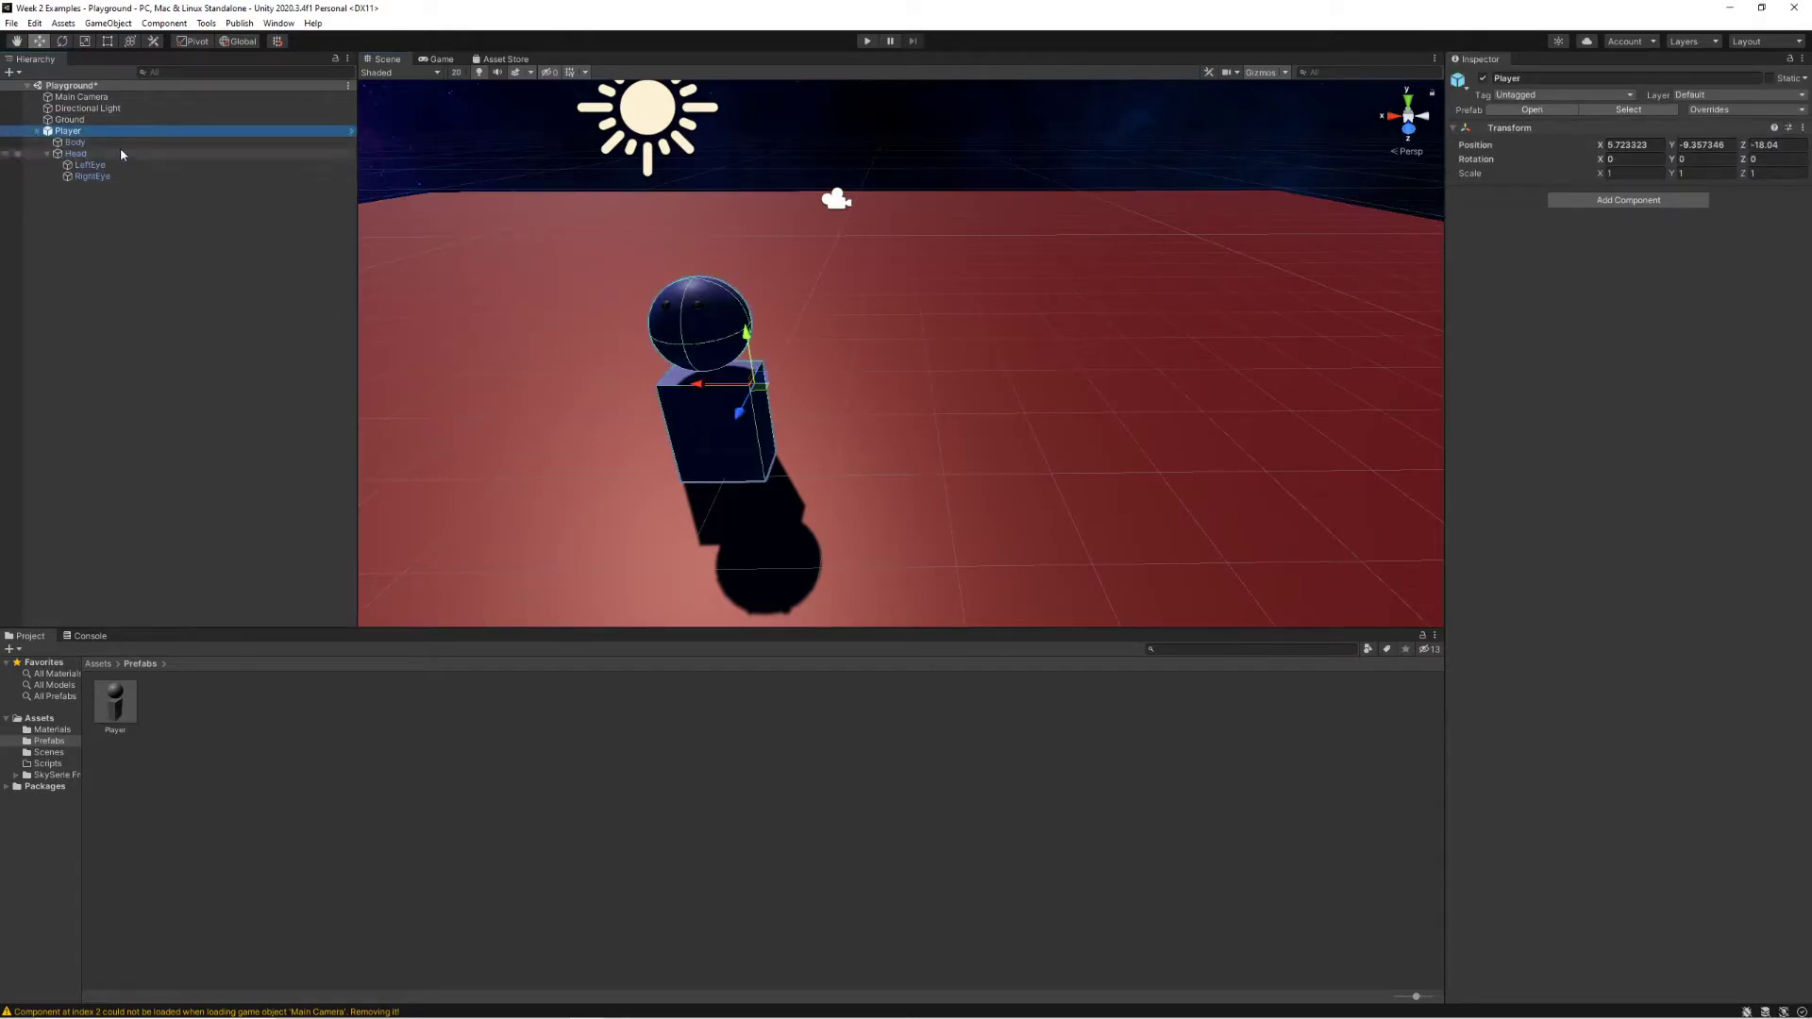
left_click(121, 152)
left_click(93, 133)
left_click(92, 154)
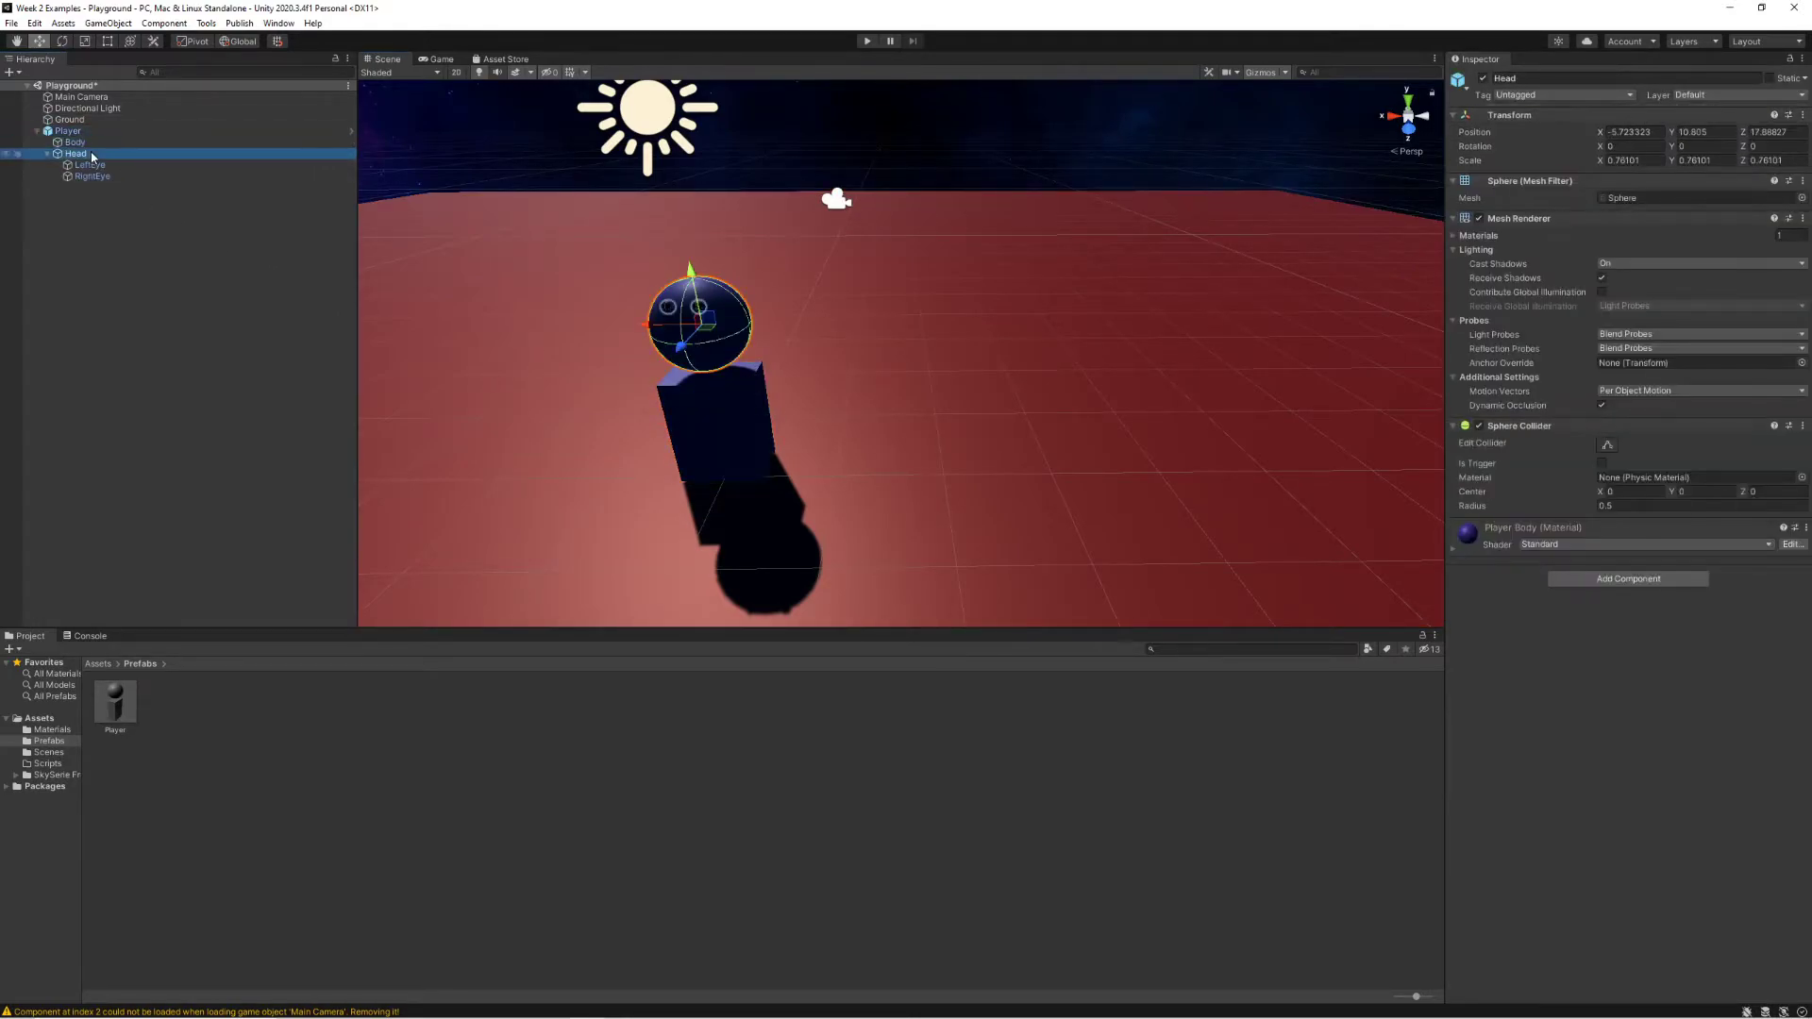
- Try moving LeftEye away from the head to about X 0.942, and undo the move
left_click(93, 165)
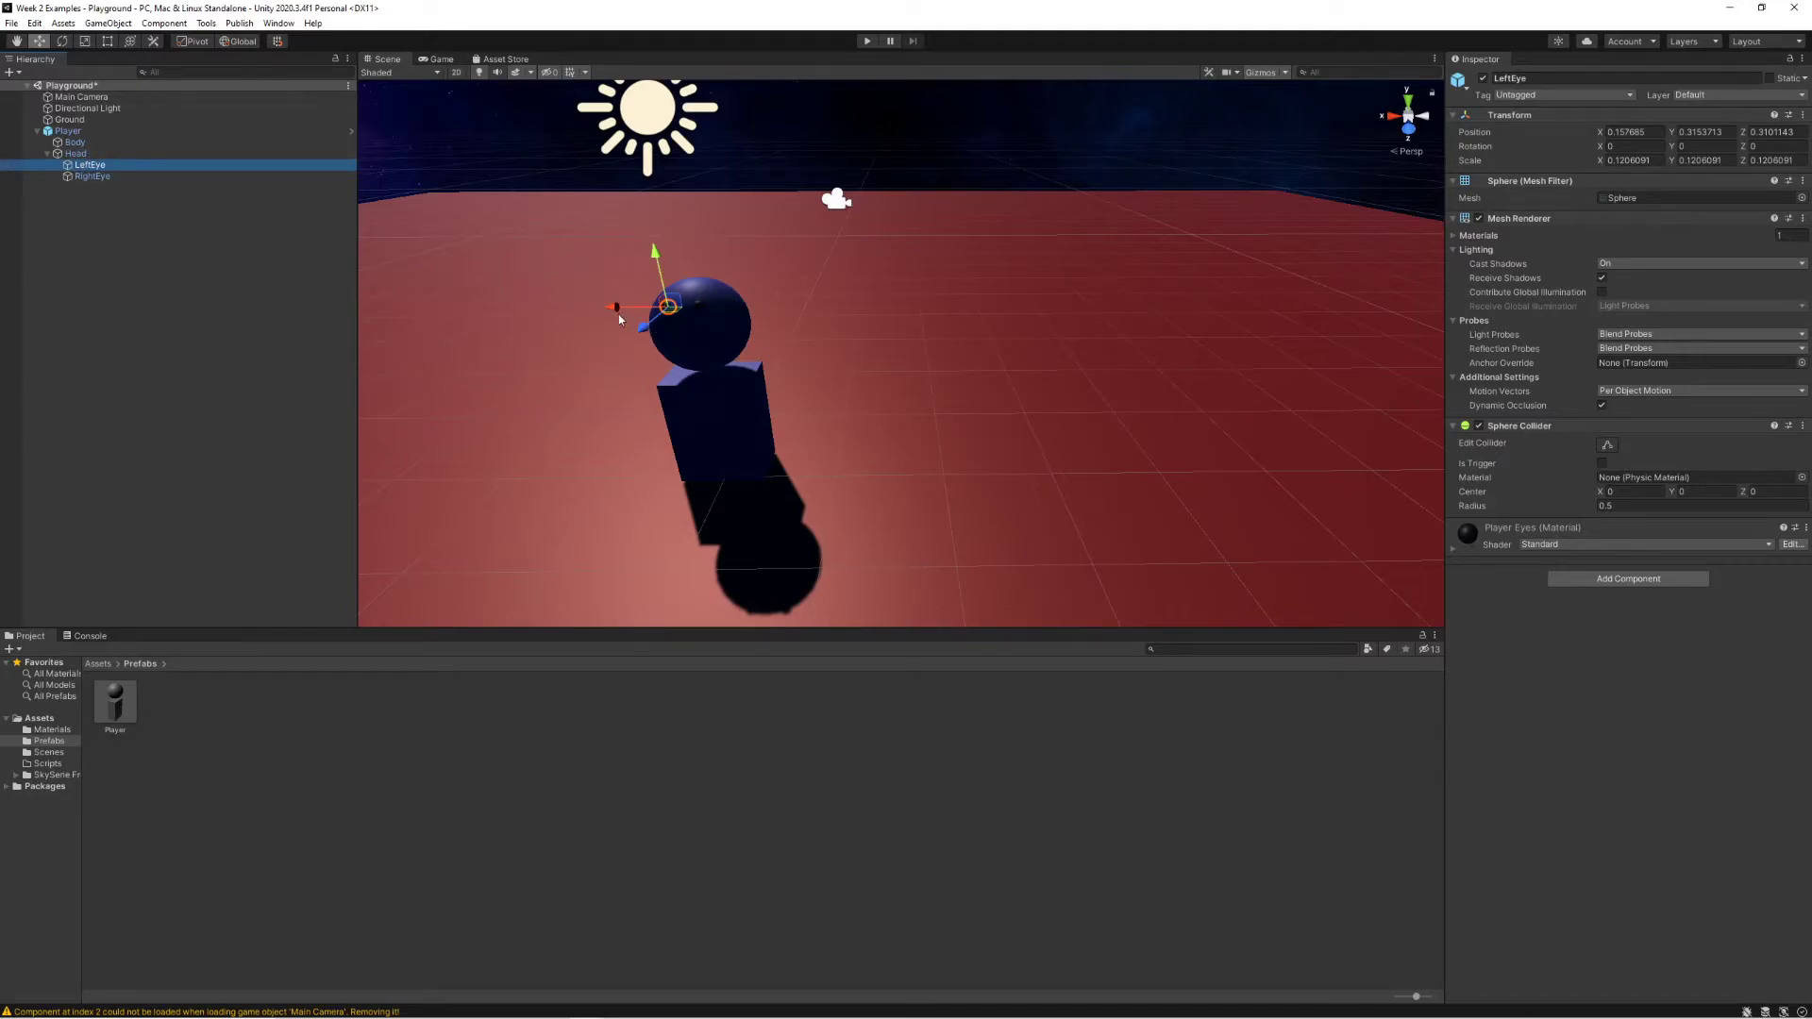
left_click_drag(607, 311, 535, 312)
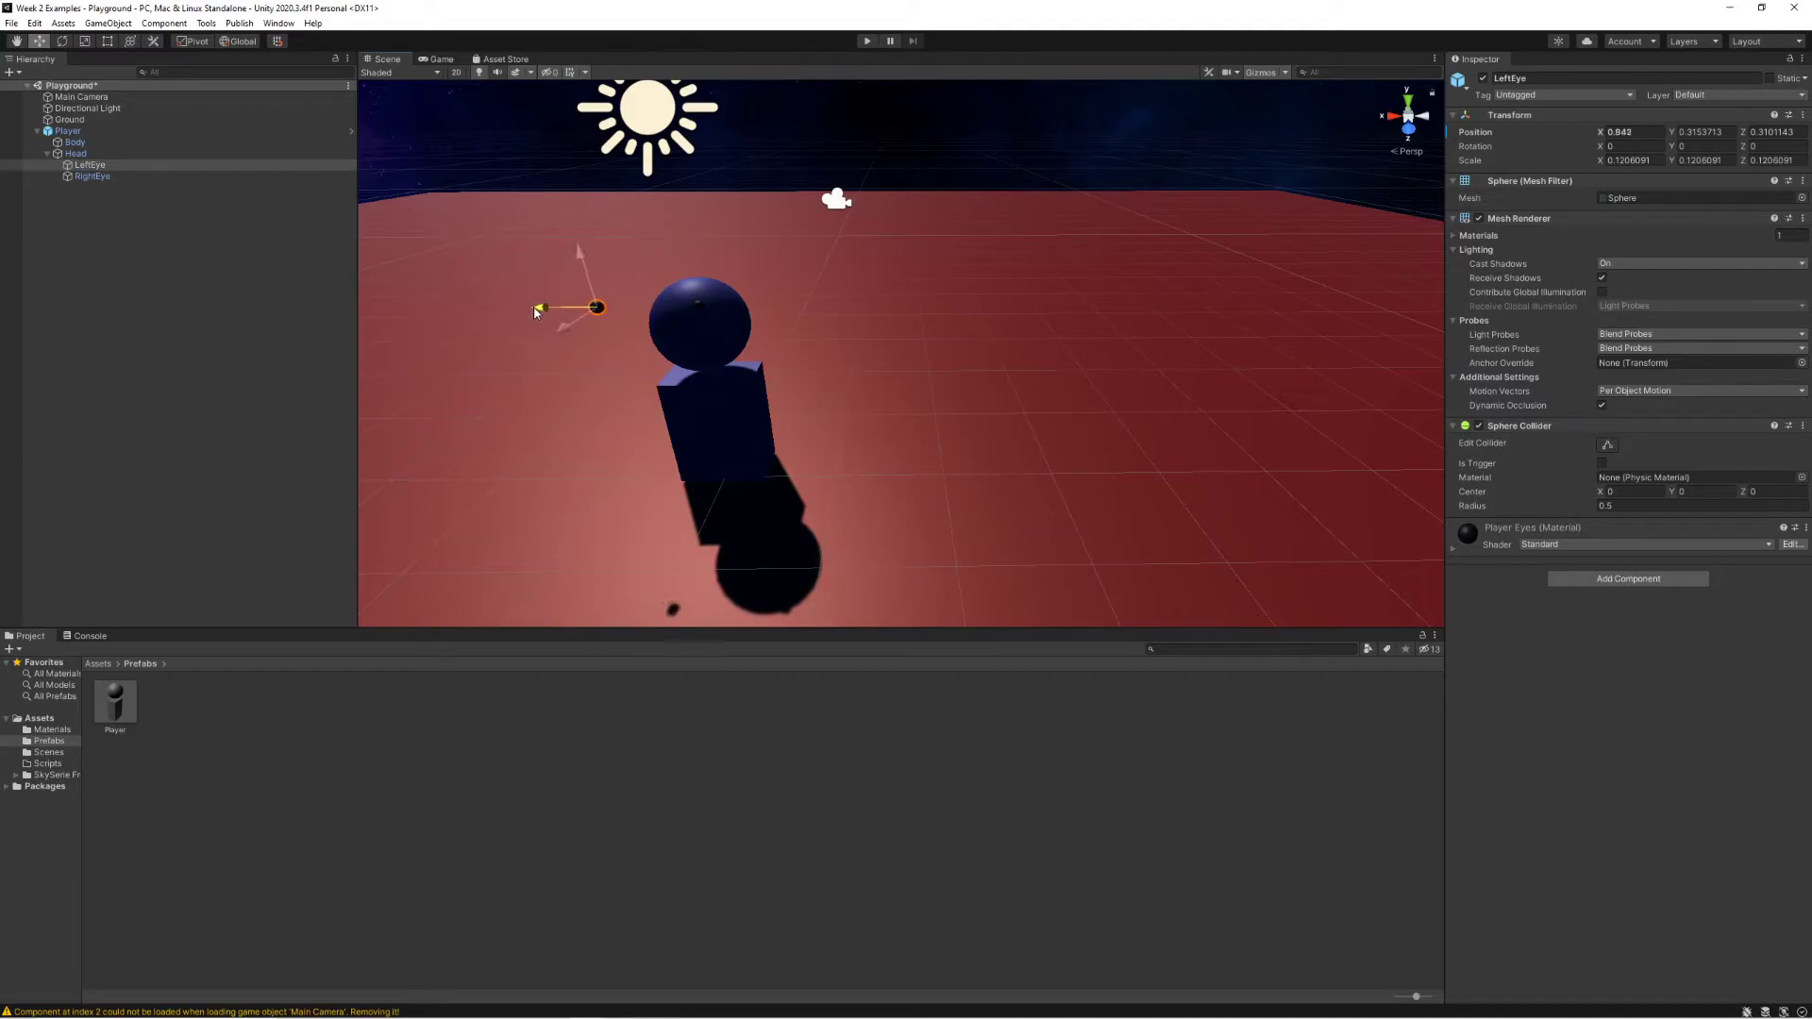
left_click(122, 155)
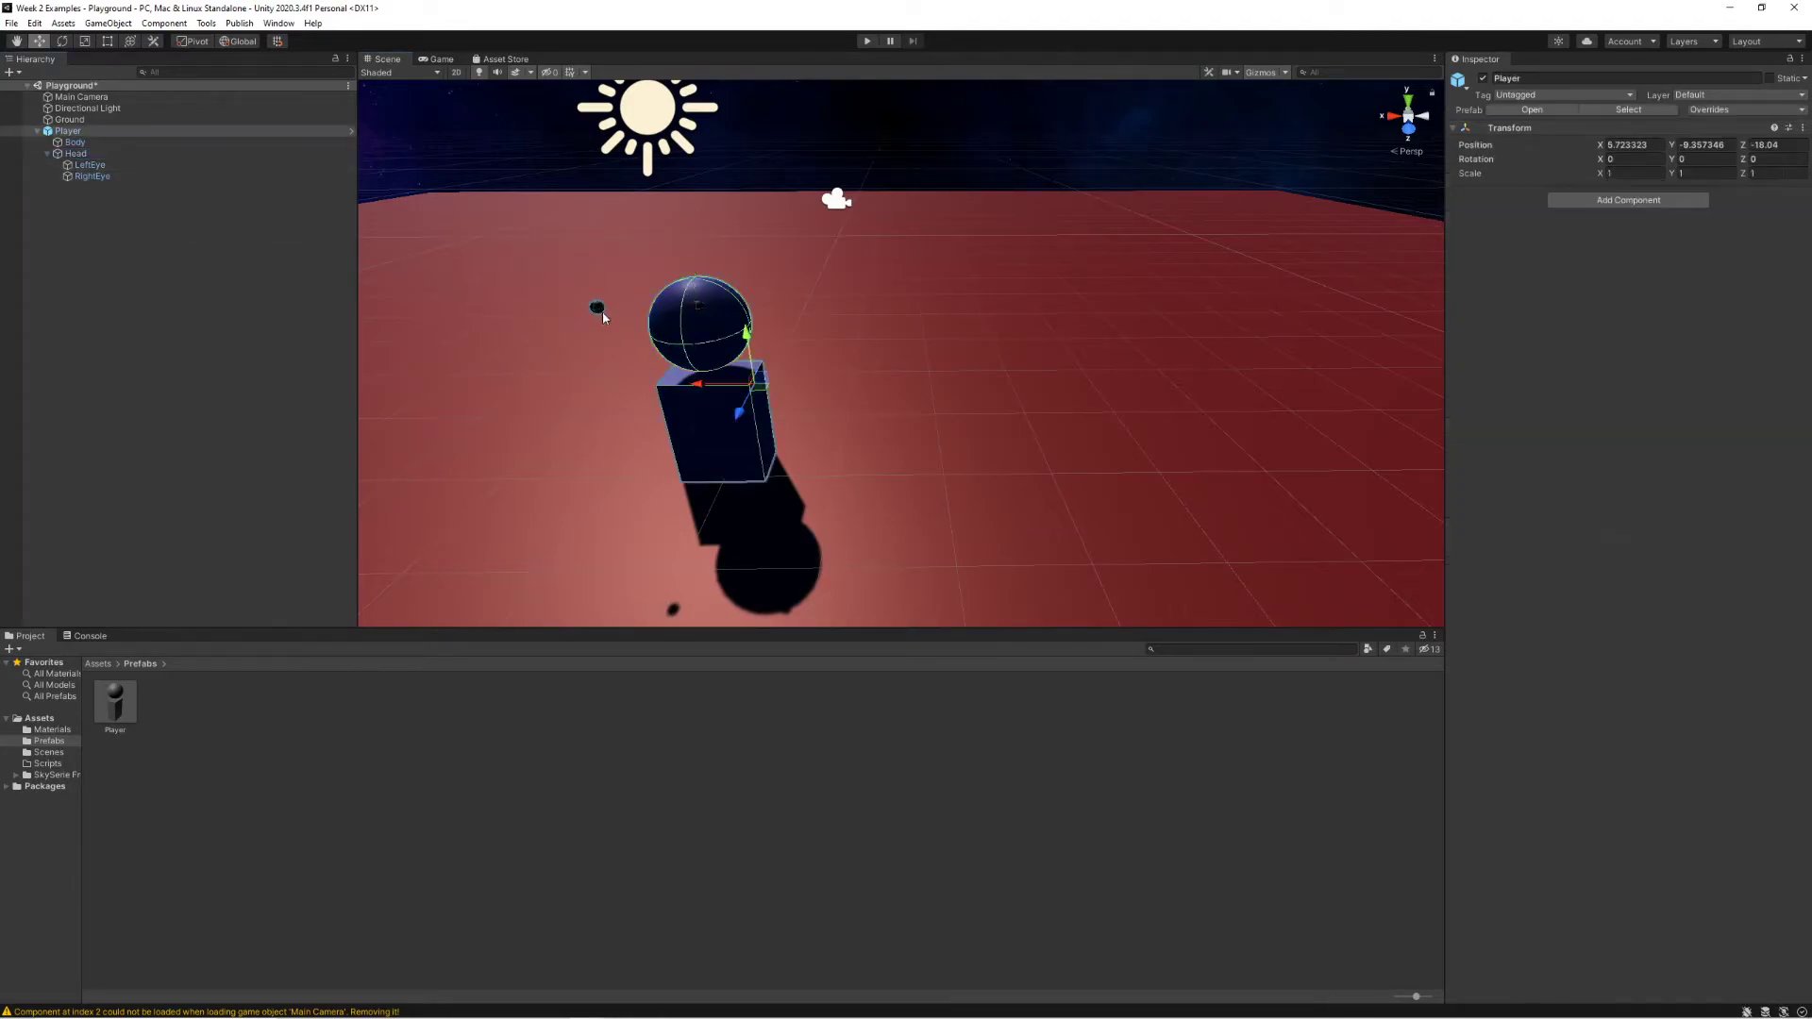
left_click_drag(690, 287, 753, 330)
key("ctrl+z")
key("ctrl+z")
left_click(726, 315)
key("ctrl+z")
key("ctrl+z")
key("ctrl+z")
key("ctrl+z")
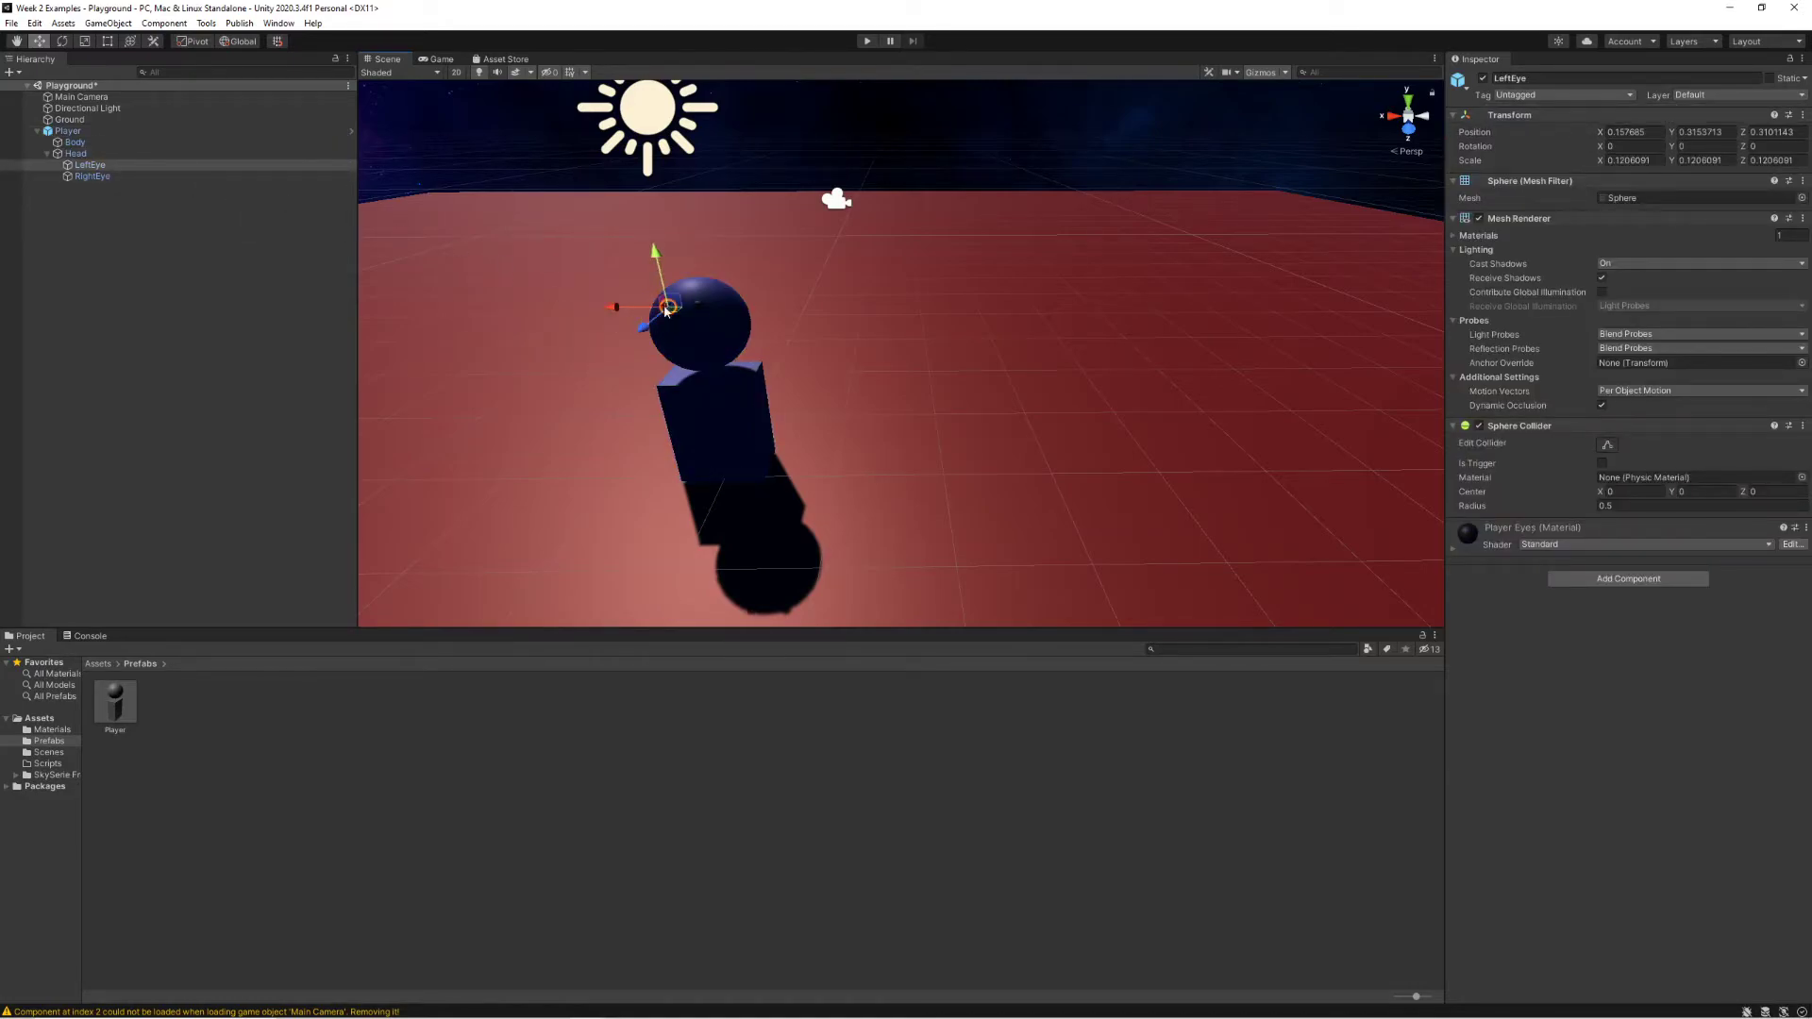
left_click(863, 140)
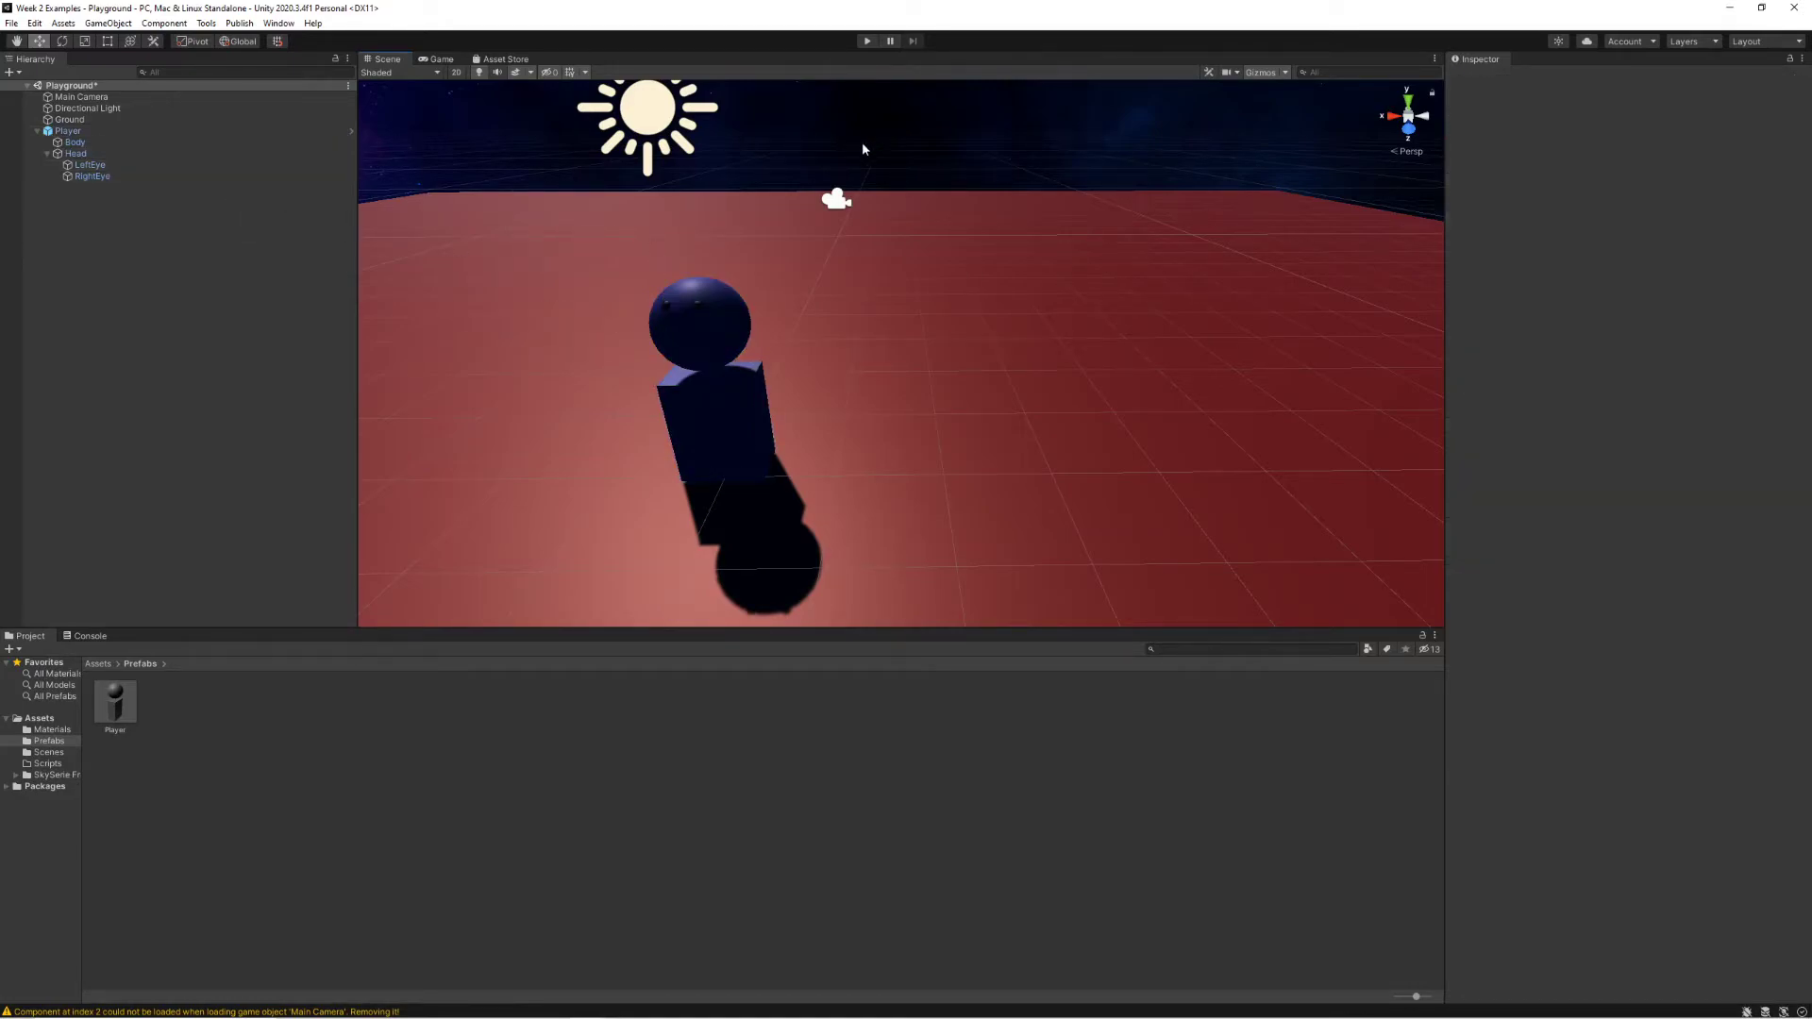
- Add a 3D cube at the root of the scene and name it Cube
right_click(113, 321)
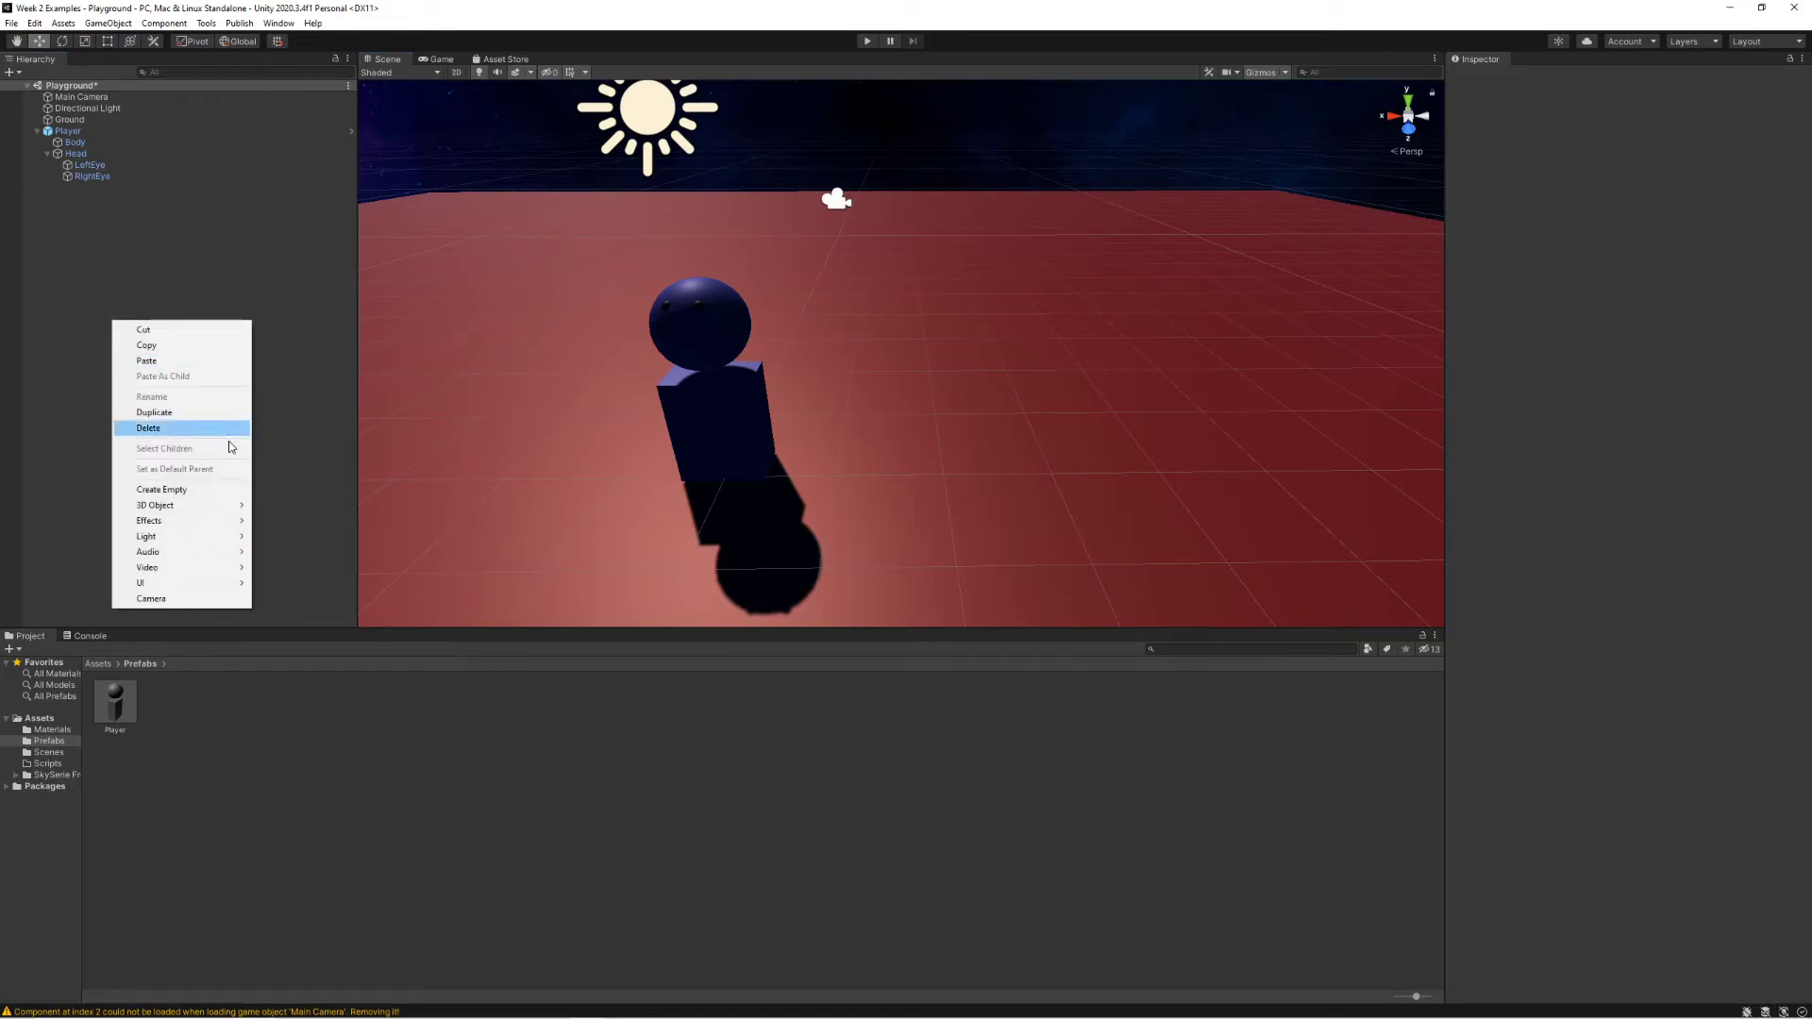
mouse_move(211, 510)
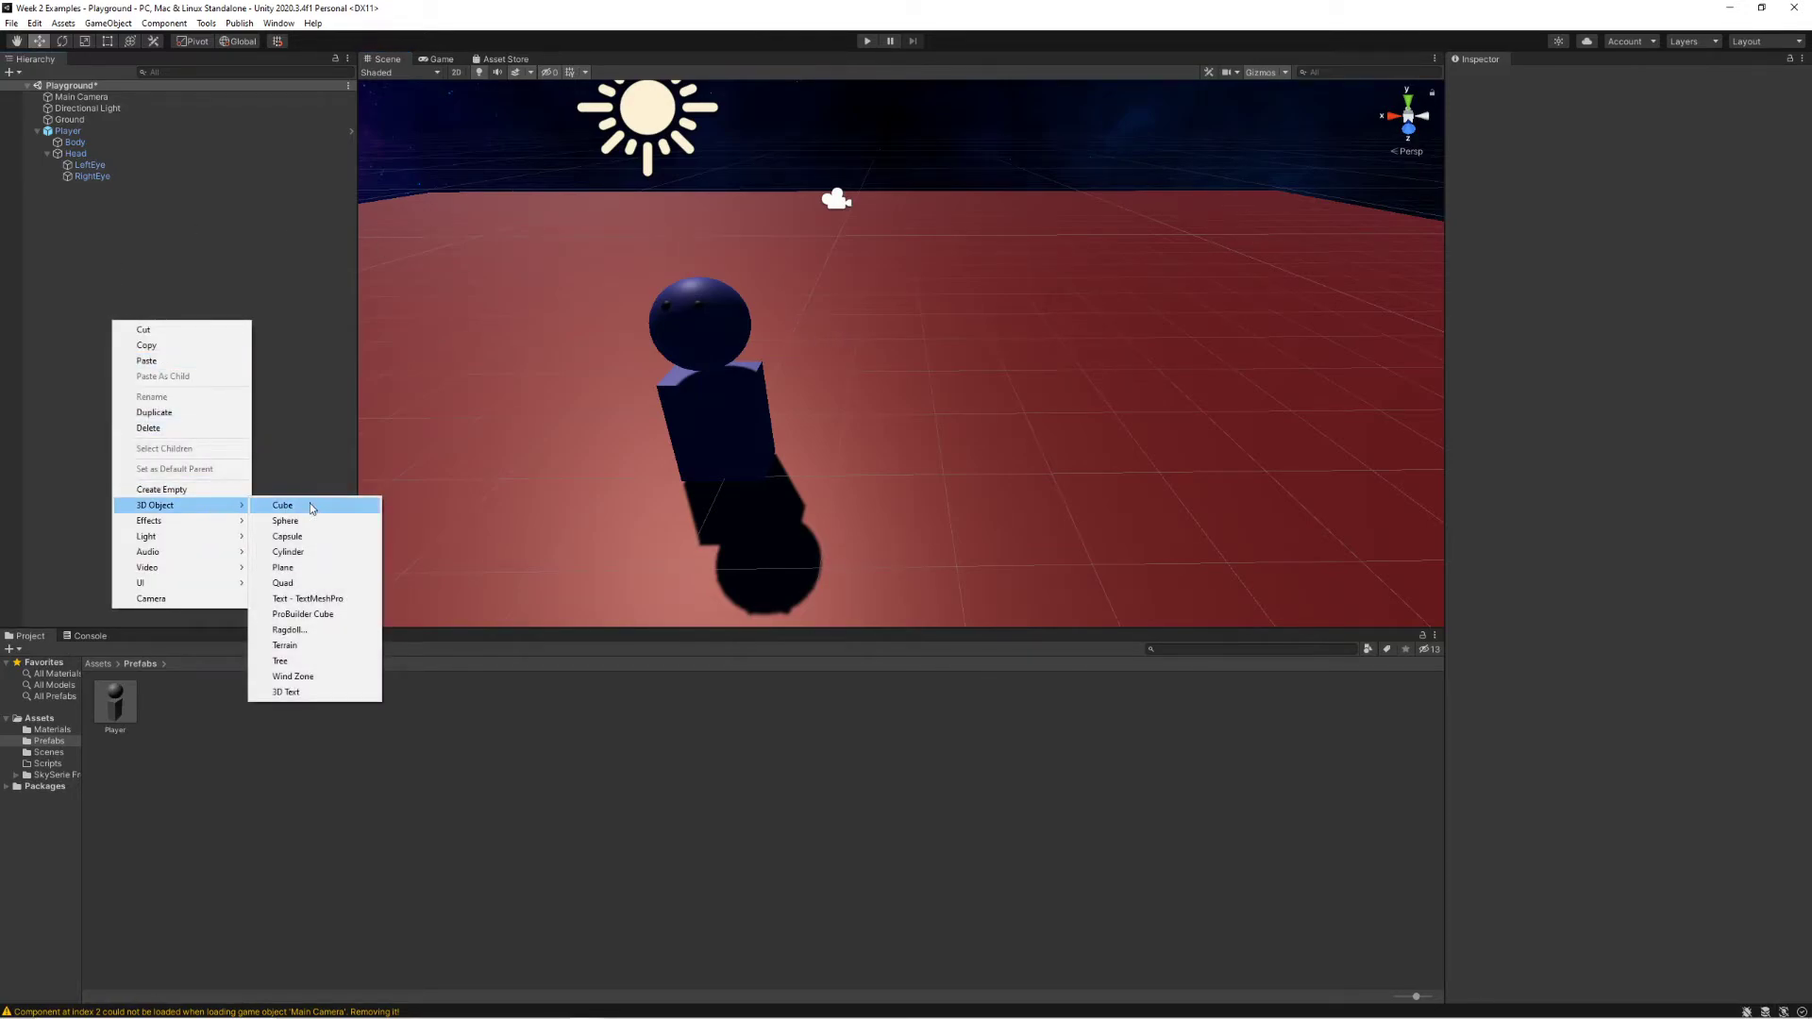
left_click(278, 506)
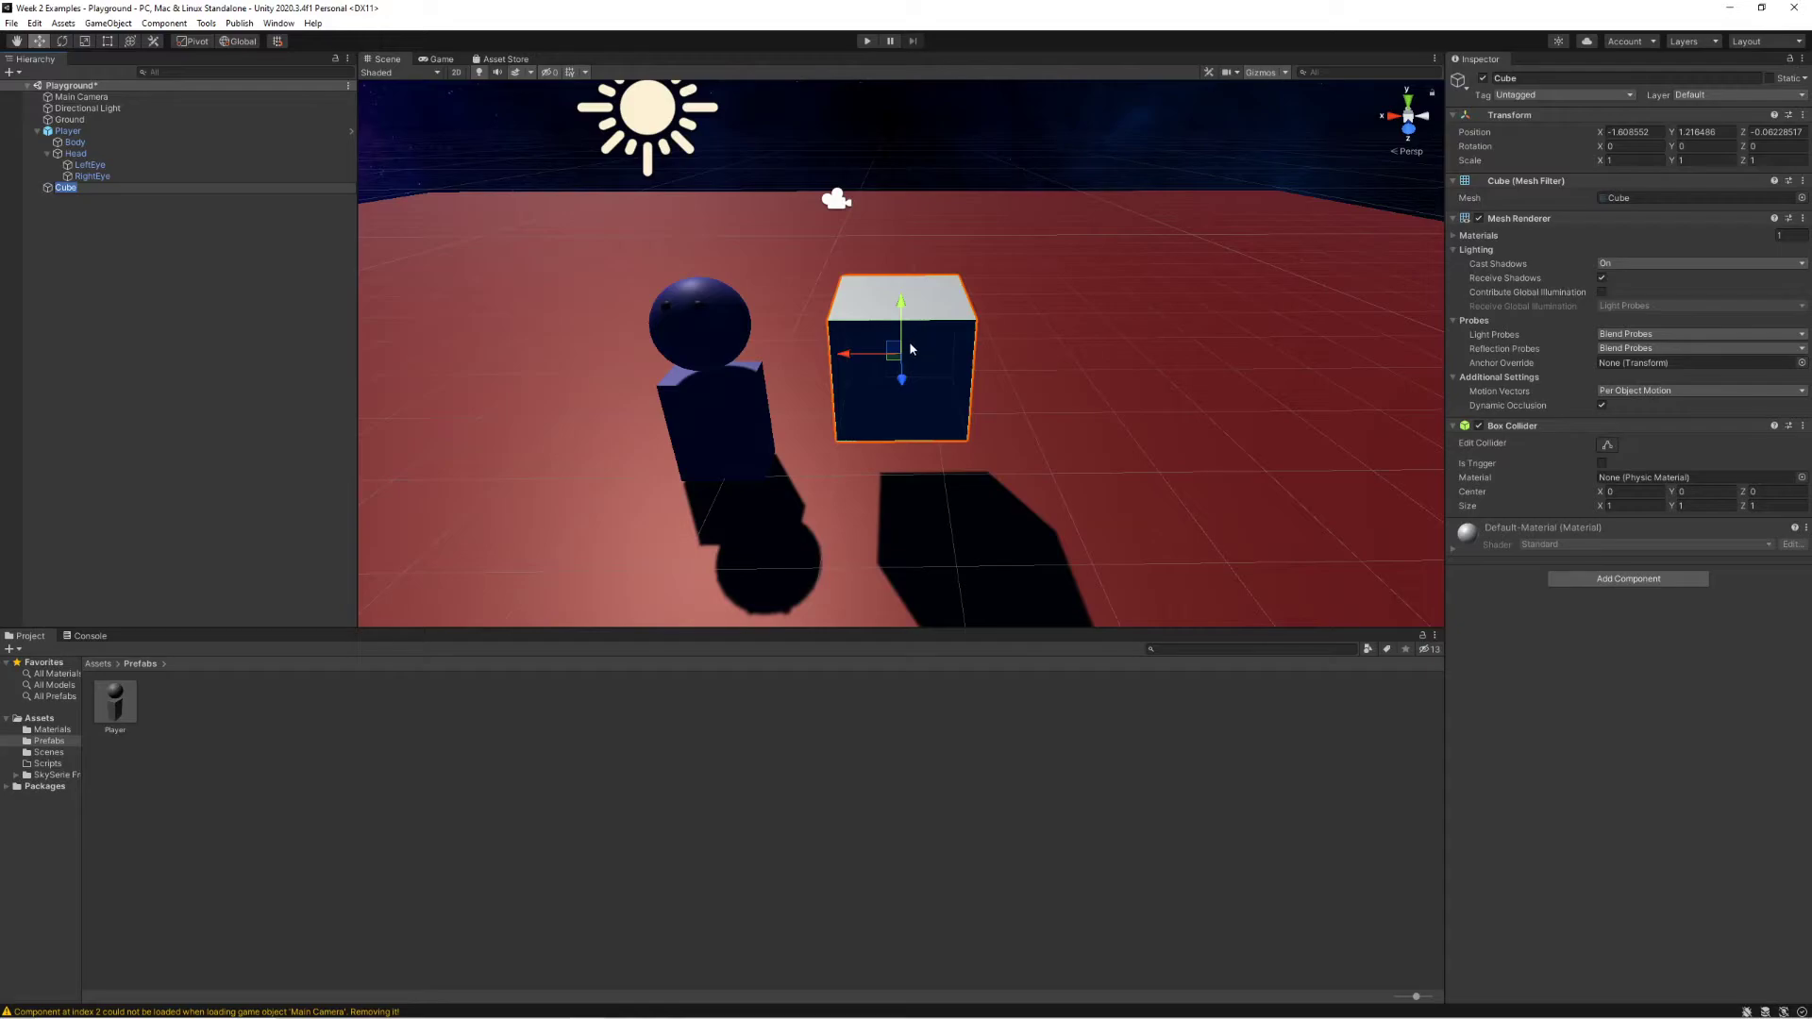
type("rwert")
key("Return")
left_click(110, 212)
left_click(194, 189)
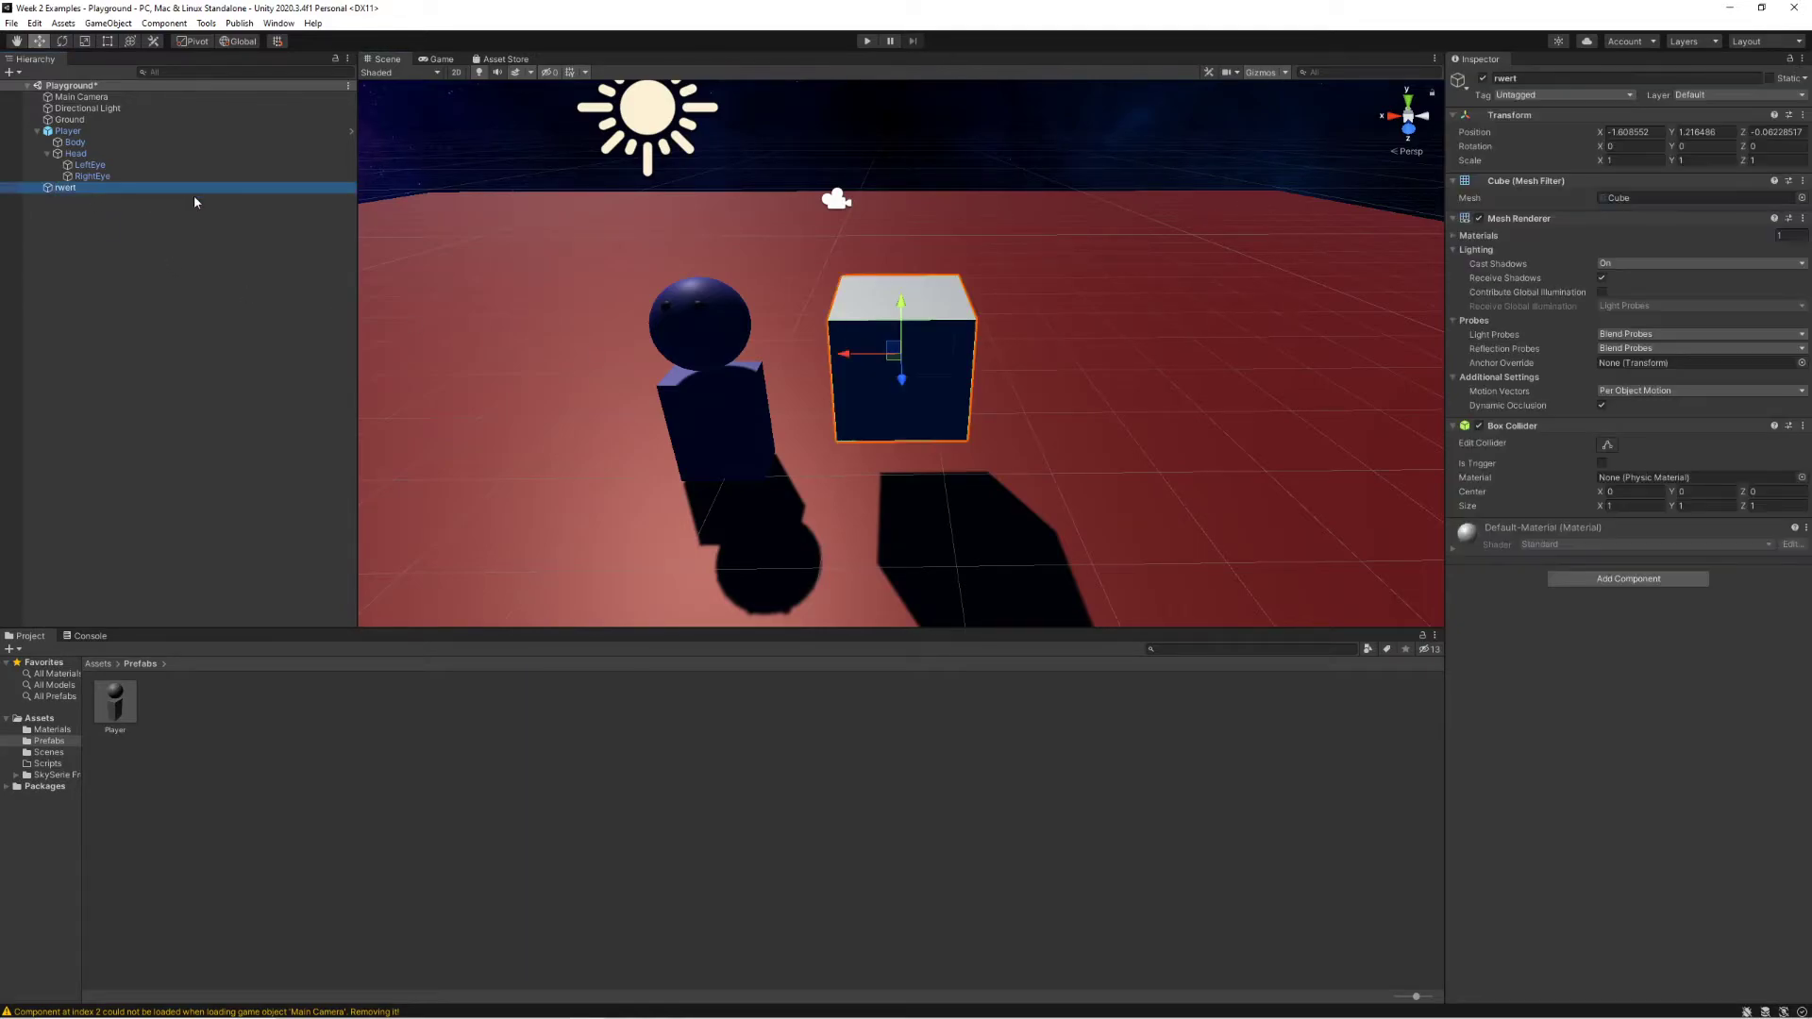
left_click(71, 190)
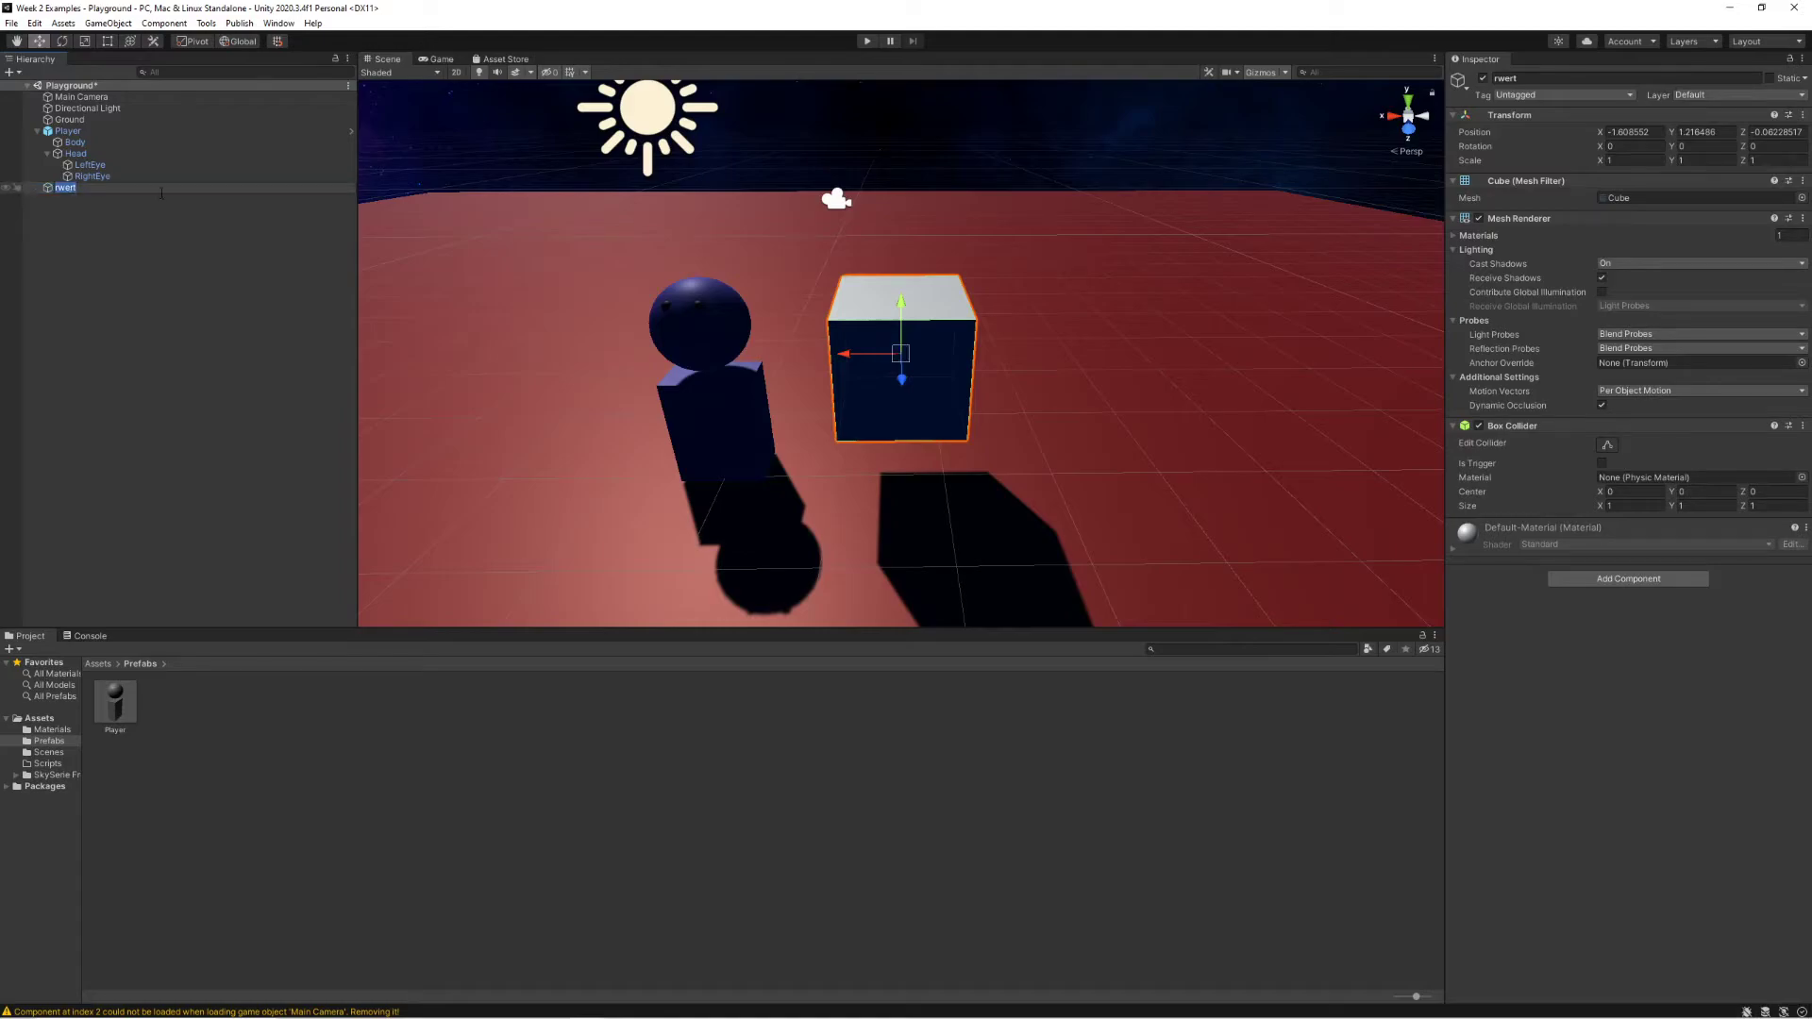
type("Cube")
key("Return")
- Scale the new cube down to a small flat block of about 0.43 × 0.11 × 0.28
left_click(951, 341)
key("r")
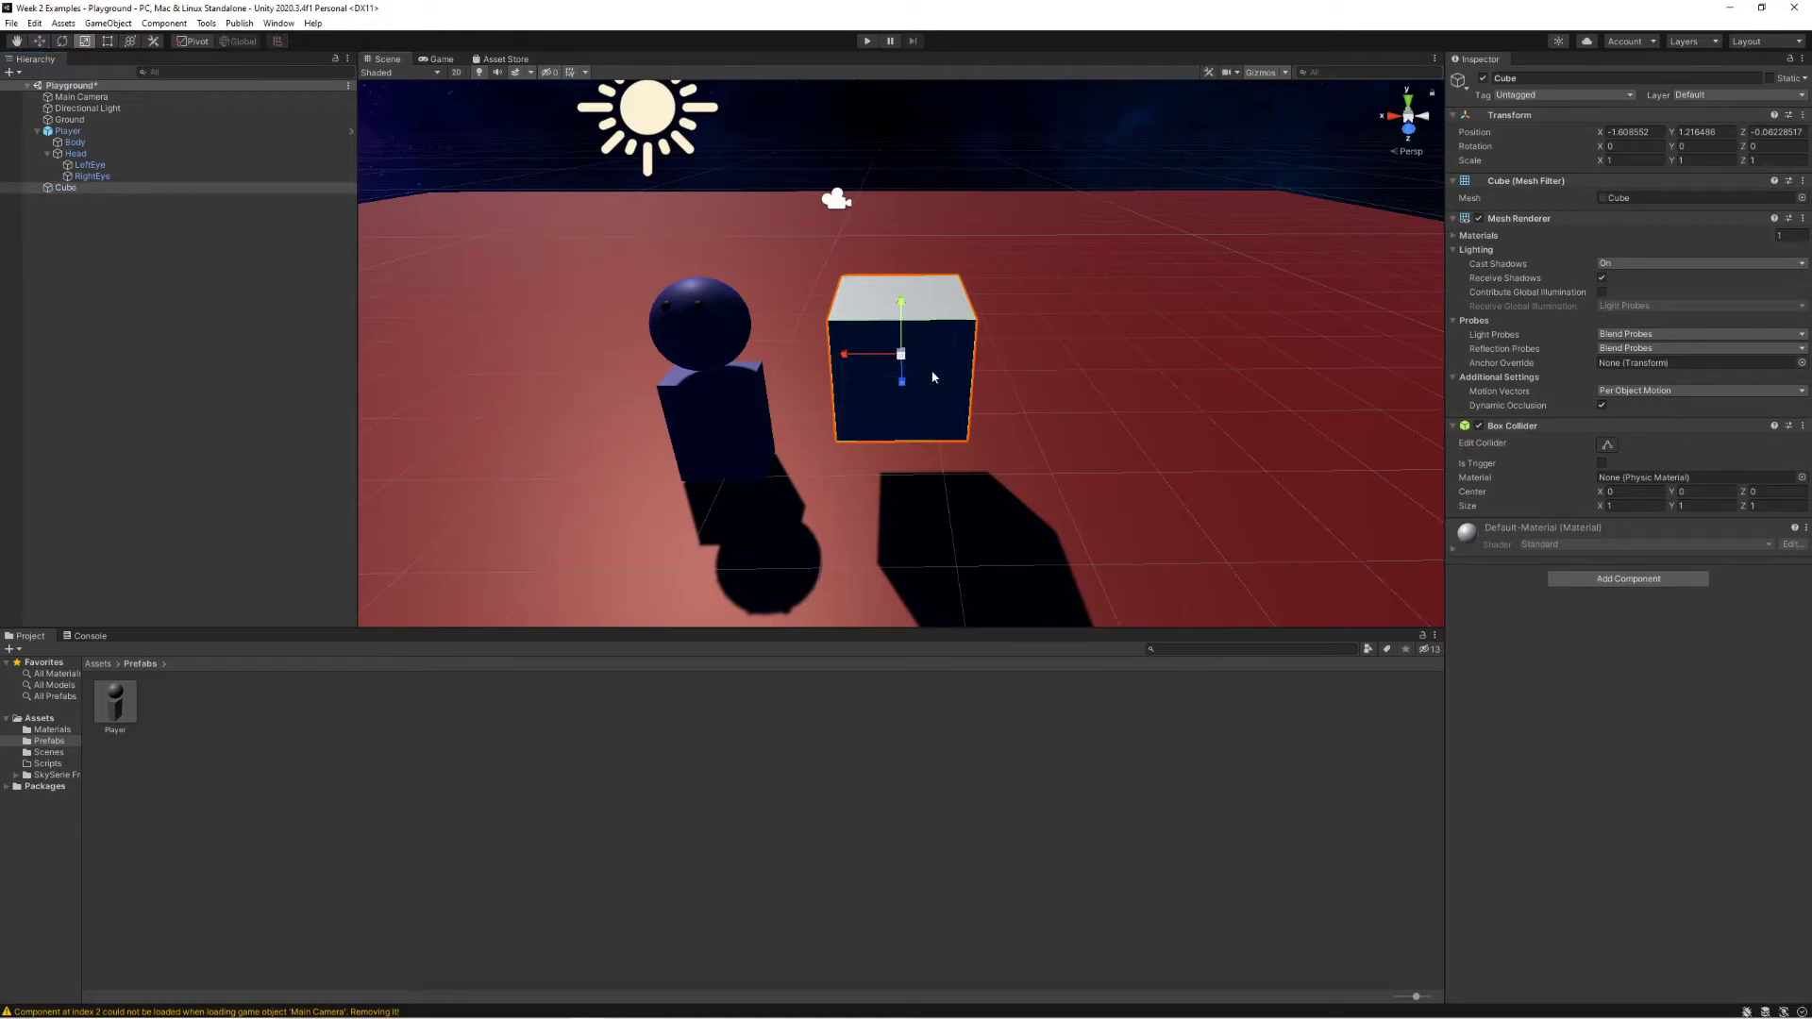
left_click_drag(900, 363, 835, 358)
- Move the flat cube onto the top of the player's head, at about X 0.057, Y 1.874, Z -0.227
key("w")
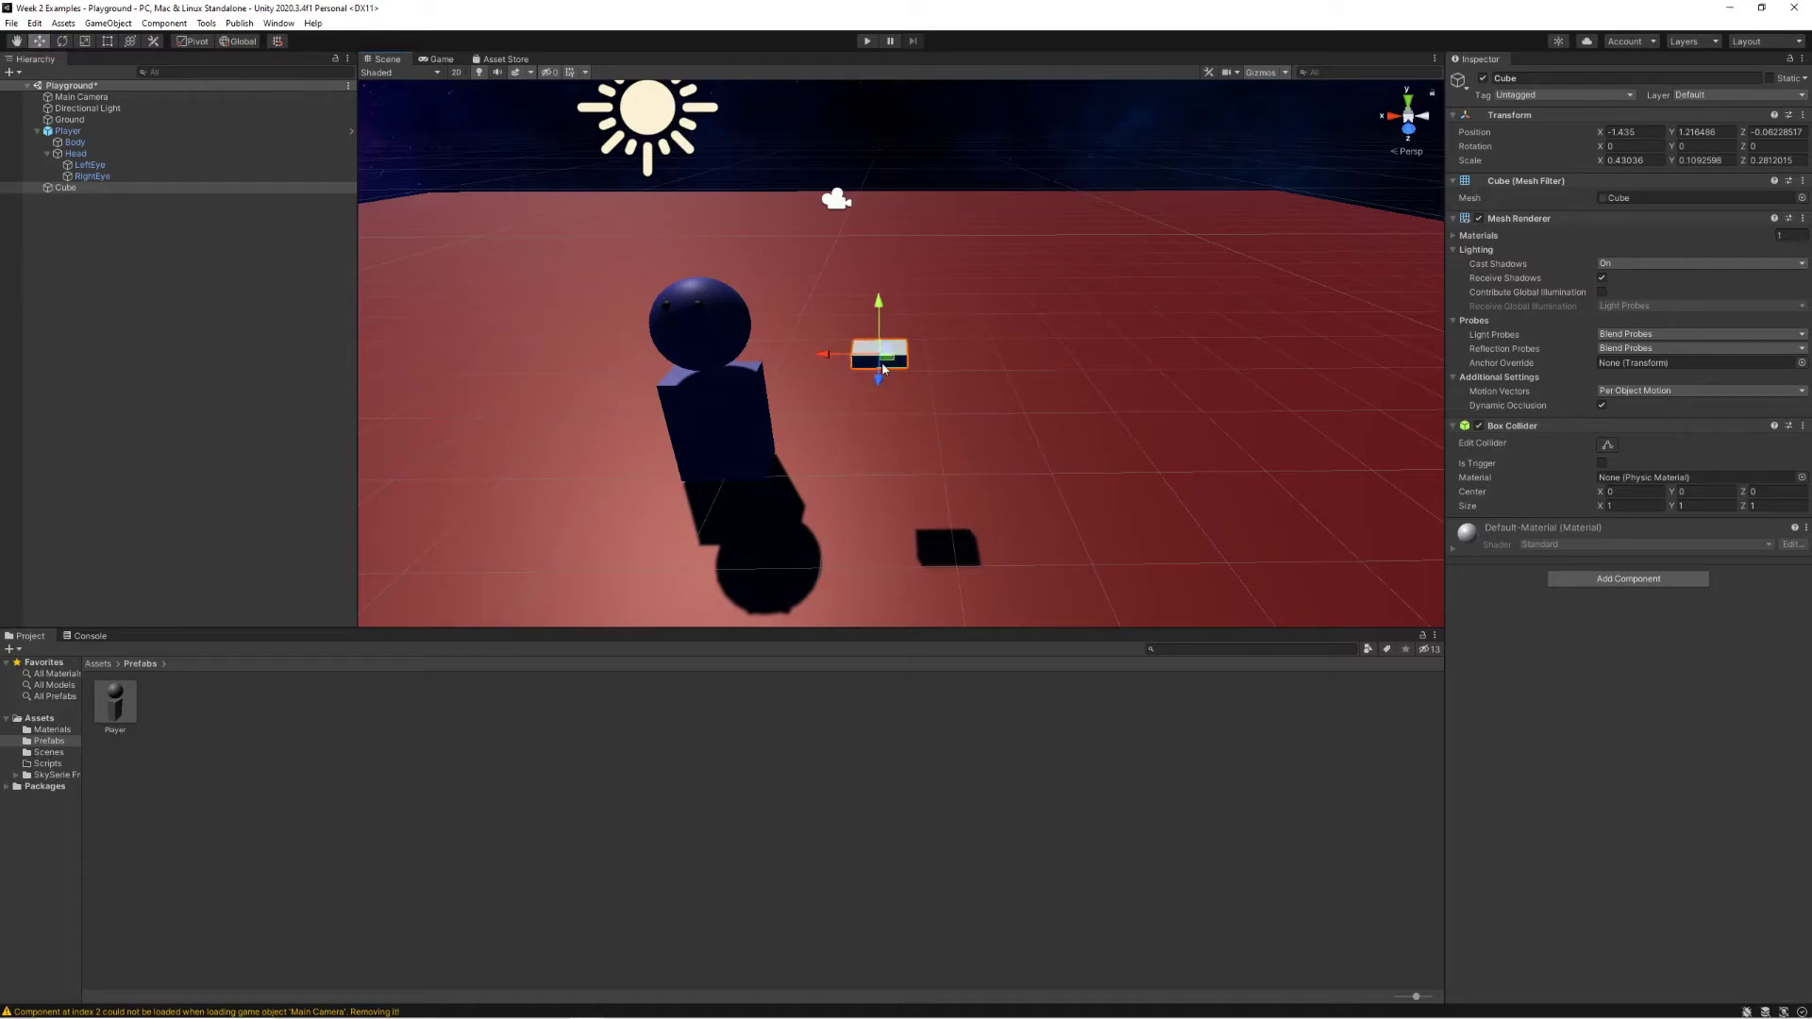
key("d")
right_click_drag(885, 368, 608, 392)
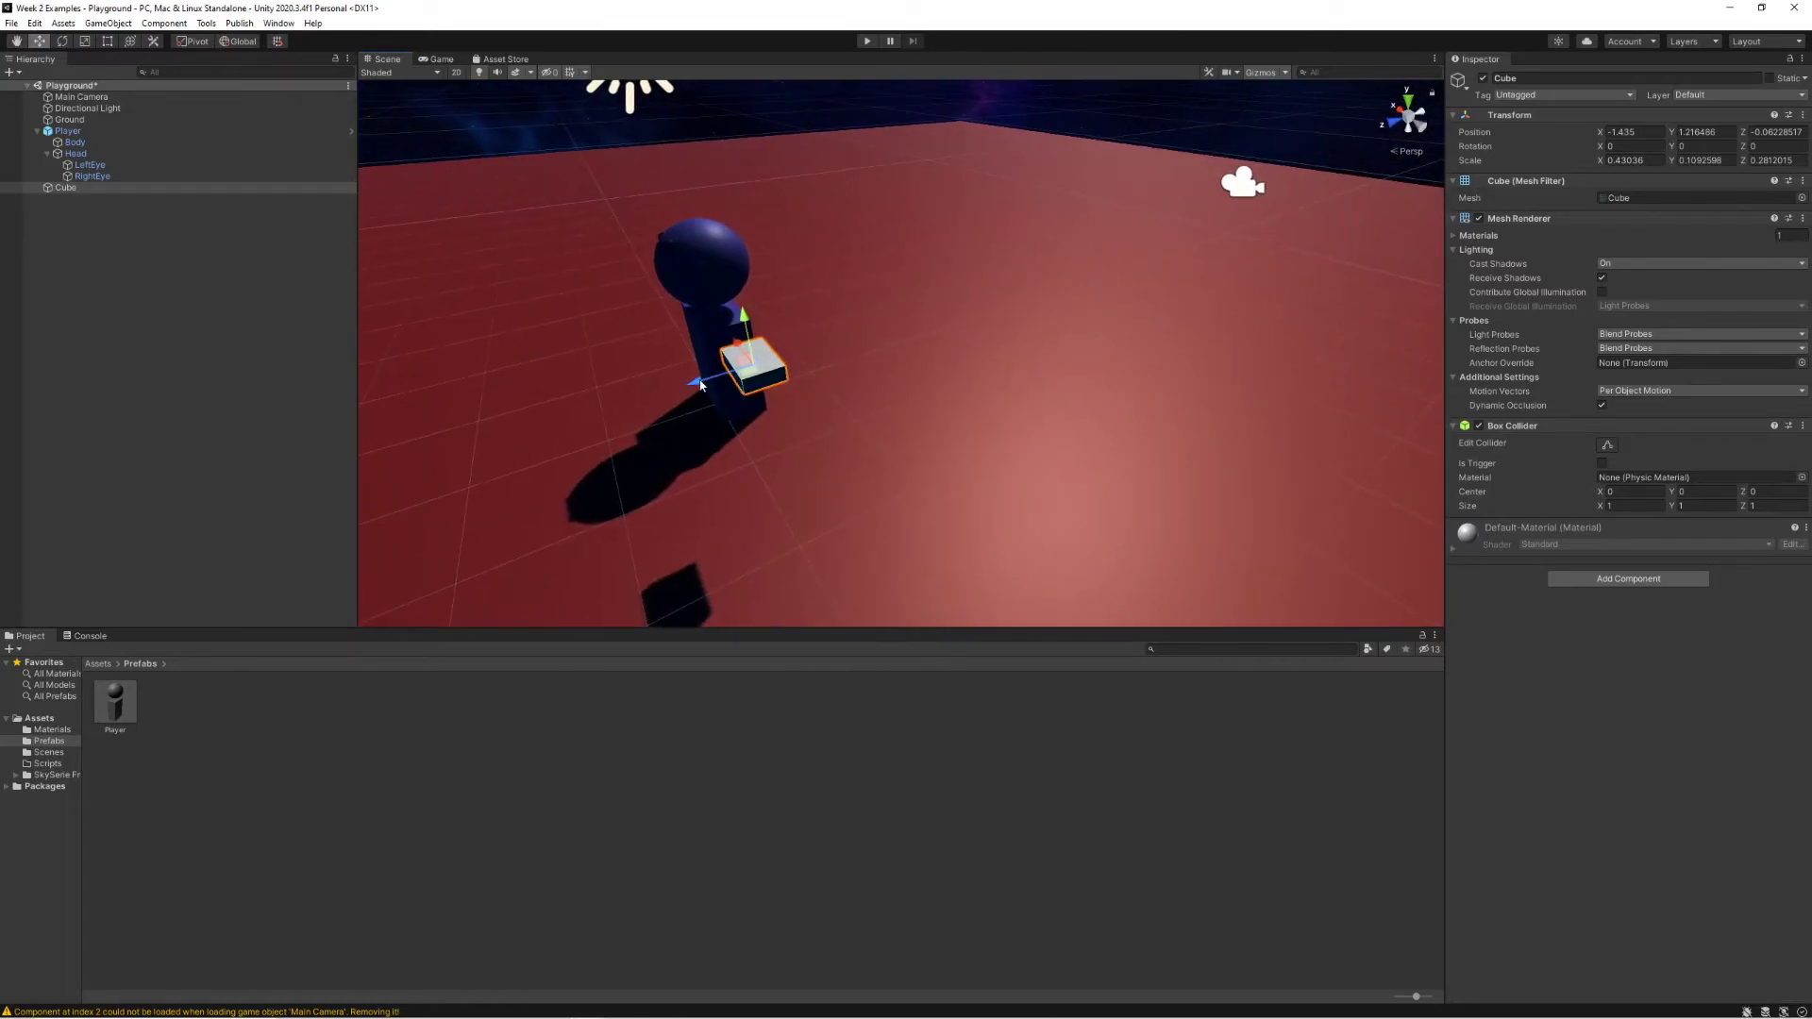
left_click_drag(704, 378, 729, 370)
right_click_drag(779, 415, 789, 419)
left_click_drag(790, 421, 820, 357, "alt")
left_click(1013, 349)
left_click_drag(979, 347, 1014, 228)
scroll(682, 311, "down", 3)
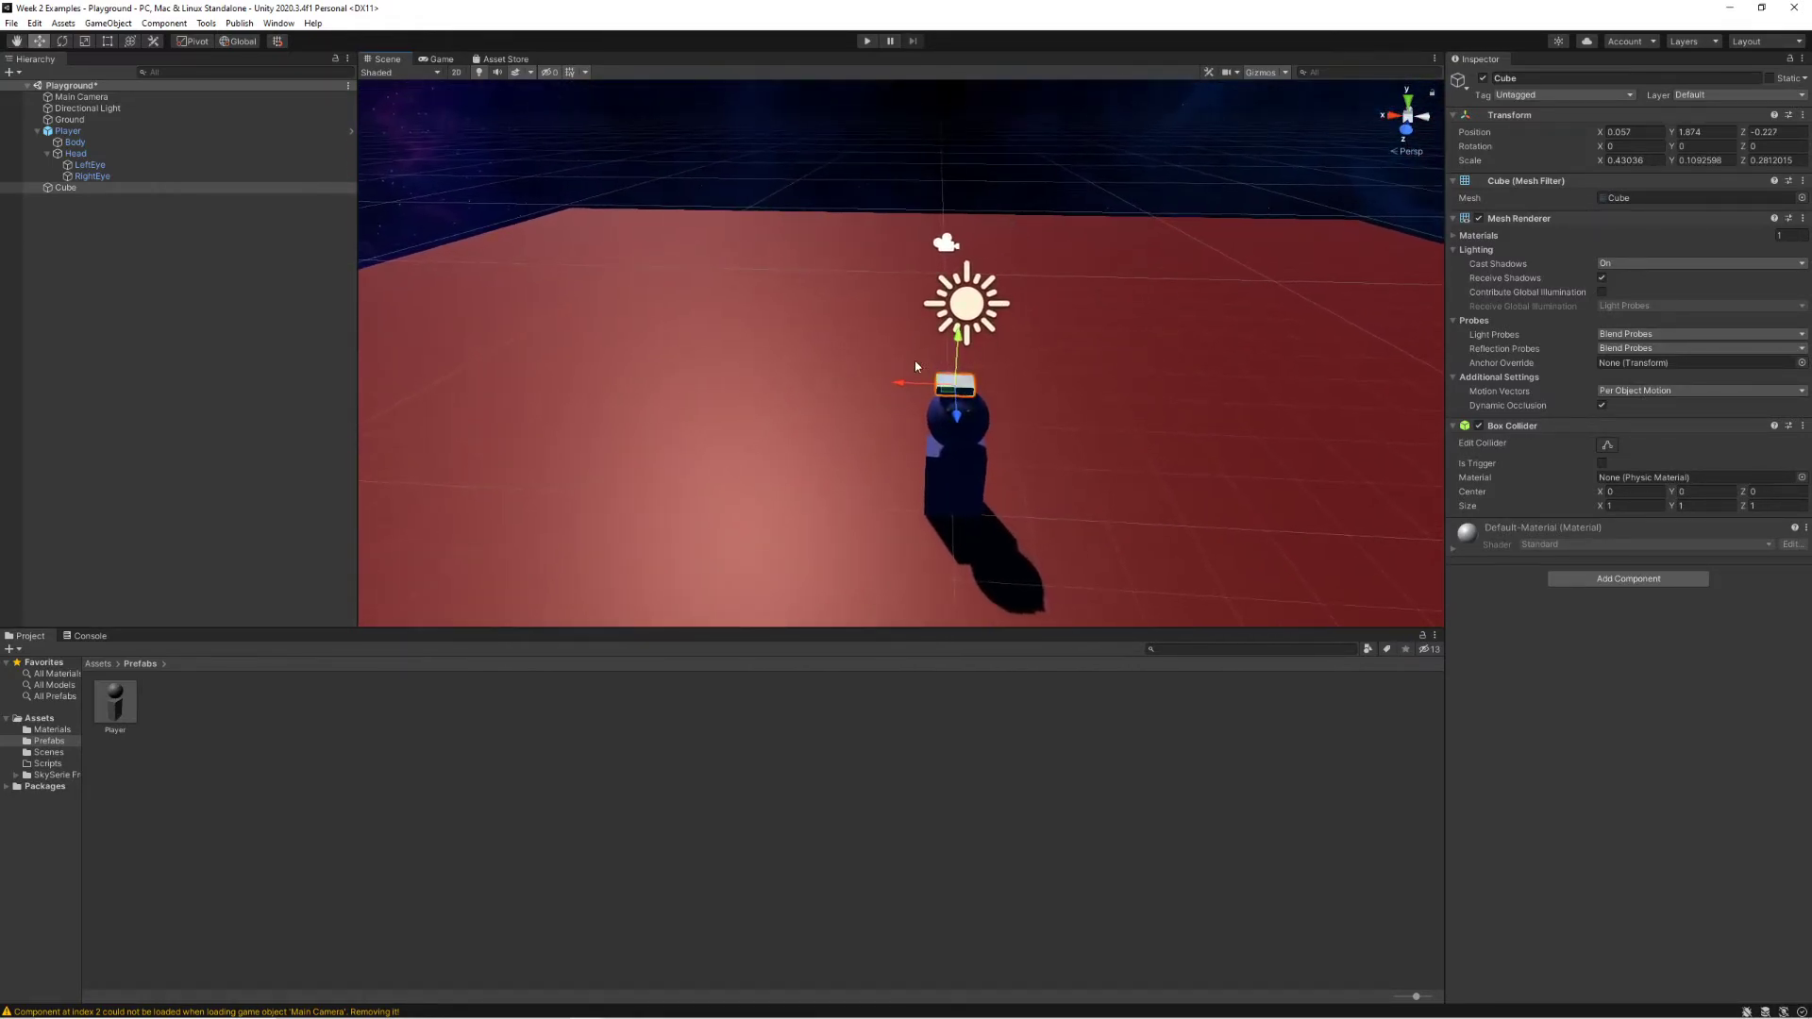
- Reposition the flat cube centrally over the player's head, at about X -0.008, Y 1.870, Z -0.079
left_click_drag(901, 383, 966, 422)
left_click(981, 208)
right_click_drag(999, 300, 987, 355)
key("w")
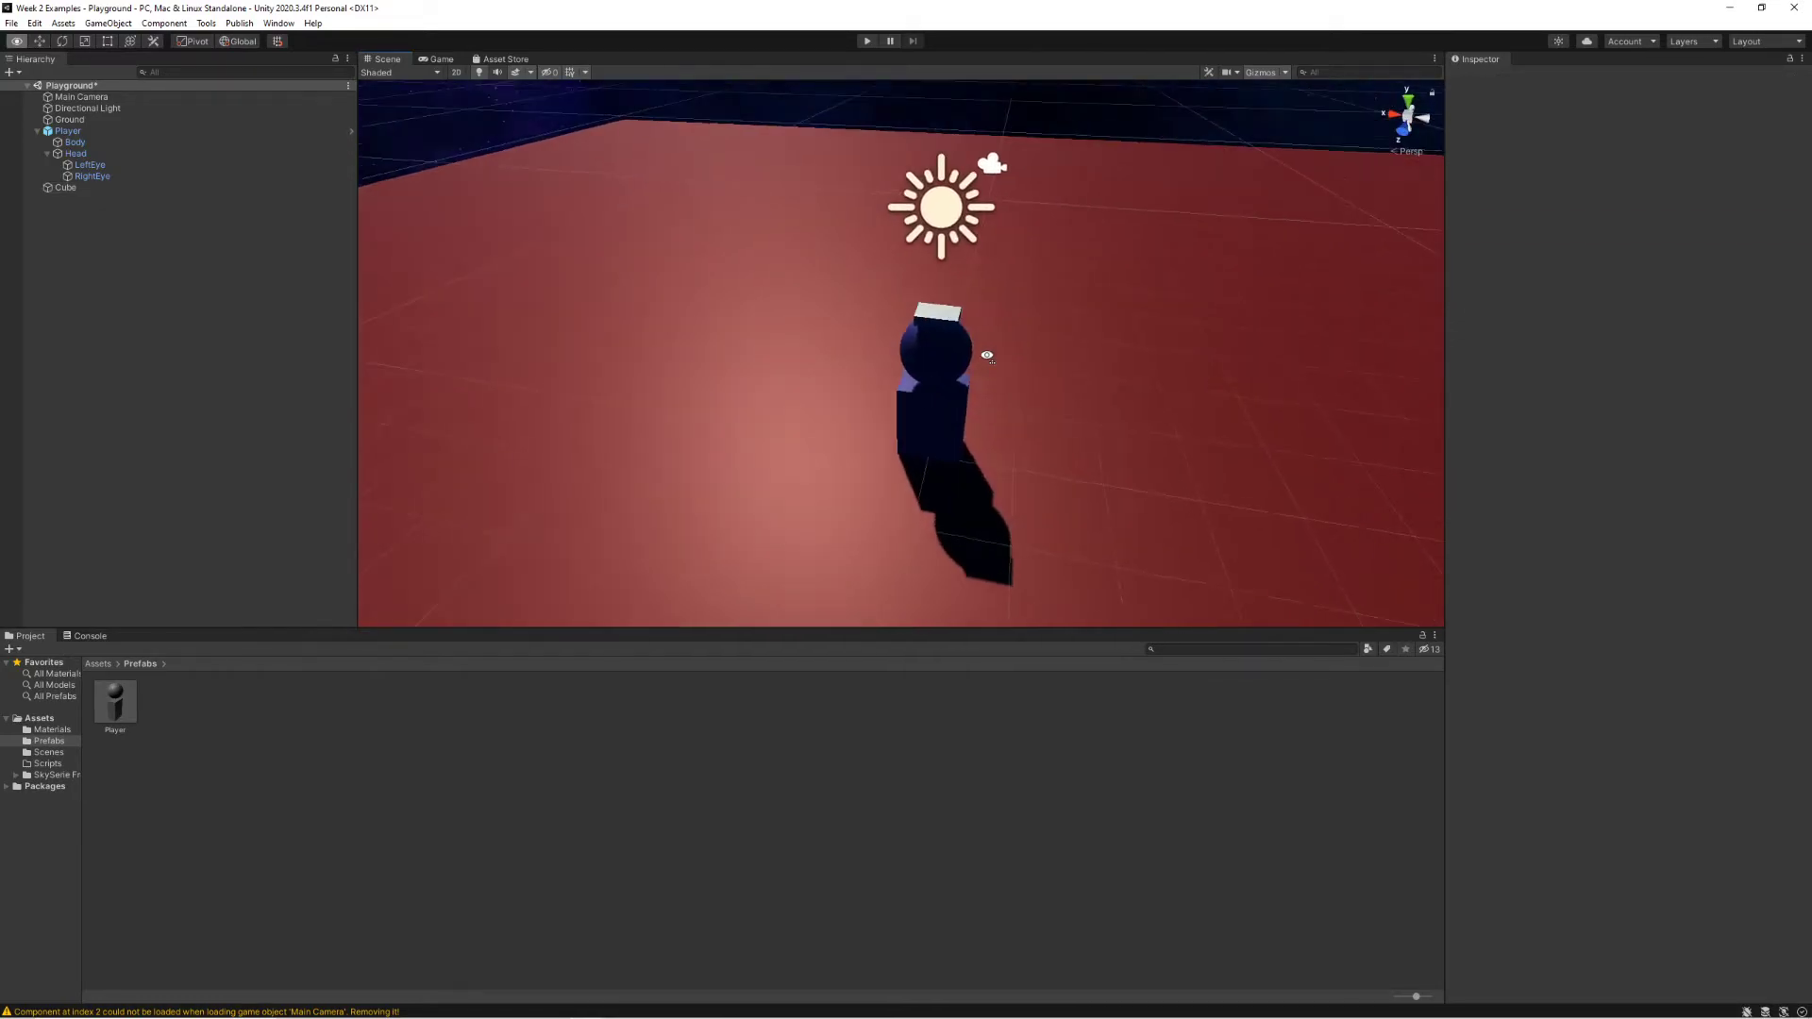
left_click_drag(987, 356, 1024, 351, "alt")
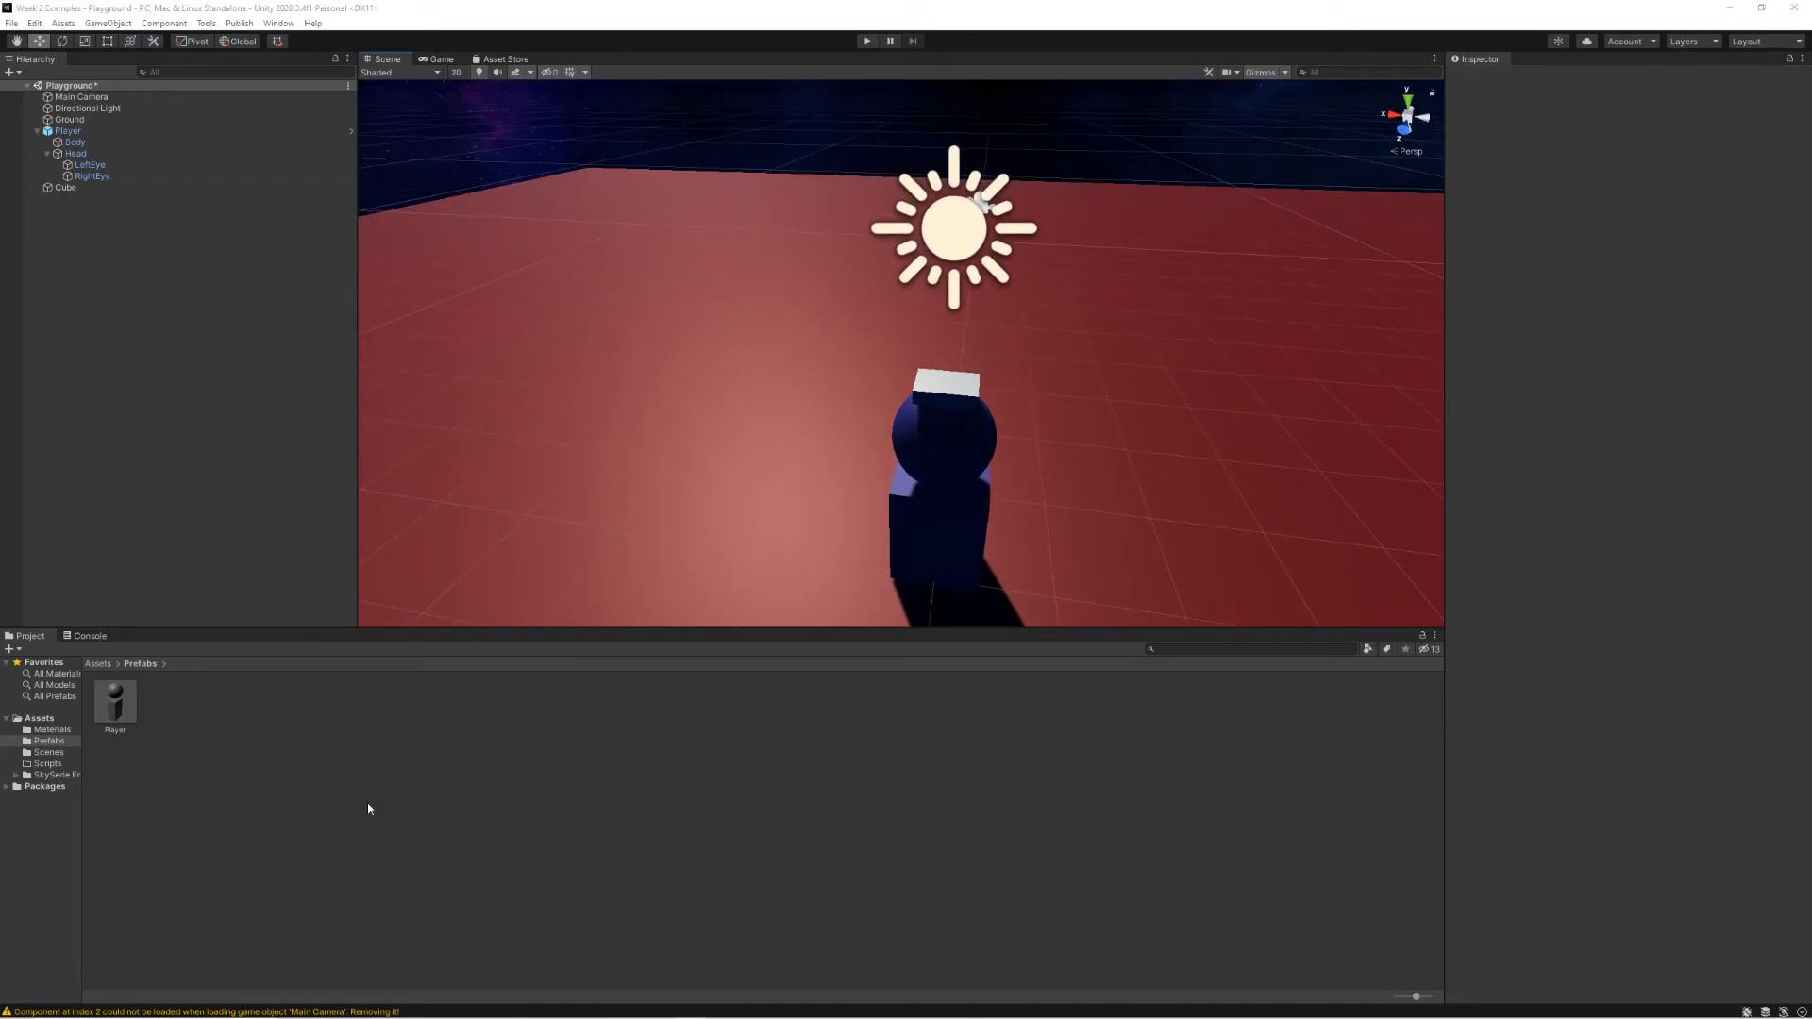
left_click_drag(717, 585, 724, 372, "alt")
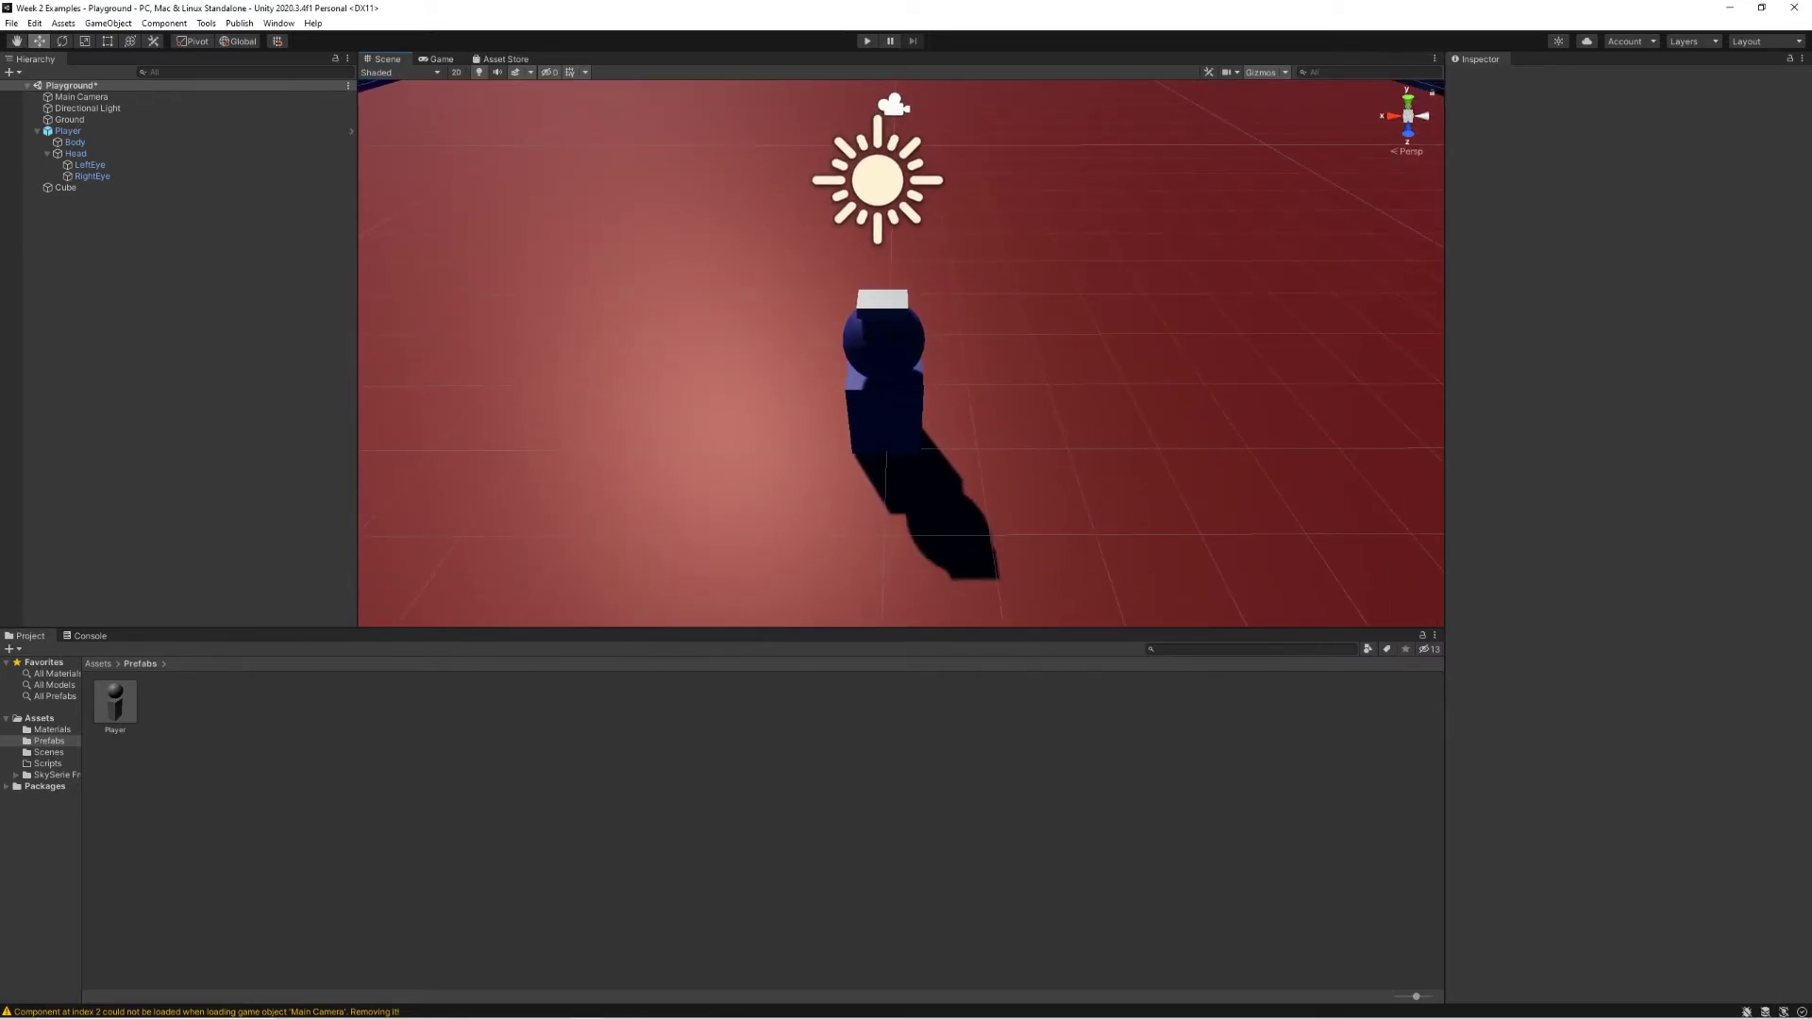
left_click_drag(834, 622, 870, 575, "alt")
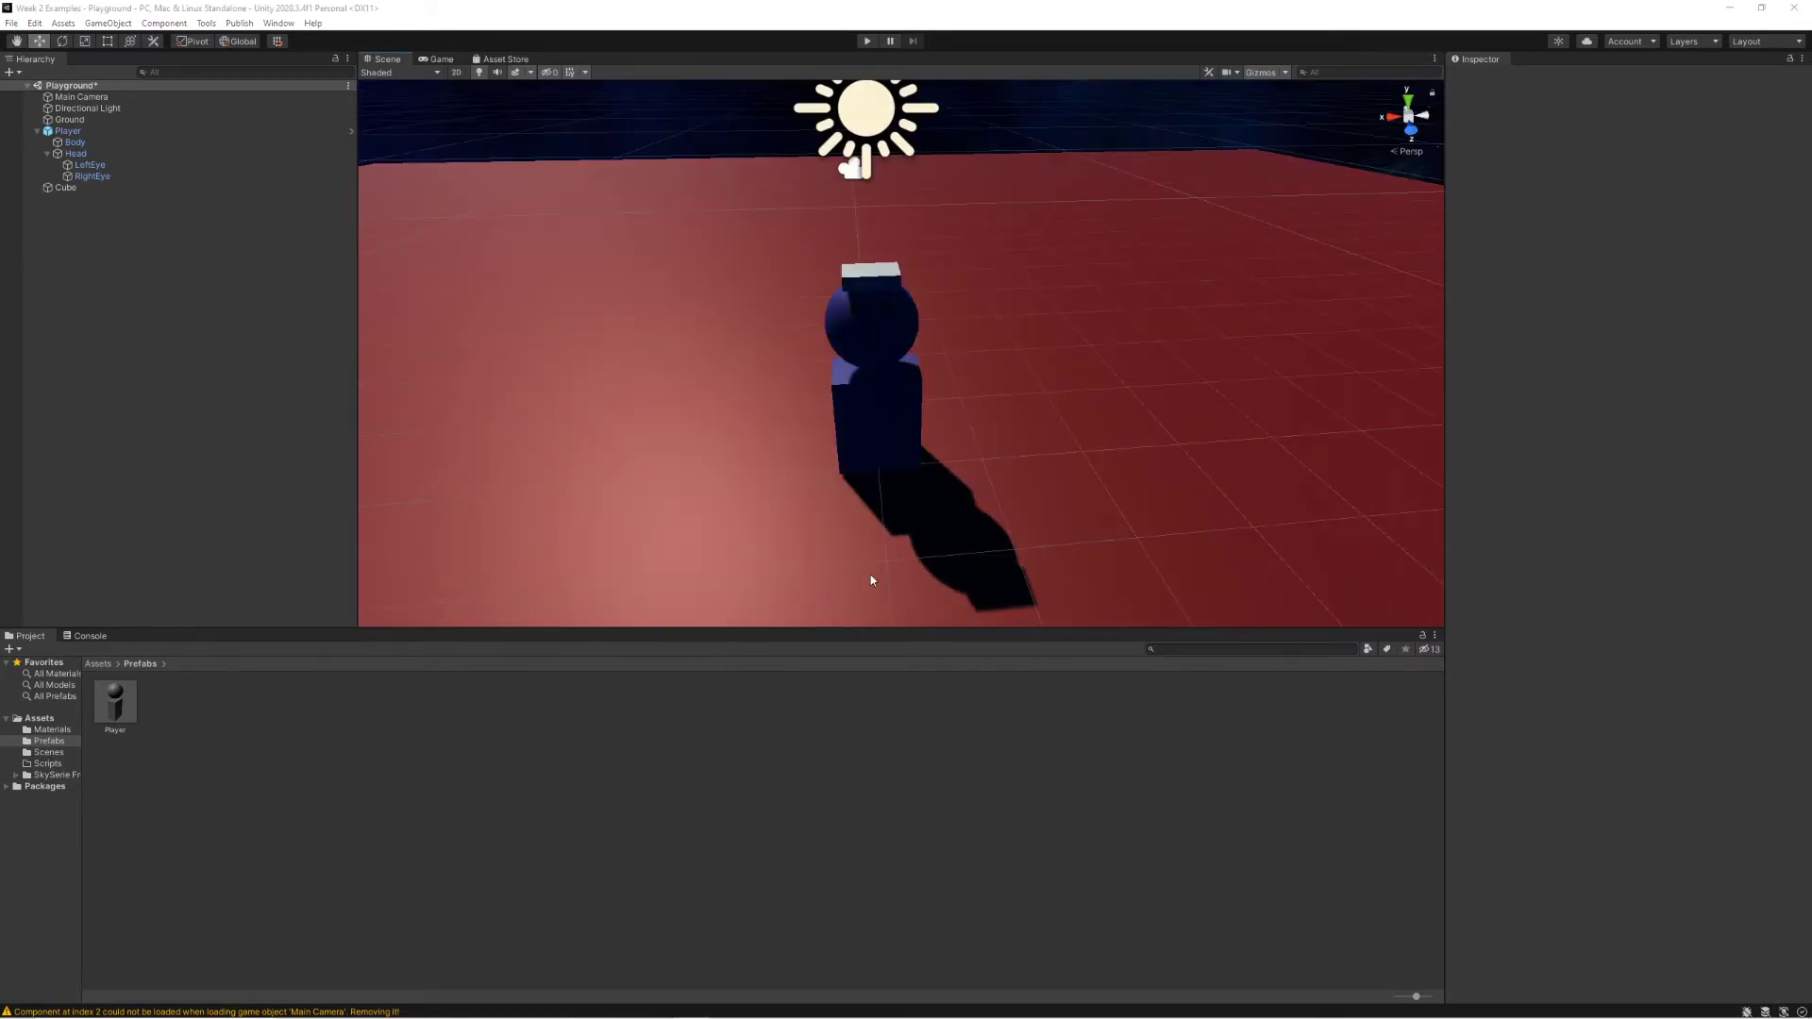
left_click(874, 274)
left_click_drag(874, 273, 1002, 400, "alt")
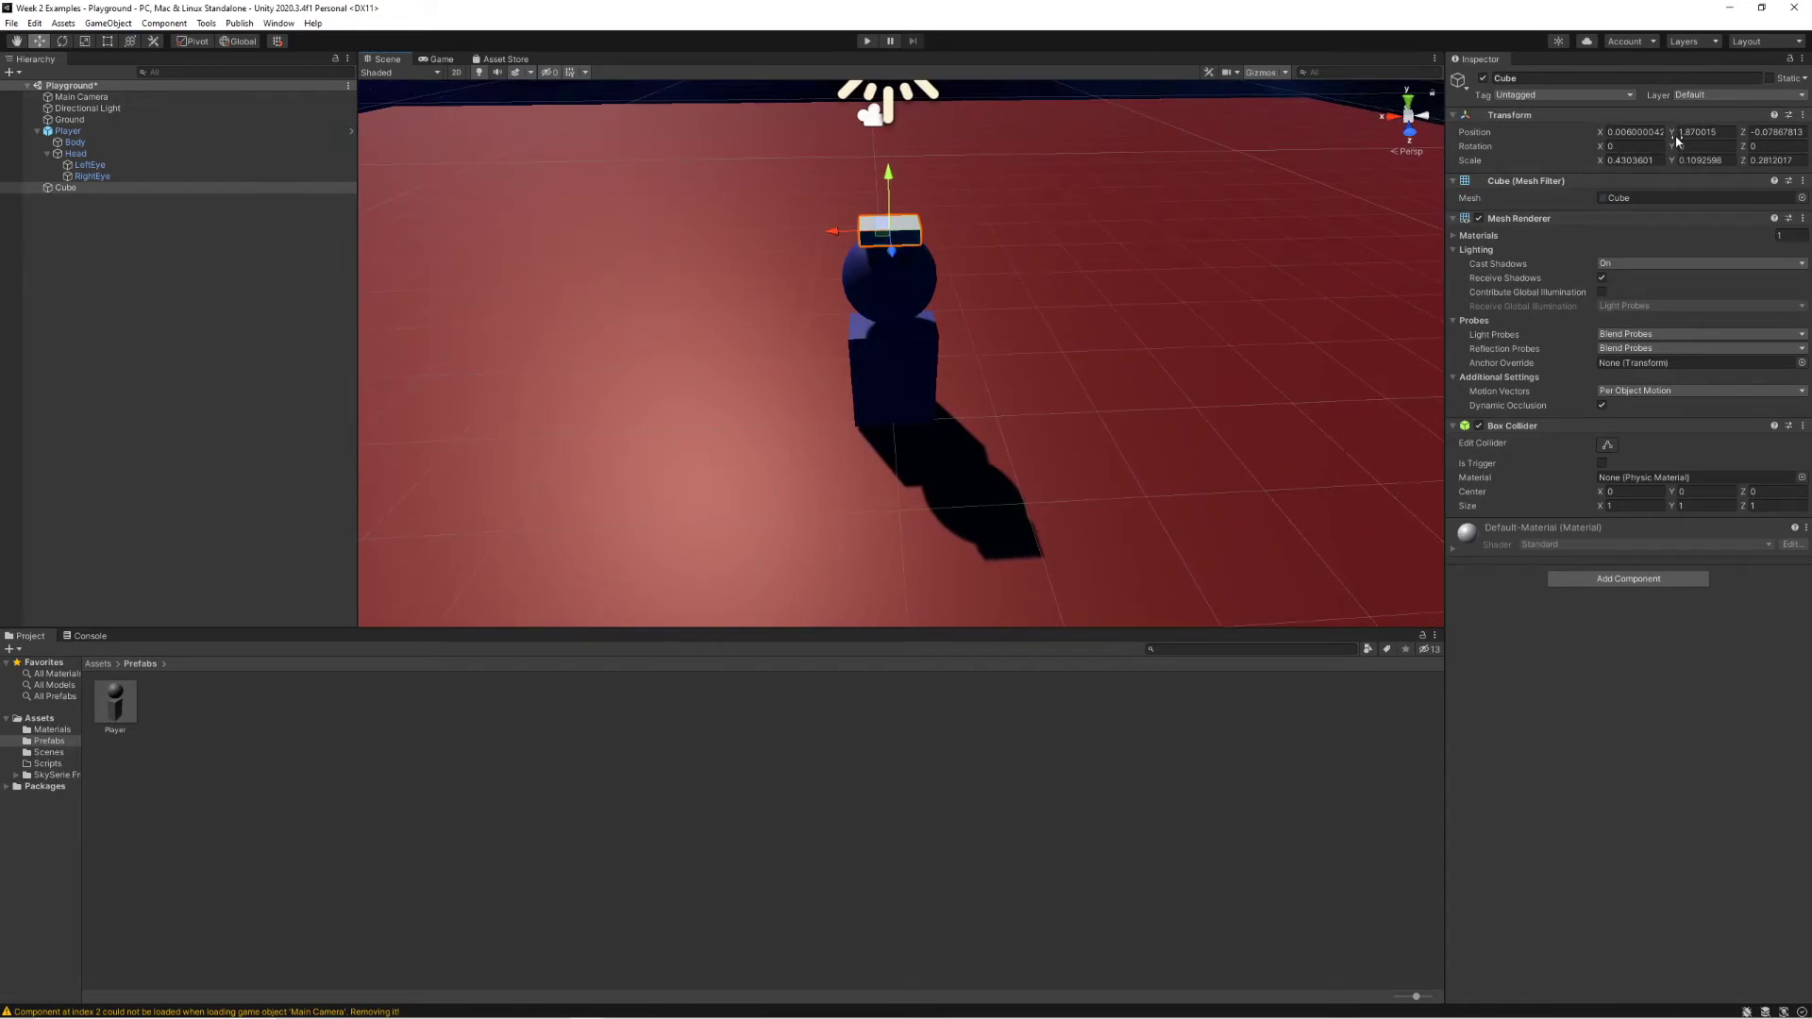
mouse_move(832, 231)
left_mouse_down()
mouse_move(851, 234)
mouse_move(813, 233)
mouse_move(872, 234)
mouse_move(837, 246)
left_mouse_up()
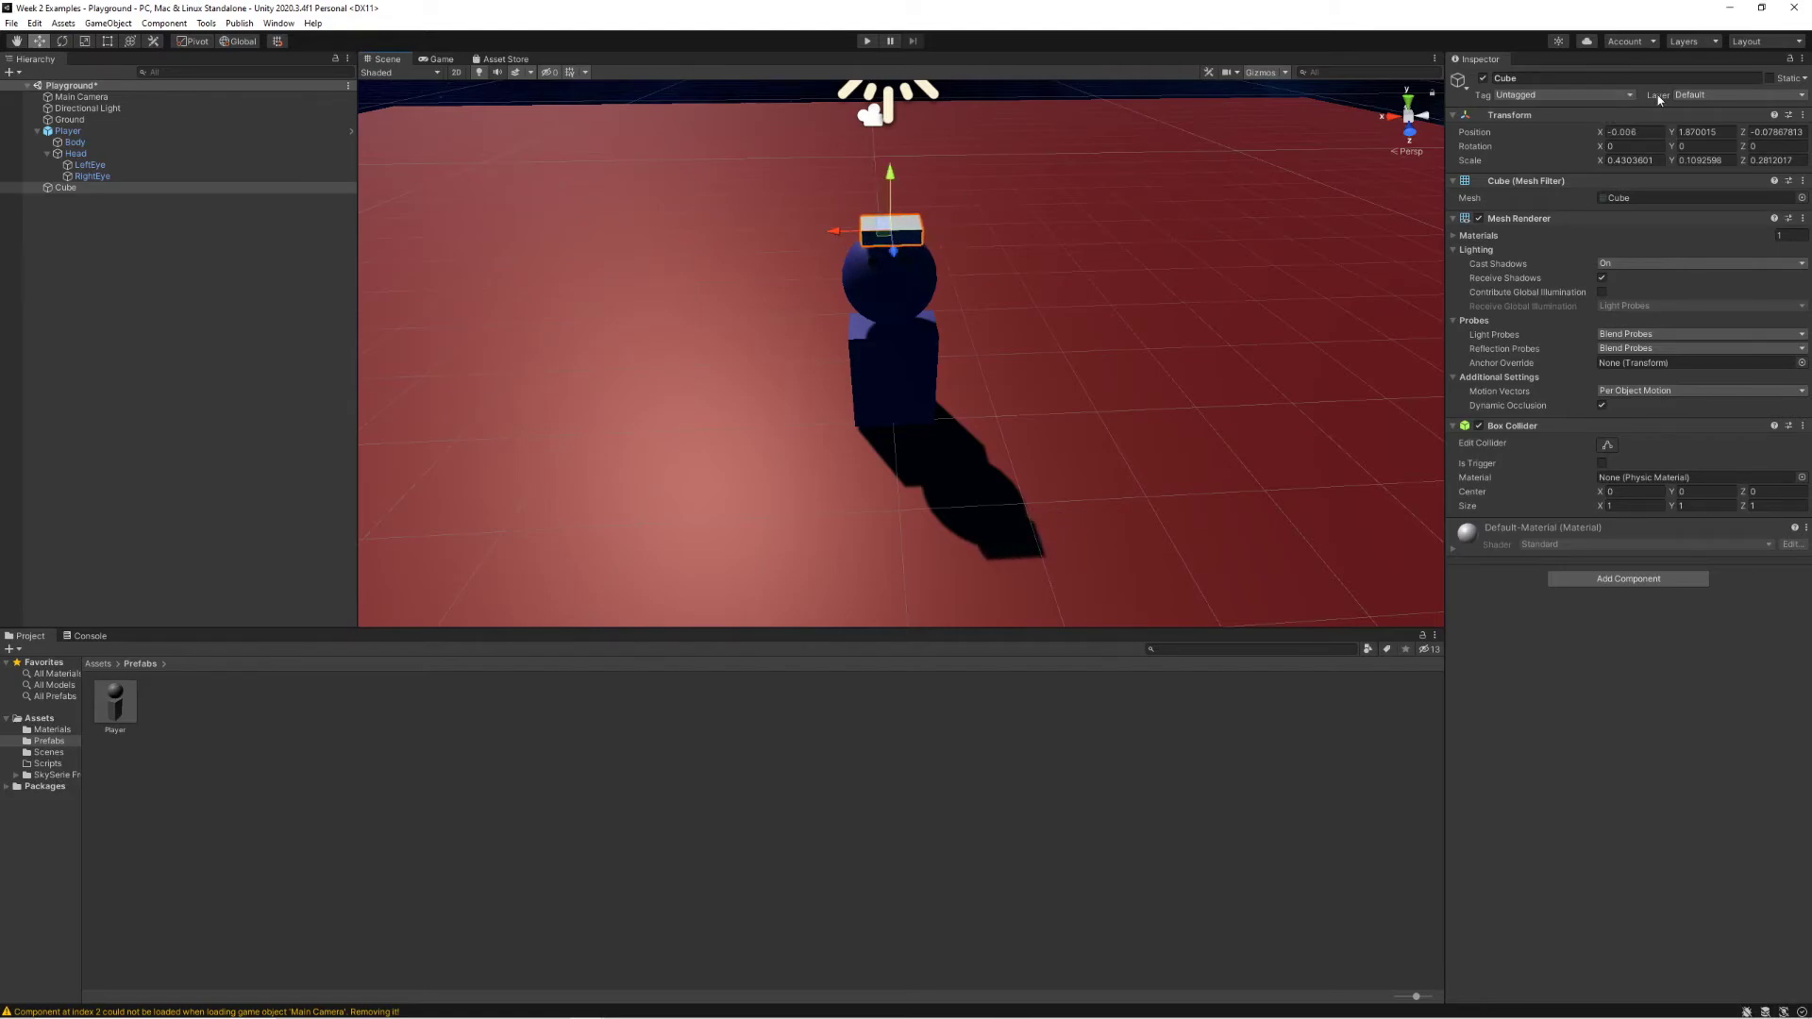
- Set the flat cube's position to X 0, Y 2, Z 0
left_click(1774, 132)
type("0")
left_click(1621, 132)
type("0")
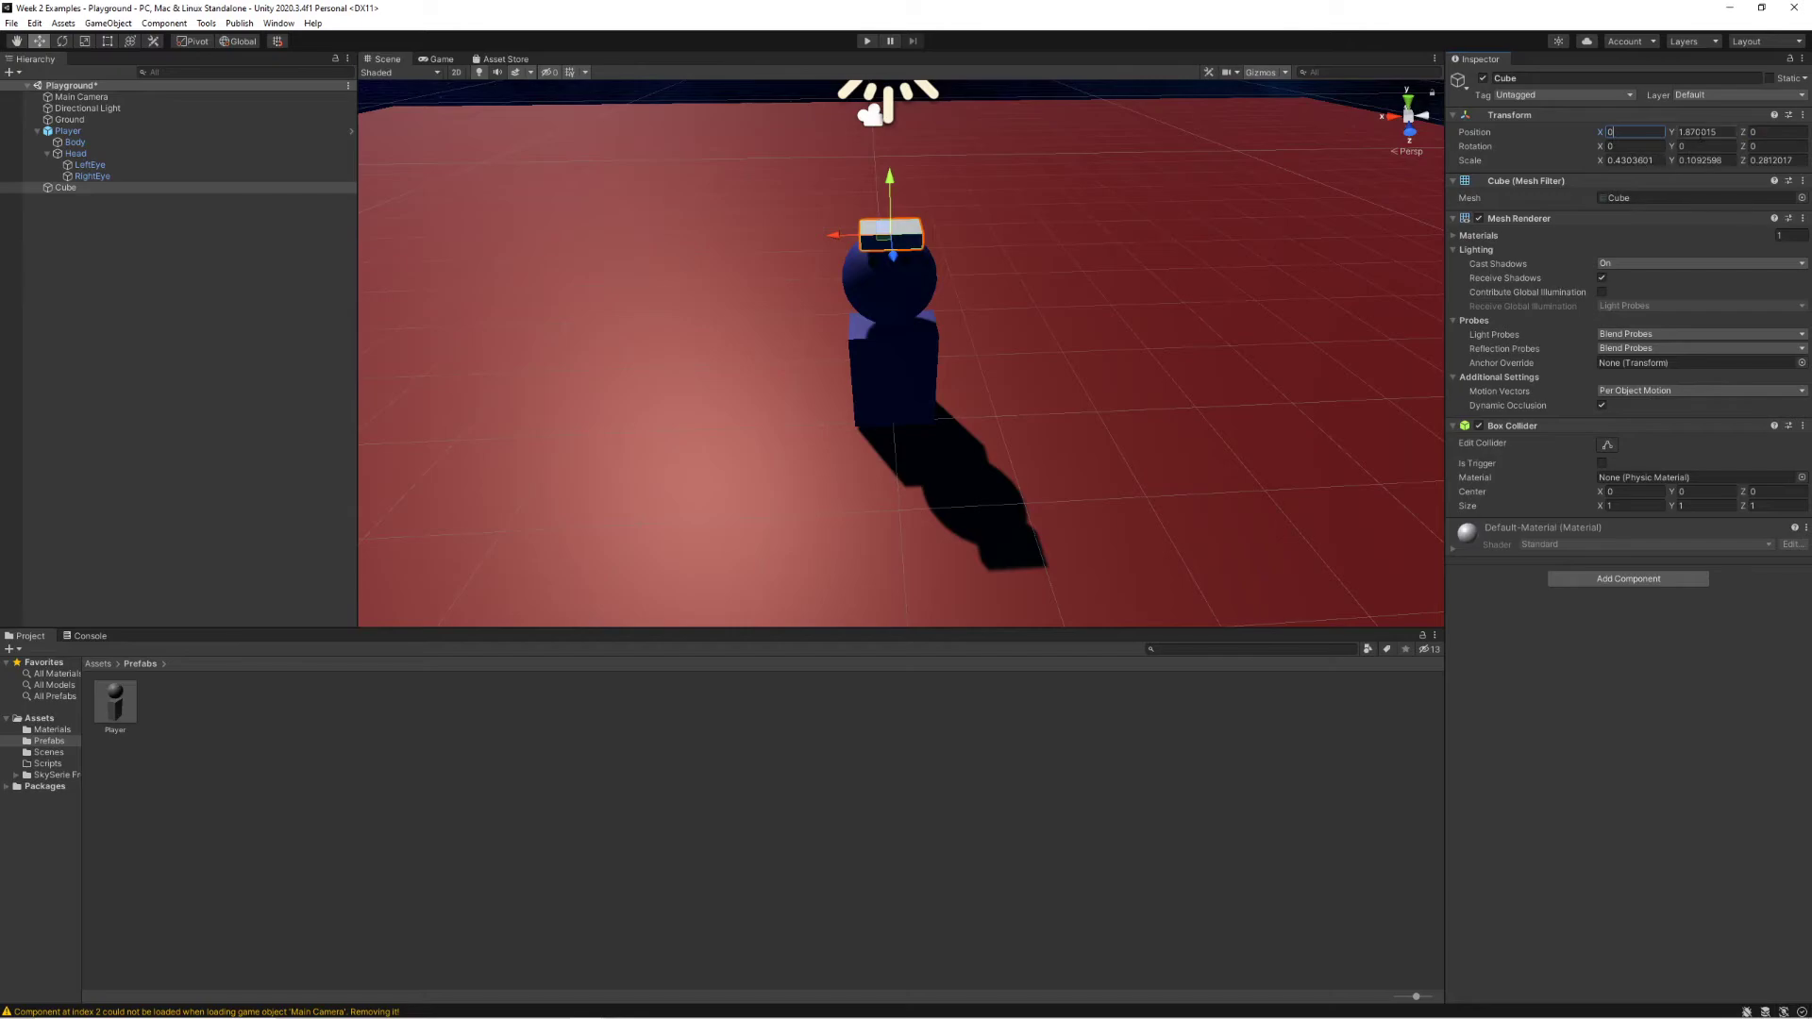
left_click(1716, 132)
type("2")
left_click(1017, 92)
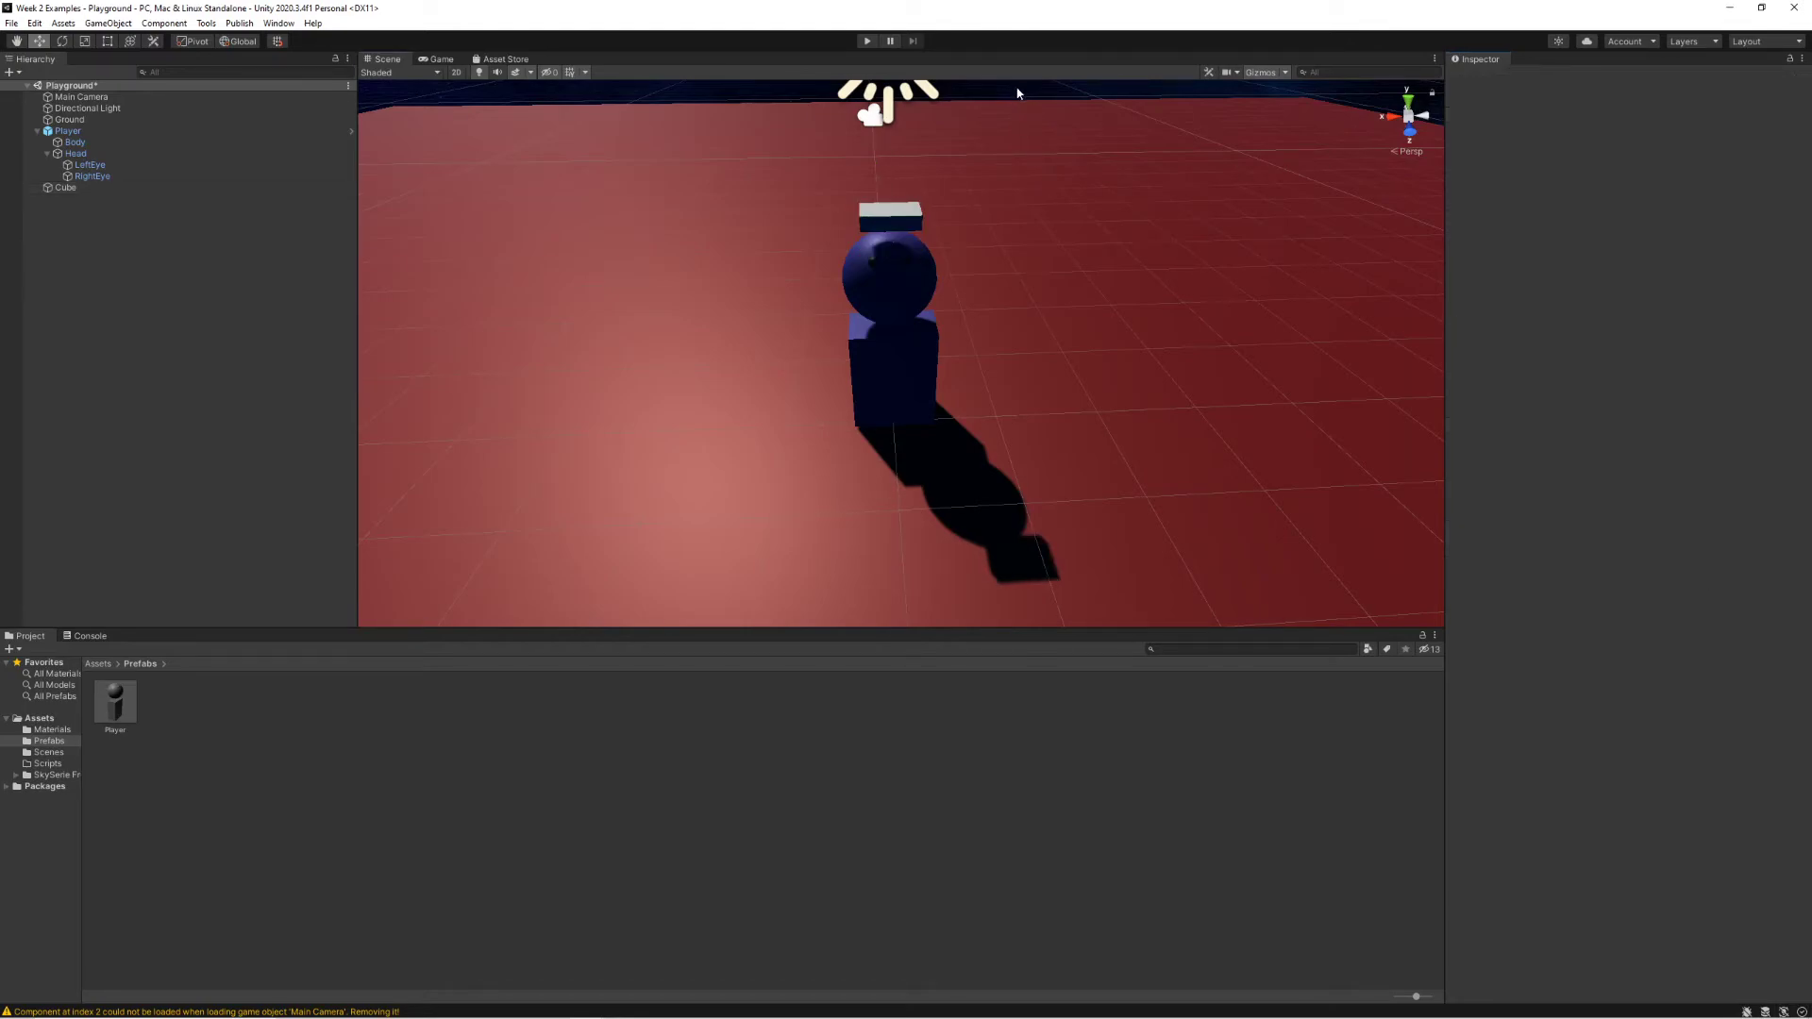
- Move the flat cube back along the Z axis to about -0.153 so it sits over the head's centre
right_click_drag(1000, 178, 1298, 168)
key("ctrl+z")
key("w")
key("s")
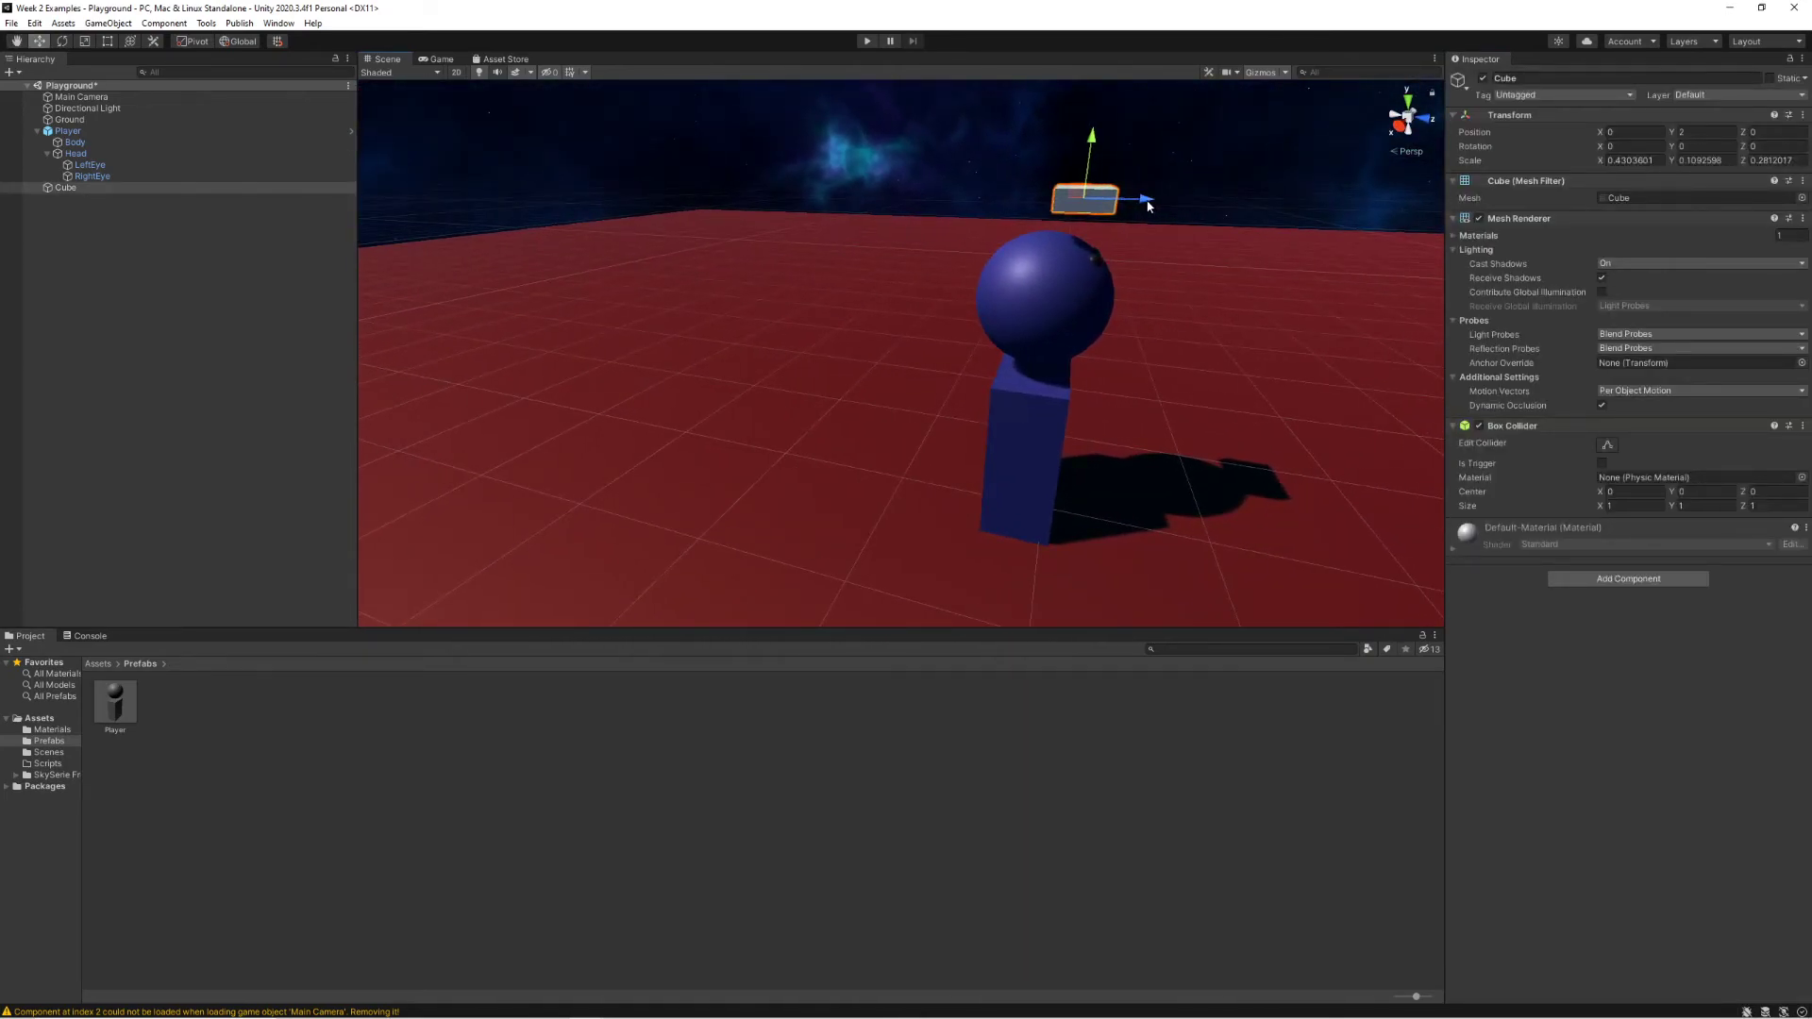
left_click_drag(1147, 206, 1106, 200)
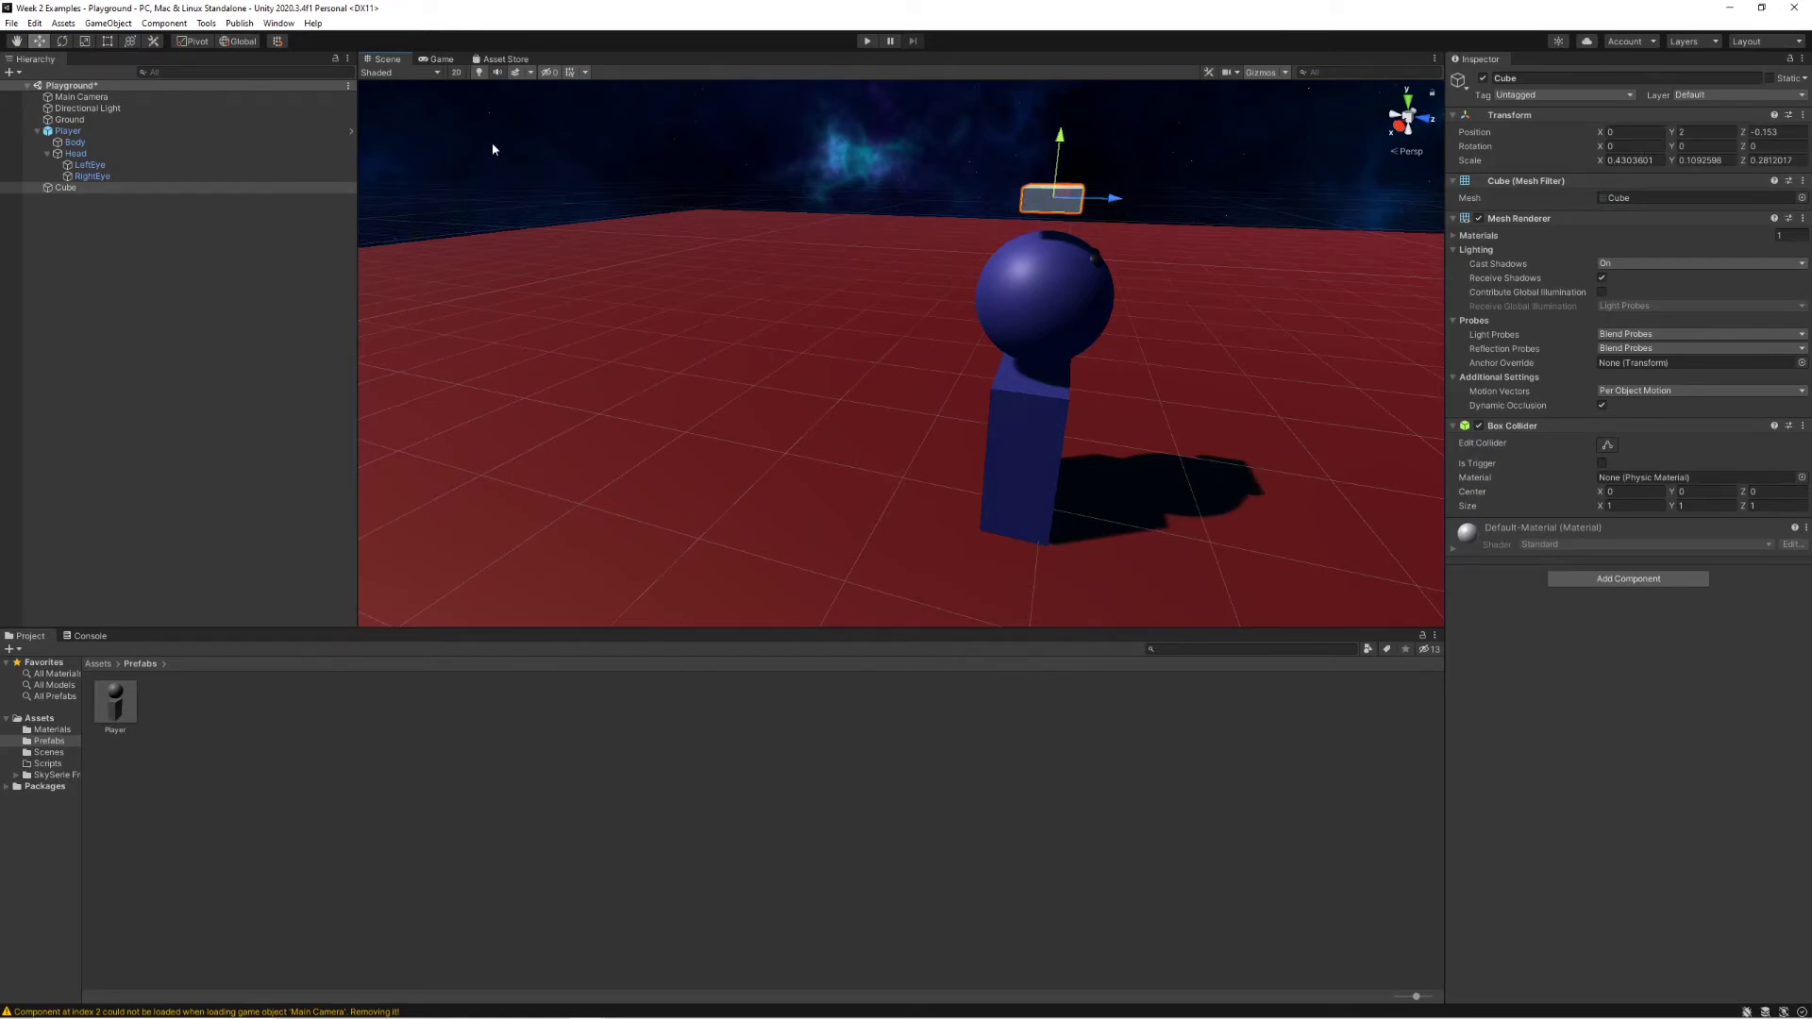
- Try moving the Player parent along the Z axis to about -17.88, and undo the move
left_click(132, 133)
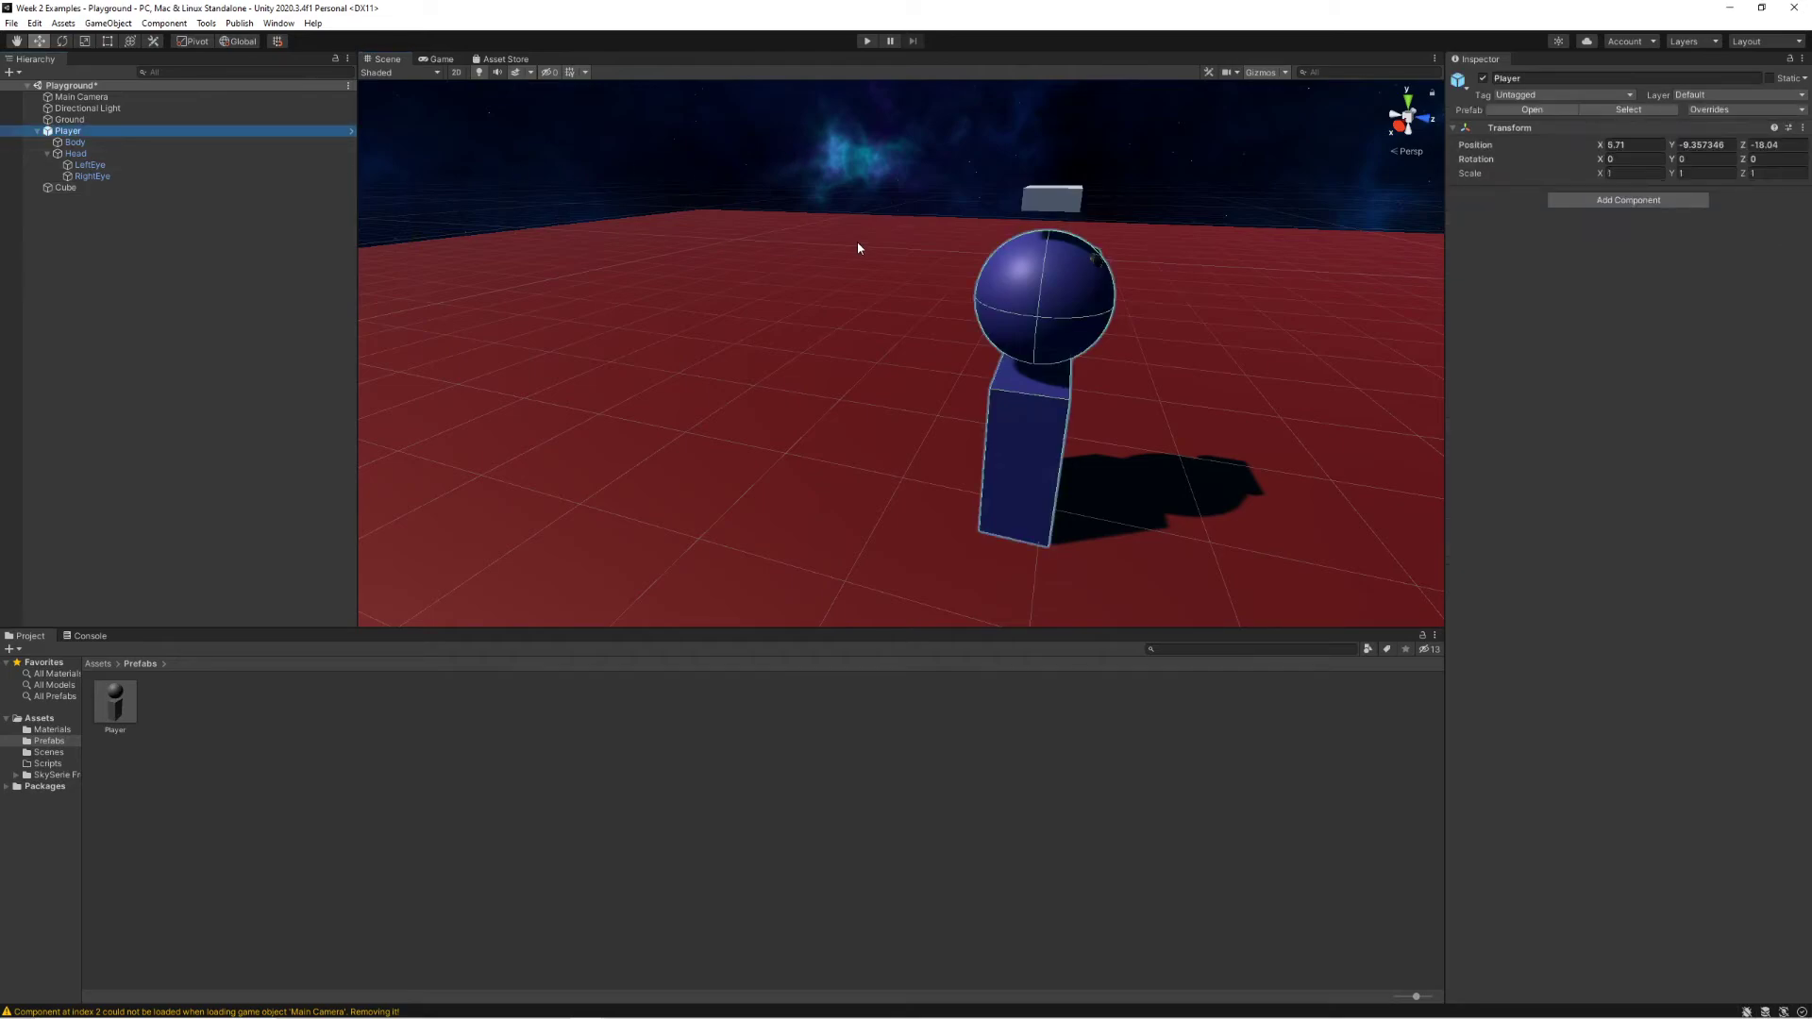
right_click_drag(1082, 310, 904, 313)
mouse_move(809, 496)
left_mouse_down()
mouse_move(817, 468)
mouse_move(819, 496)
left_mouse_up()
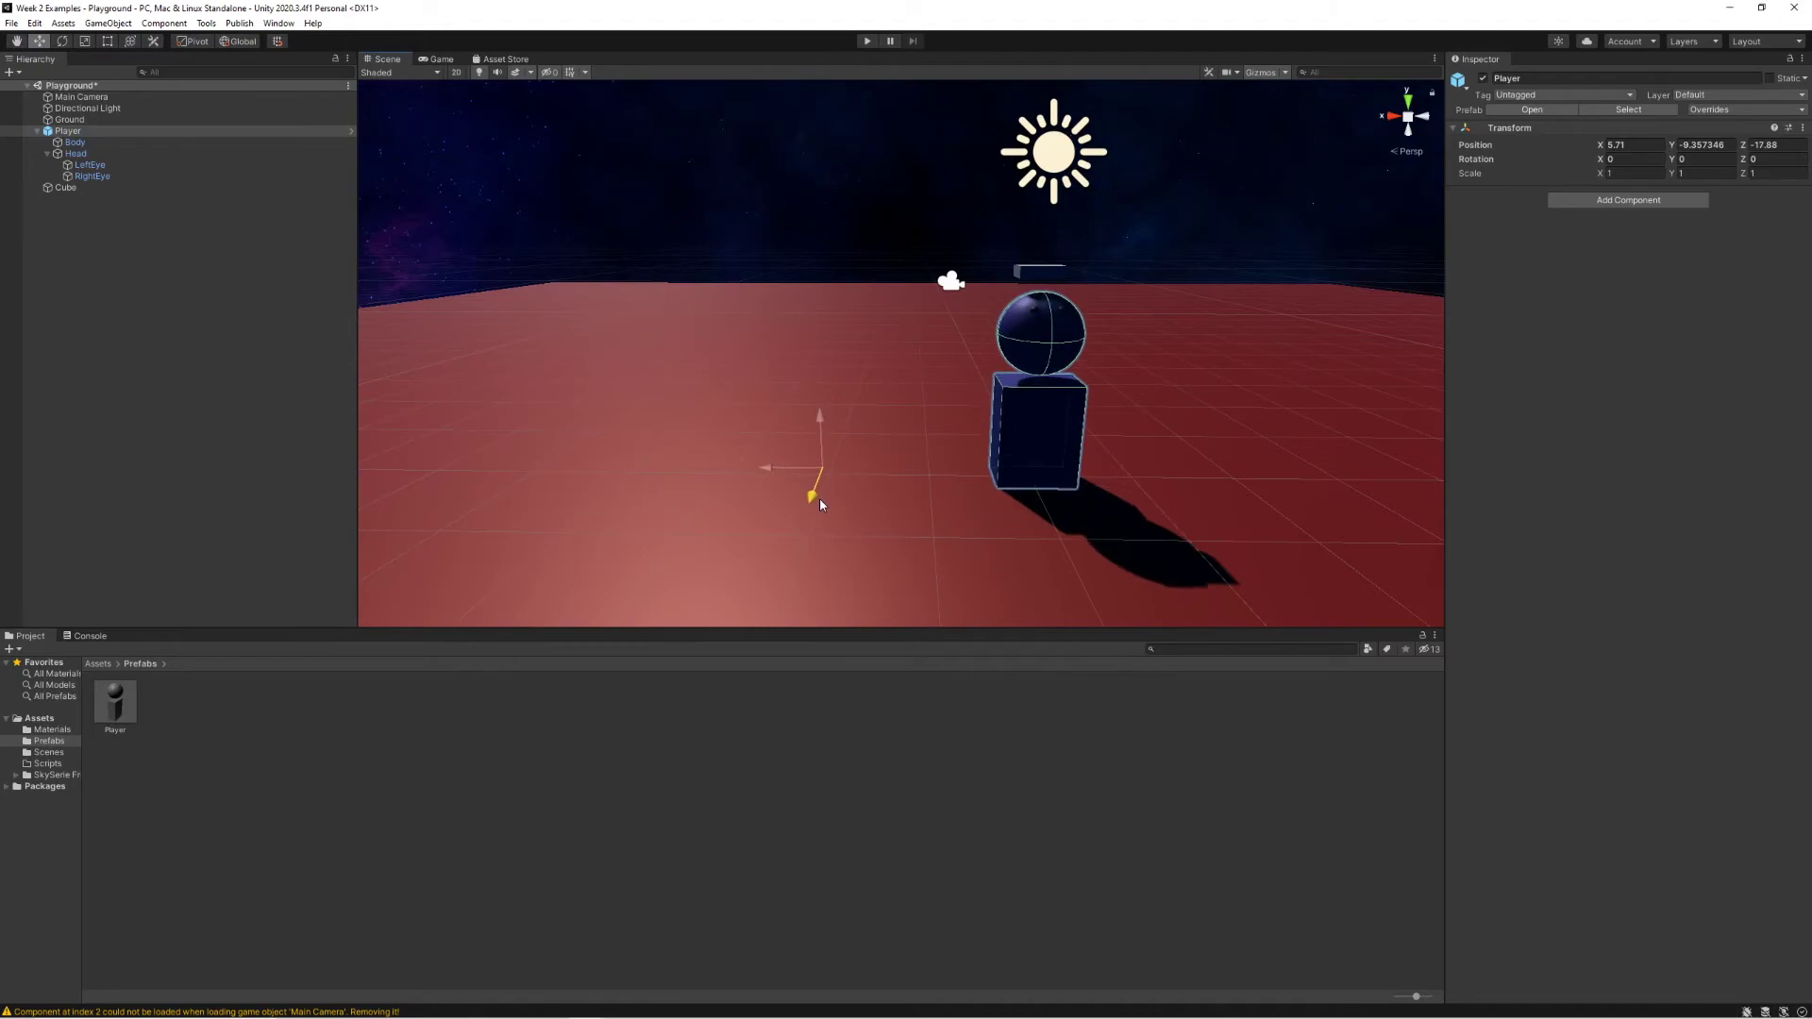
right_click_drag(819, 496, 1037, 302)
key("ctrl+z")
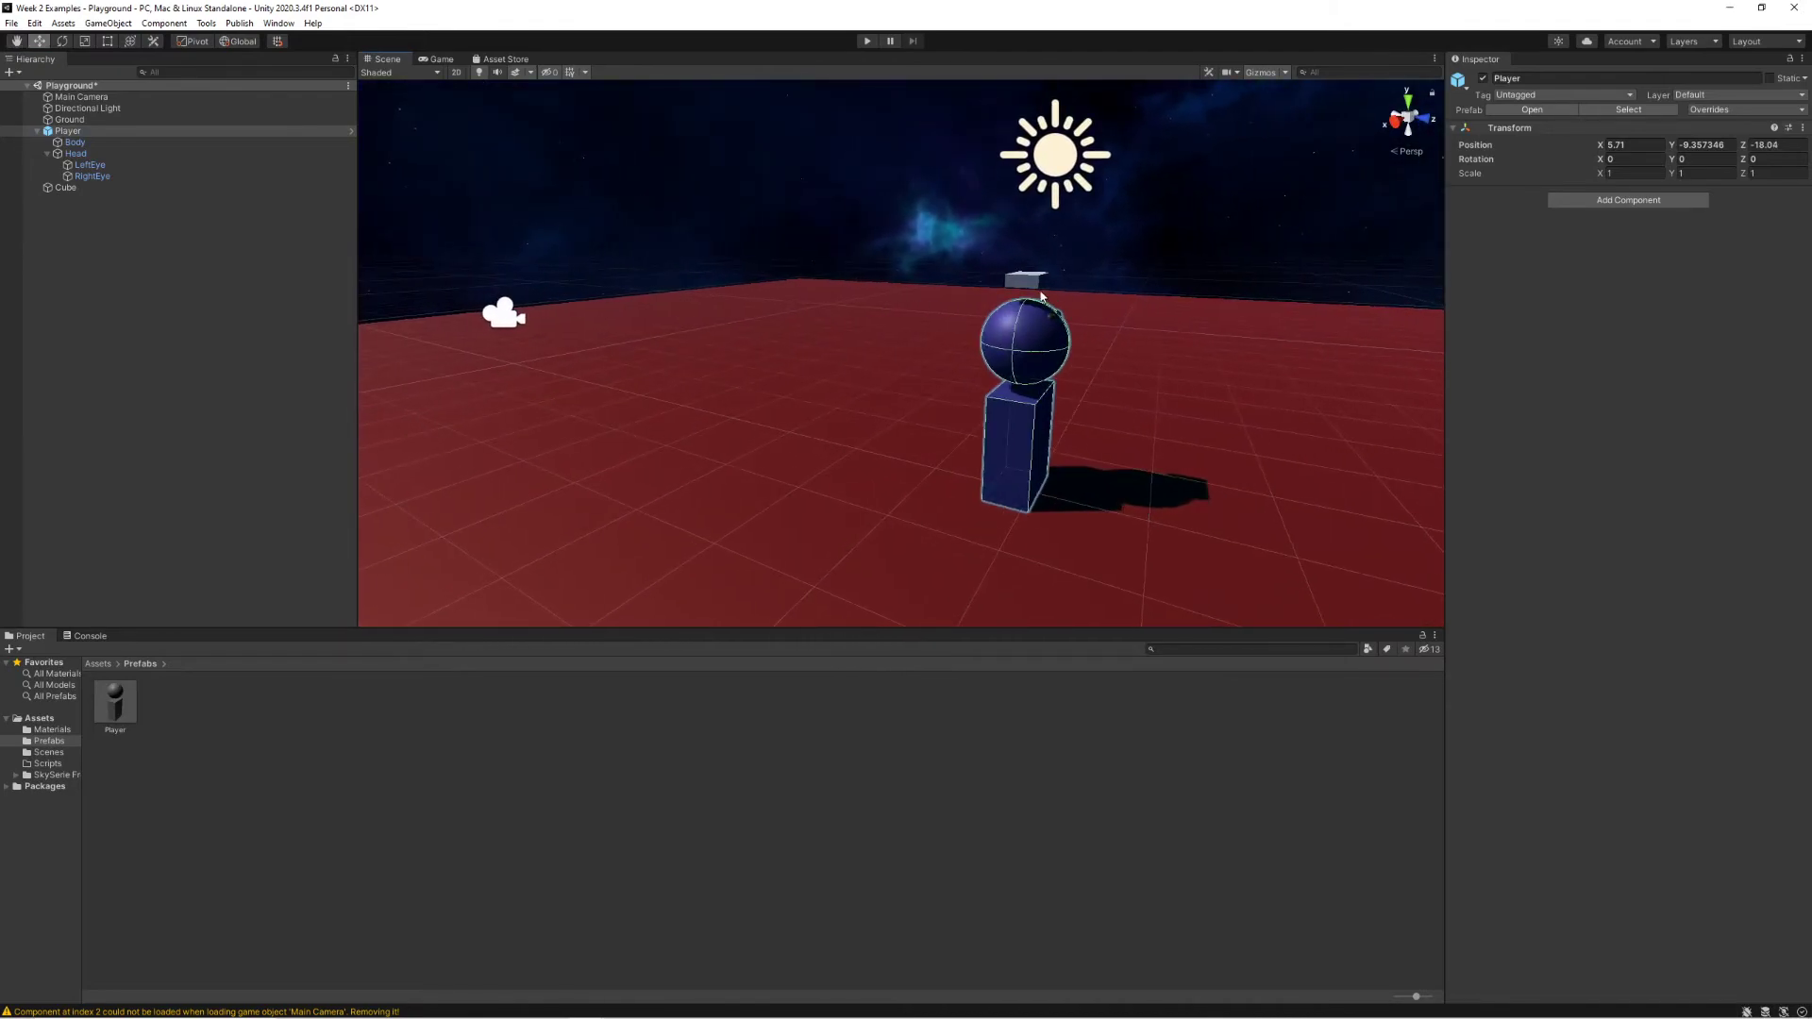
- Make Cube a child of Head, and try moving Head along the Z axis to about 17.708, undoing that move
left_click(74, 190)
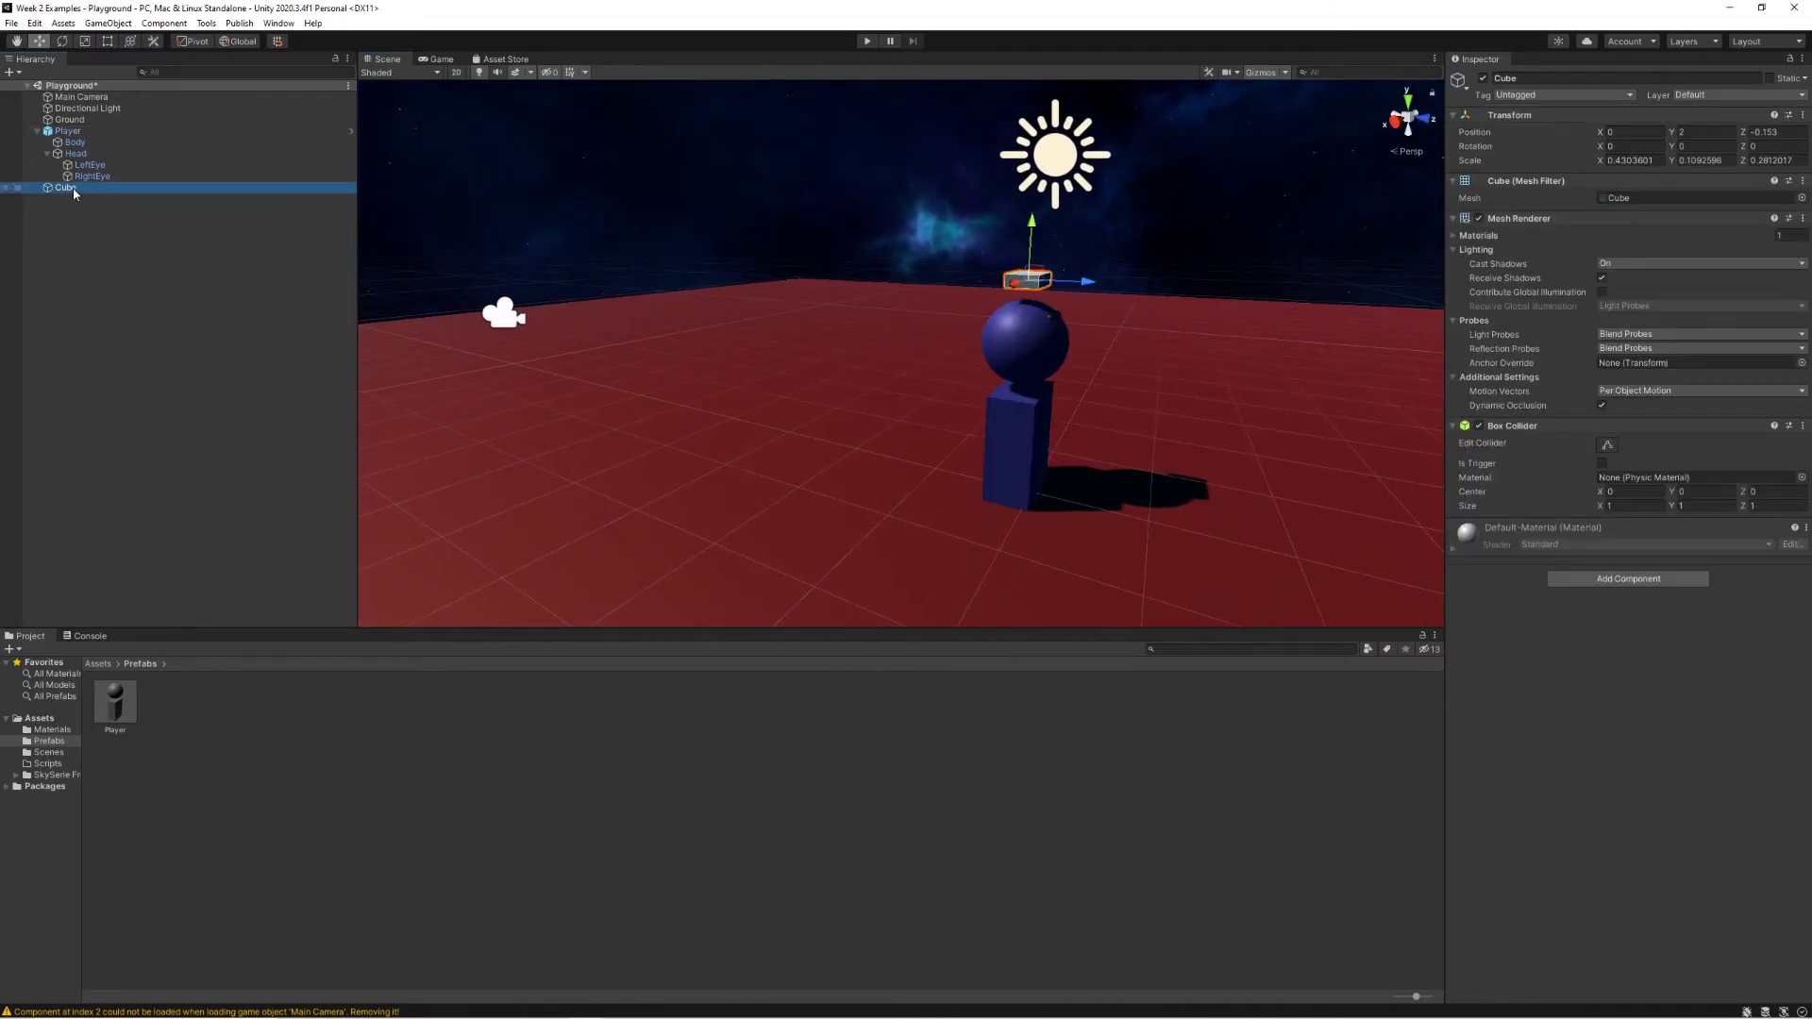
left_click_drag(72, 191, 96, 159)
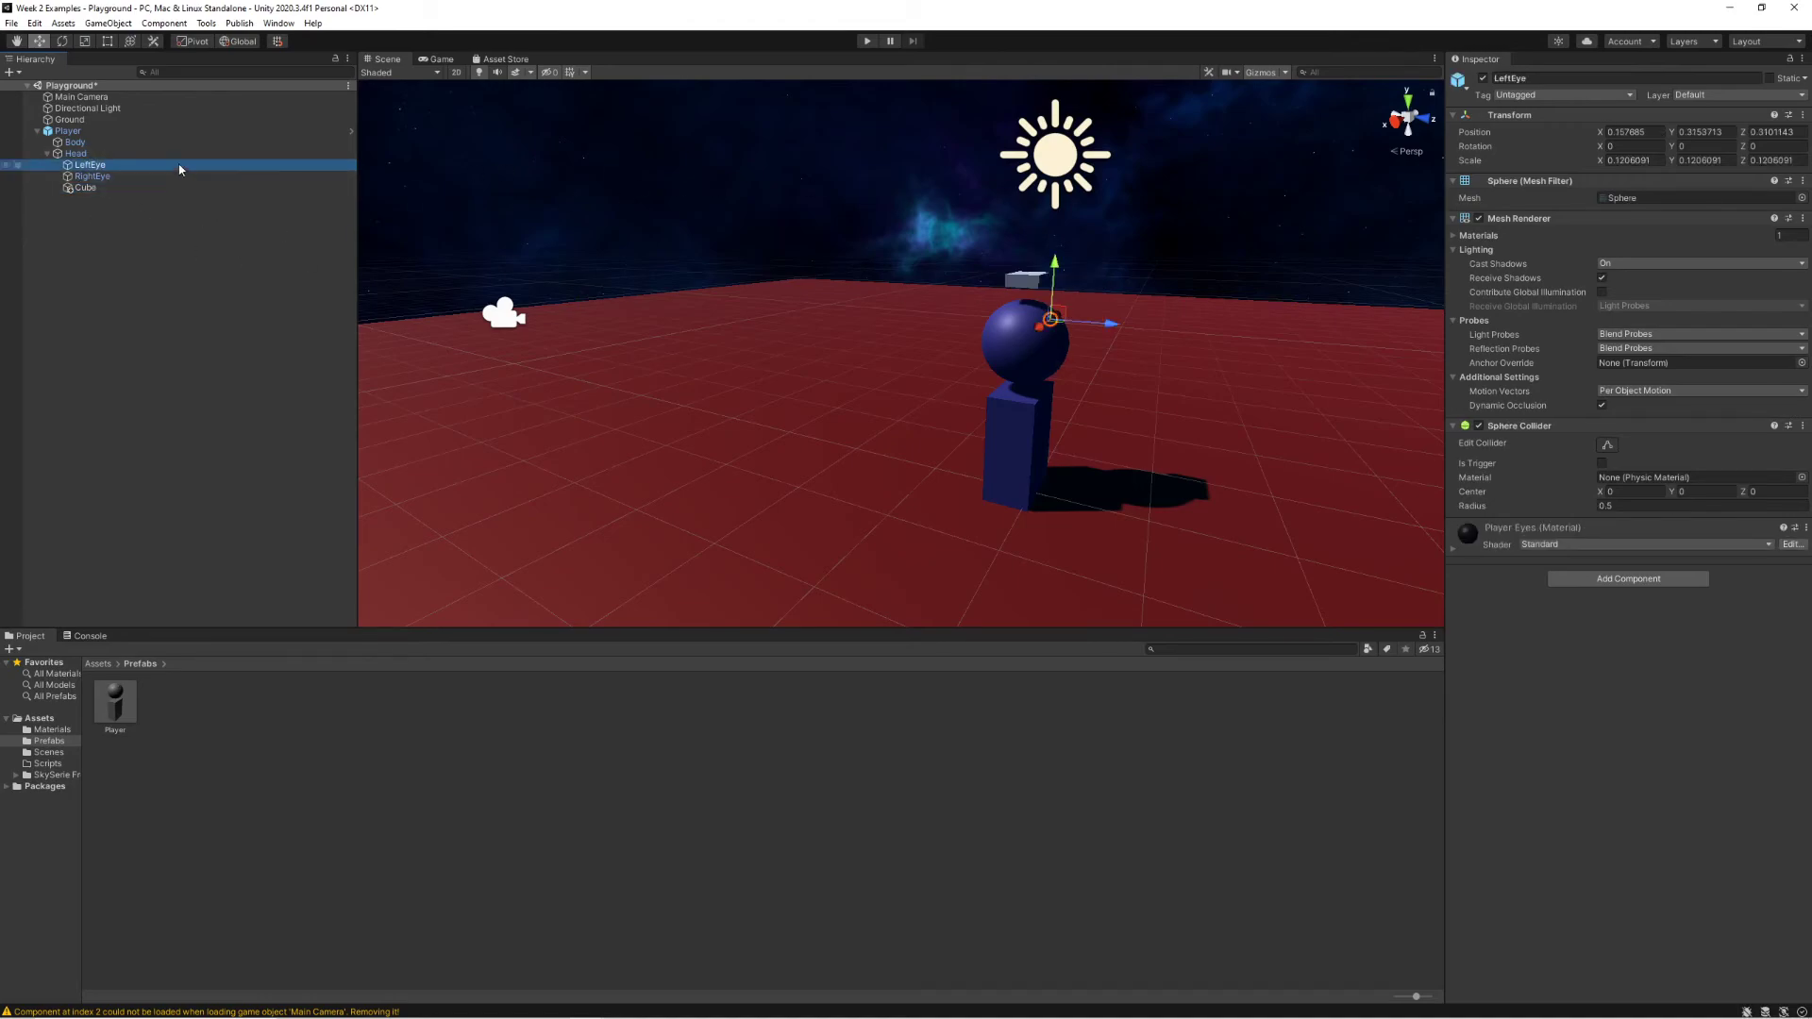
left_click(251, 154)
left_click_drag(1083, 349, 1062, 348)
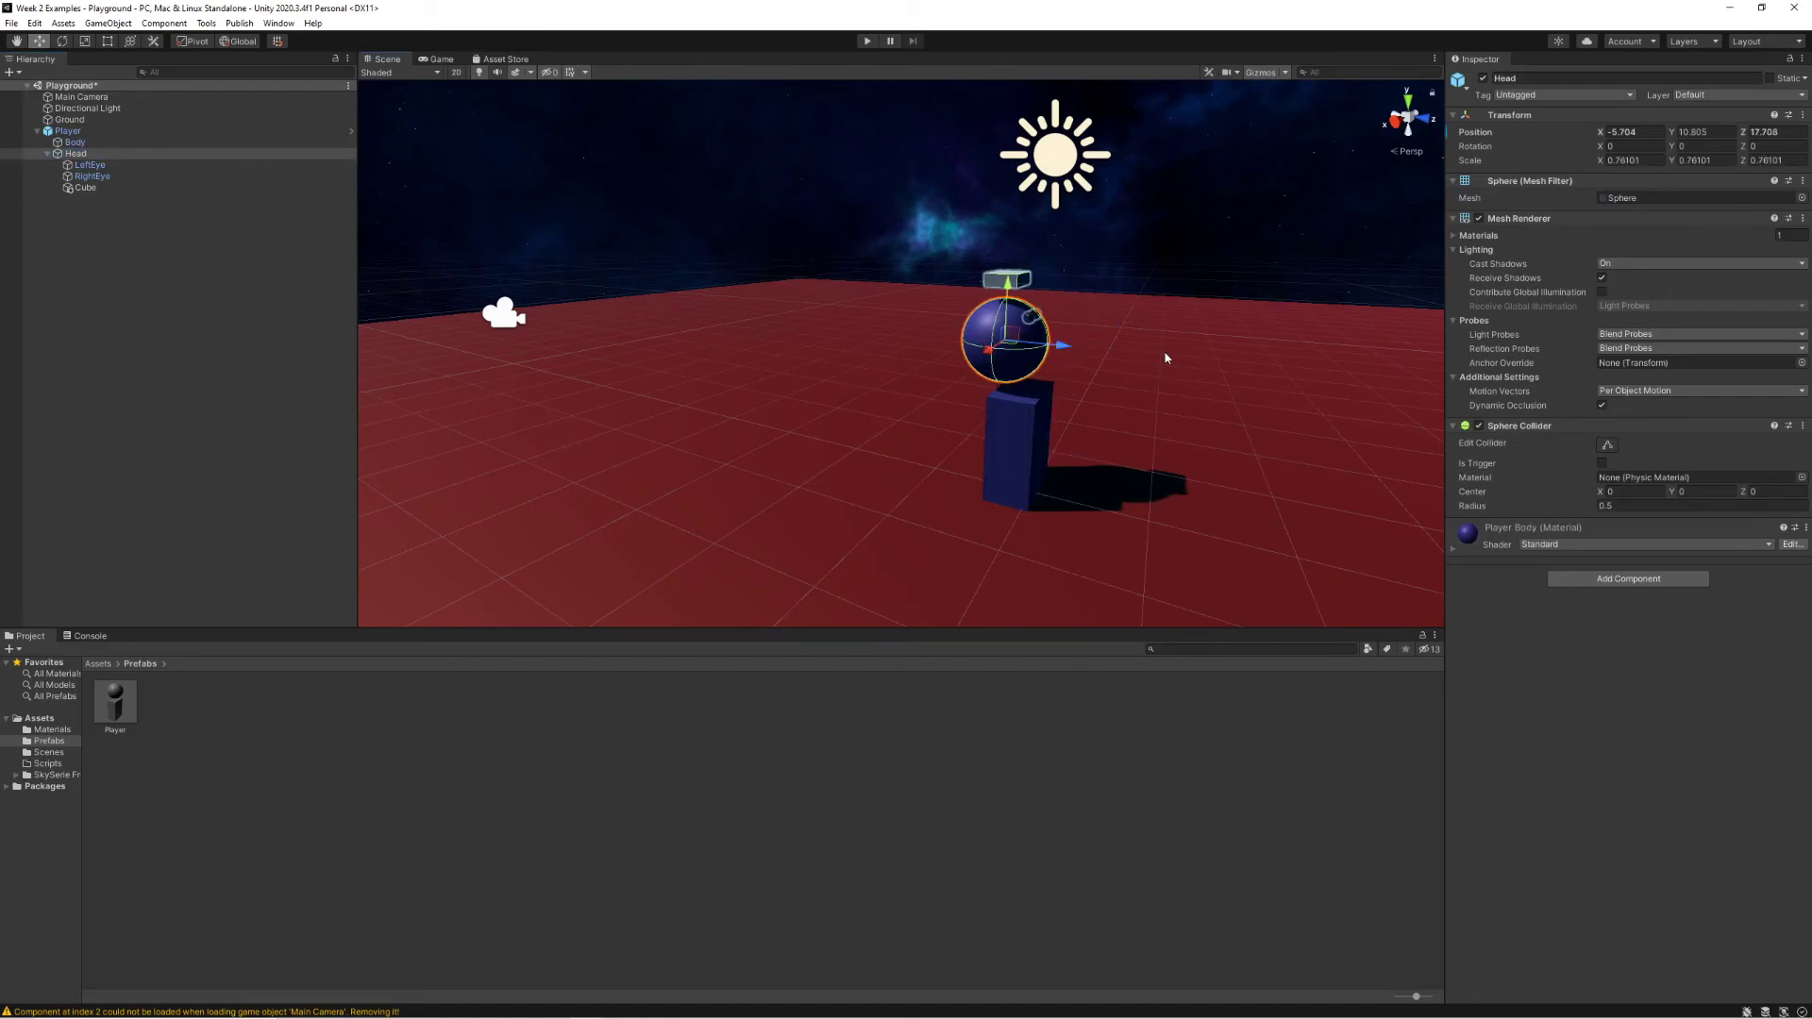
key("ctrl+z")
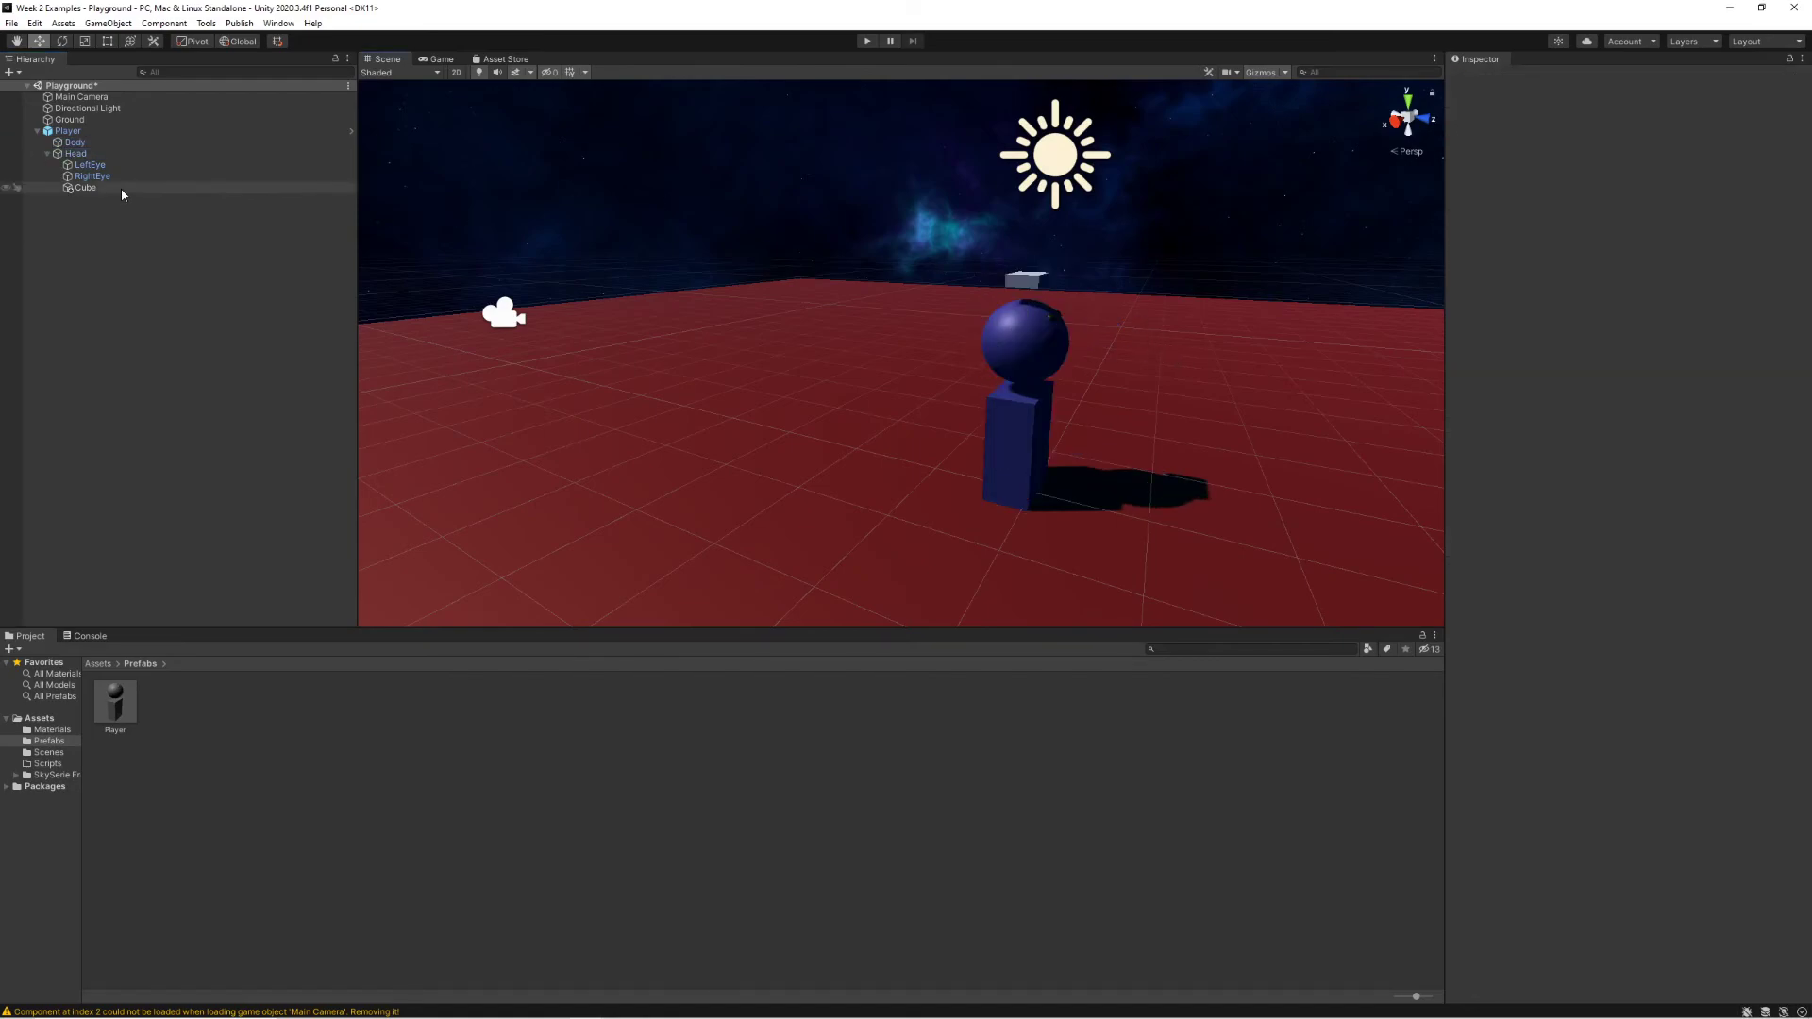
- Try resetting the child cube's whole transform, and undo the reset
left_click(121, 189)
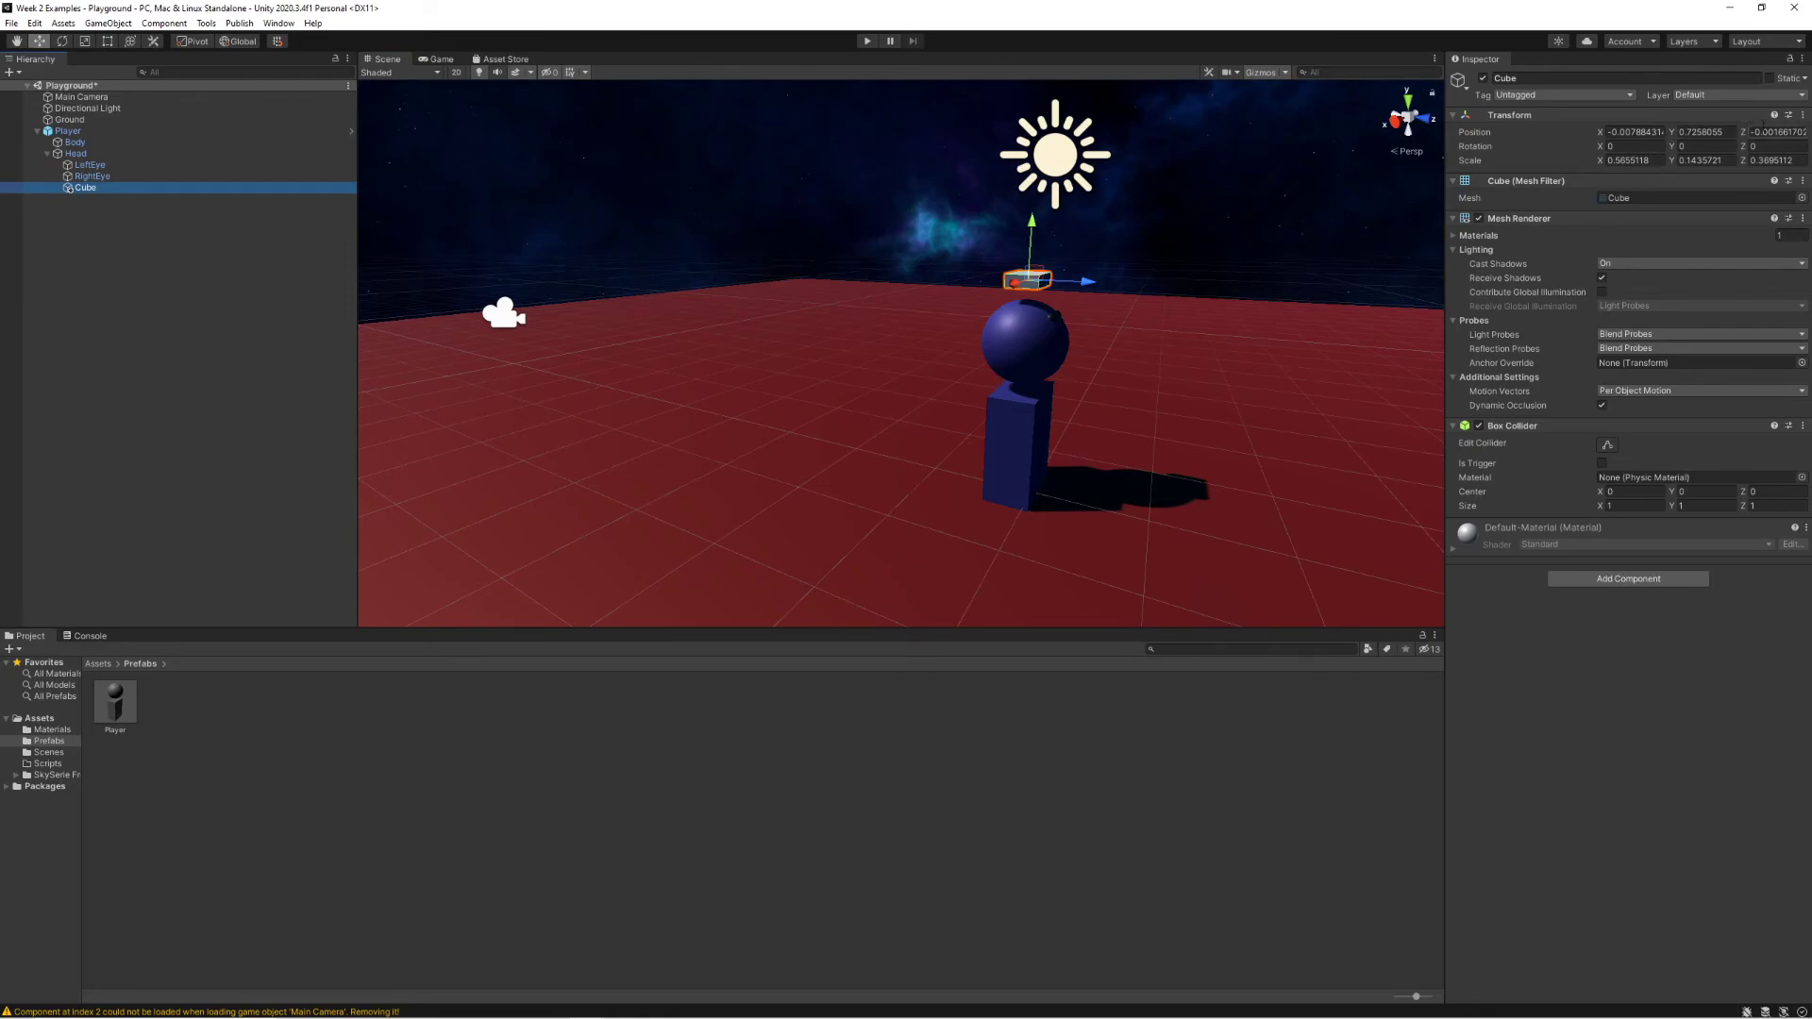
right_click(1764, 115)
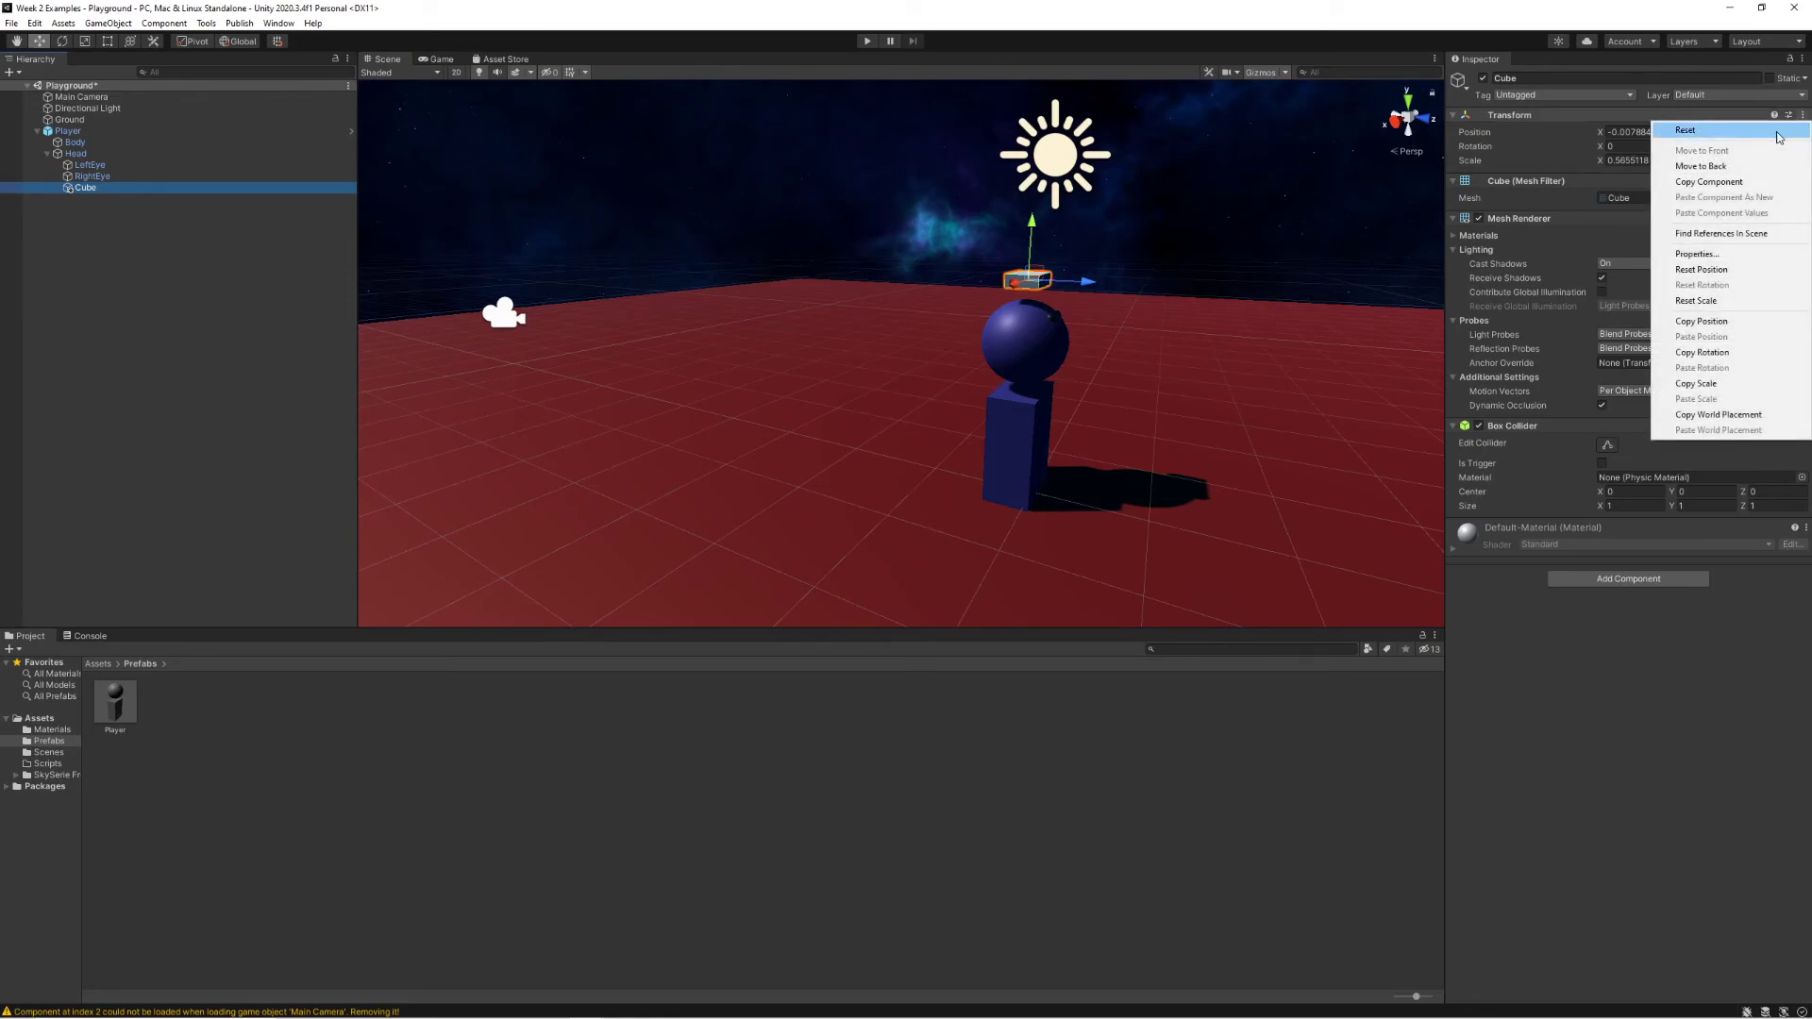
left_click(1778, 132)
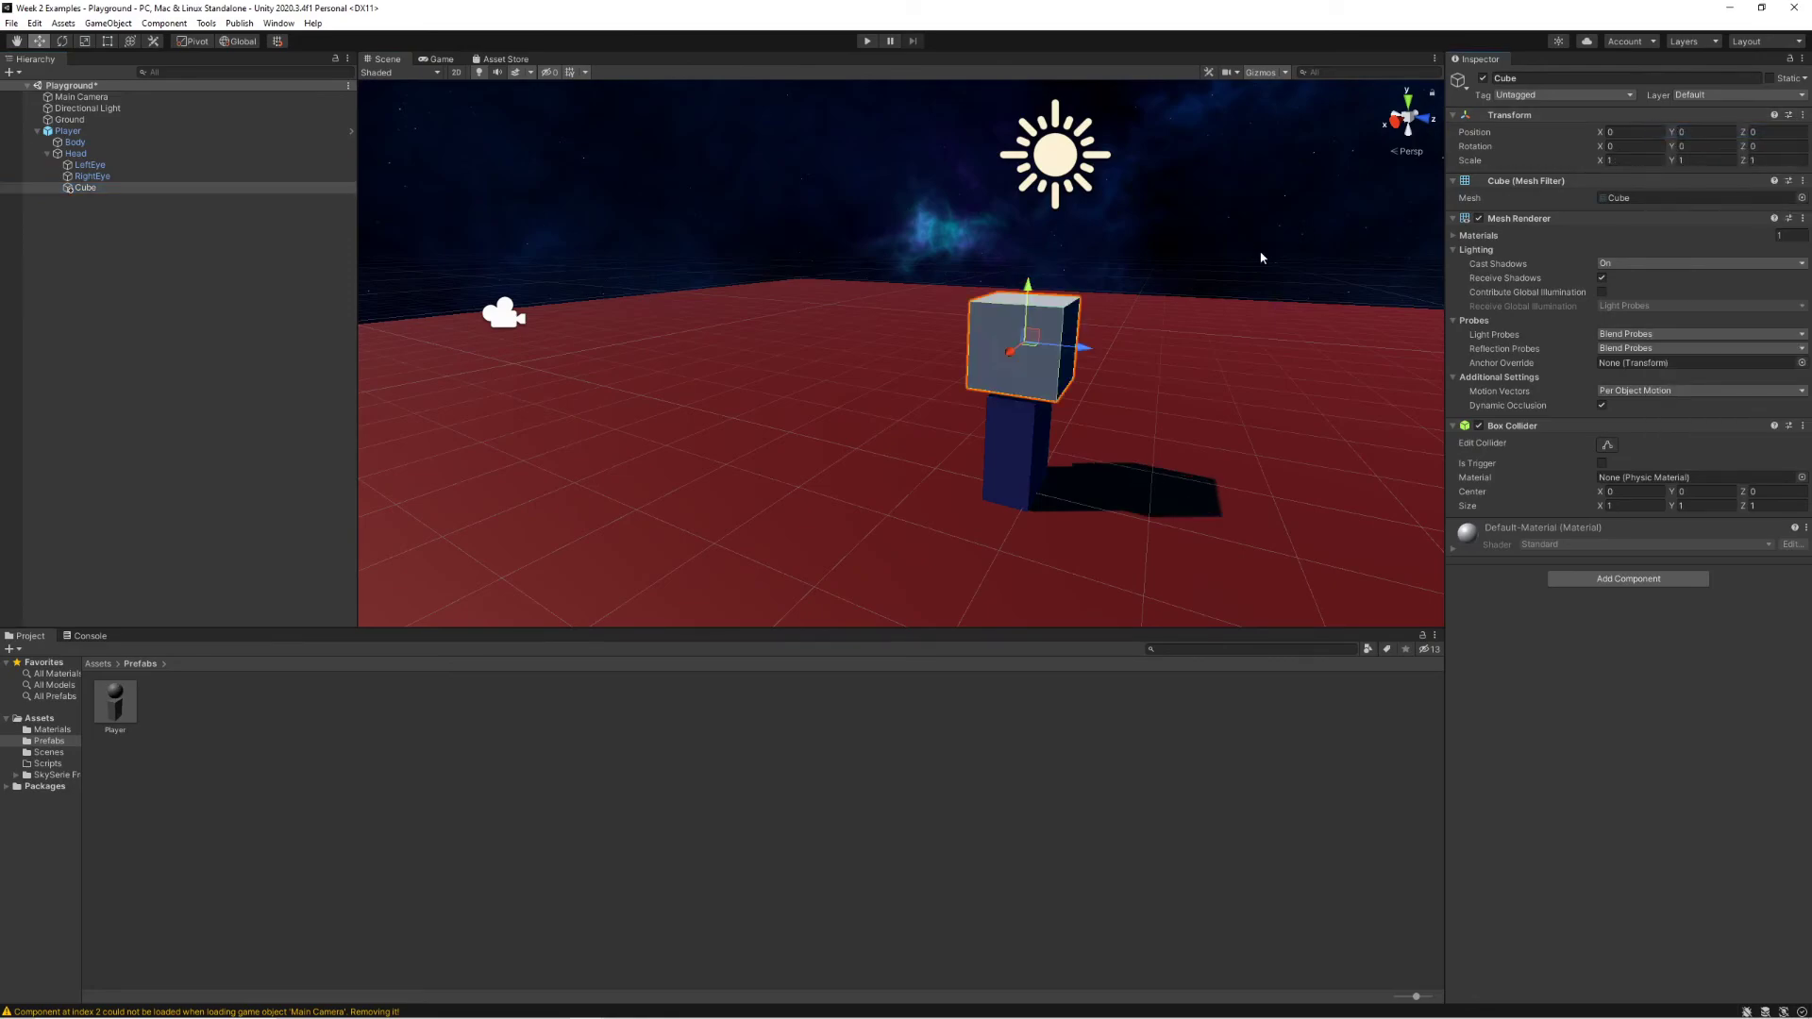
left_click_drag(1205, 308, 1042, 302, "alt")
right_click_drag(1043, 300, 1080, 283)
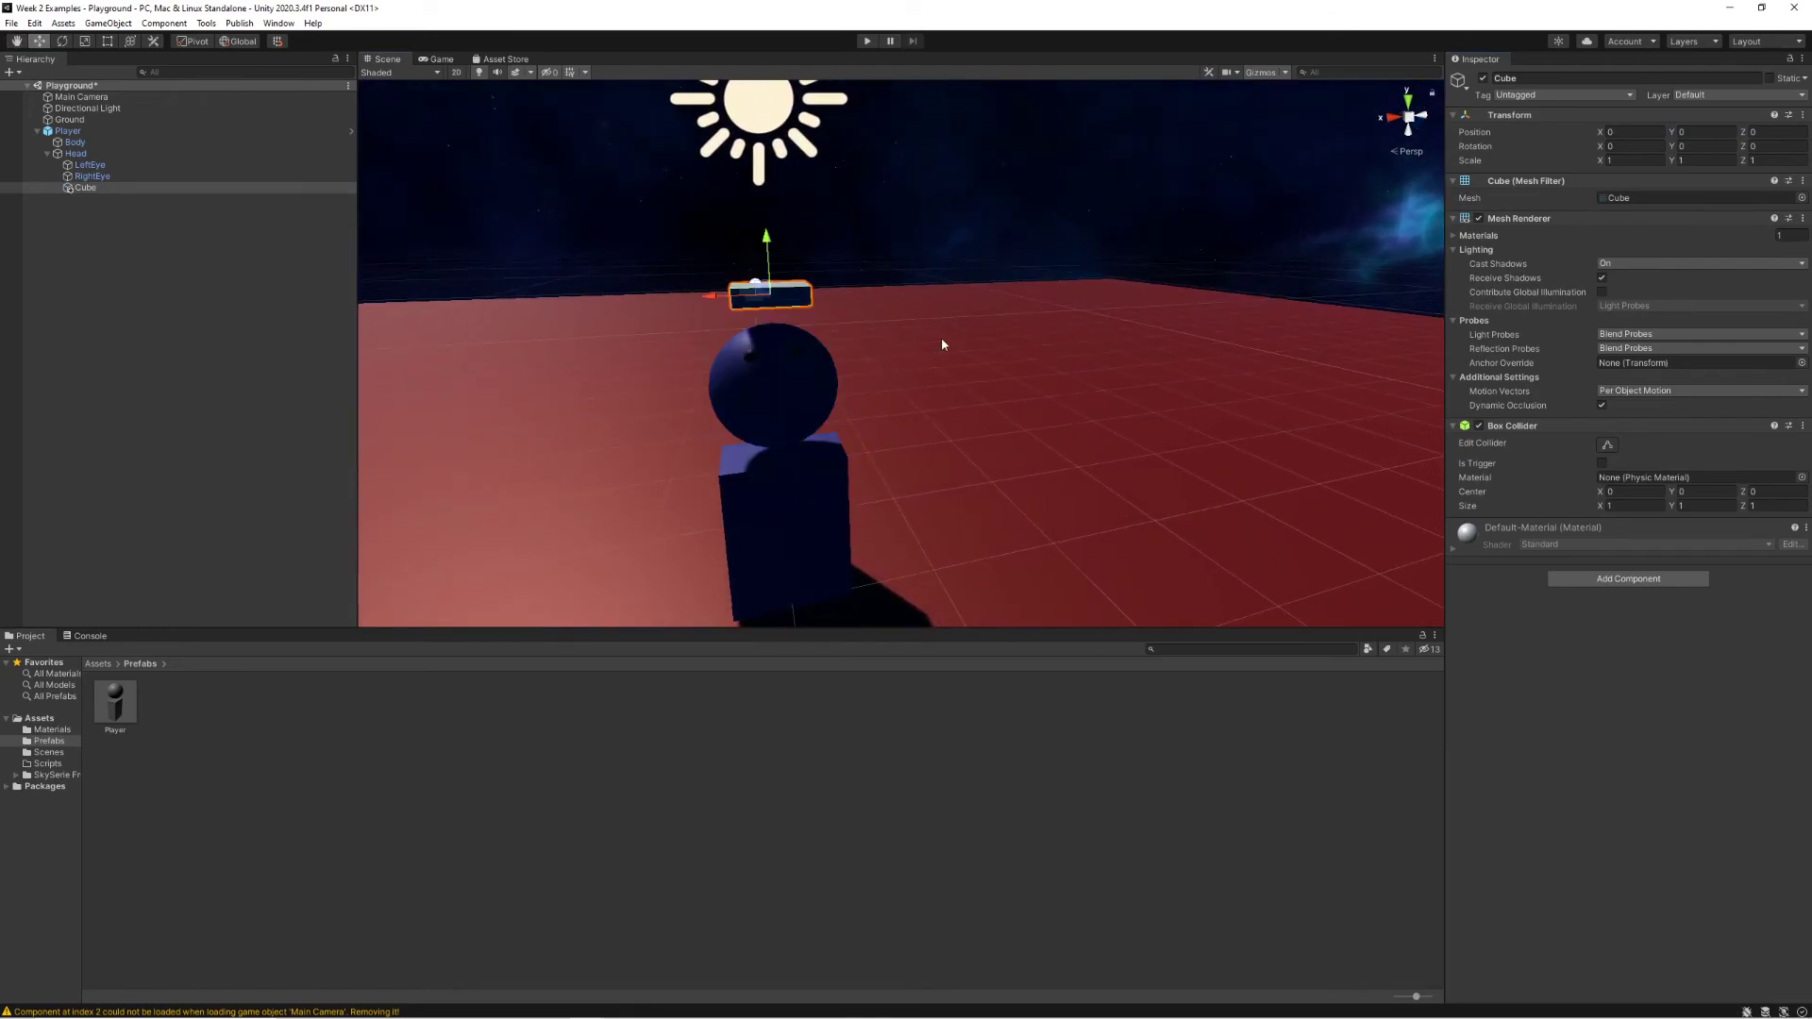
right_click_drag(1178, 277, 1163, 276)
left_click_drag(1163, 275, 1118, 280, "alt")
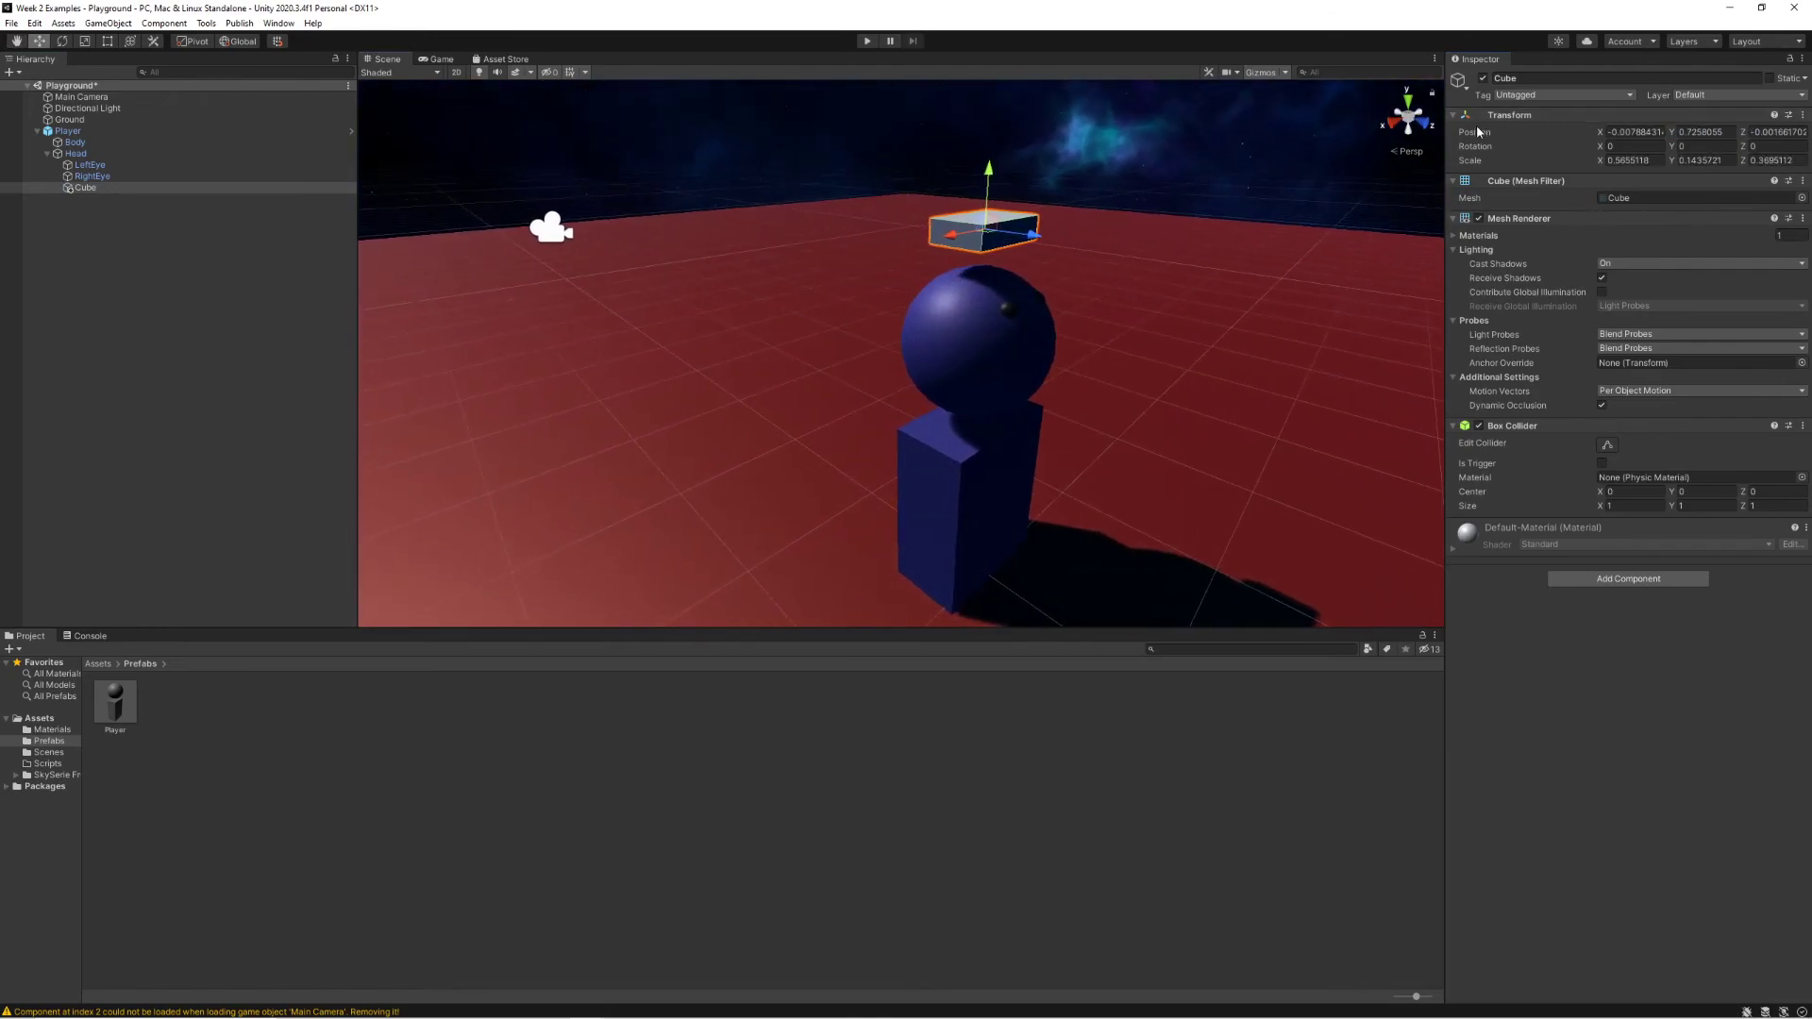
- Set the child cube's local position to X 0, Y 0, Z 0
left_click(1633, 133)
type("0")
key("Tab")
type("0")
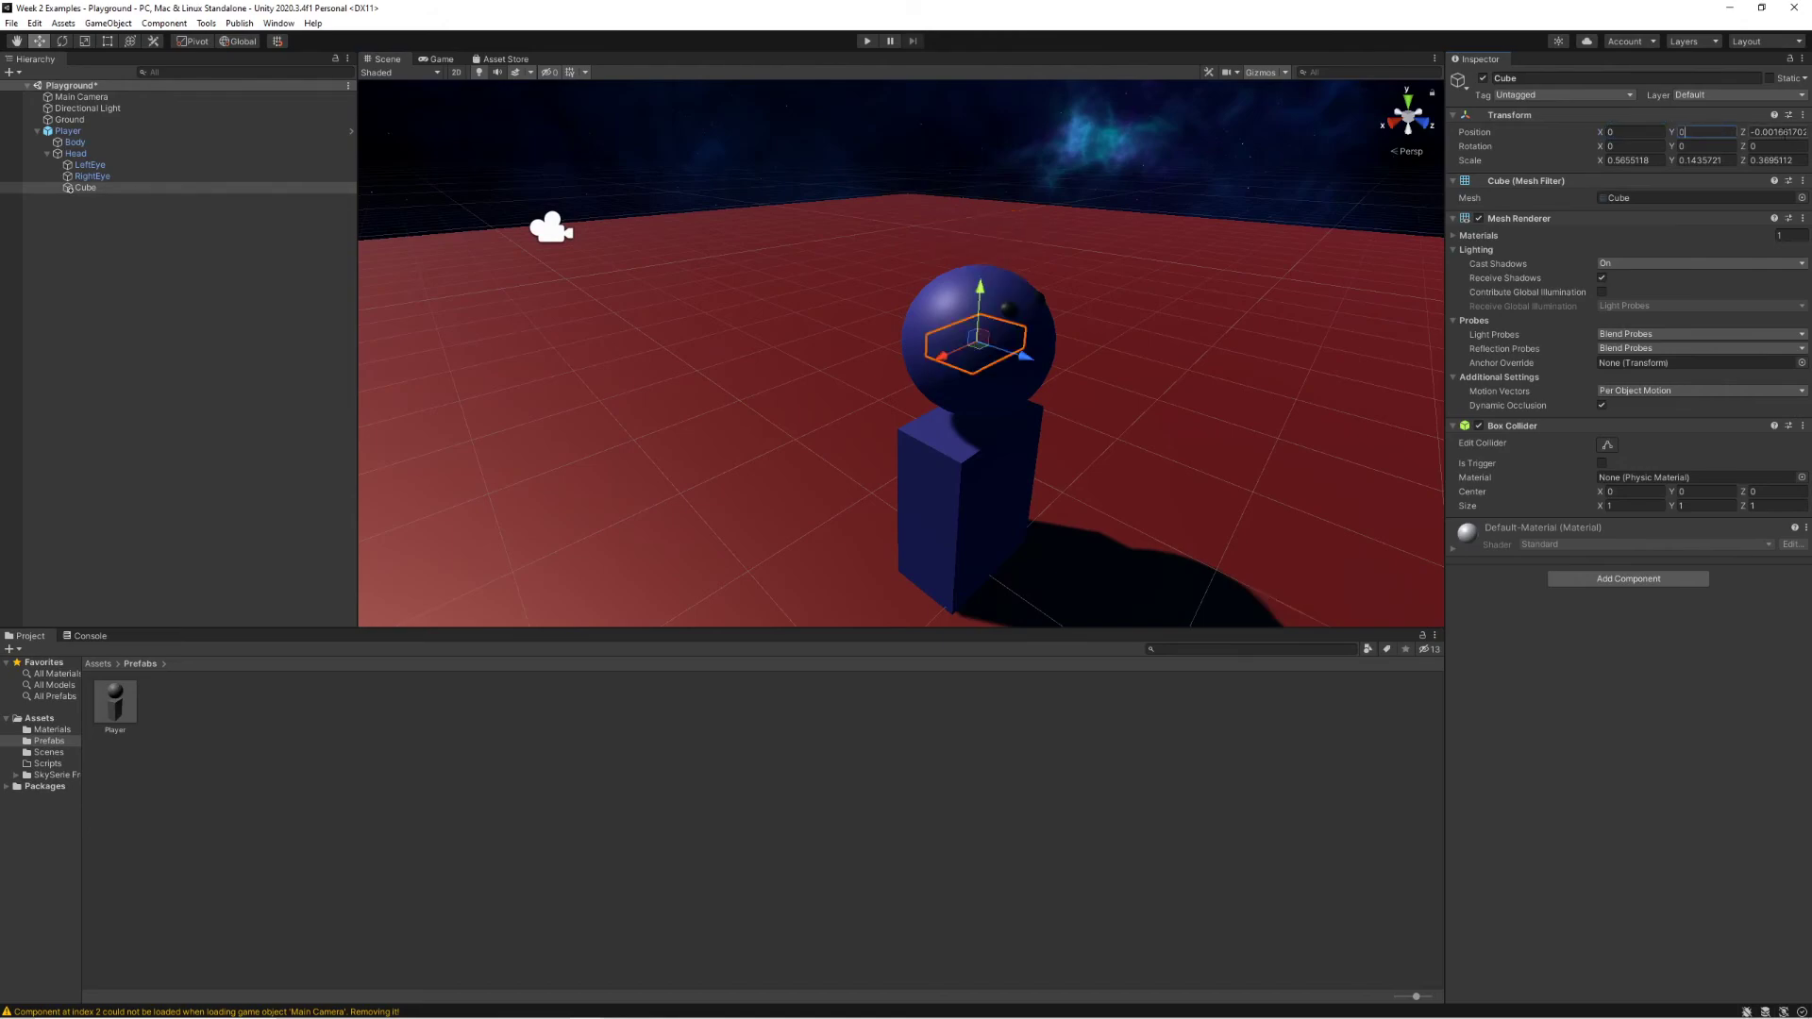
key("Tab")
type("0")
left_click_drag(1162, 170, 1196, 235, "alt")
left_click(1123, 226)
- Raise the child cube along the Y axis from the centre of the head to the top of the head
left_click(221, 189)
left_click_drag(1057, 198, 609, 198, "alt")
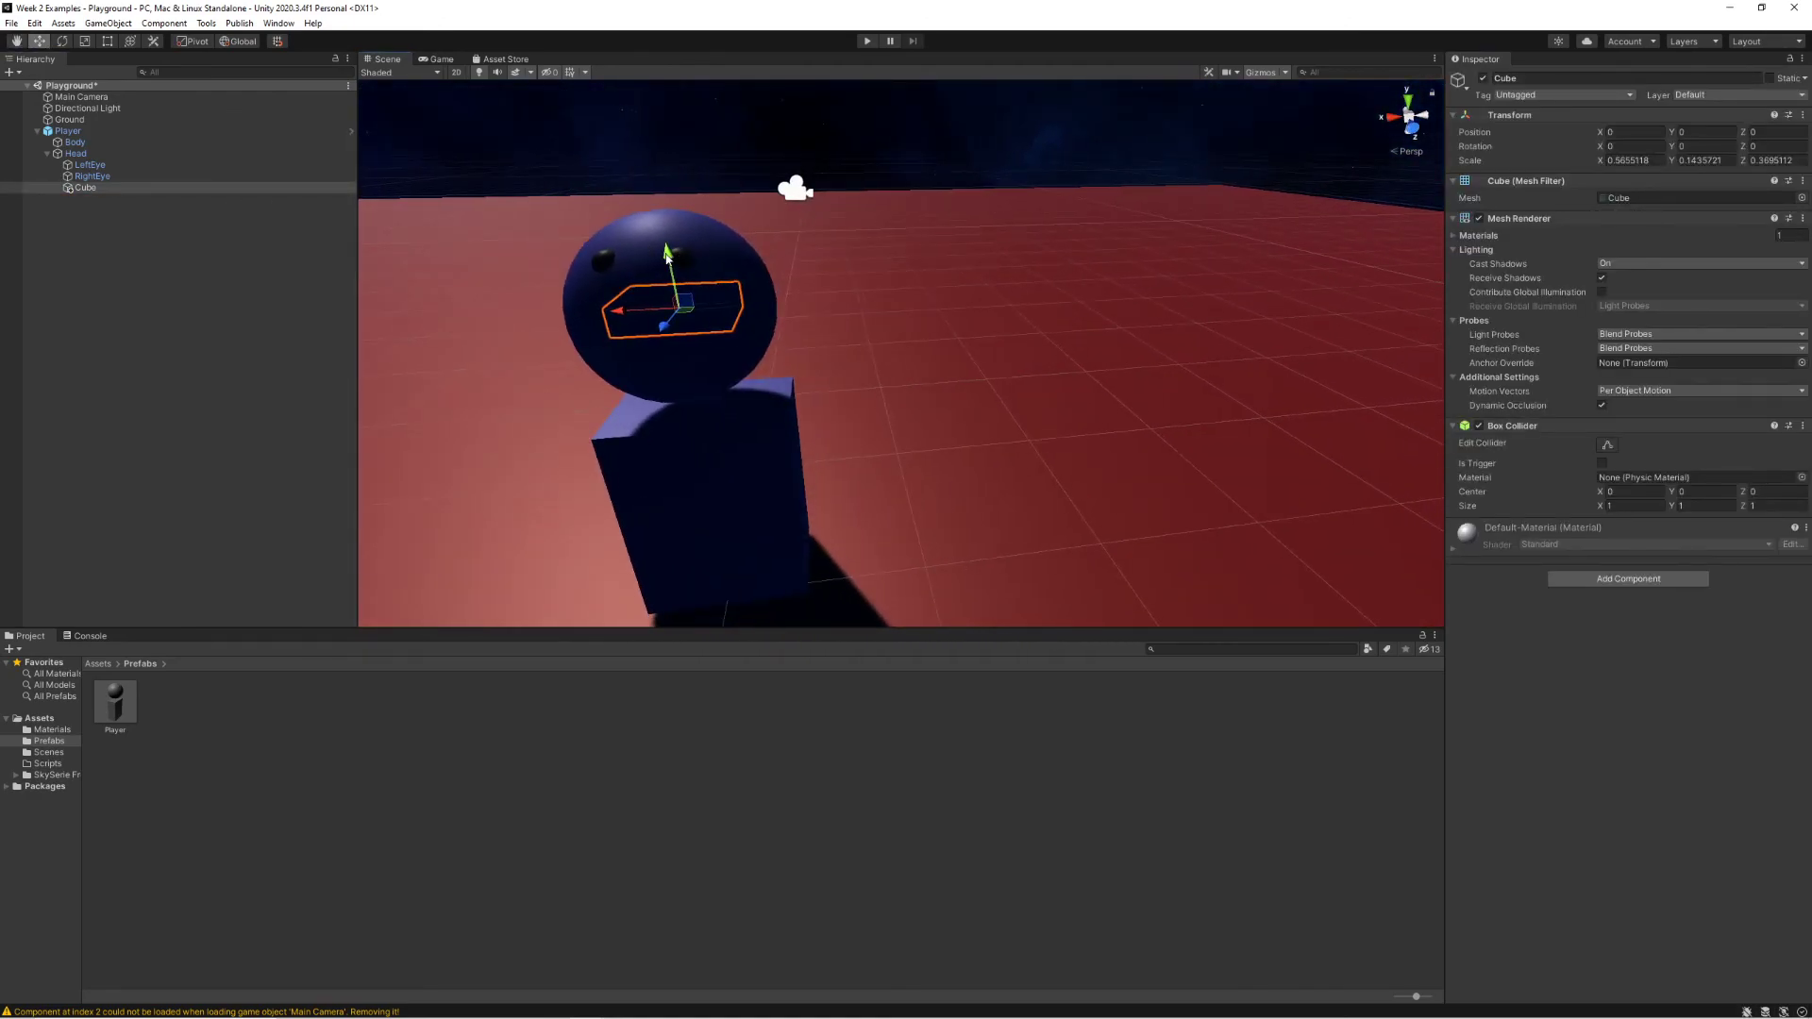
left_click_drag(672, 255, 744, 162, "alt")
key("w")
left_click(750, 133)
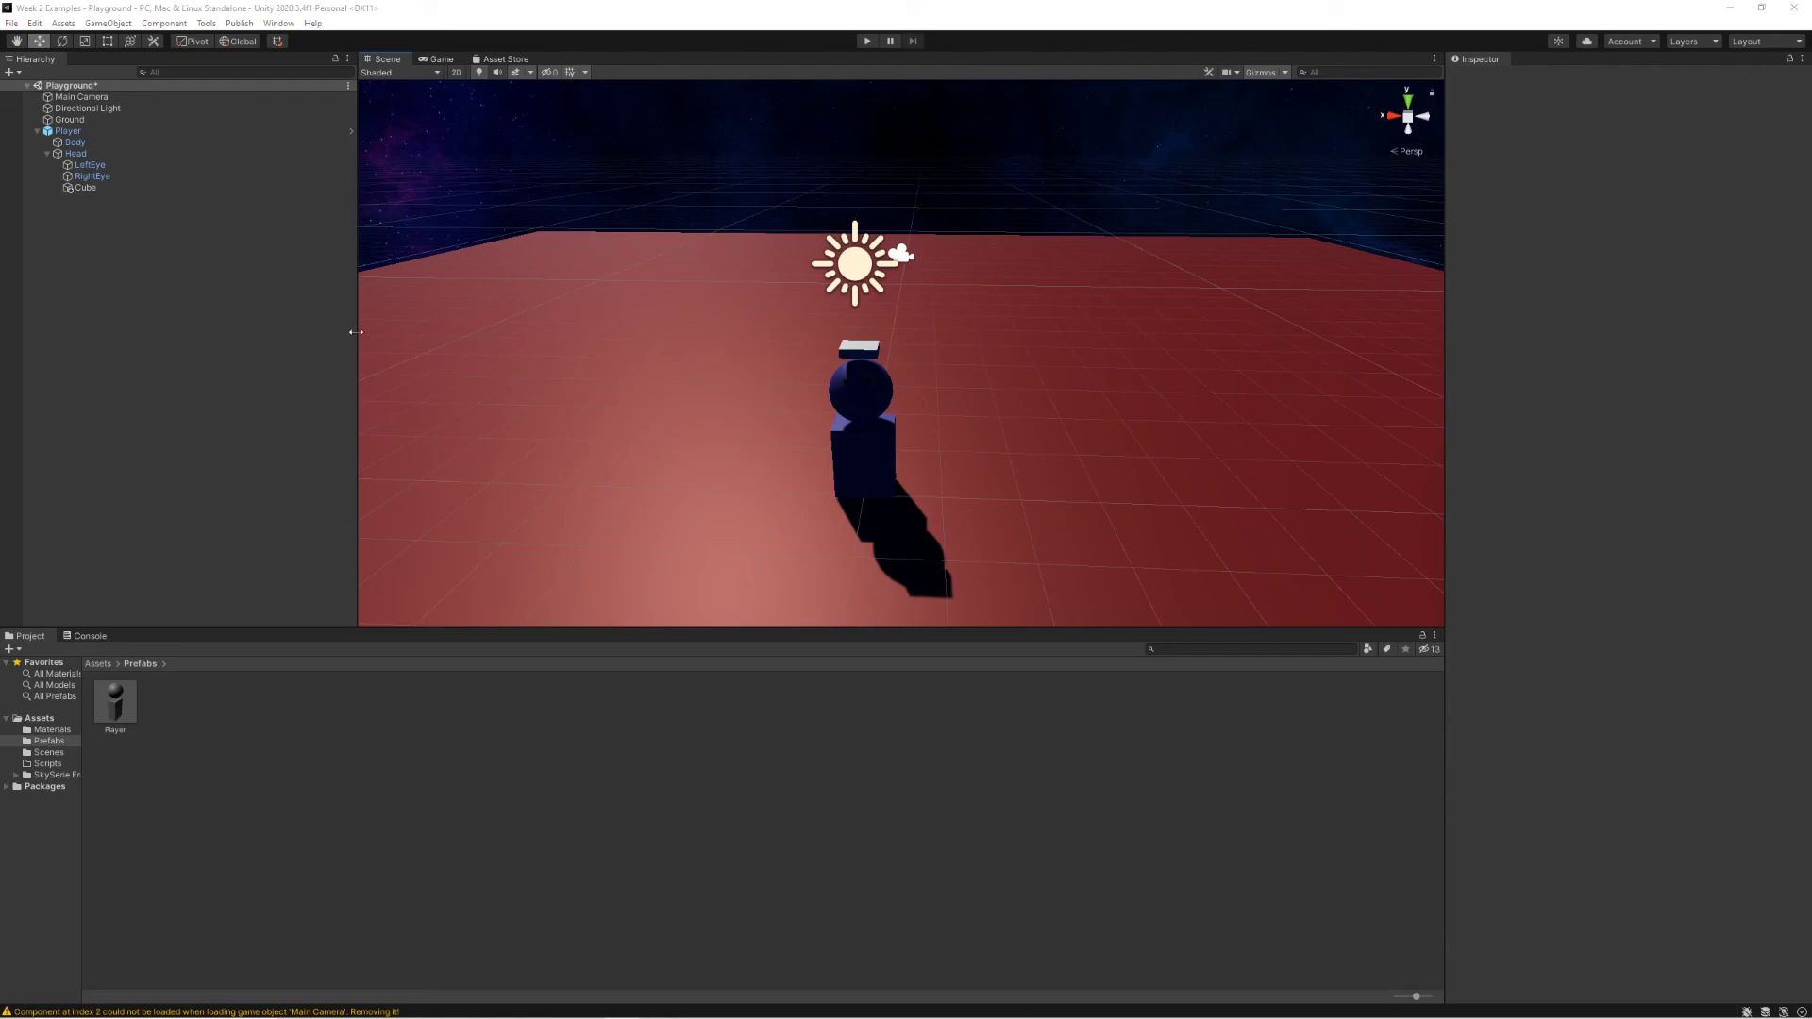
- Delete the hat-like Cube from under Head
left_click(128, 191)
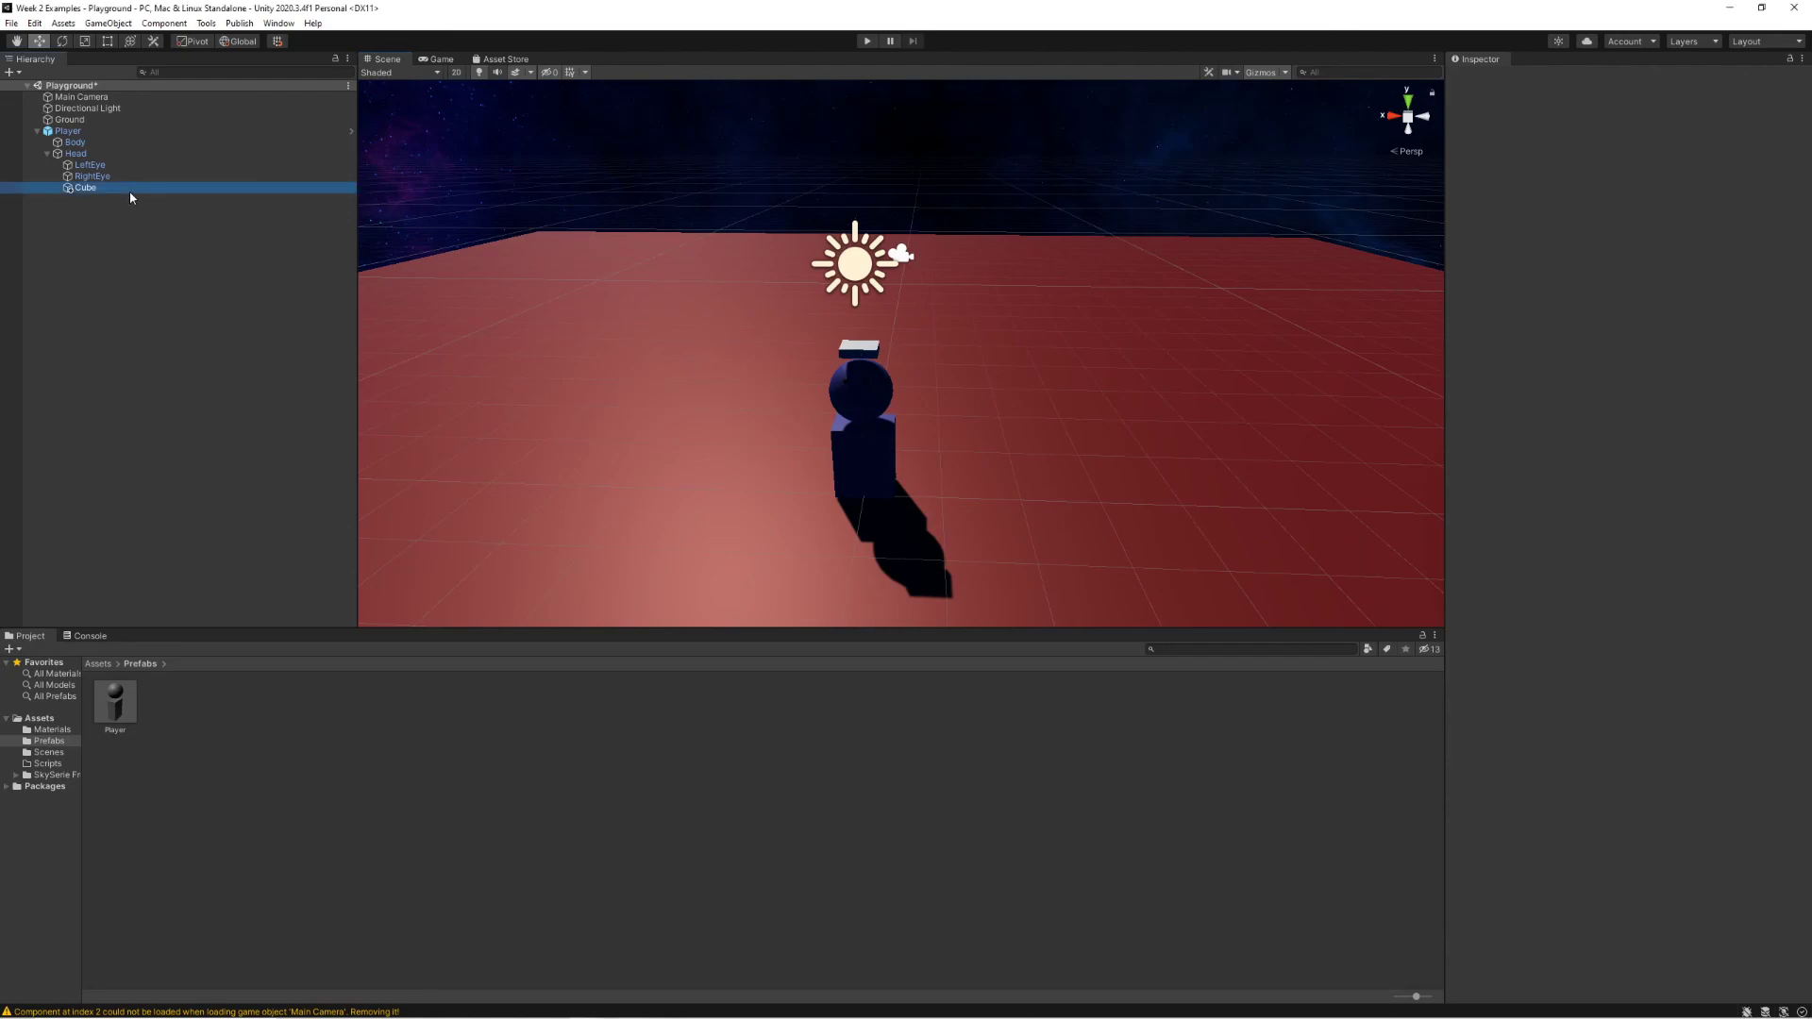
key("Delete")
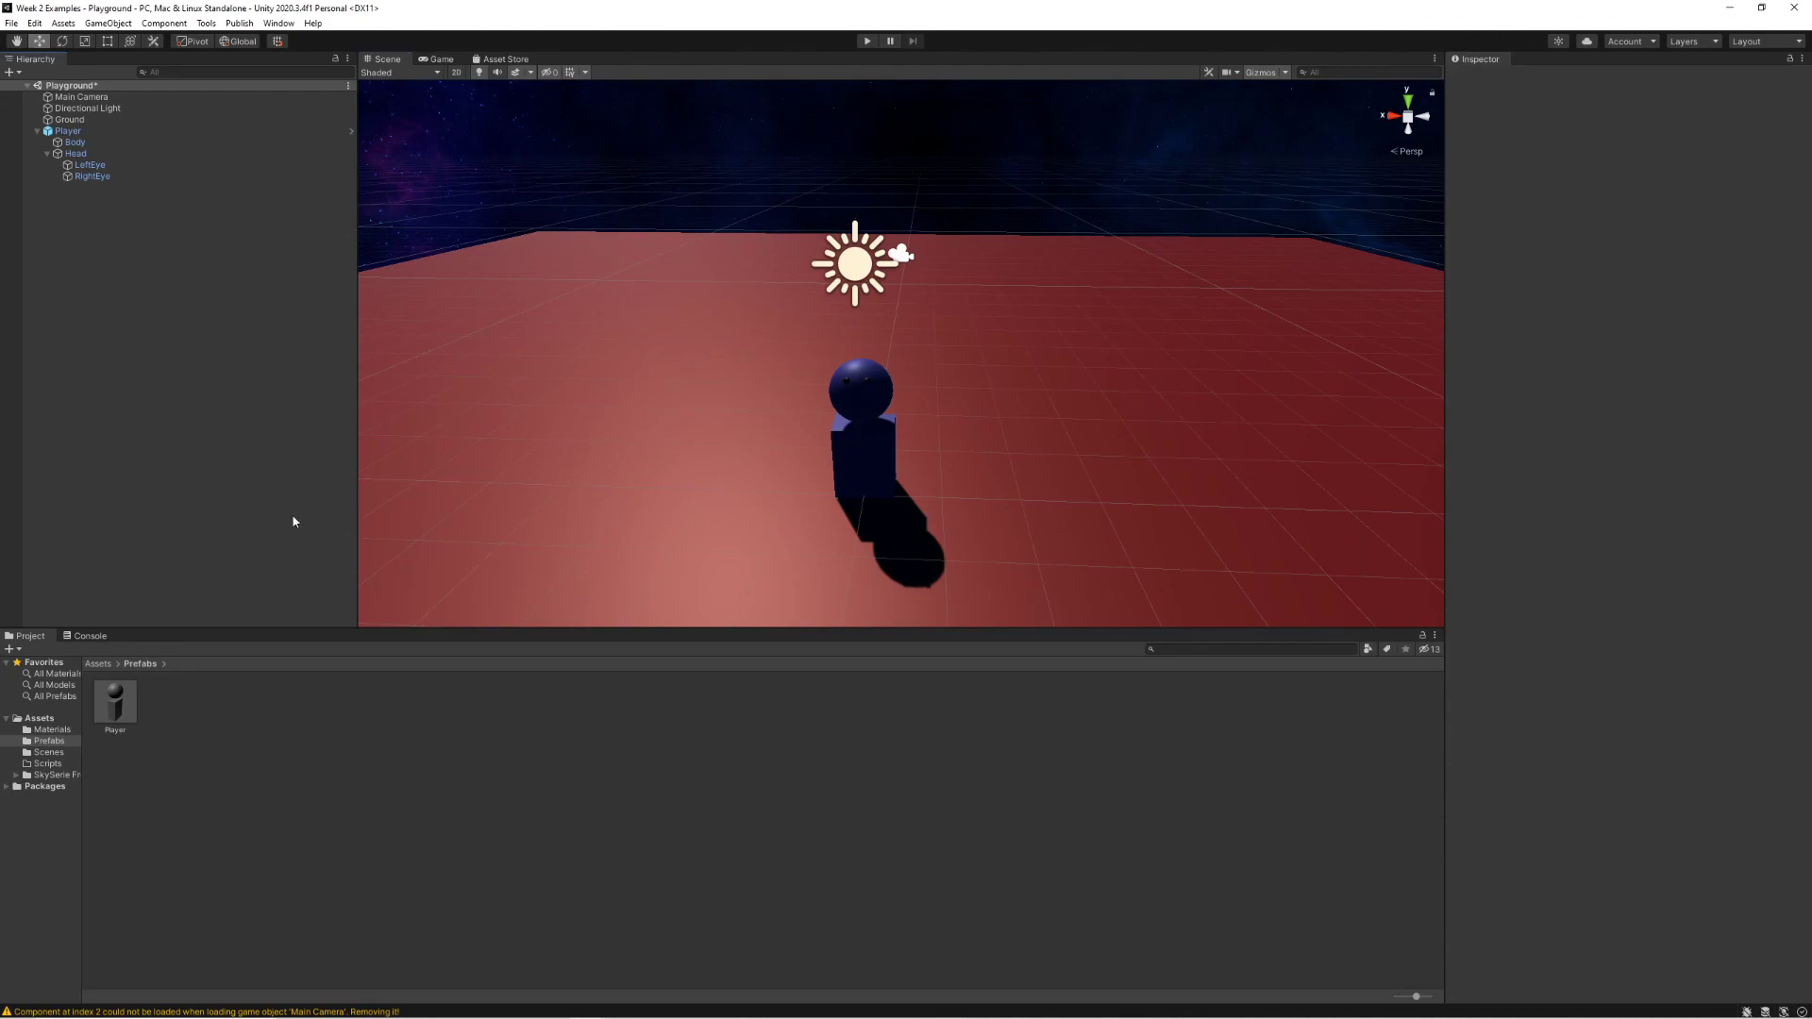